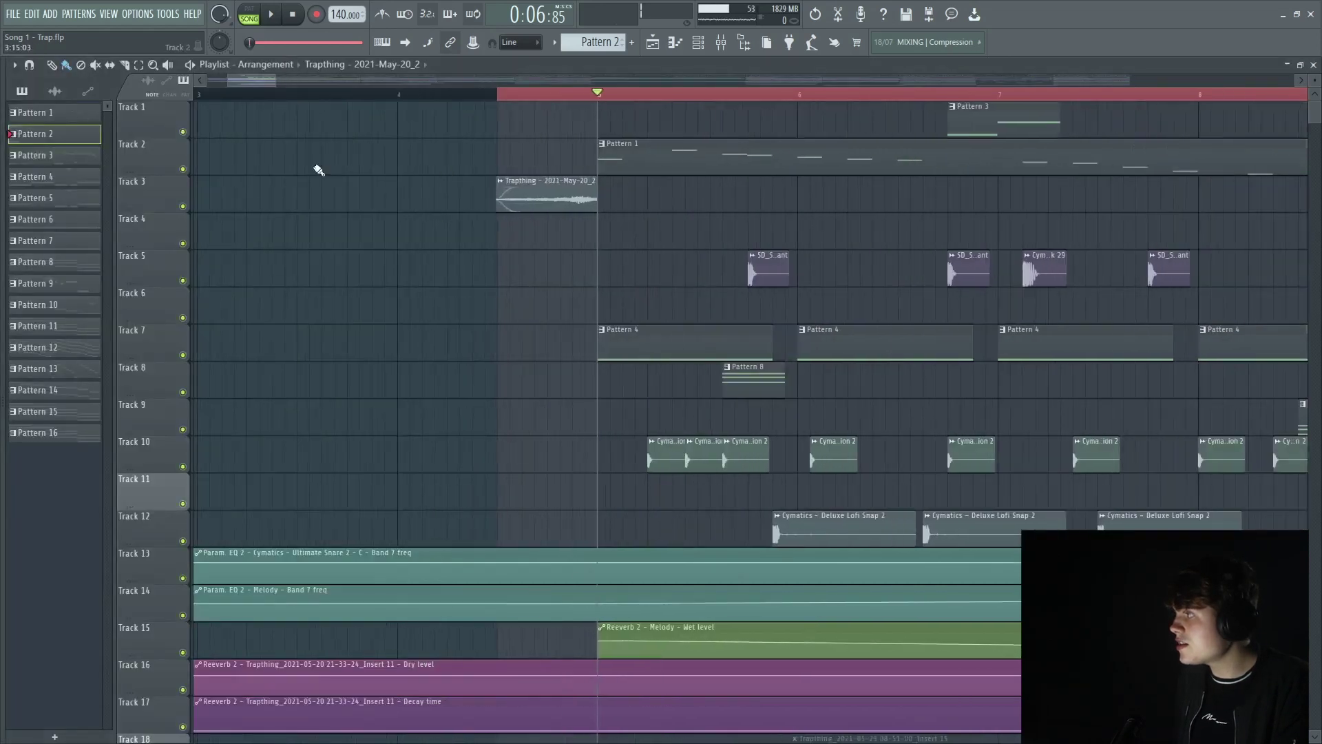
# Audition the Cymatics - LIFE - Sirens 1 clip on Track 30 on its own.
pyautogui.scroll(4, 316, 168)
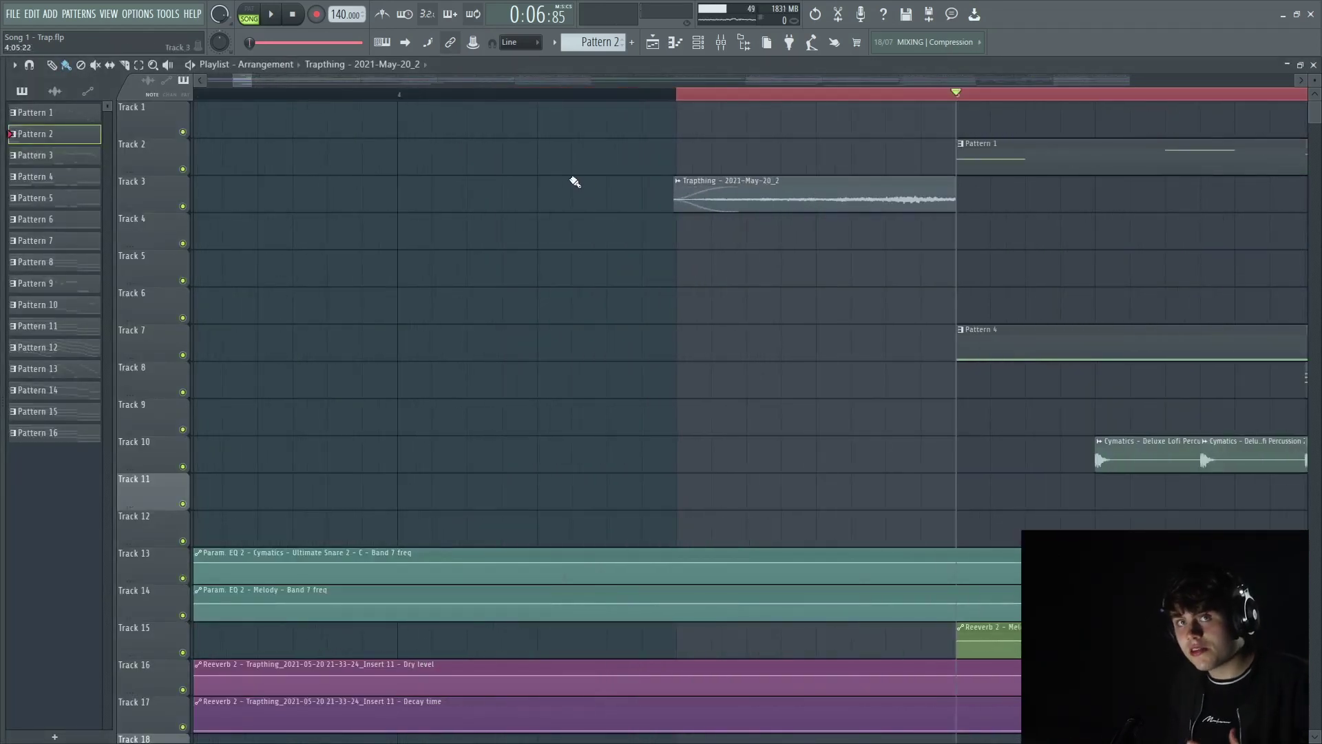
pyautogui.scroll(-3, 570, 170)
pyautogui.scroll(-4, 413, 289)
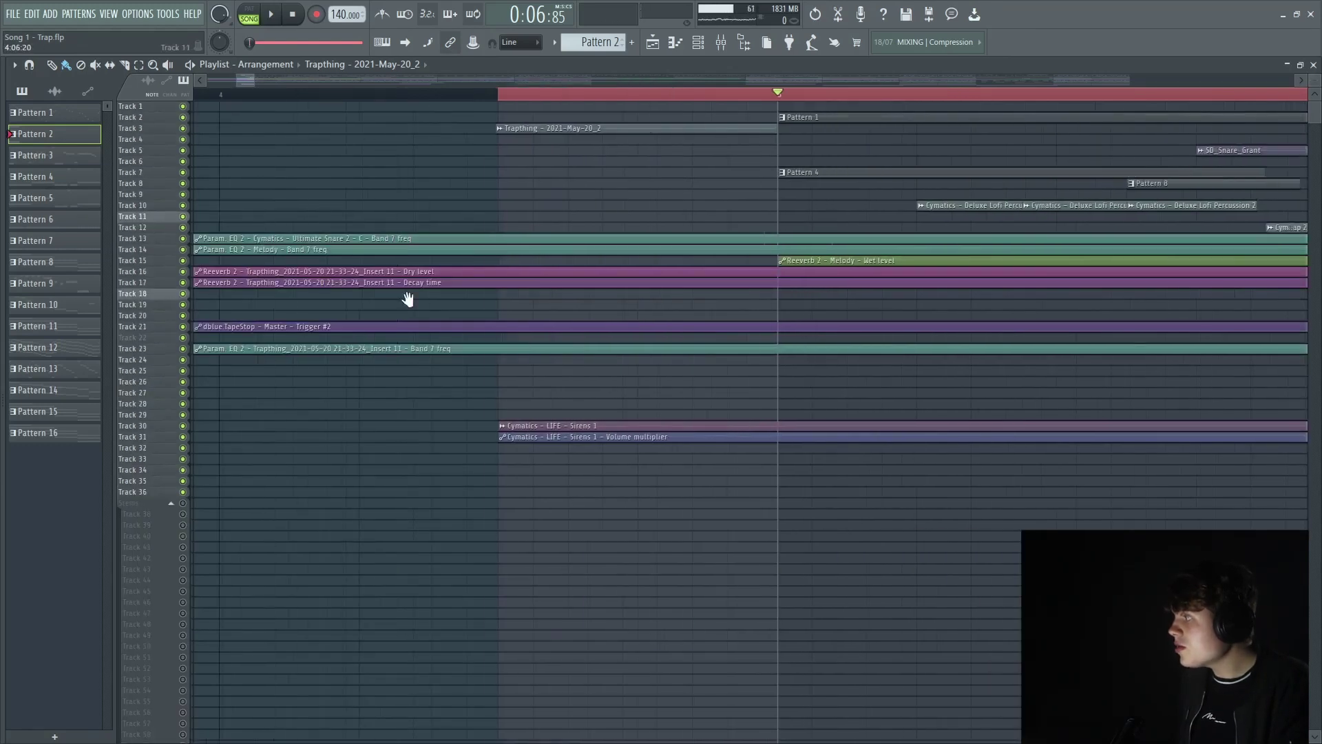
pyautogui.scroll(-4, 455, 238)
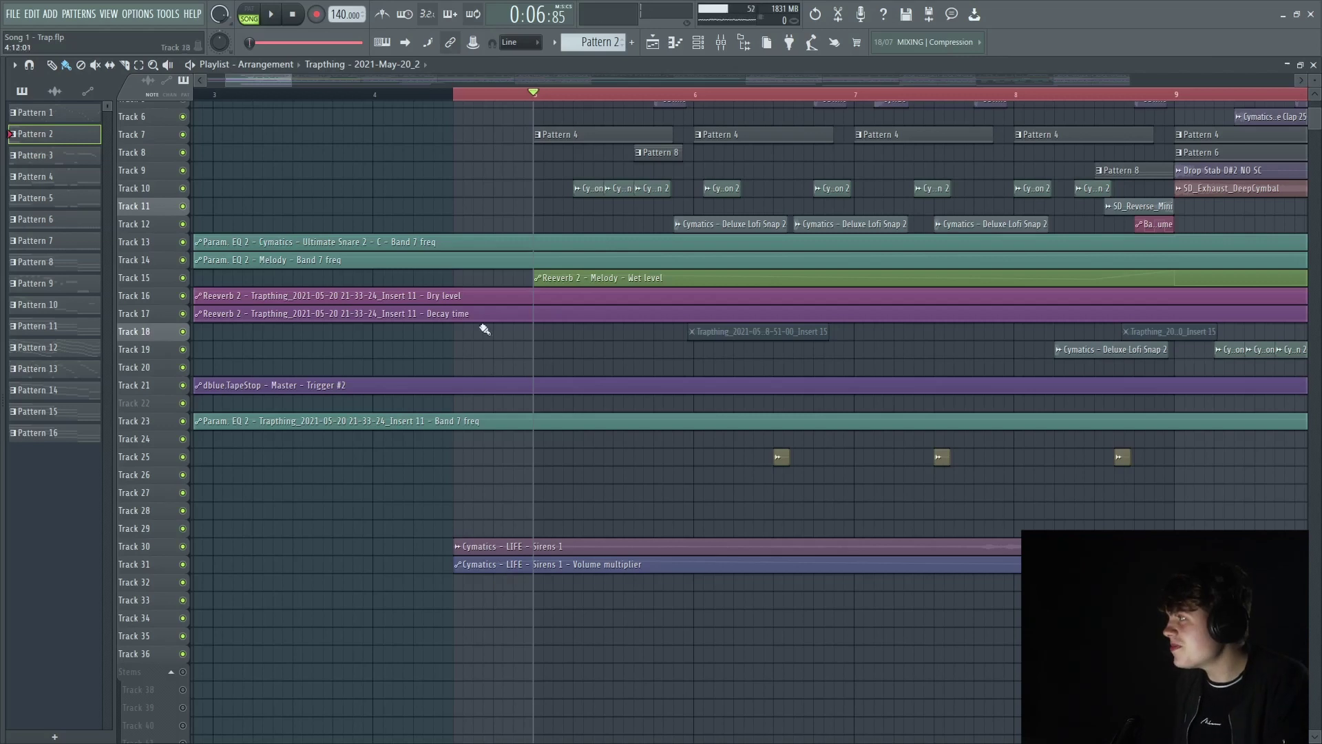
pyautogui.scroll(-6, 485, 330)
pyautogui.scroll(3, 420, 310)
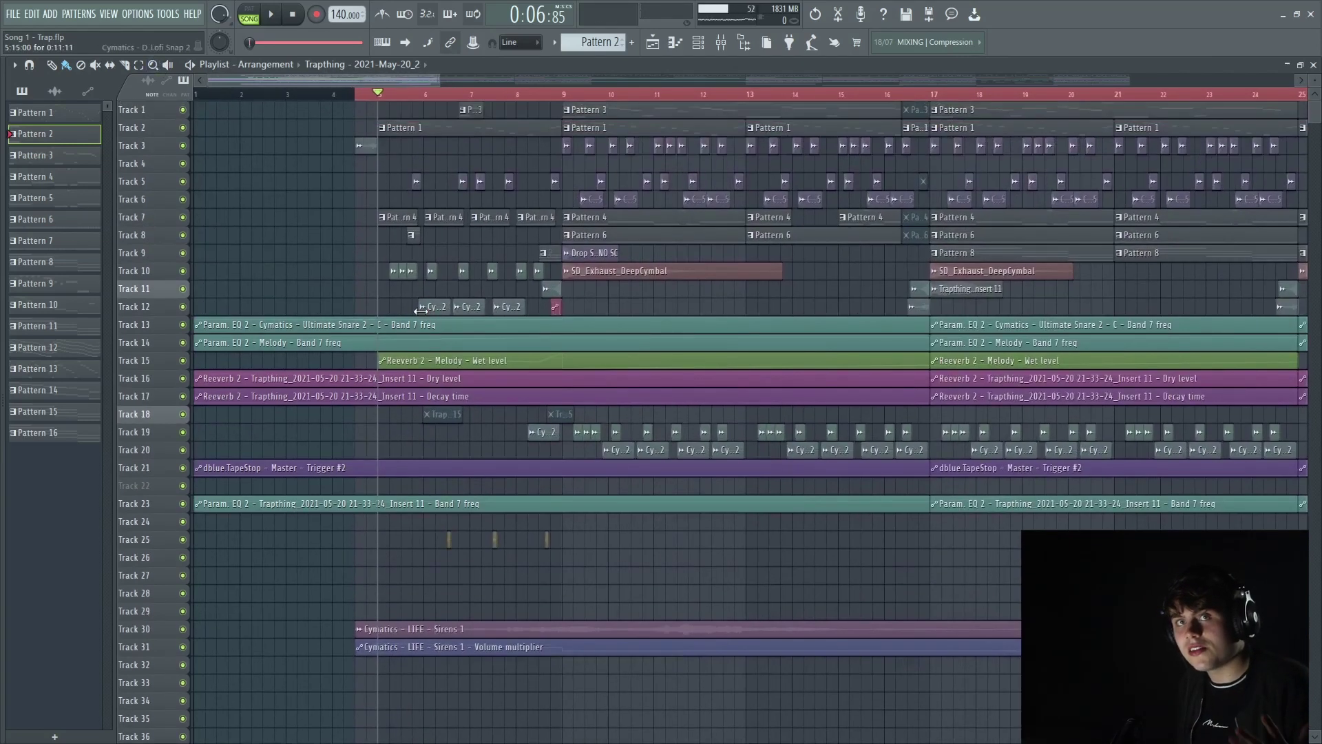
pyautogui.click(386, 629)
pyautogui.press('space')
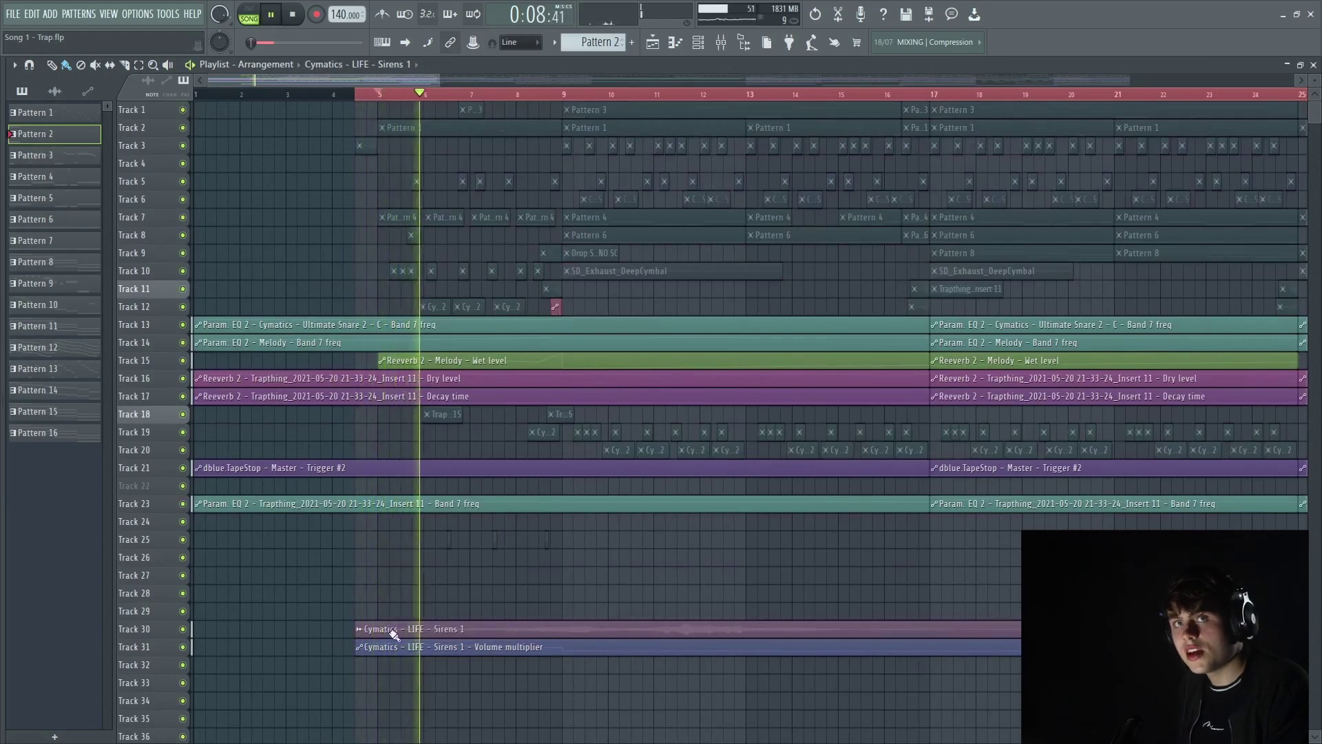
pyautogui.press('space')
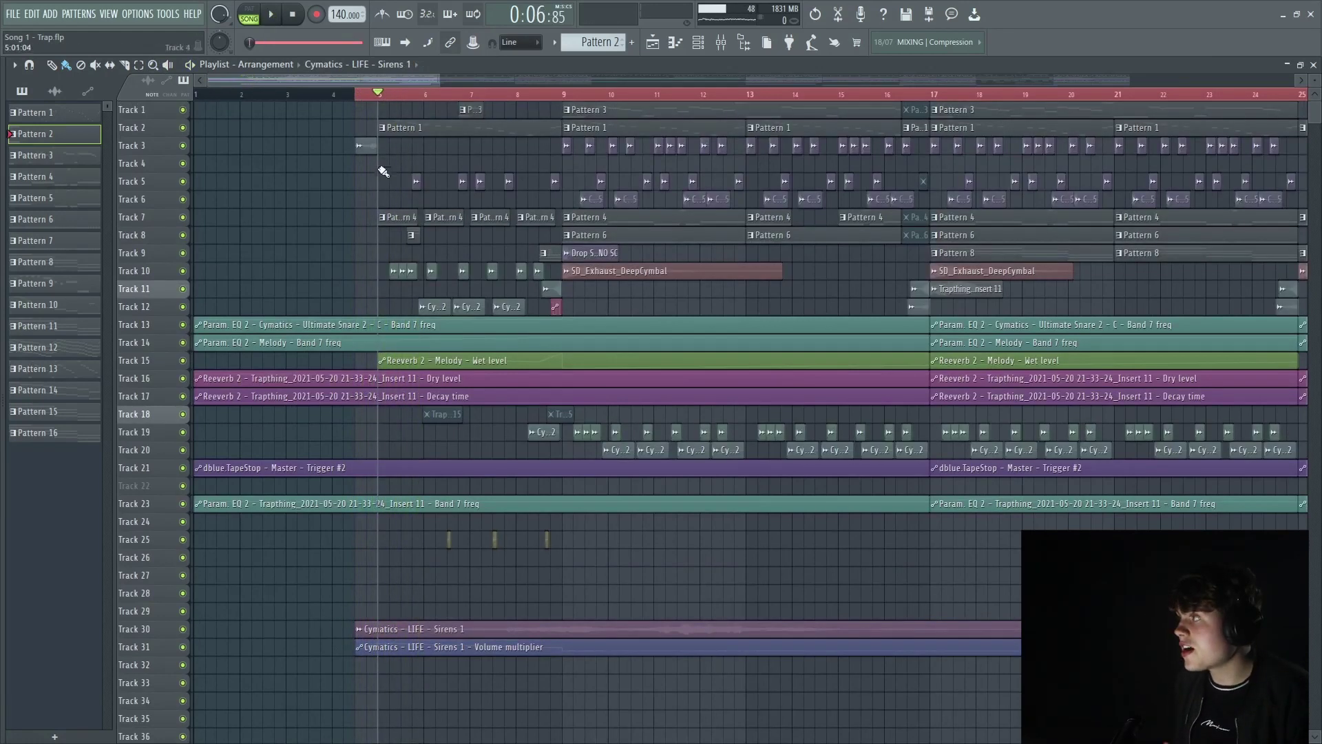
# Play the full arrangement from the start of the loop region and again from bar 5.
pyautogui.click(361, 98)
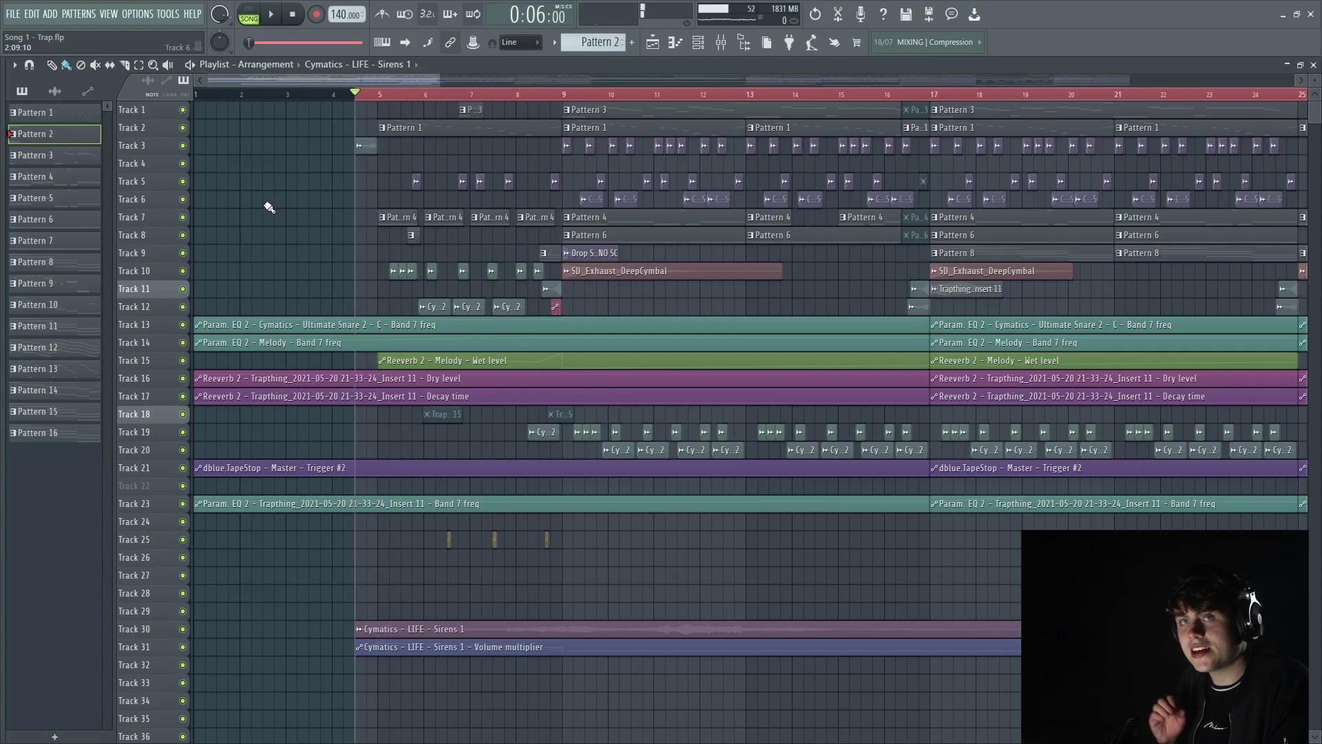
pyautogui.press('space')
pyautogui.press('space')
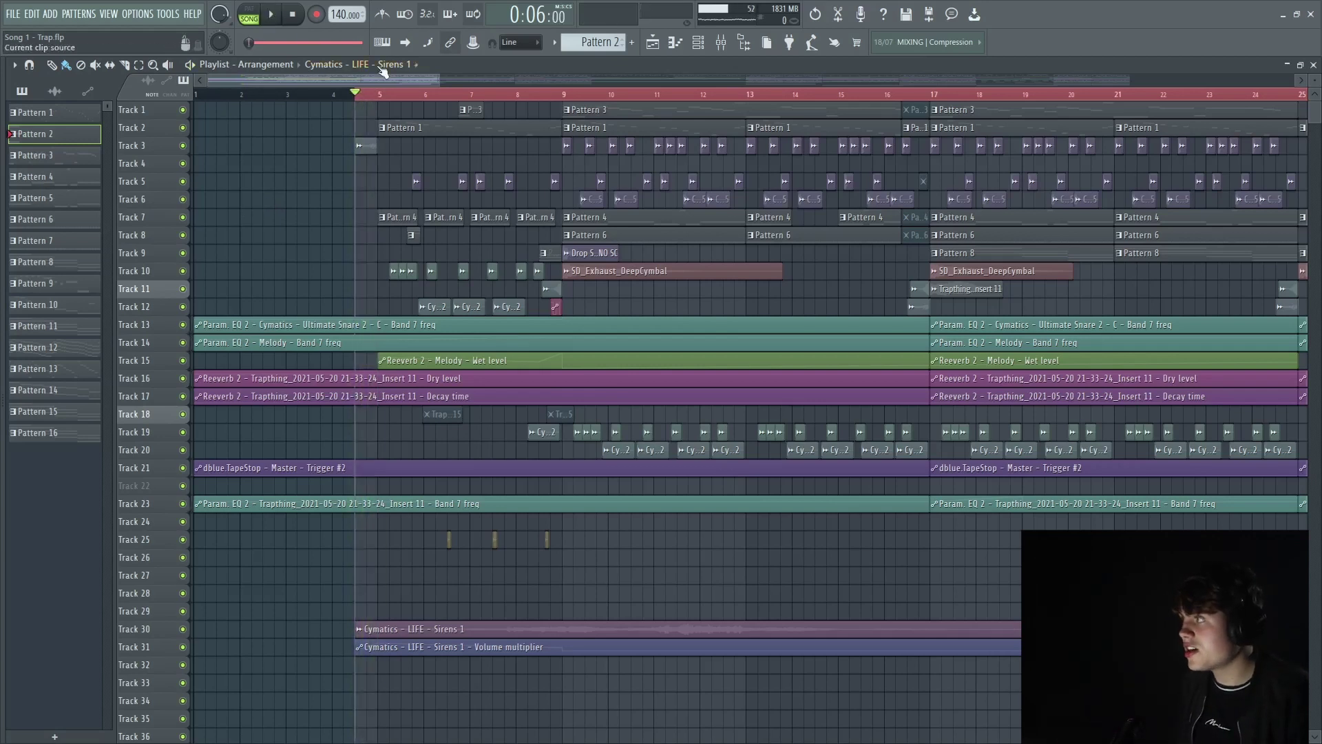
pyautogui.click(383, 98)
pyautogui.press('space')
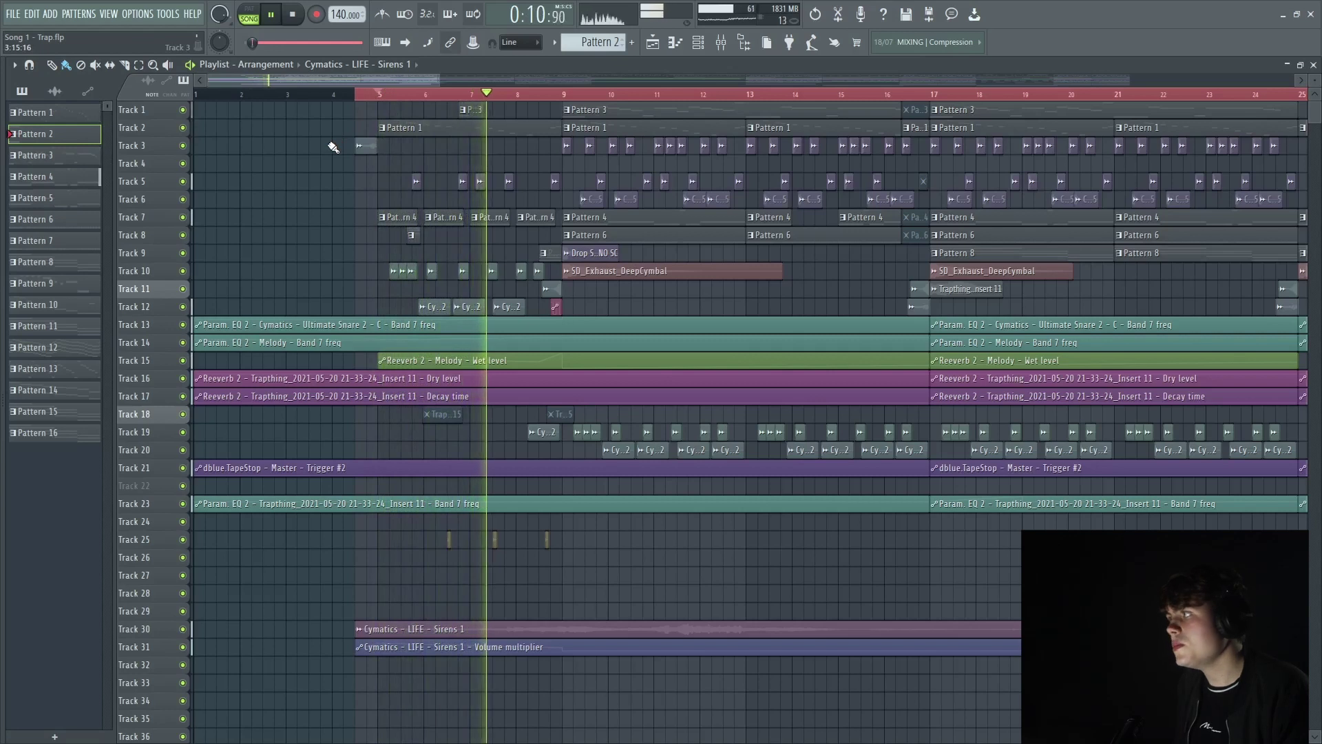
pyautogui.press('space')
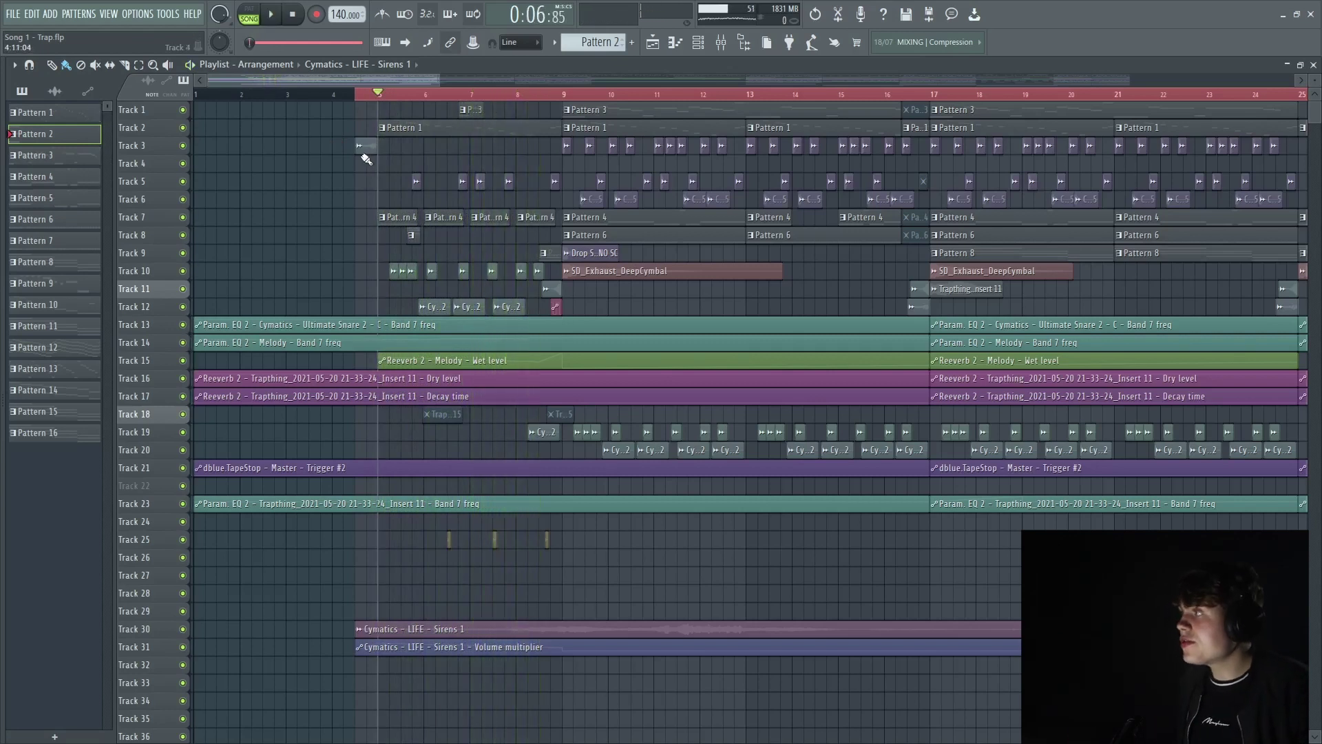
# Audition the Pattern 1 melody on Track 2 alone and inspect its piano-roll notes and its Kontakt instrument.
pyautogui.keyDown('alt'); pyautogui.rightClick(386, 130); pyautogui.keyUp('alt')
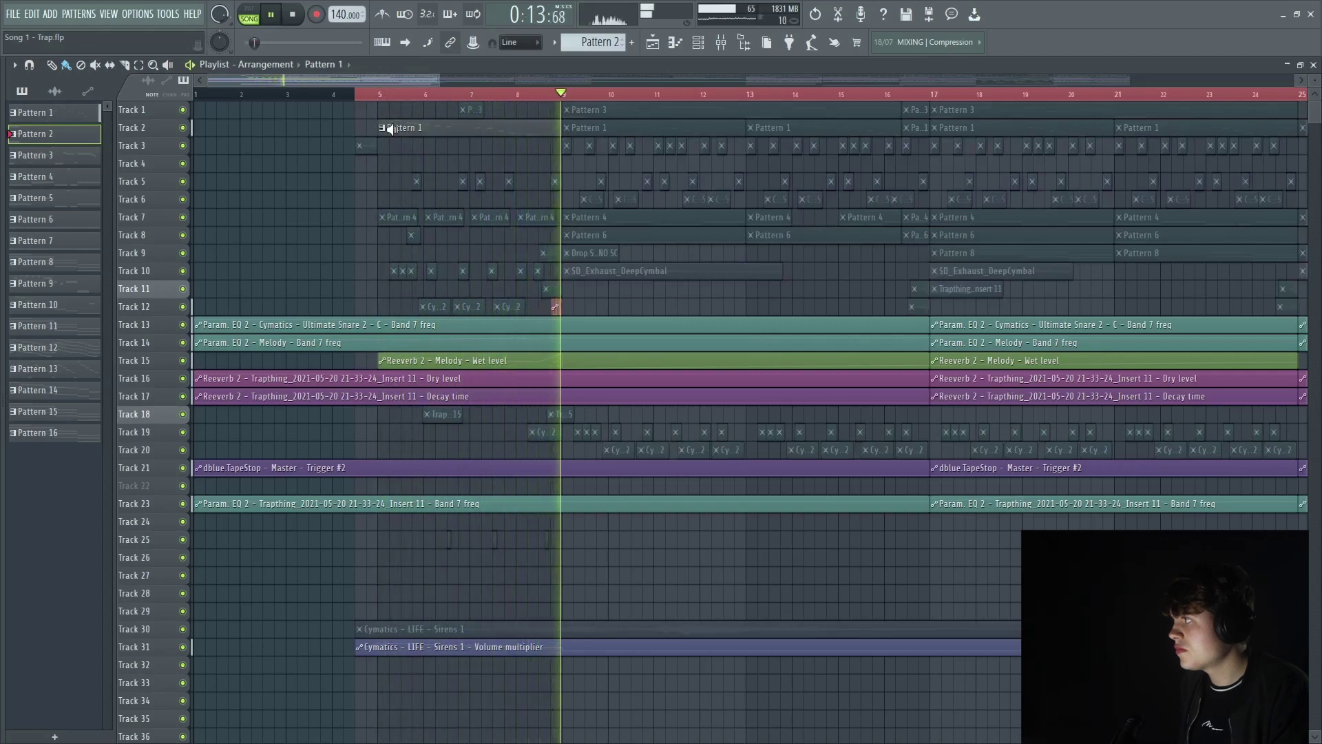
pyautogui.press('space')
pyautogui.doubleClick(392, 128)
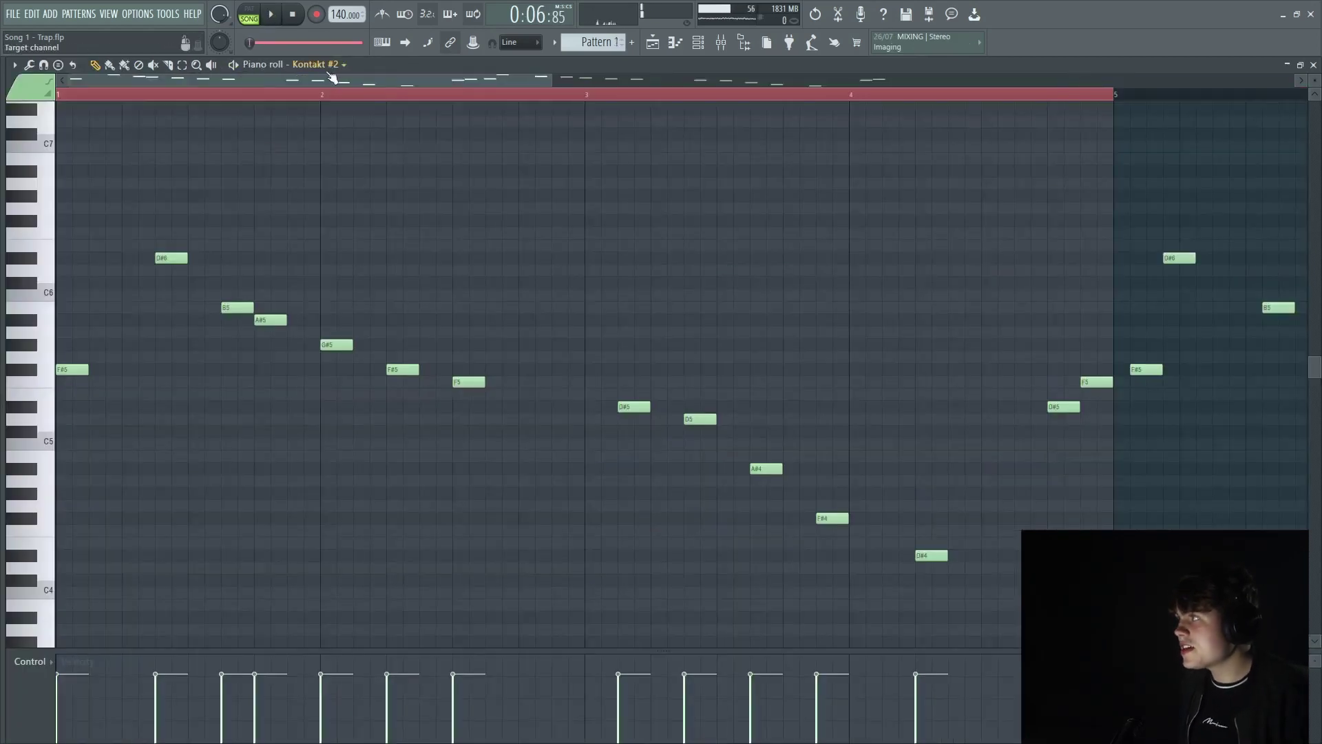
pyautogui.click(322, 66)
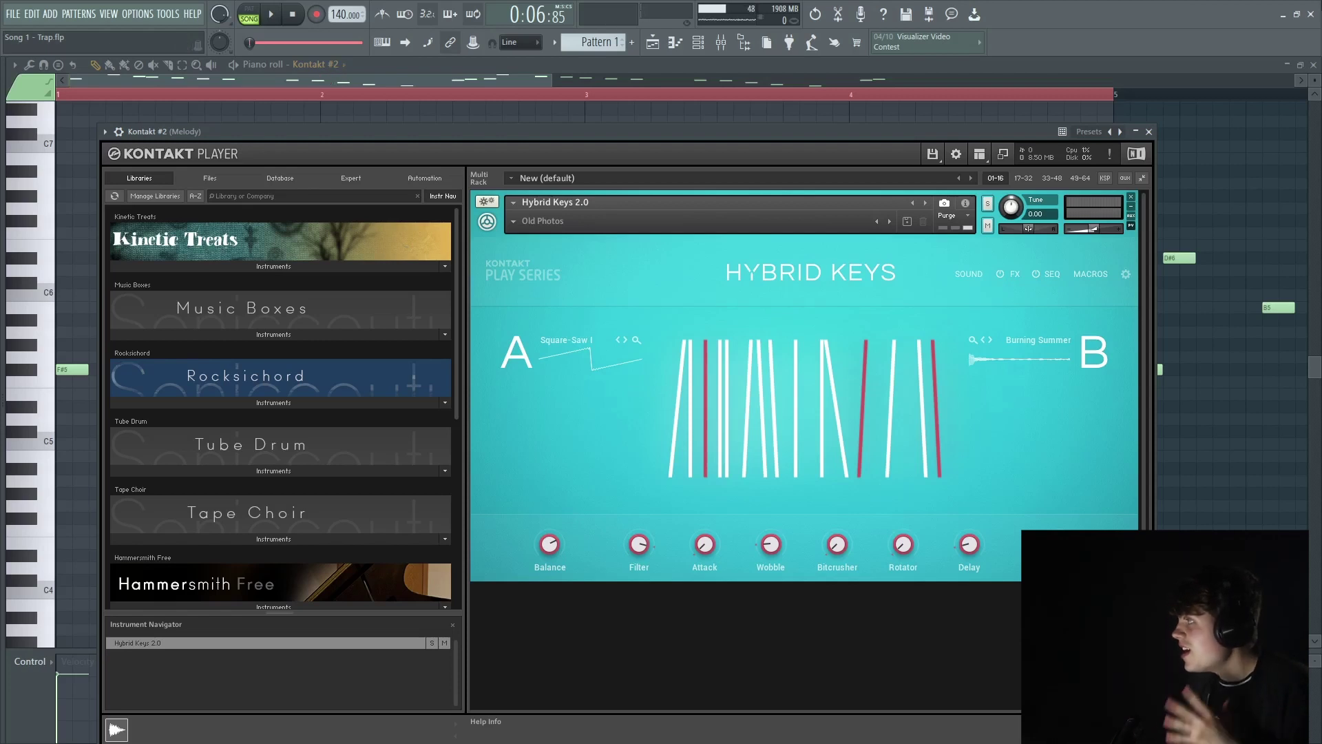
pyautogui.click(1149, 132)
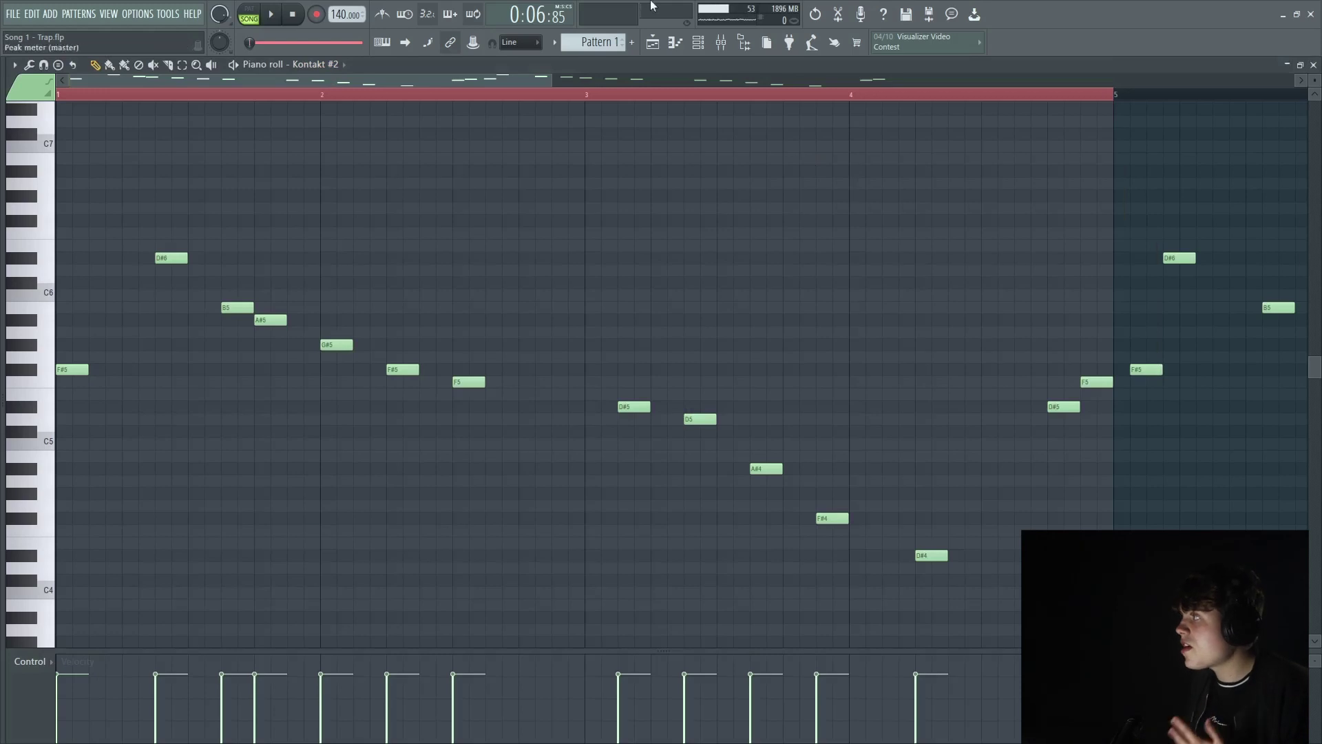
pyautogui.click(654, 44)
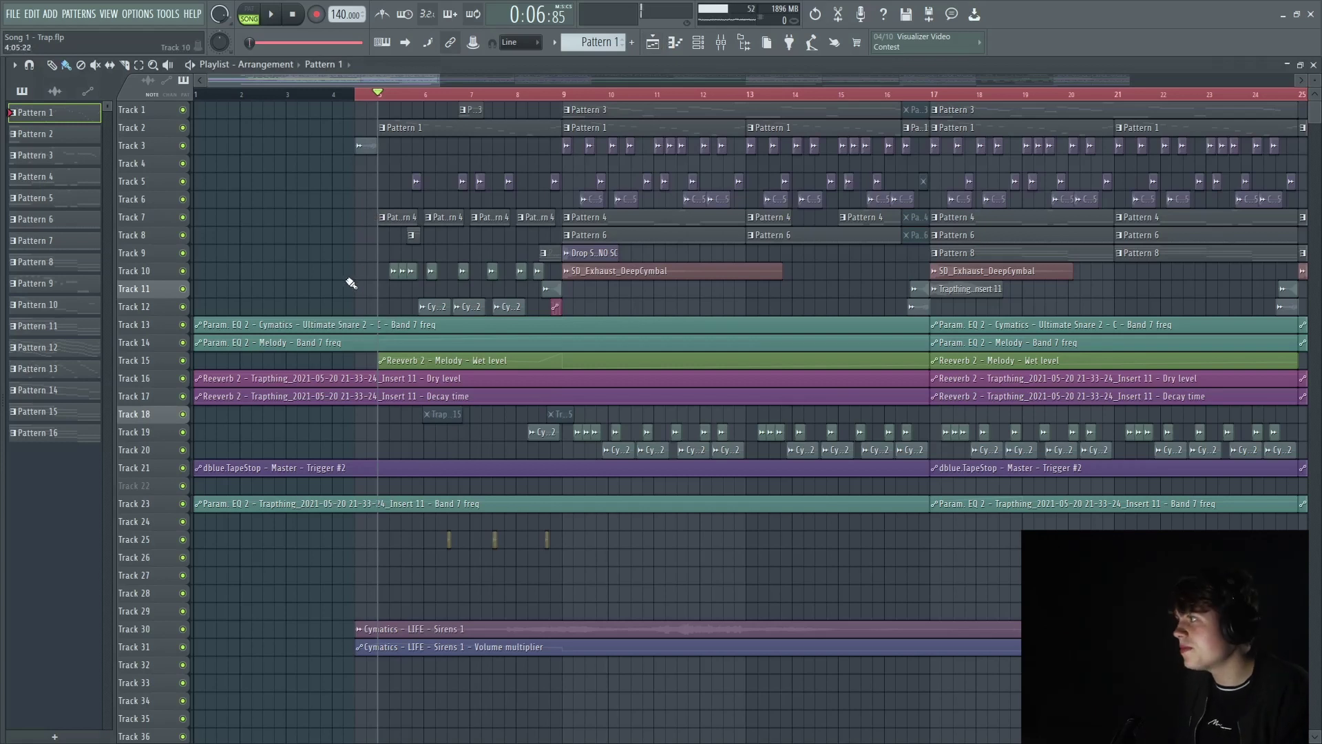
# Audition the first Pattern 4 clip on Track 7 alone and inspect its 808 notes in the piano roll.
pyautogui.press('space')
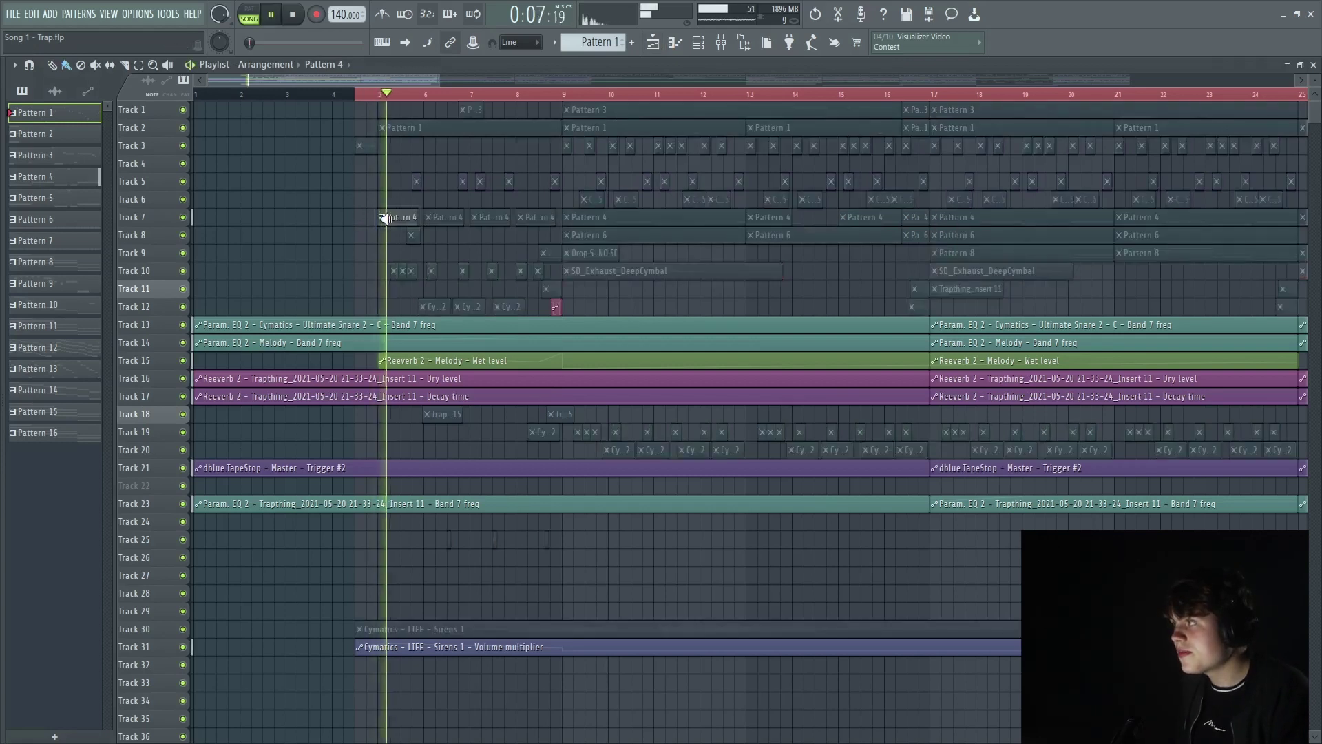
pyautogui.press('space')
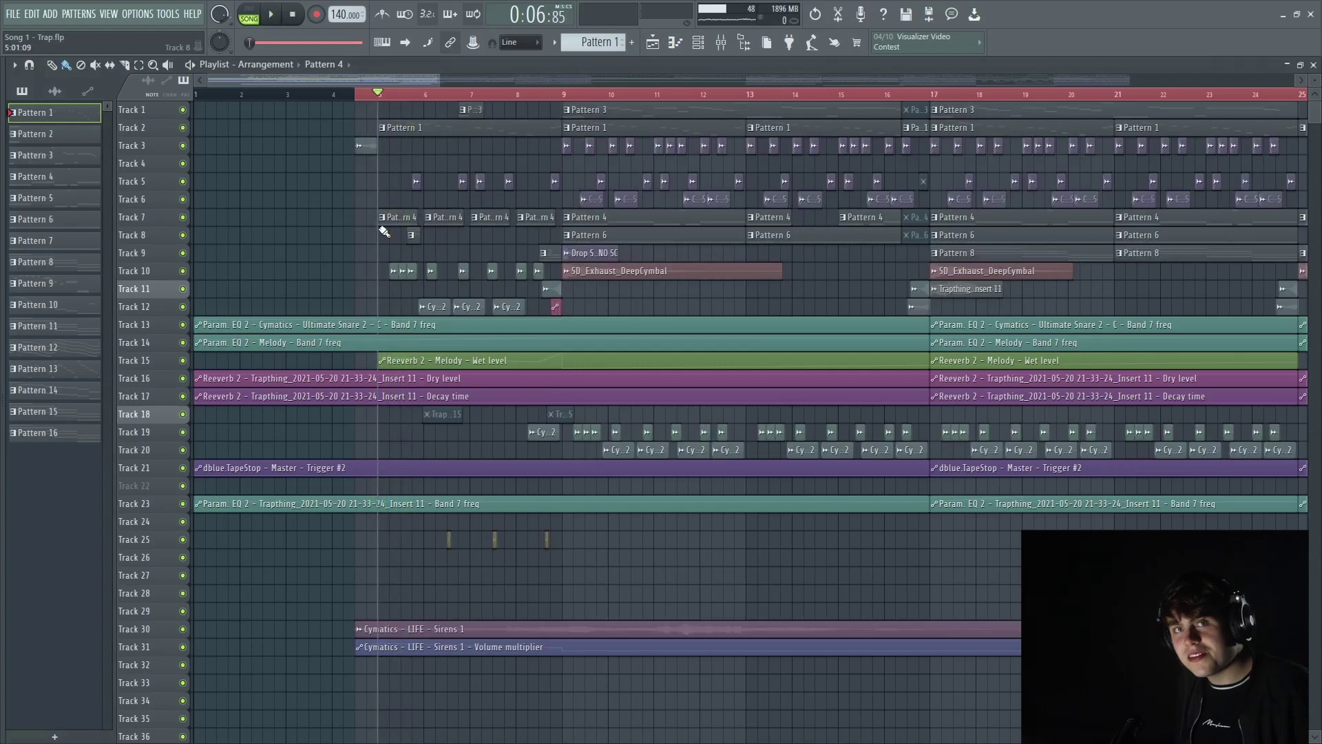
pyautogui.doubleClick(396, 219)
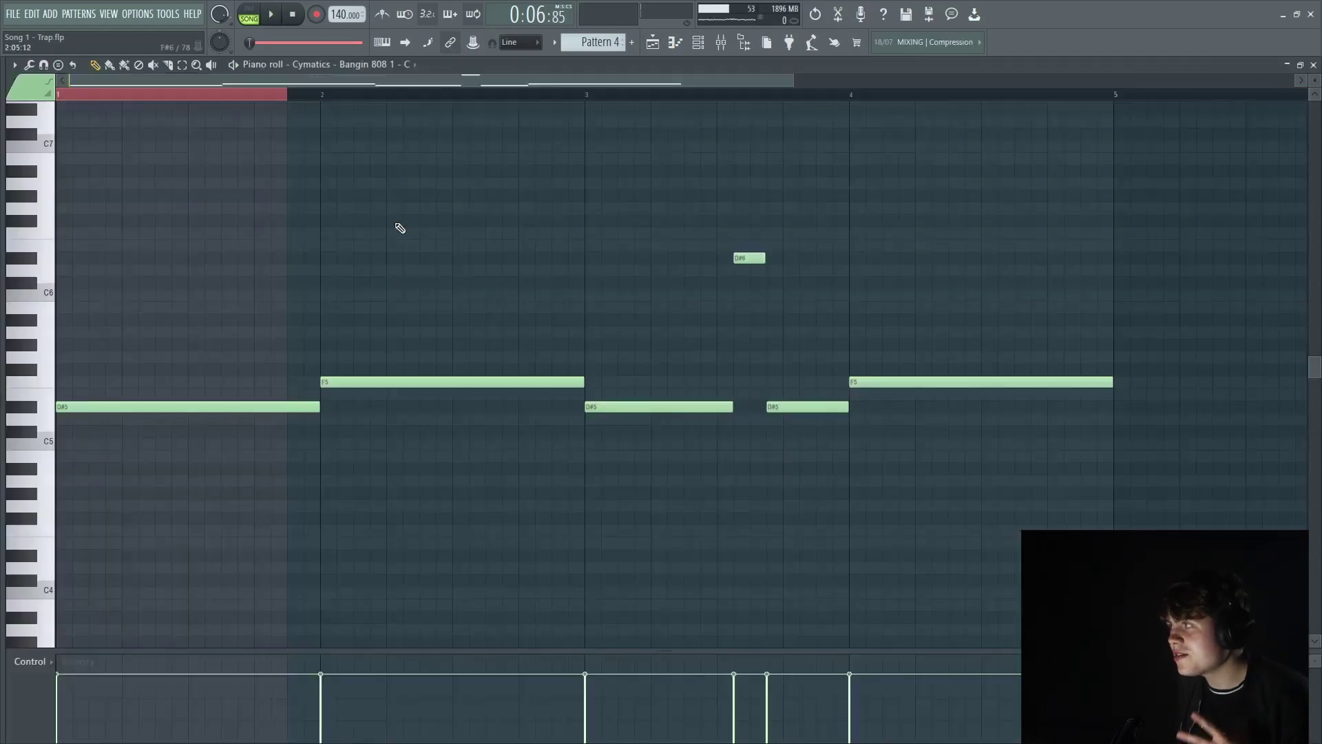
pyautogui.rightClick(405, 71)
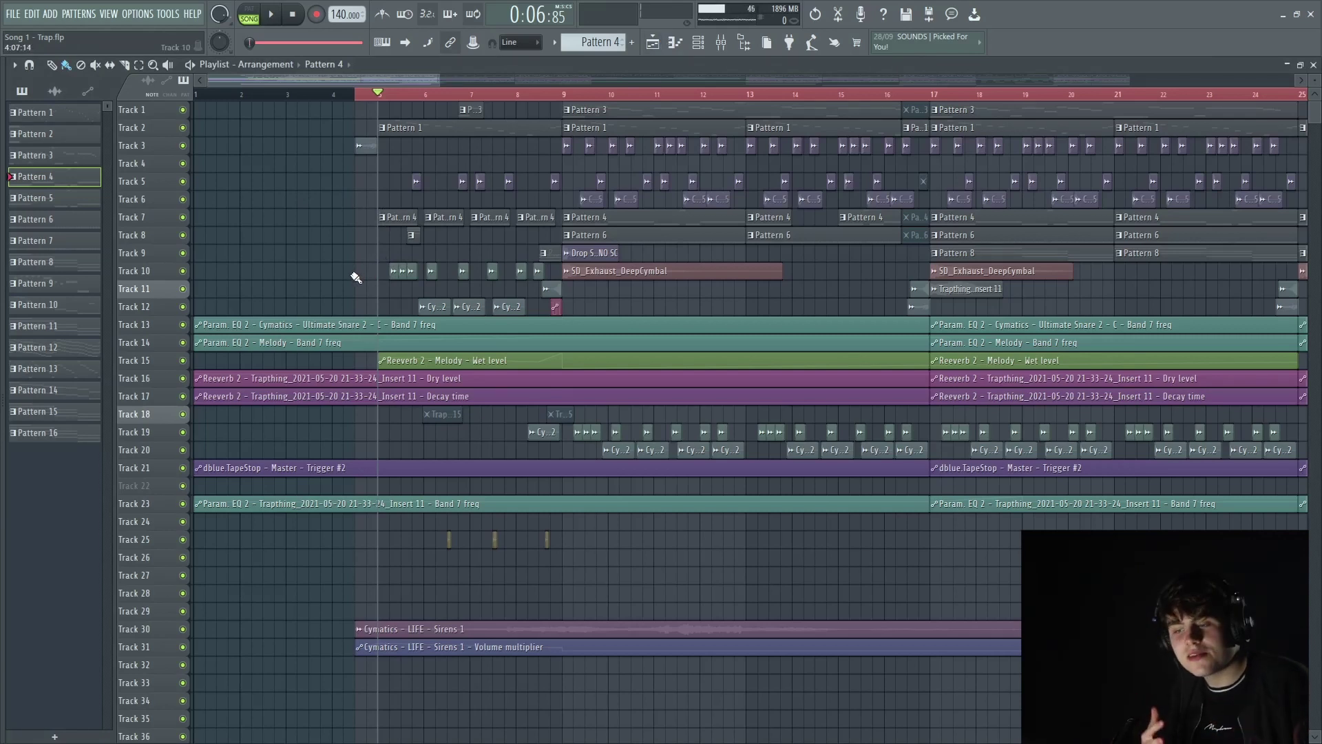
# Audition the Cymatics - Deluxe Lofi Percussion 2 clips on Track 10 alone and together with the full arrangement.
pyautogui.press('space')
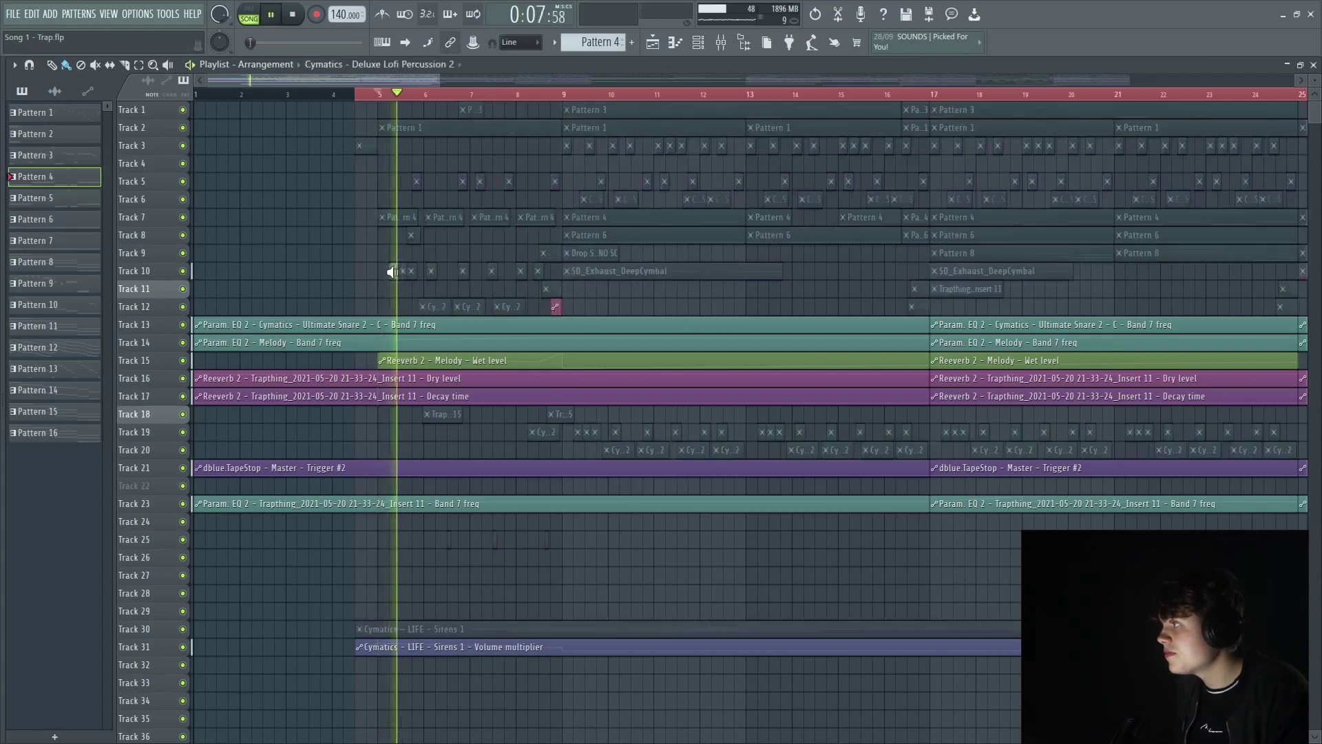
pyautogui.press('space')
pyautogui.scroll(5, 346, 256)
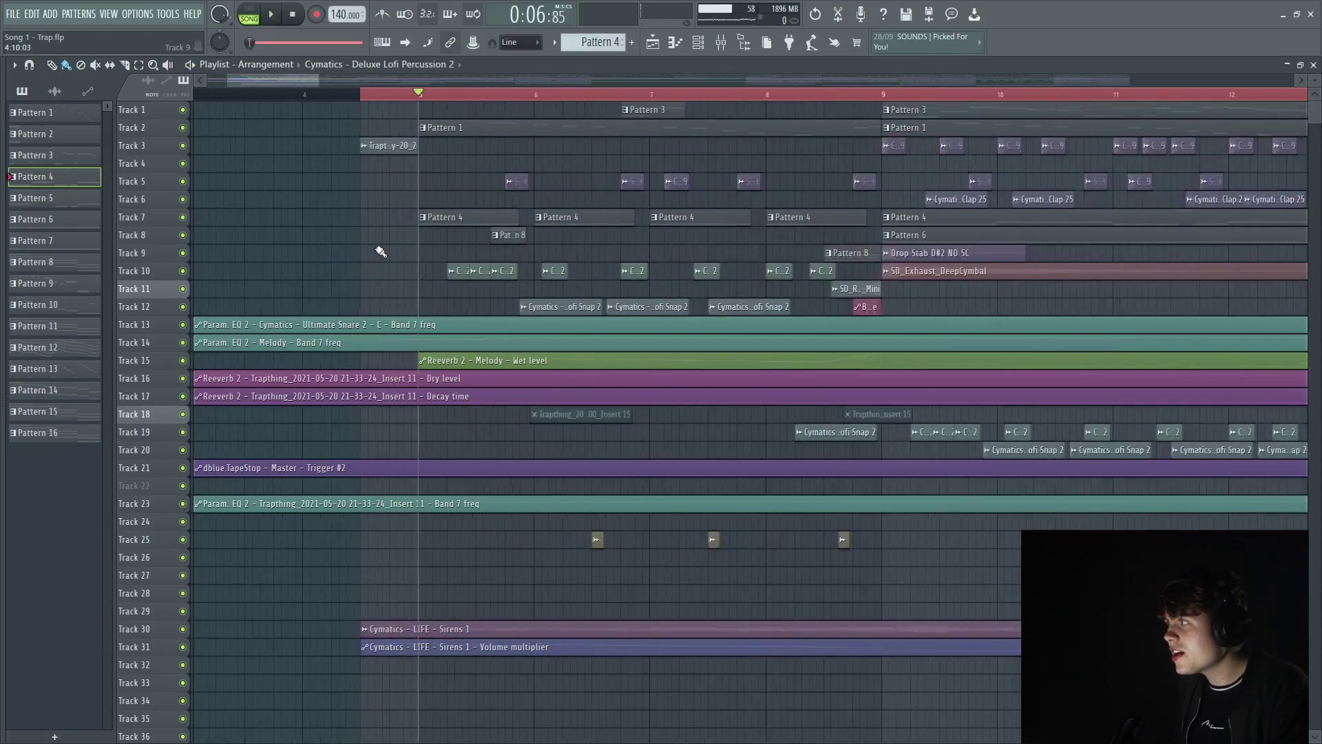
pyautogui.press('space')
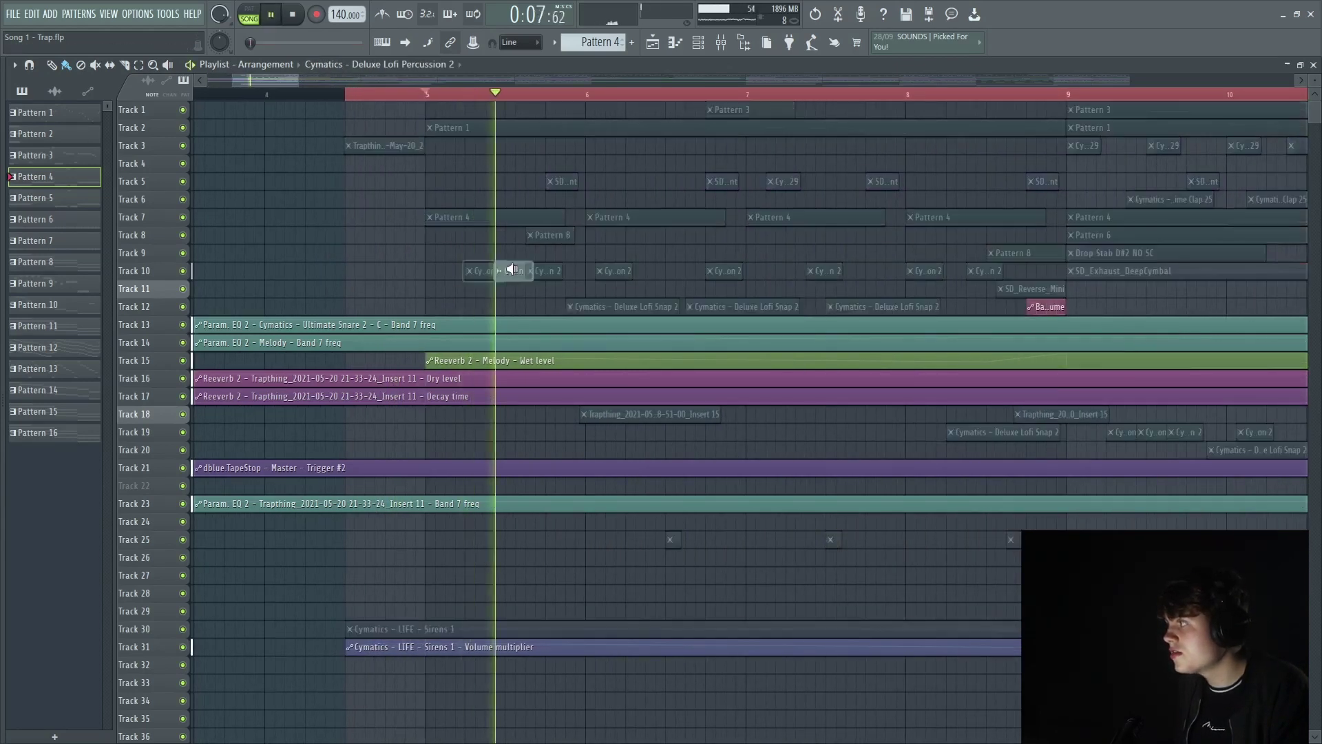
pyautogui.press('space')
pyautogui.press('space')
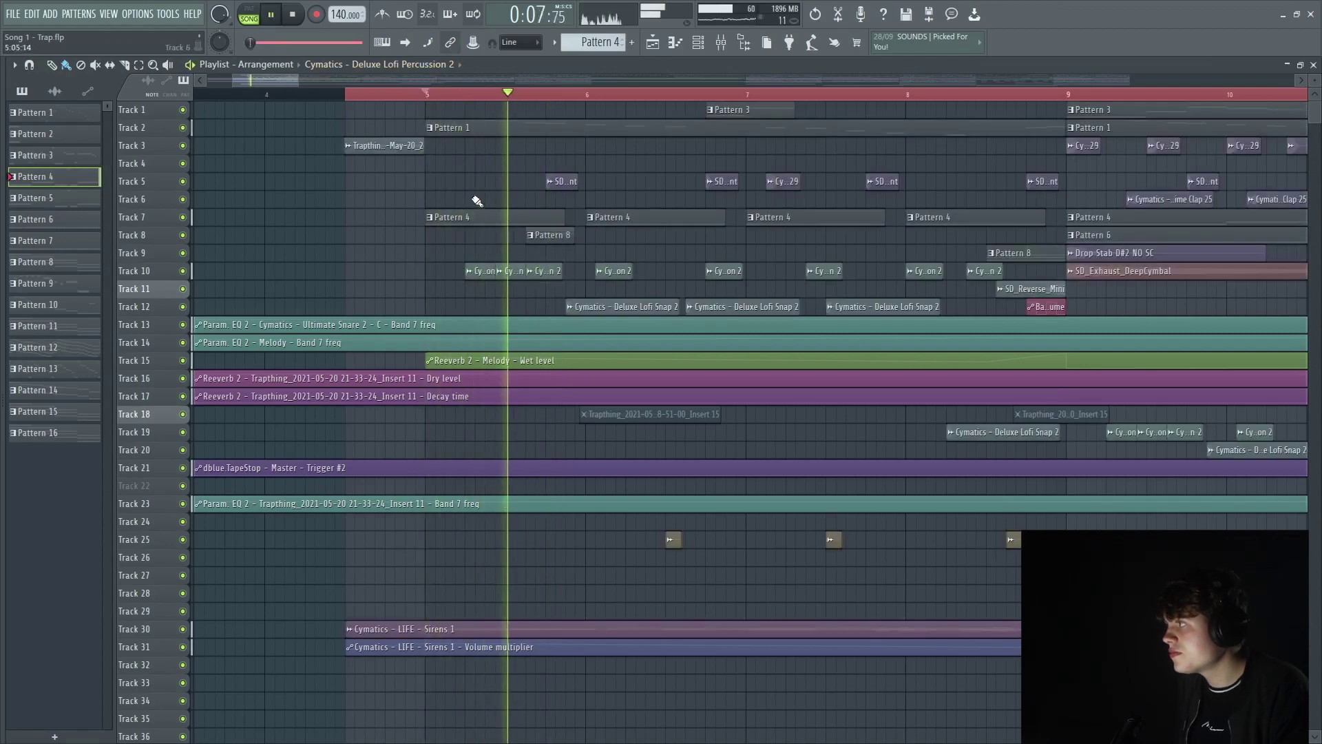
pyautogui.press('space')
# Open the Cymatics - Deluxe Lofi Percussion 2 clip on Track 10 and check its mixer track for effects.
pyautogui.rightClick(504, 272)
pyautogui.click(504, 272)
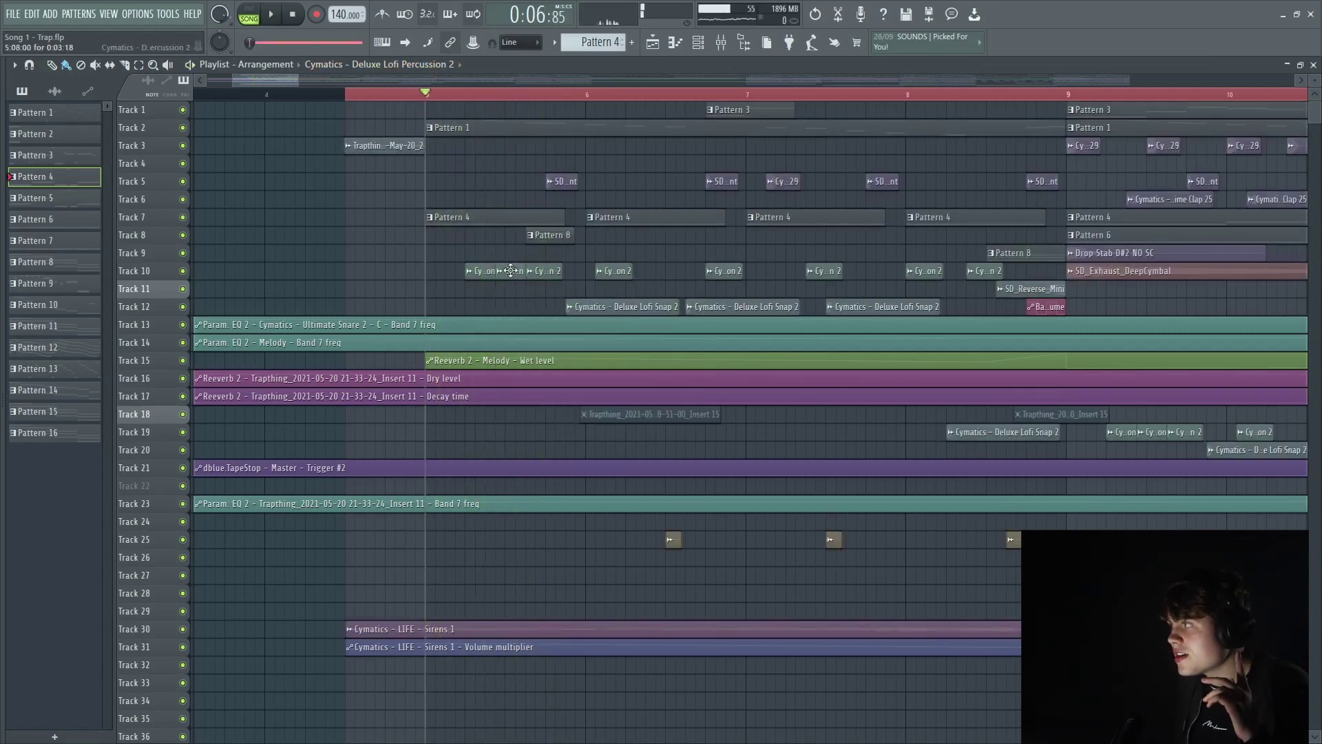
pyautogui.doubleClick(506, 271)
pyautogui.press('Escape')
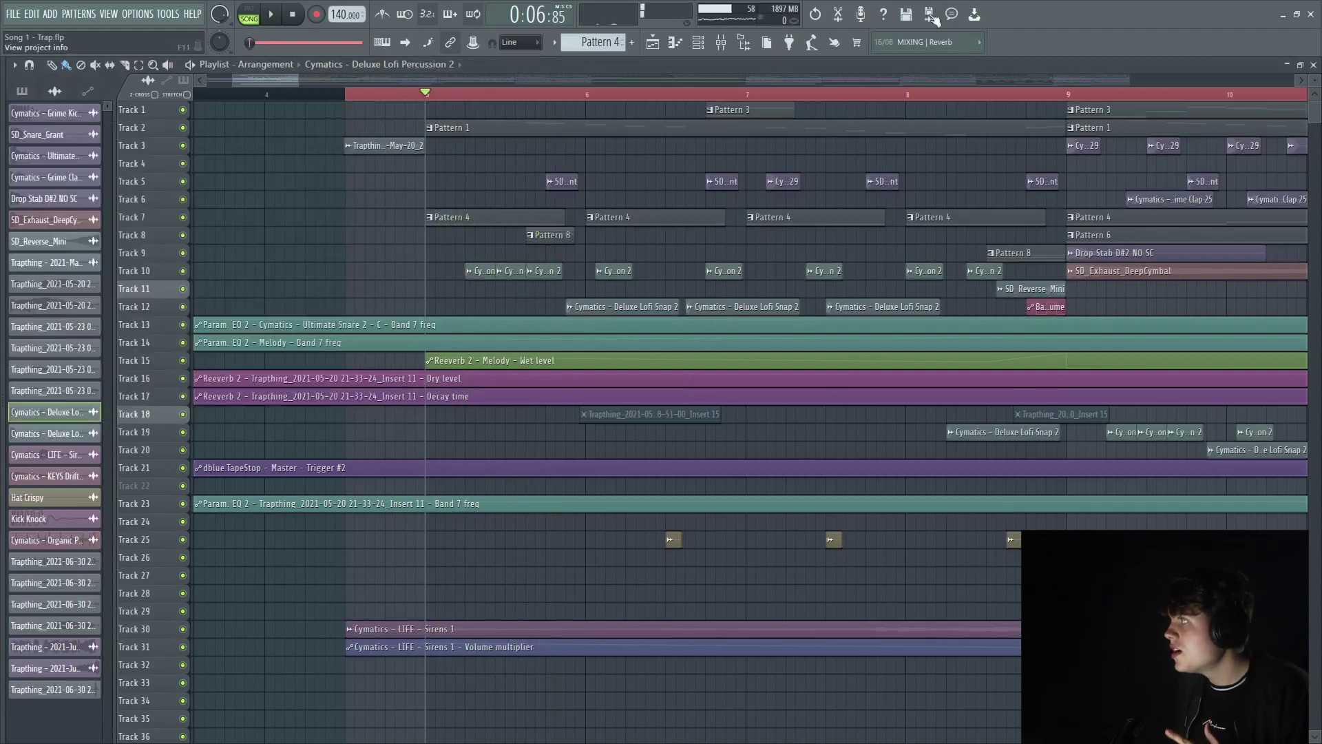
pyautogui.press('F9')
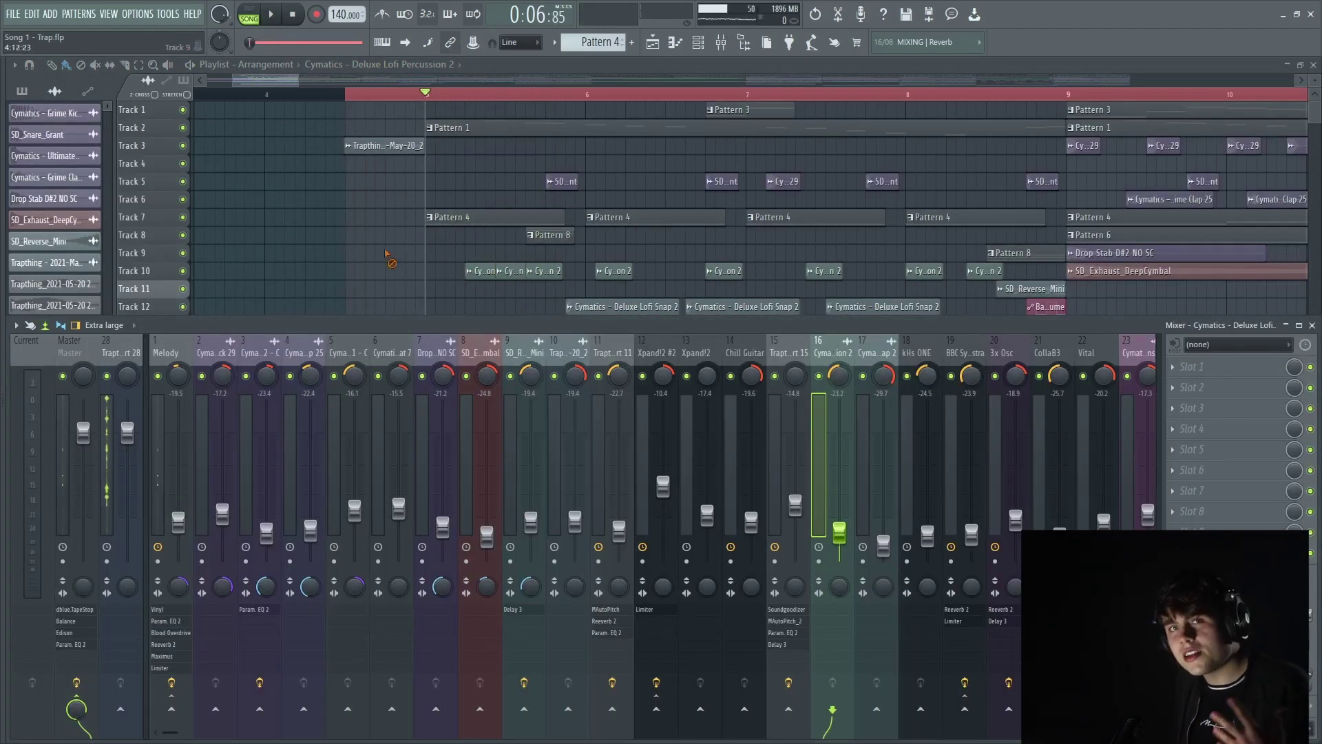
pyautogui.press('F9')
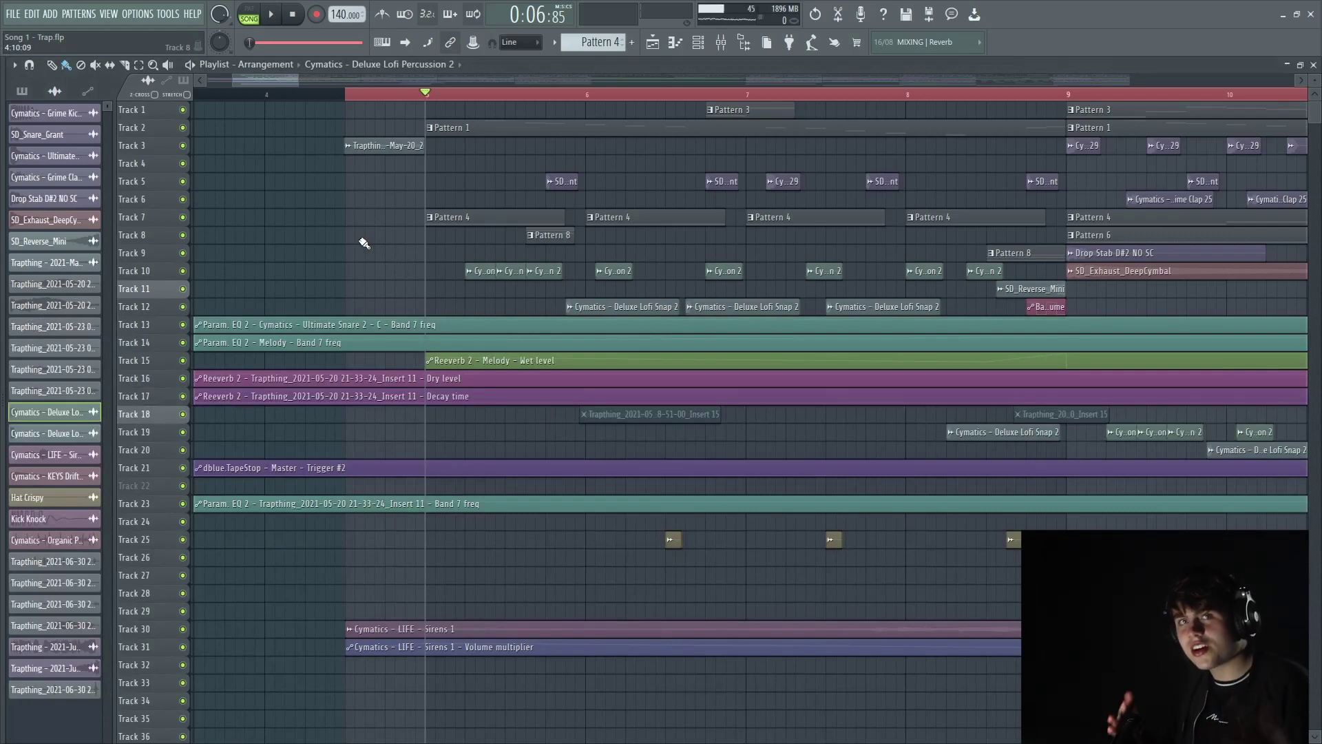
# Play the full arrangement from bar 5 and audition the Pattern 8 clip on Track 8 alone.
pyautogui.press('space')
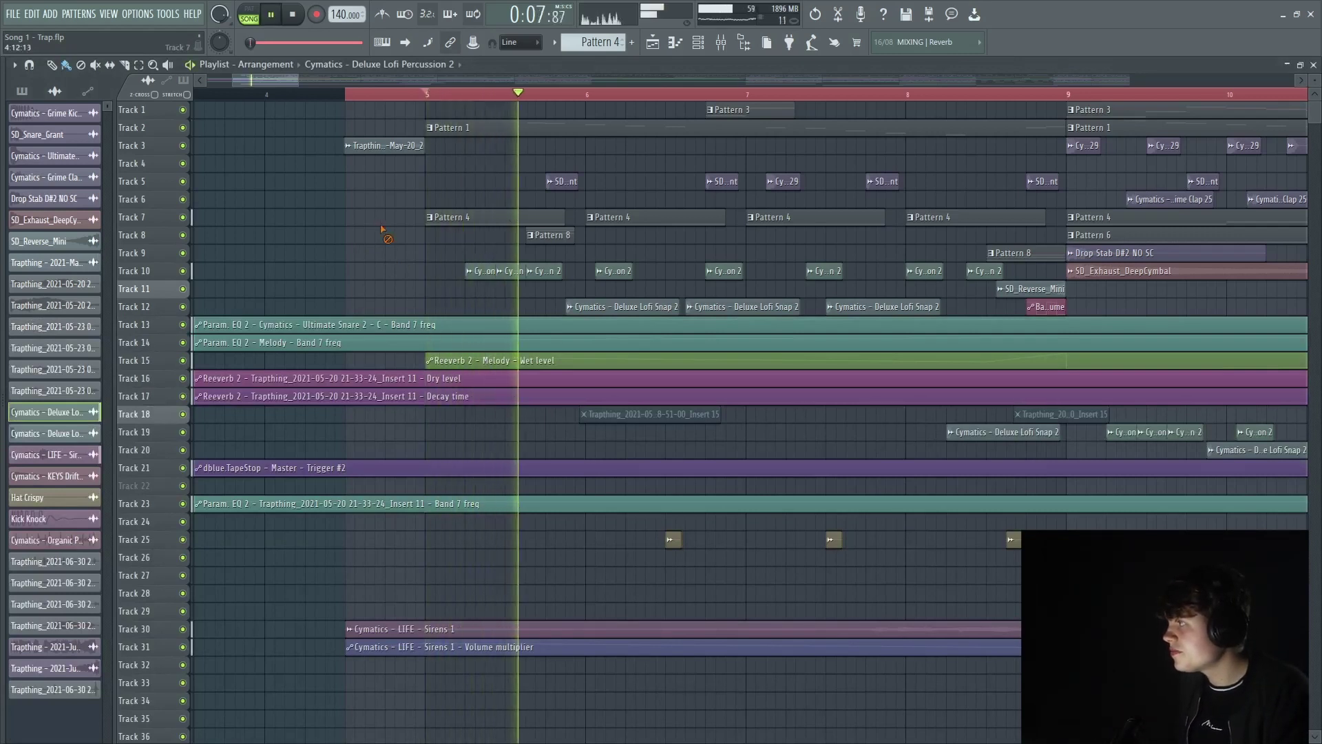
pyautogui.press('space')
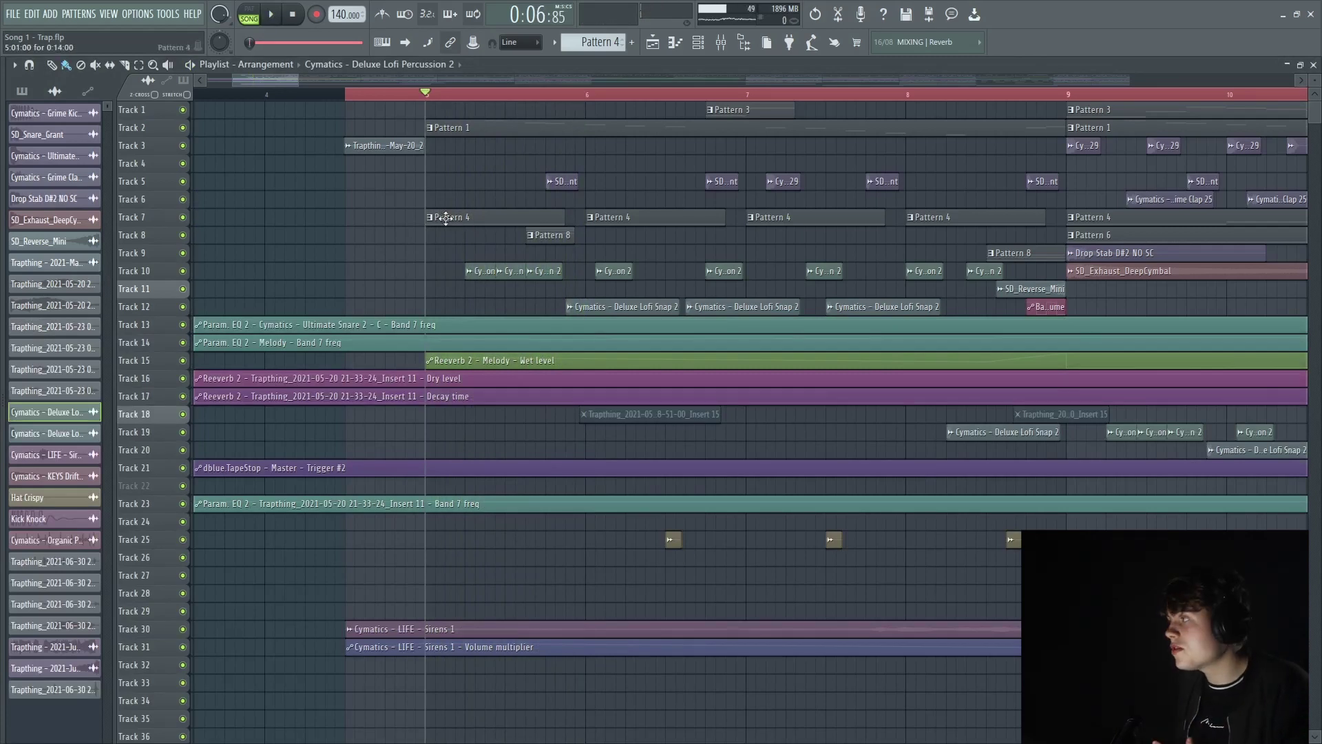
pyautogui.click(542, 237)
pyautogui.press('space')
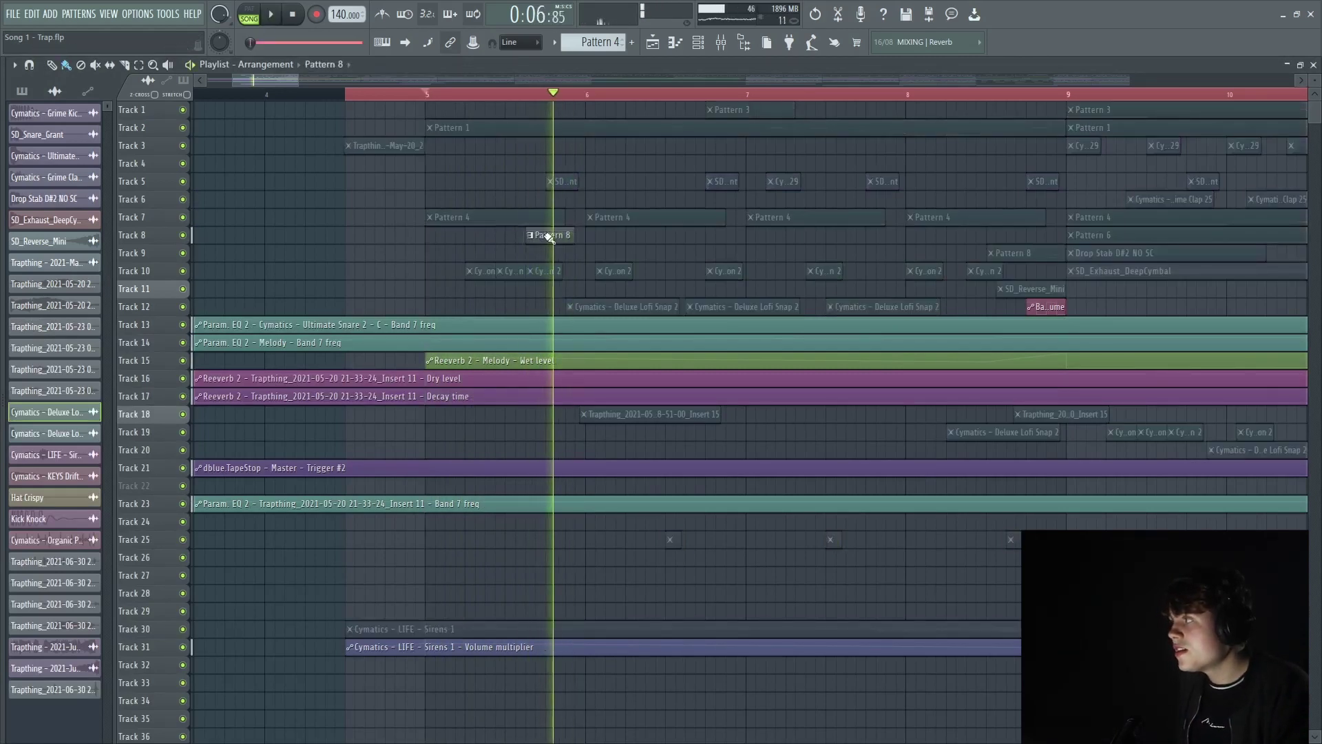
pyautogui.press('space')
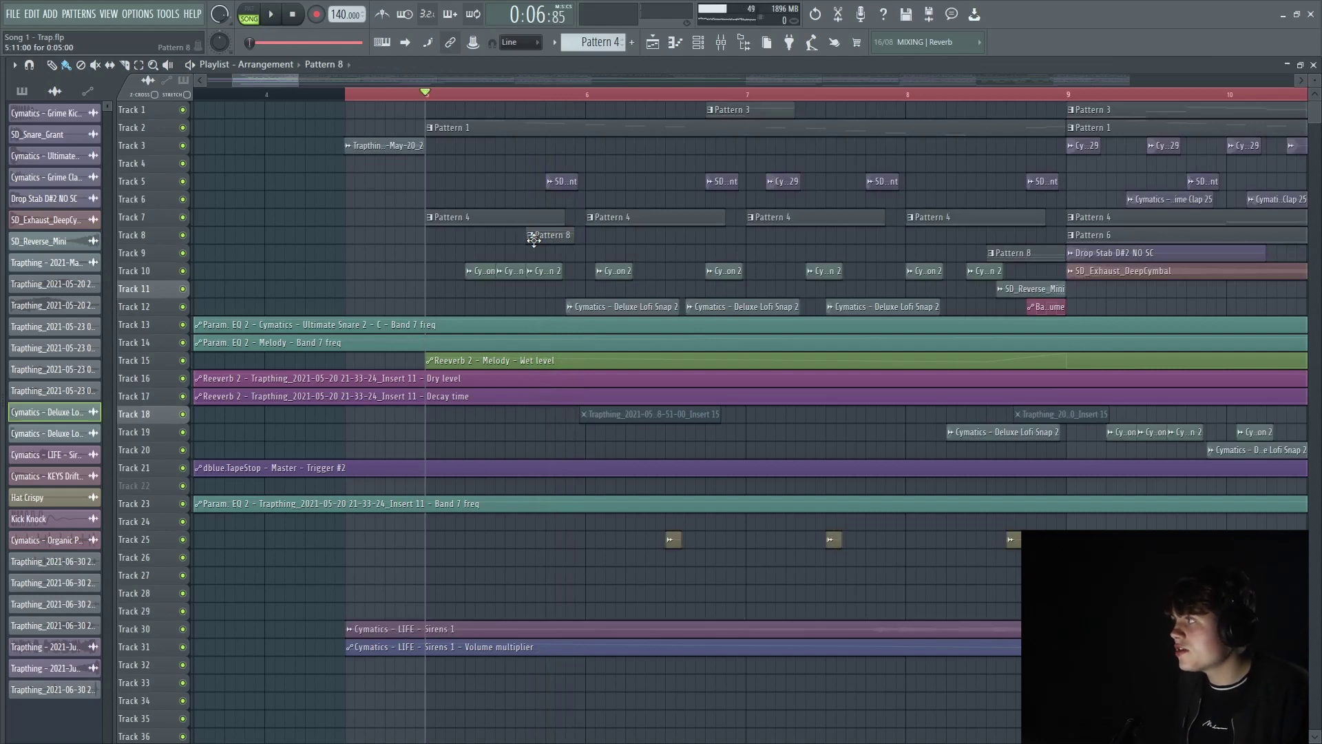
pyautogui.press('space')
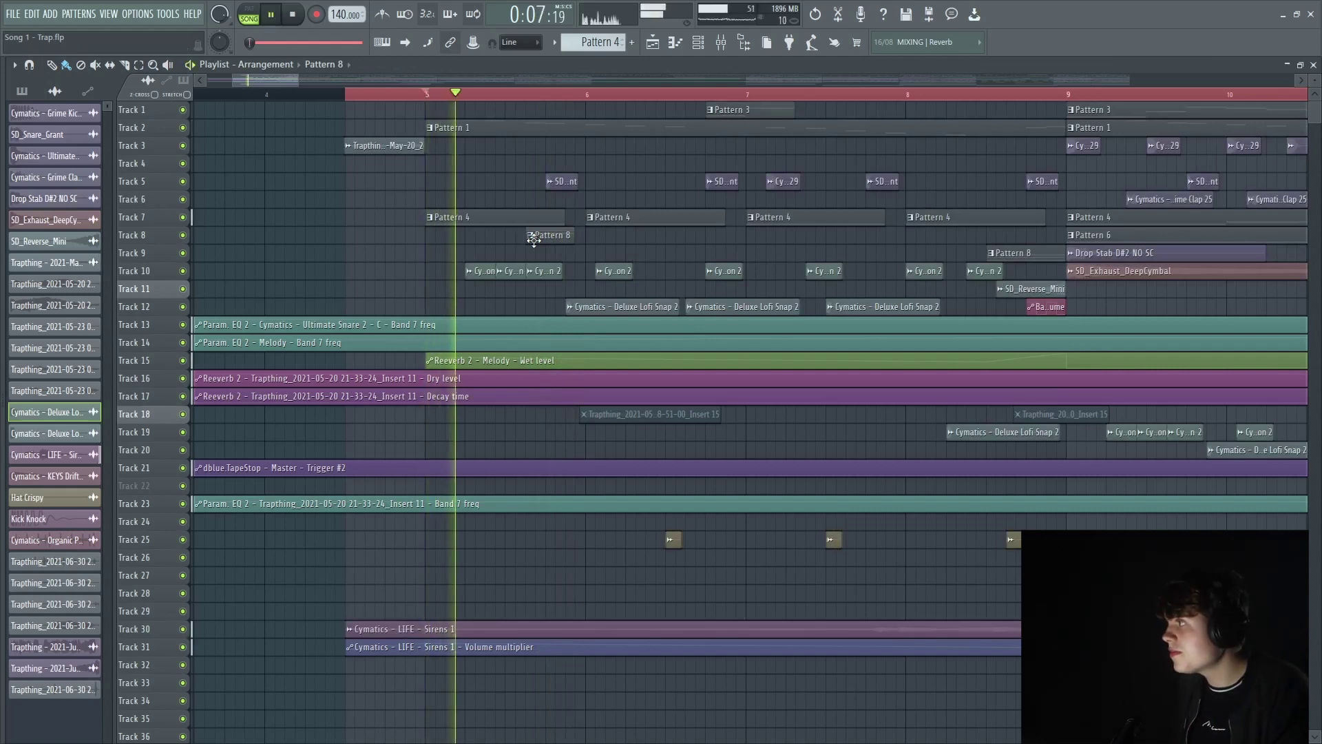
pyautogui.press('space')
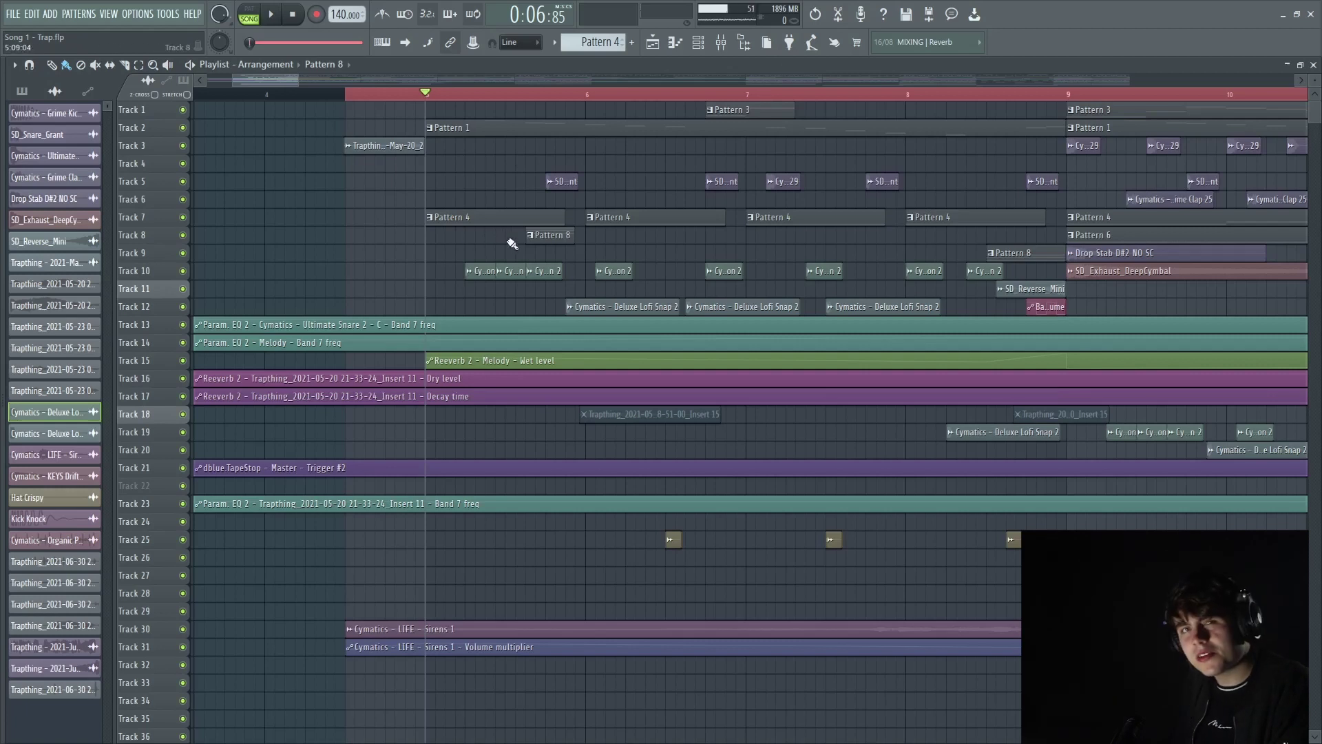
# Audition the Pattern 8 clip on Track 8 and the first Cymatics - Deluxe Lofi Snap 2 clip on Track 12 alone, and play the arrangement.
pyautogui.keyDown('alt'); pyautogui.rightClick(535, 235); pyautogui.keyUp('alt')
pyautogui.moveTo(501, 289); pyautogui.dragTo(482, 286)
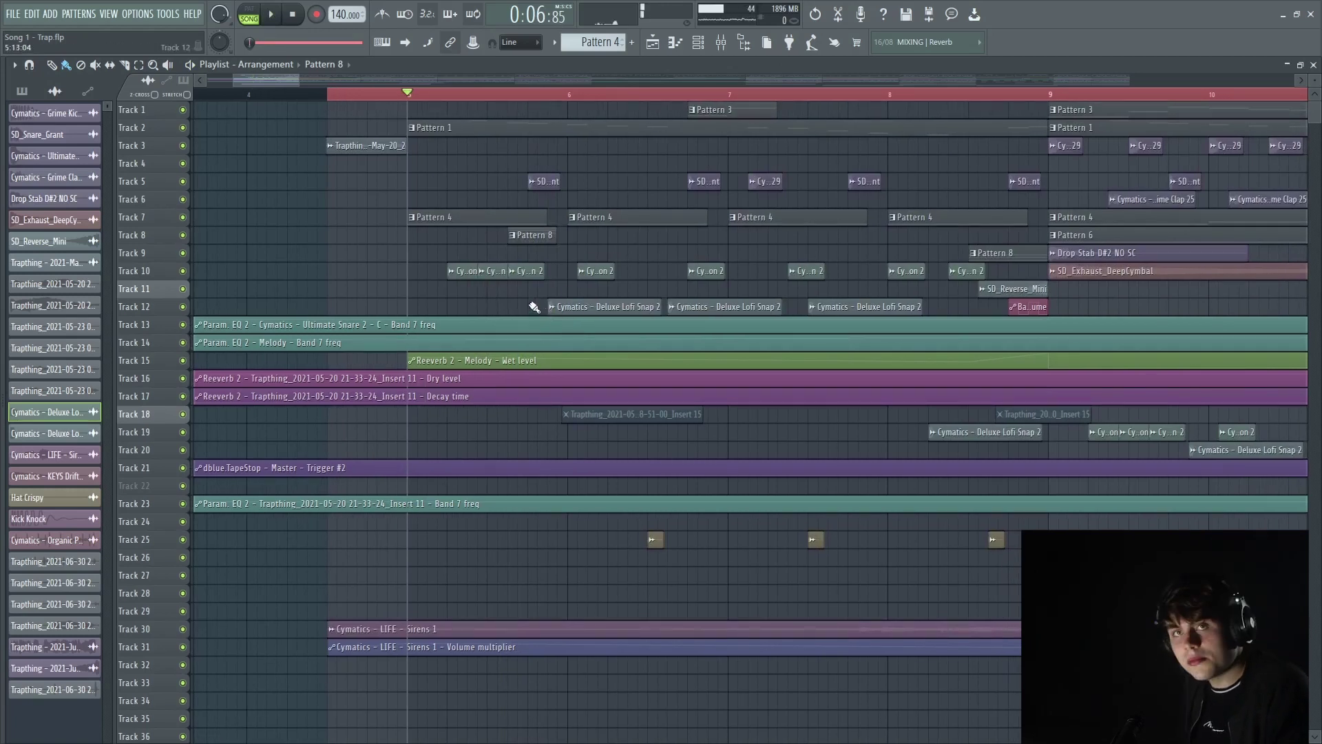
pyautogui.keyDown('alt'); pyautogui.rightClick(551, 307); pyautogui.keyUp('alt')
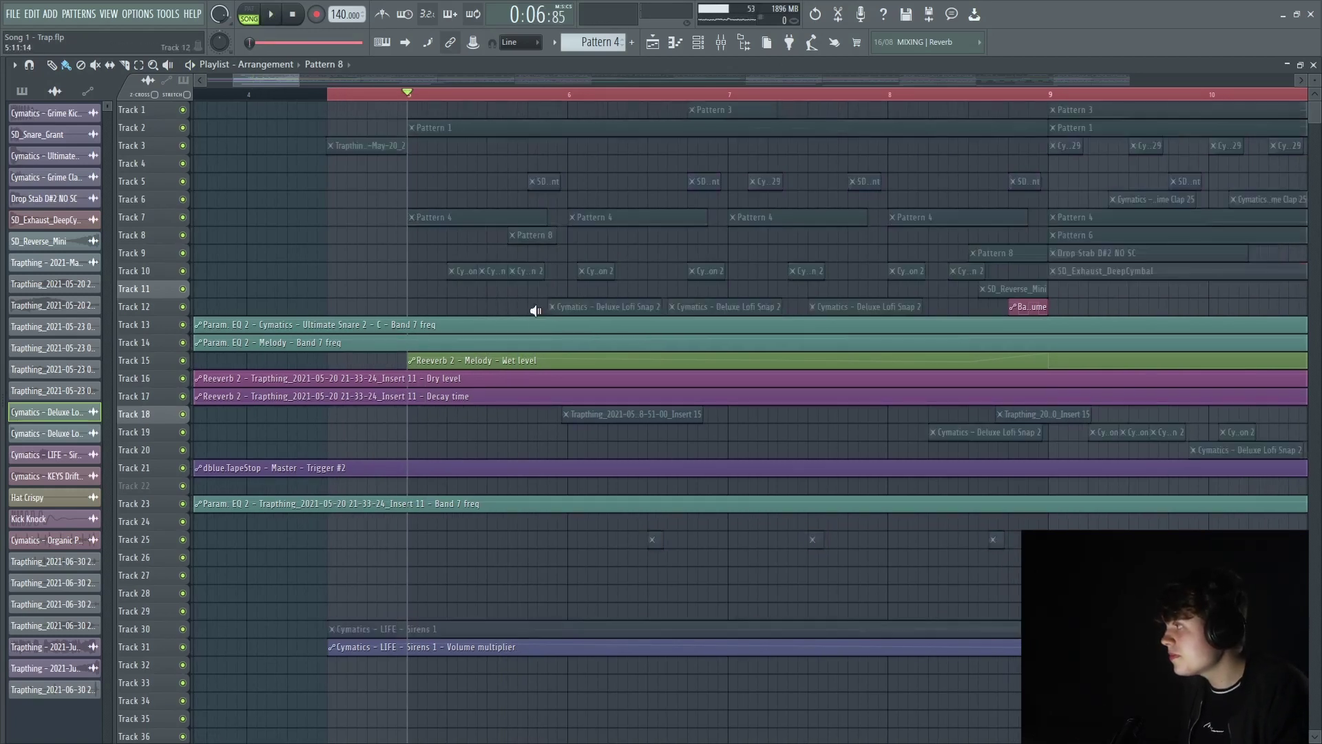
pyautogui.press('space')
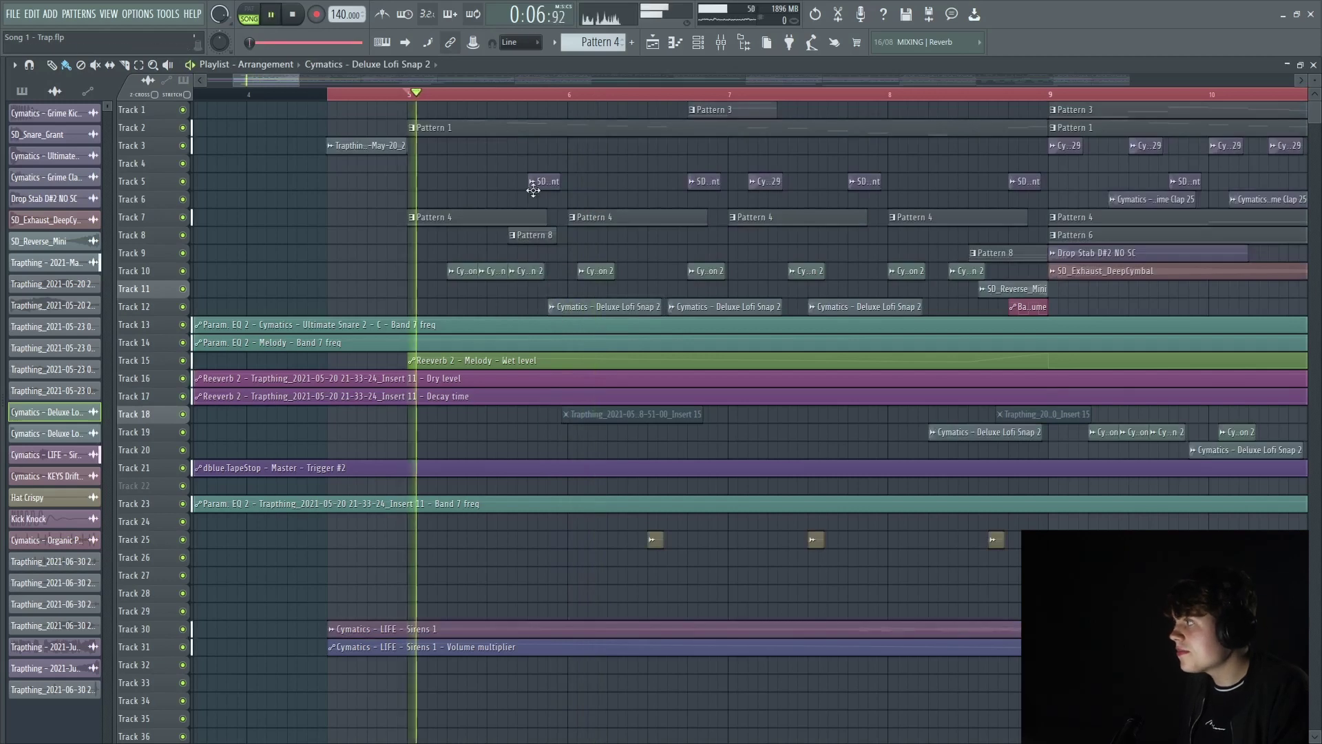
pyautogui.press('space')
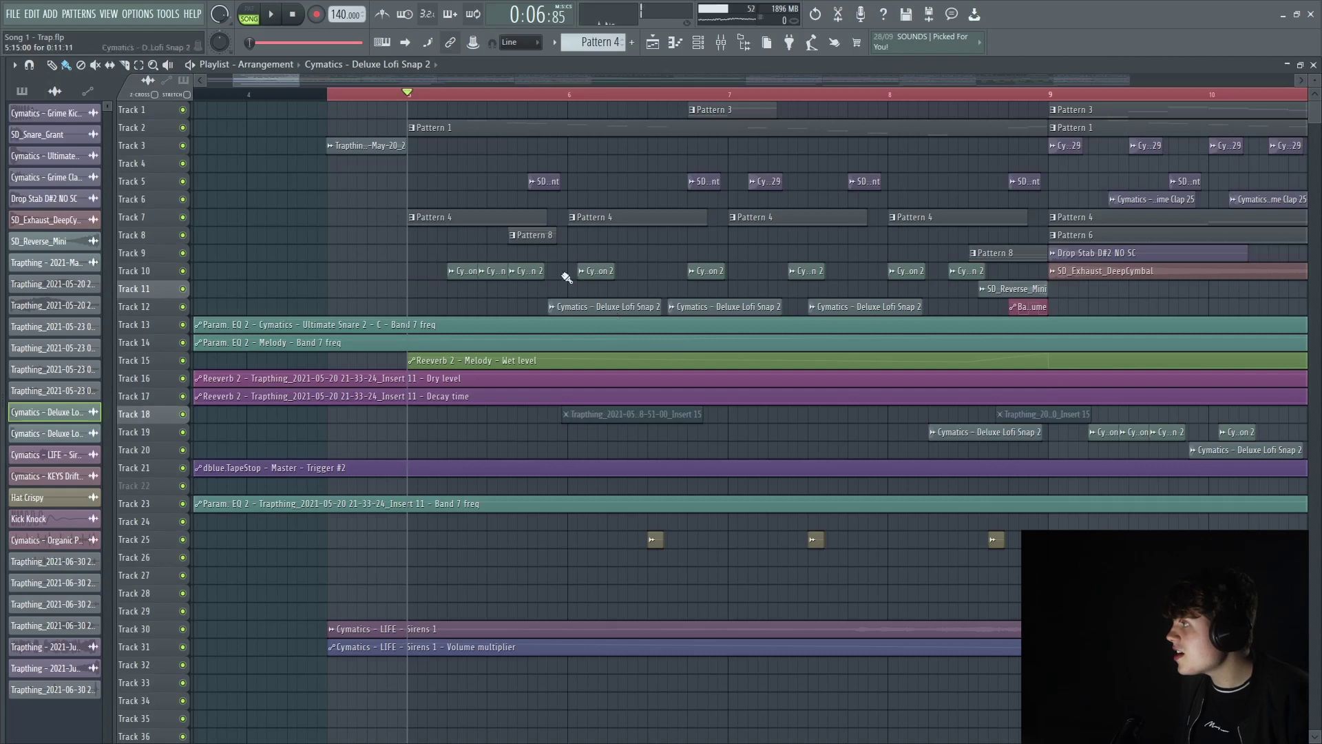
# Compare the first Deluxe Lofi Snap 2 clip on Track 12 with Pattern 1 before bar 6 and replay the arrangement from bar 5.
pyautogui.scroll(4, 558, 130)
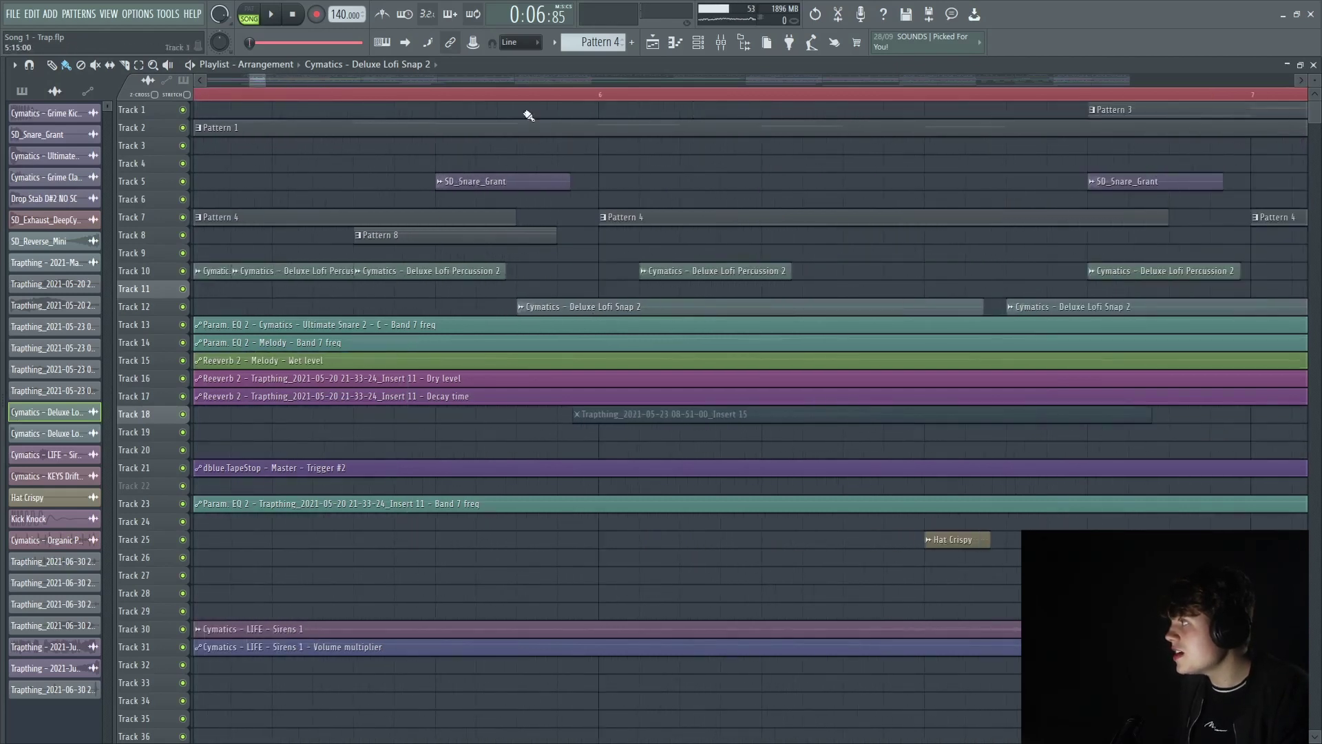
pyautogui.click(354, 122)
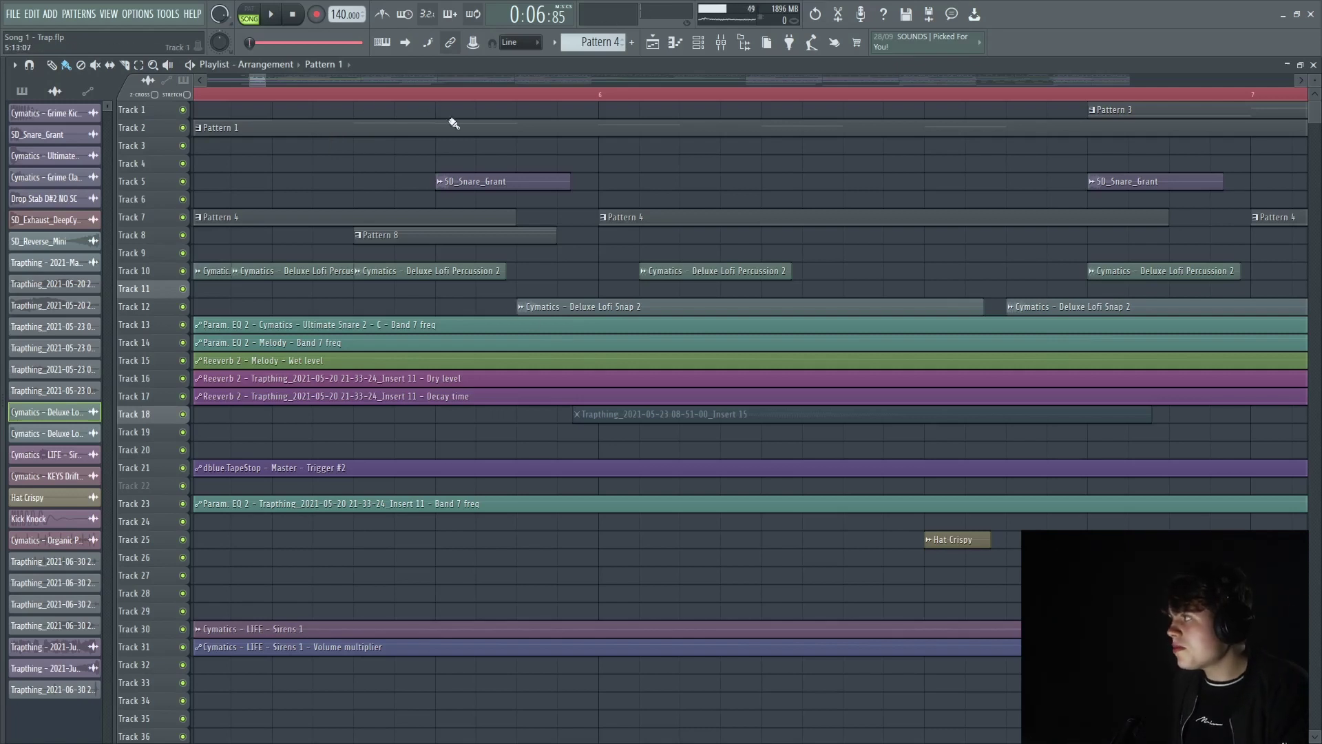
pyautogui.click(527, 303)
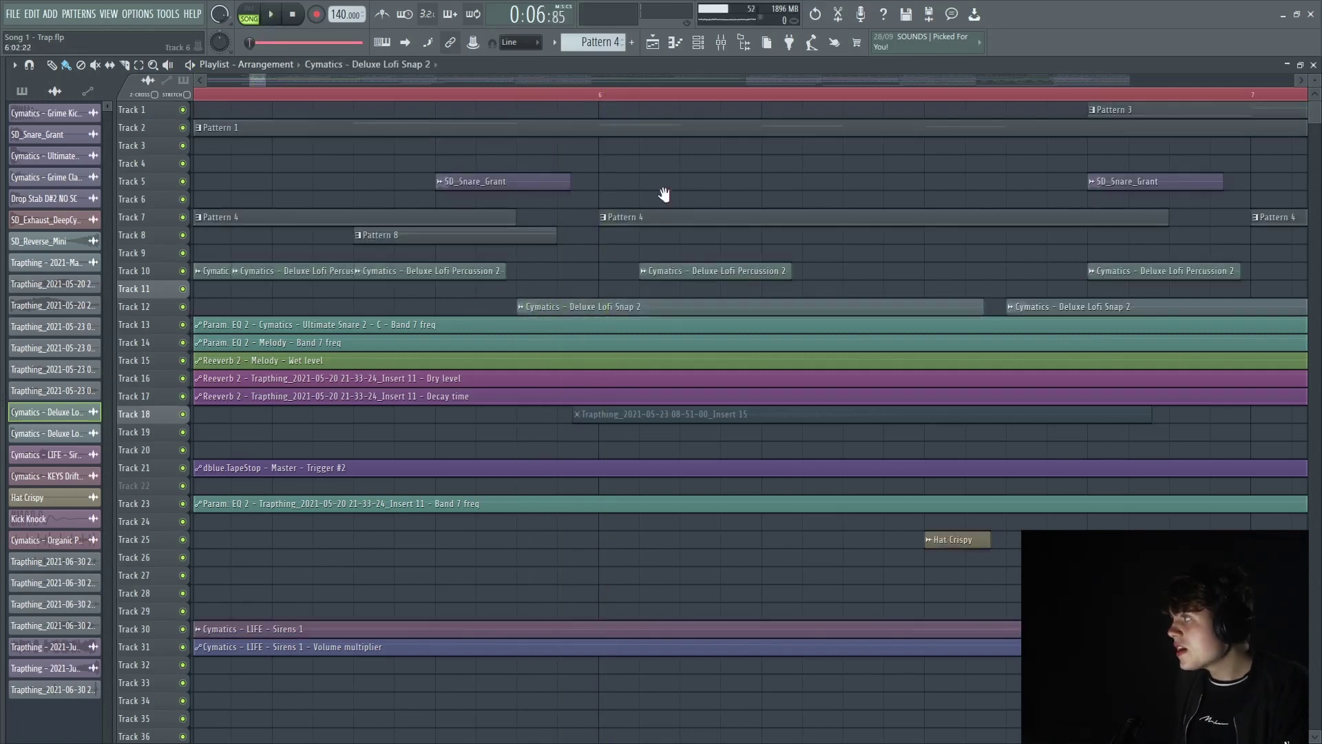
pyautogui.scroll(-5, 443, 280)
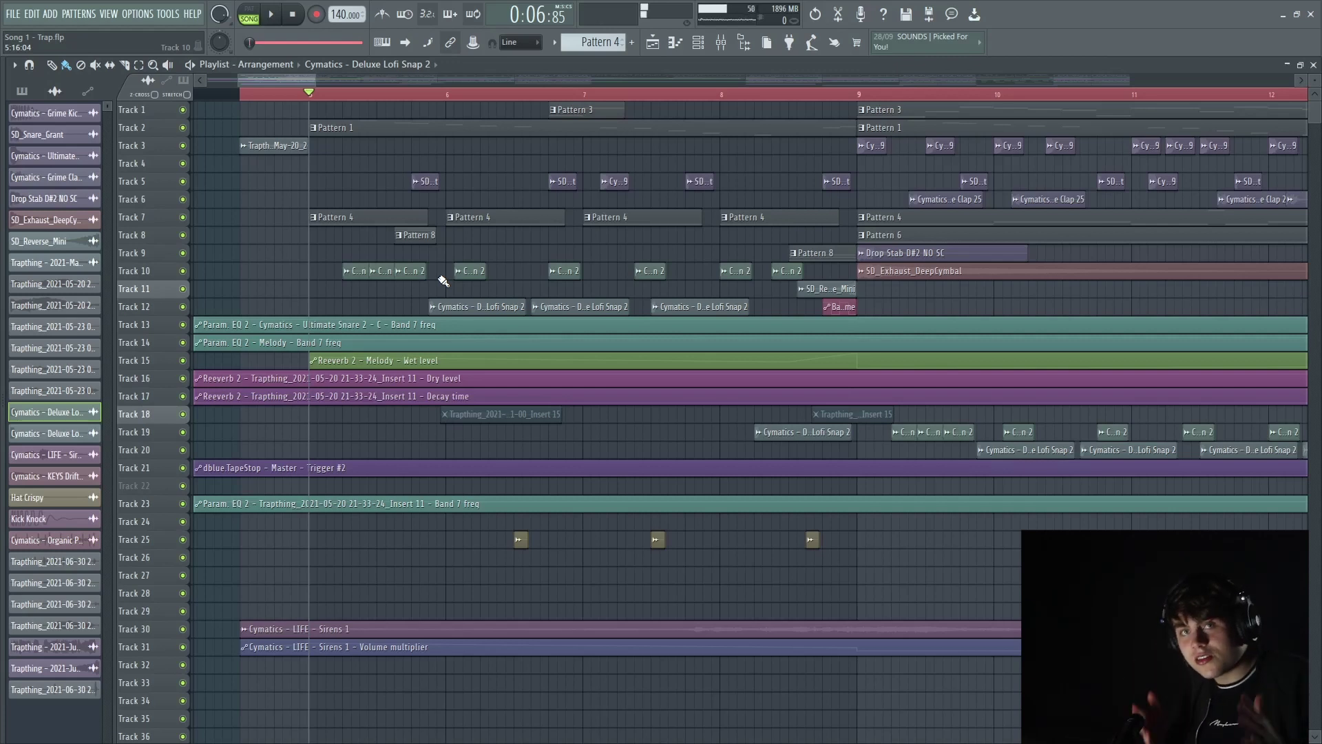
pyautogui.press('space')
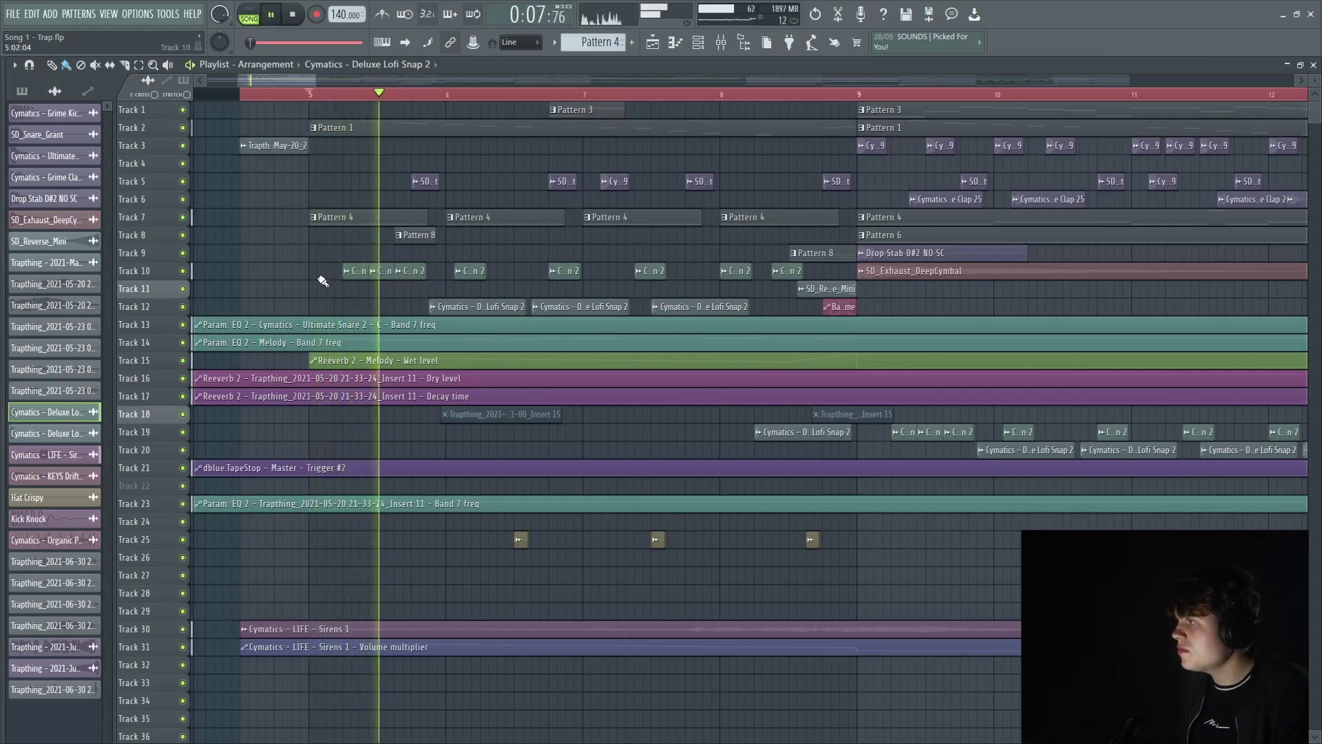
pyautogui.press('space')
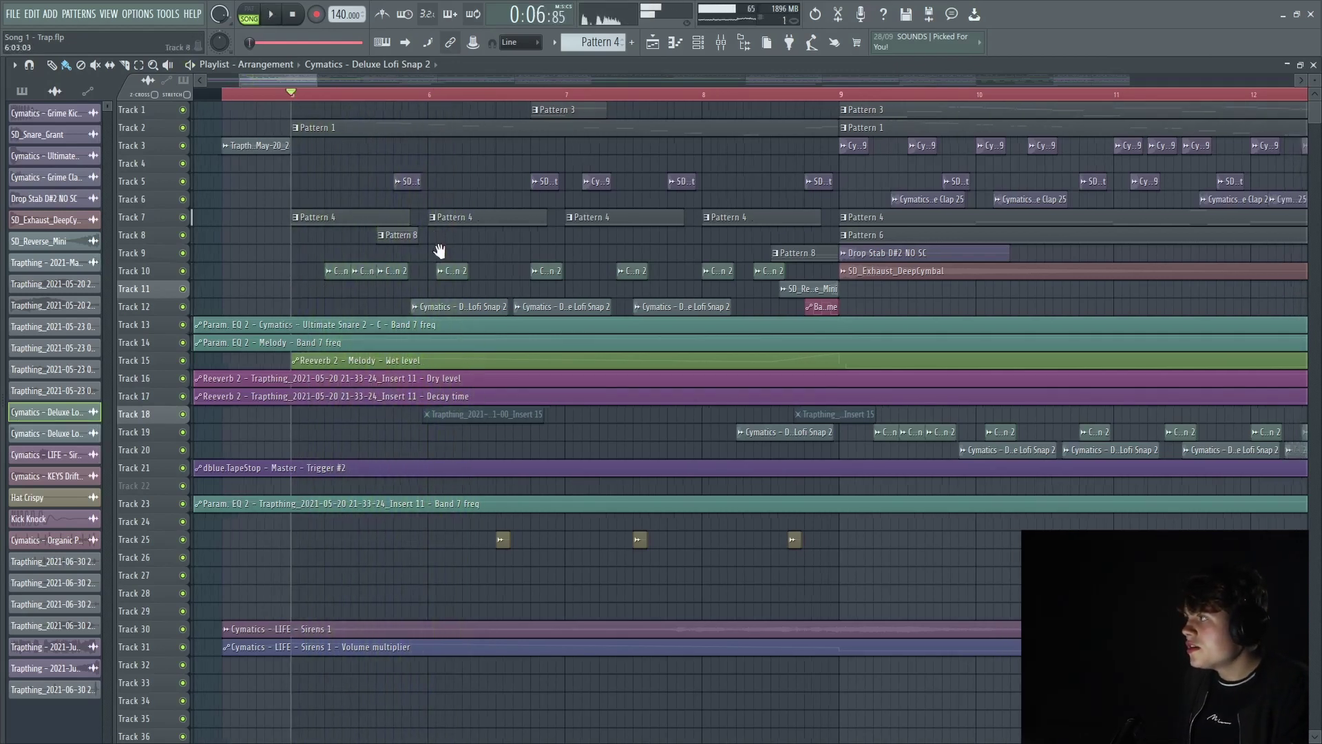
# Set the playback position to bar 6 and audition the Hat Crispy clips on Track 25 alone.
pyautogui.click(417, 98)
pyautogui.click(426, 94)
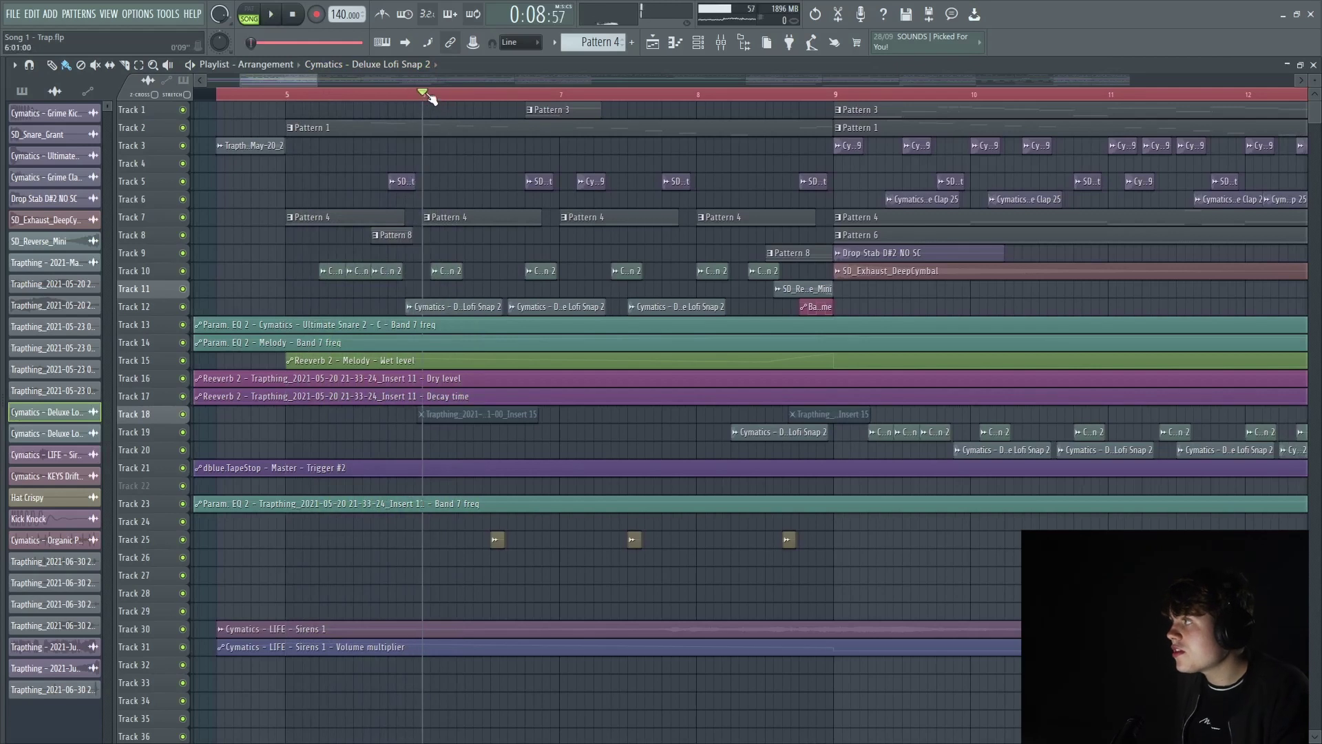
pyautogui.scroll(-5, 442, 295)
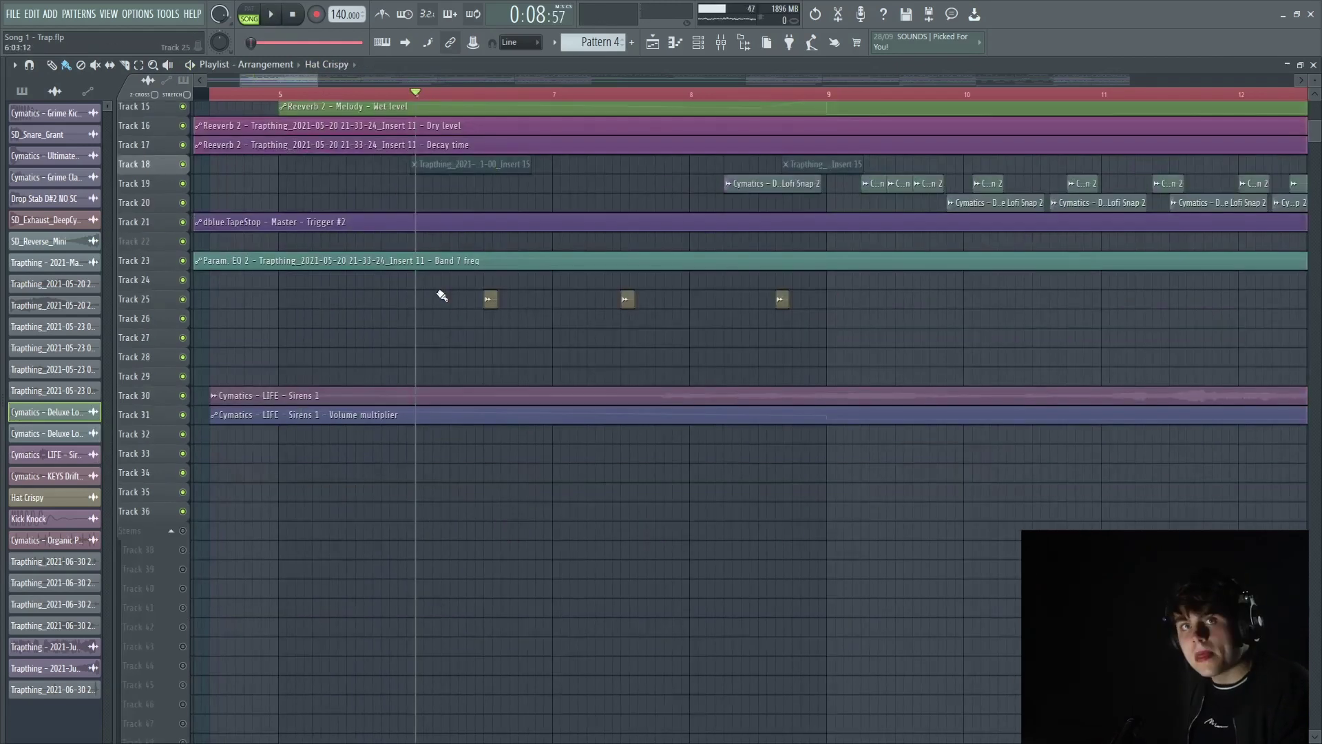
pyautogui.keyDown('alt'); pyautogui.rightClick(464, 298); pyautogui.keyUp('alt')
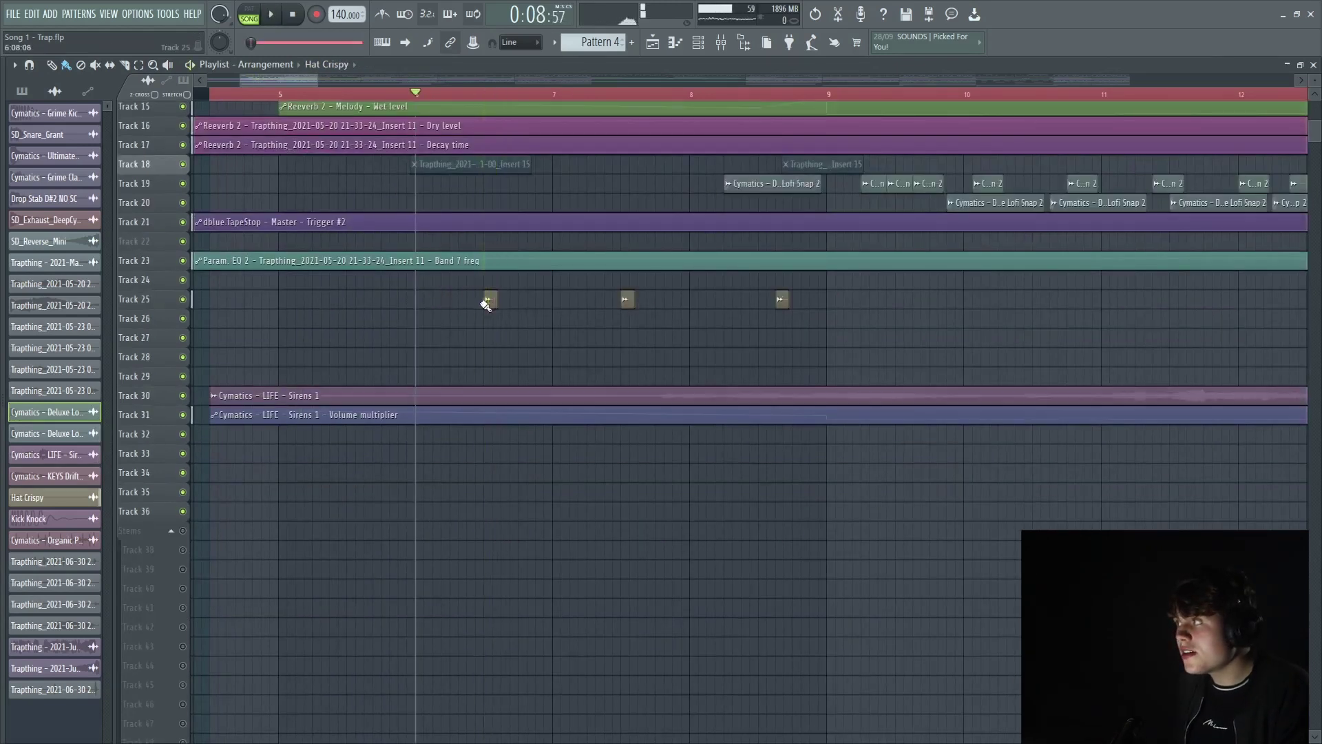
# Inspect the Fruity Delay 3 settings on the Hat Crispy mixer track, and close the plugin and mixer.
pyautogui.press('F9')
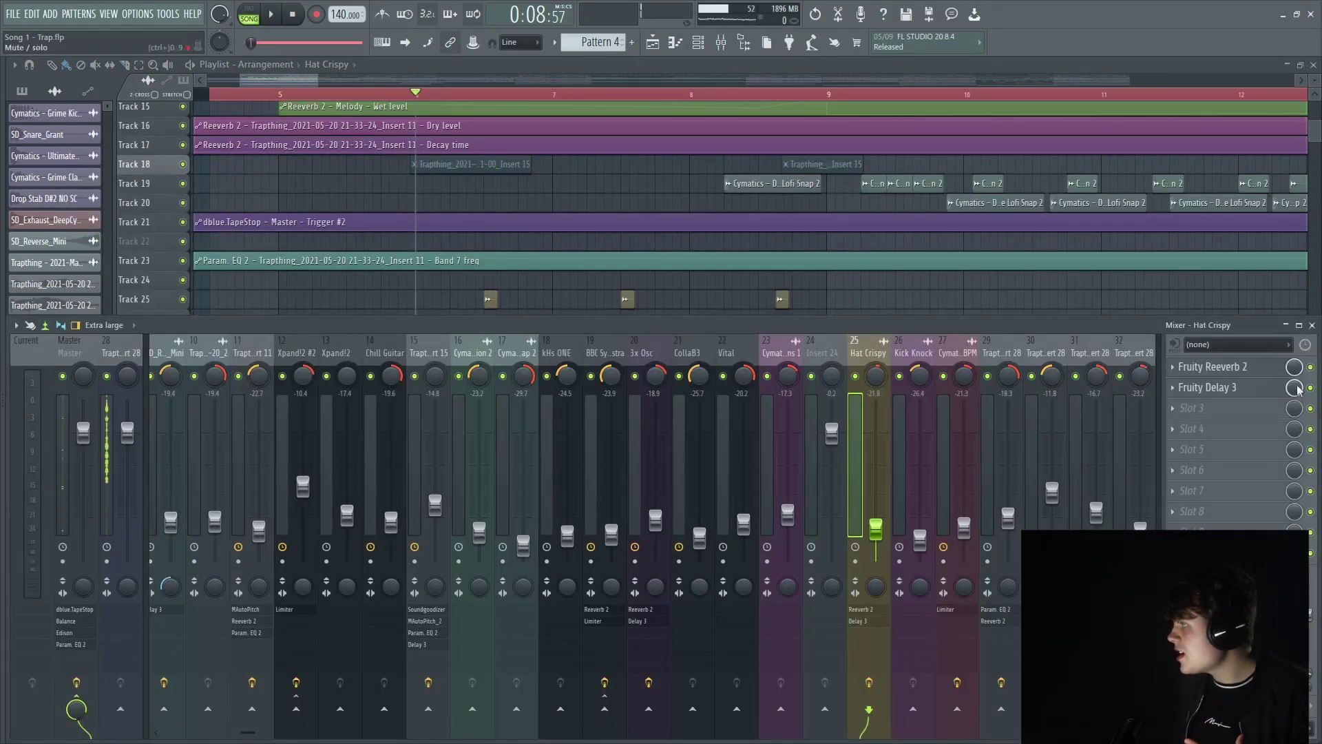
pyautogui.click(1233, 387)
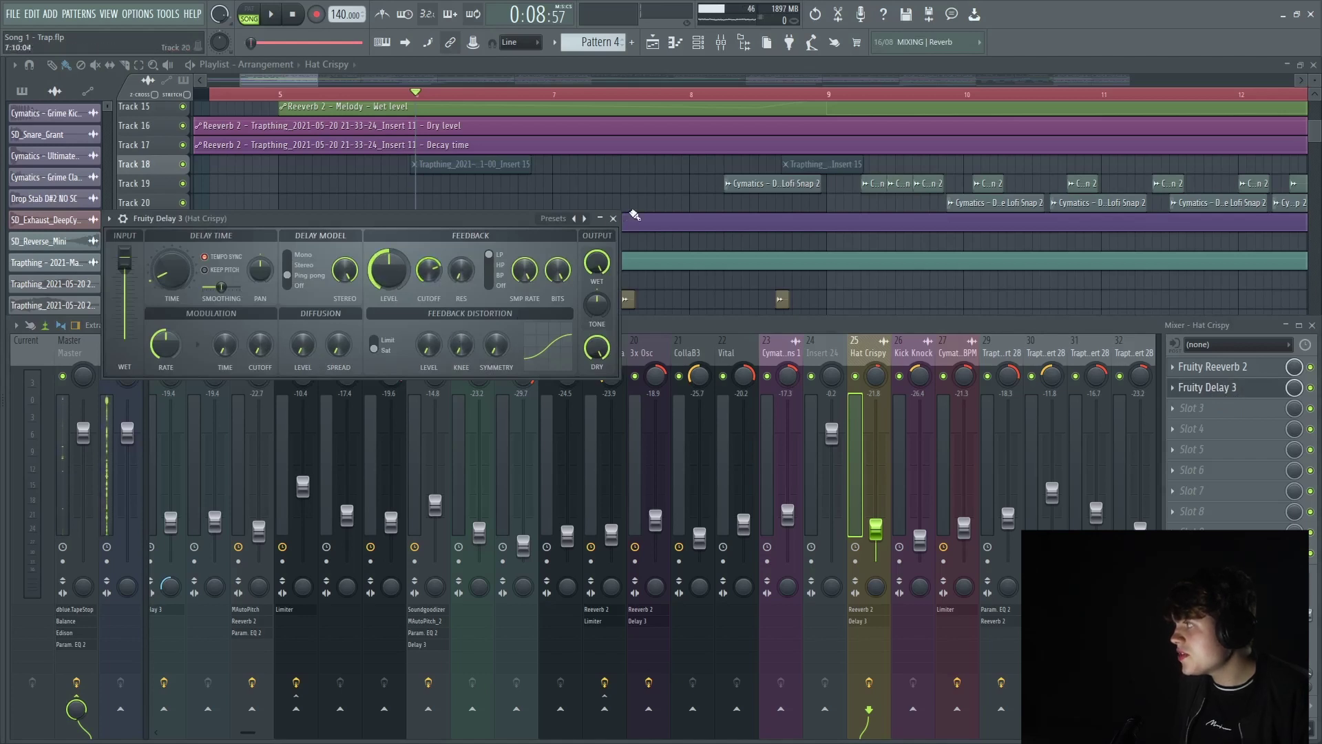
pyautogui.click(613, 218)
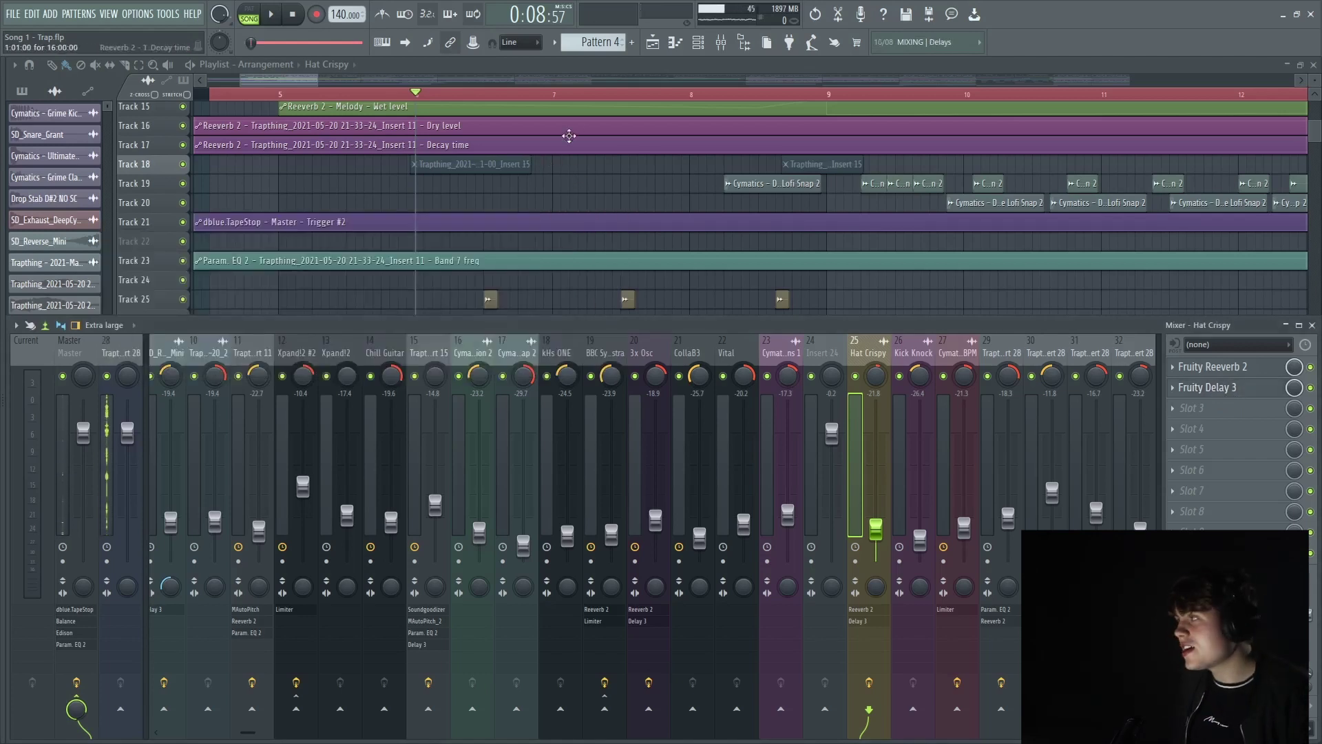
pyautogui.press('F9')
# Play the full arrangement from bar 6 to hear the Hat Crispy in context.
pyautogui.scroll(5, 645, 650)
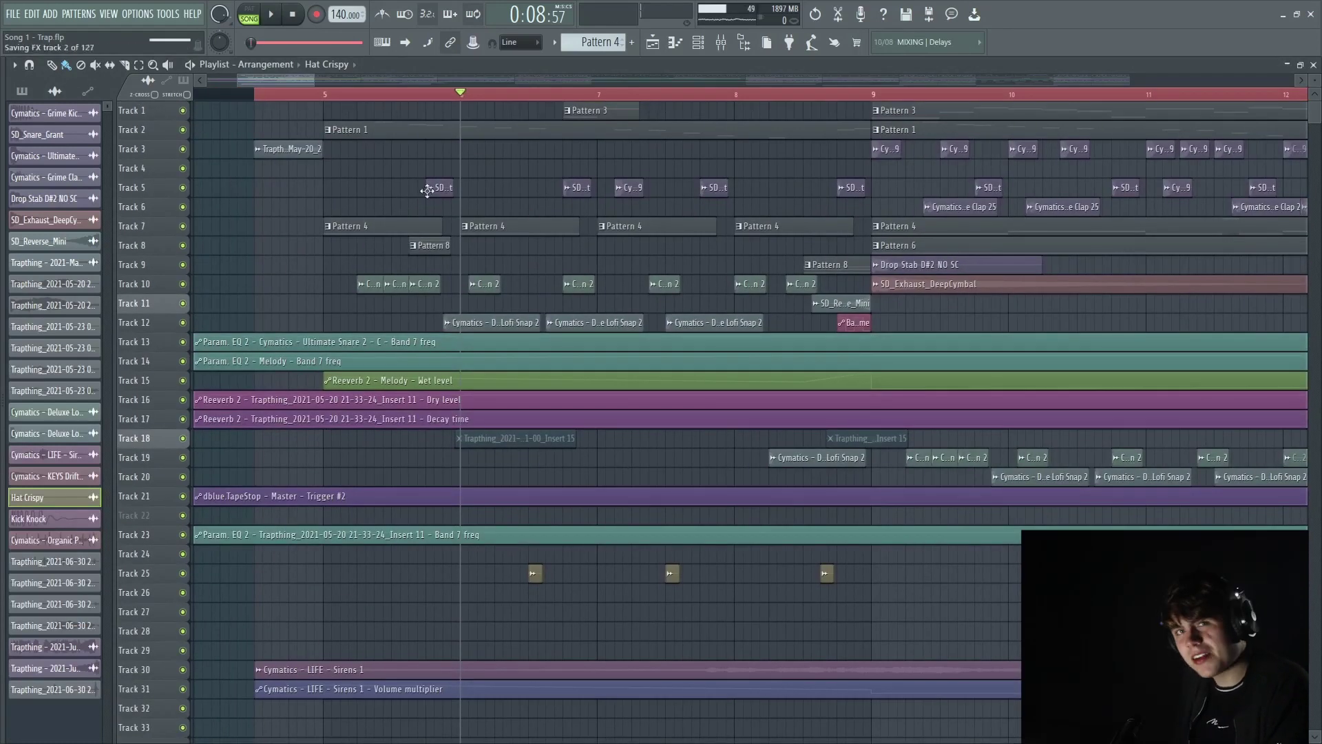
pyautogui.press('space')
pyautogui.press('space')
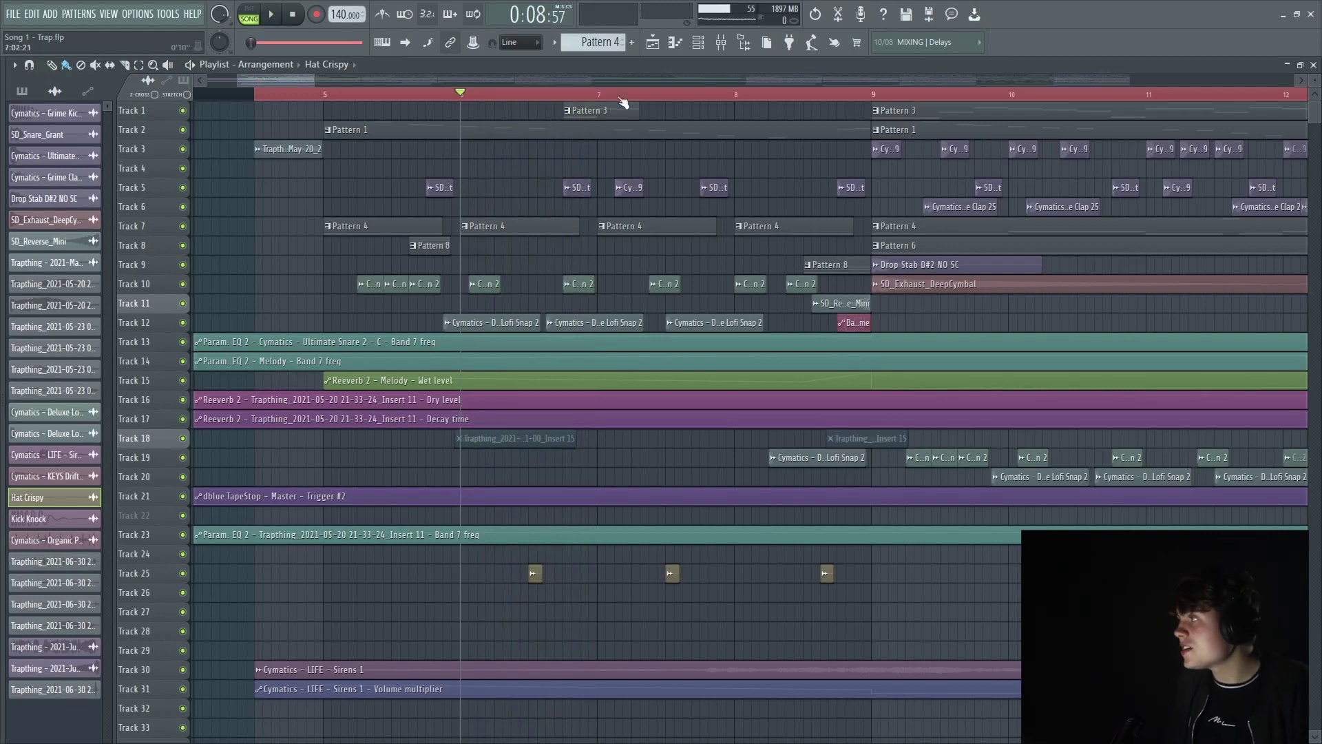
# Place the playback position just before the first Pattern 3 clip on Track 1 and audition that clip alone.
pyautogui.click(555, 93)
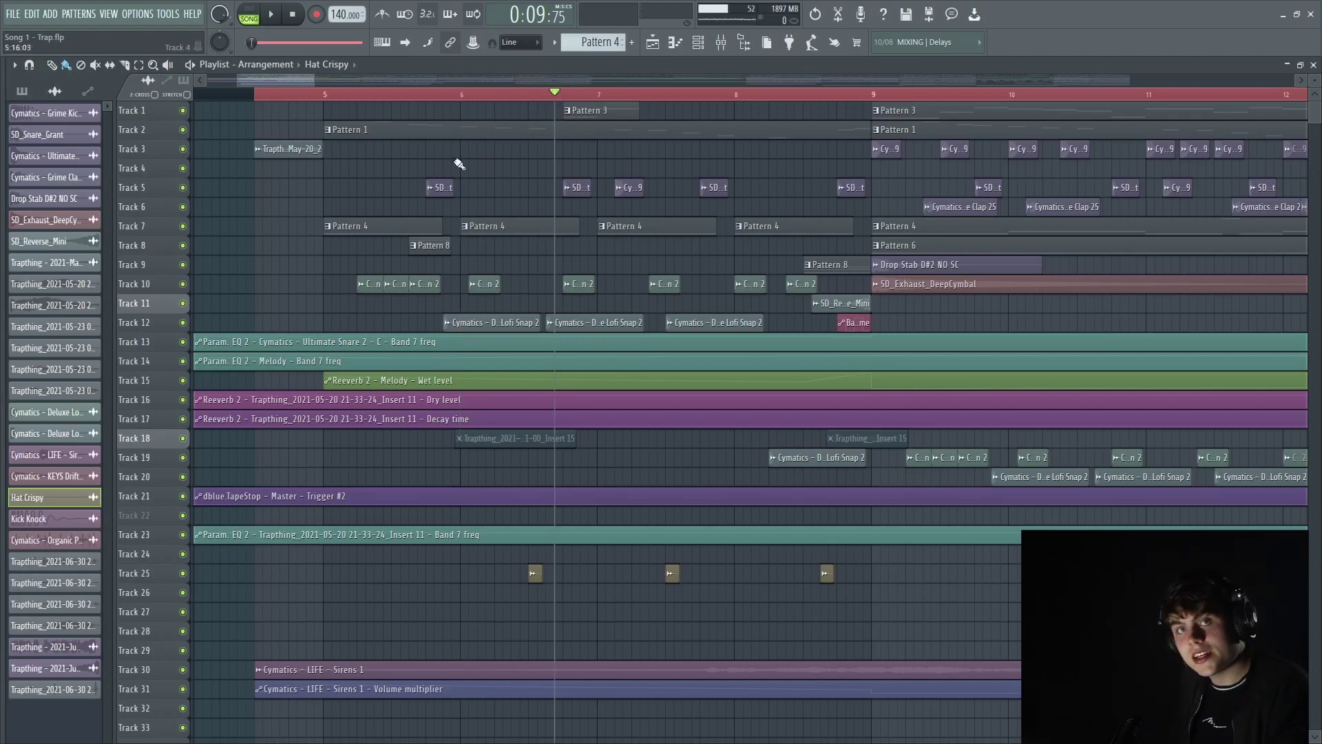
pyautogui.press('space')
pyautogui.click(579, 109)
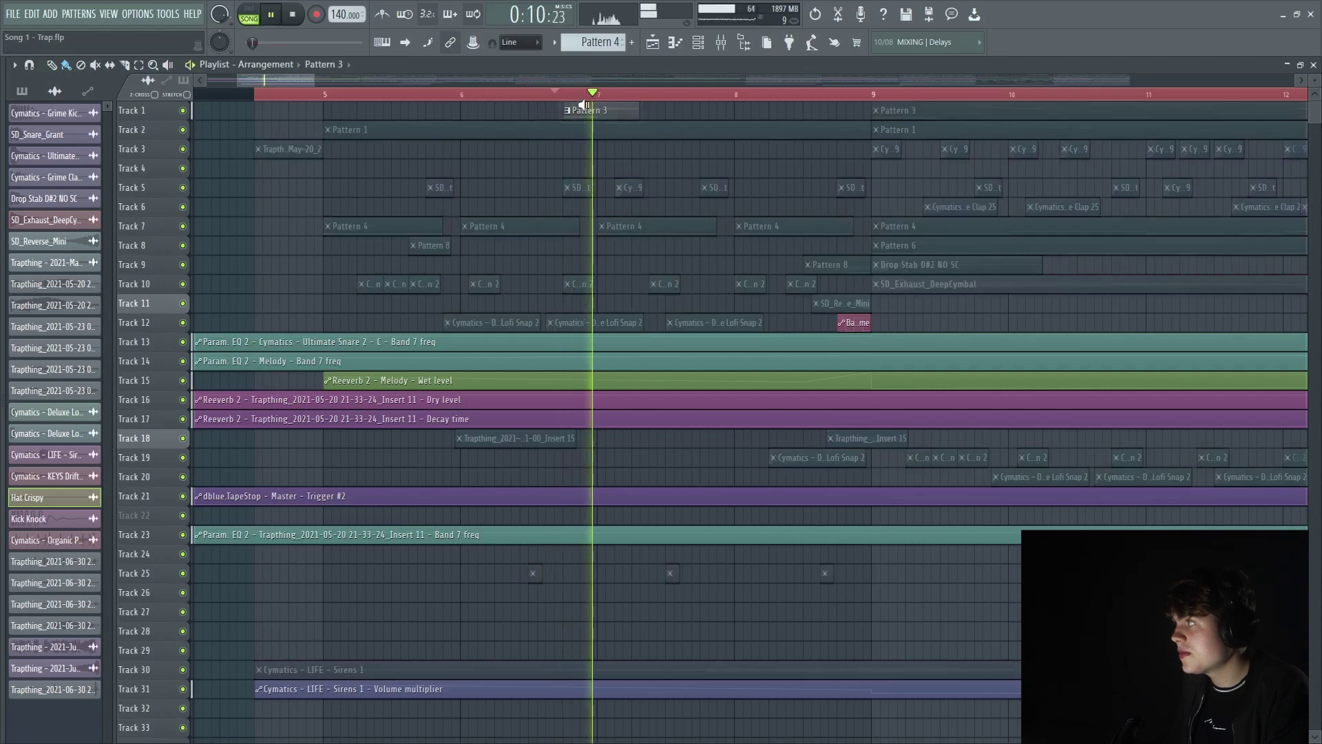
pyautogui.press('space')
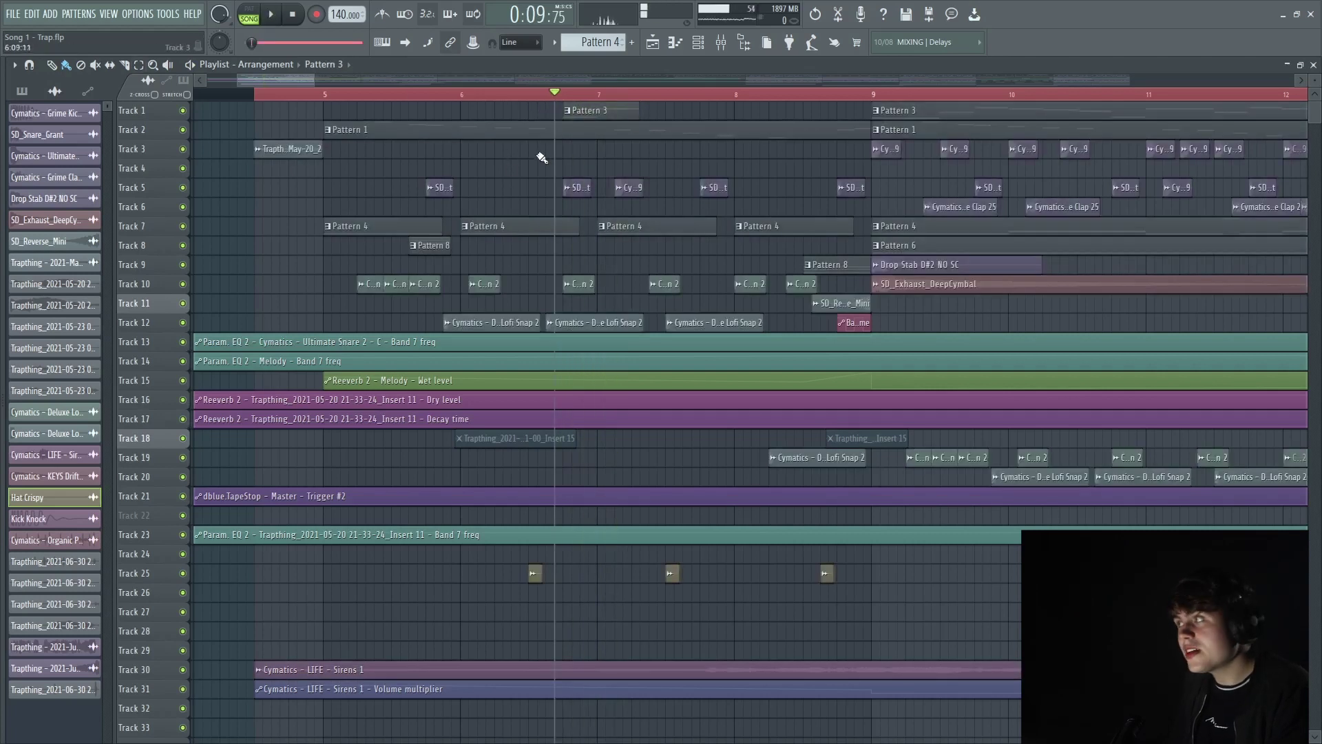
# Open Pattern 3 in the piano roll and inspect its Yangqin - Hokori instrument in Kontakt.
pyautogui.doubleClick(619, 110)
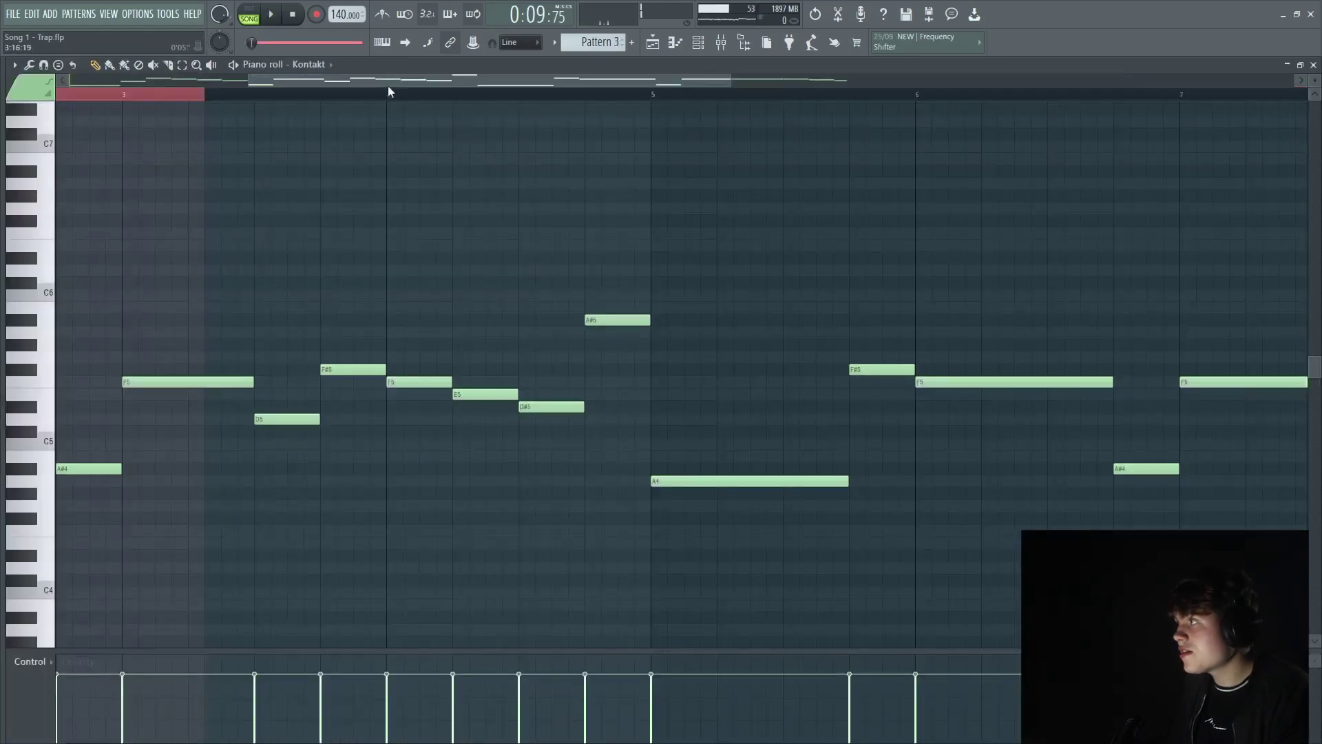
pyautogui.click(332, 204)
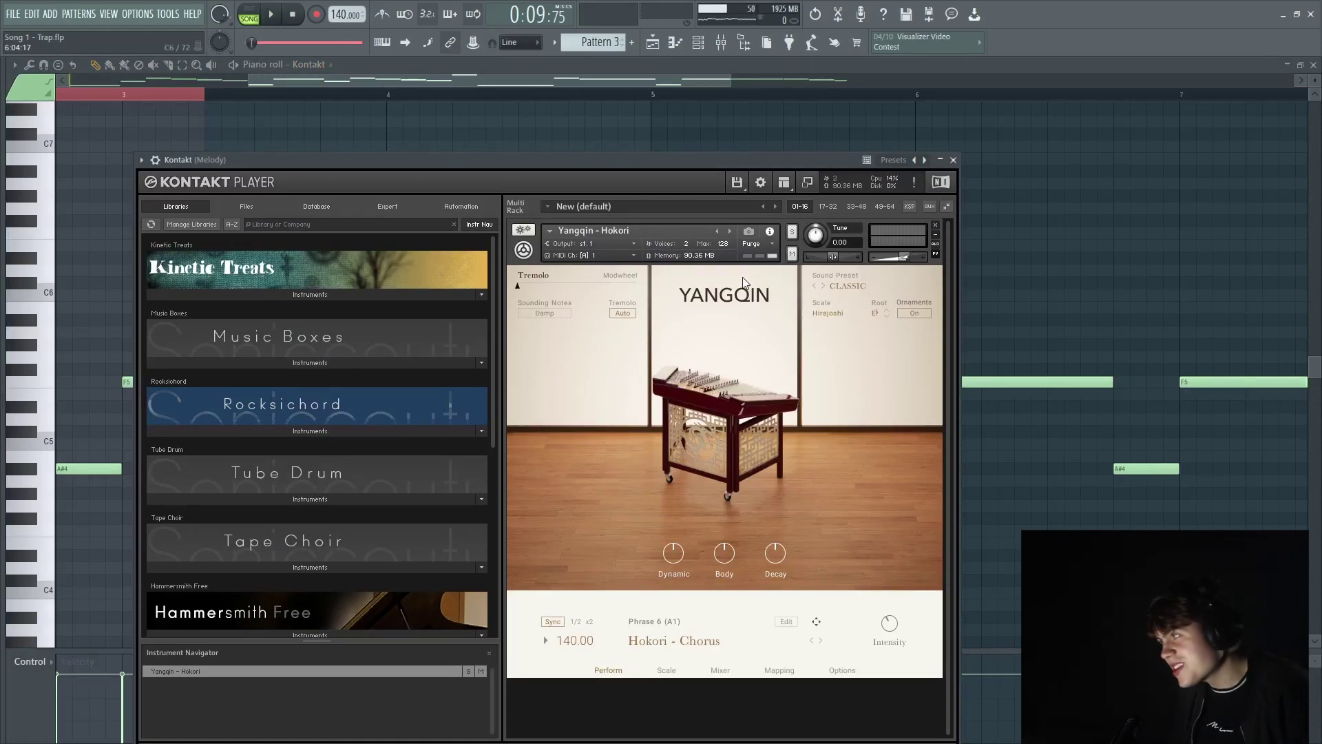
pyautogui.moveTo(716, 156); pyautogui.dragTo(700, 122)
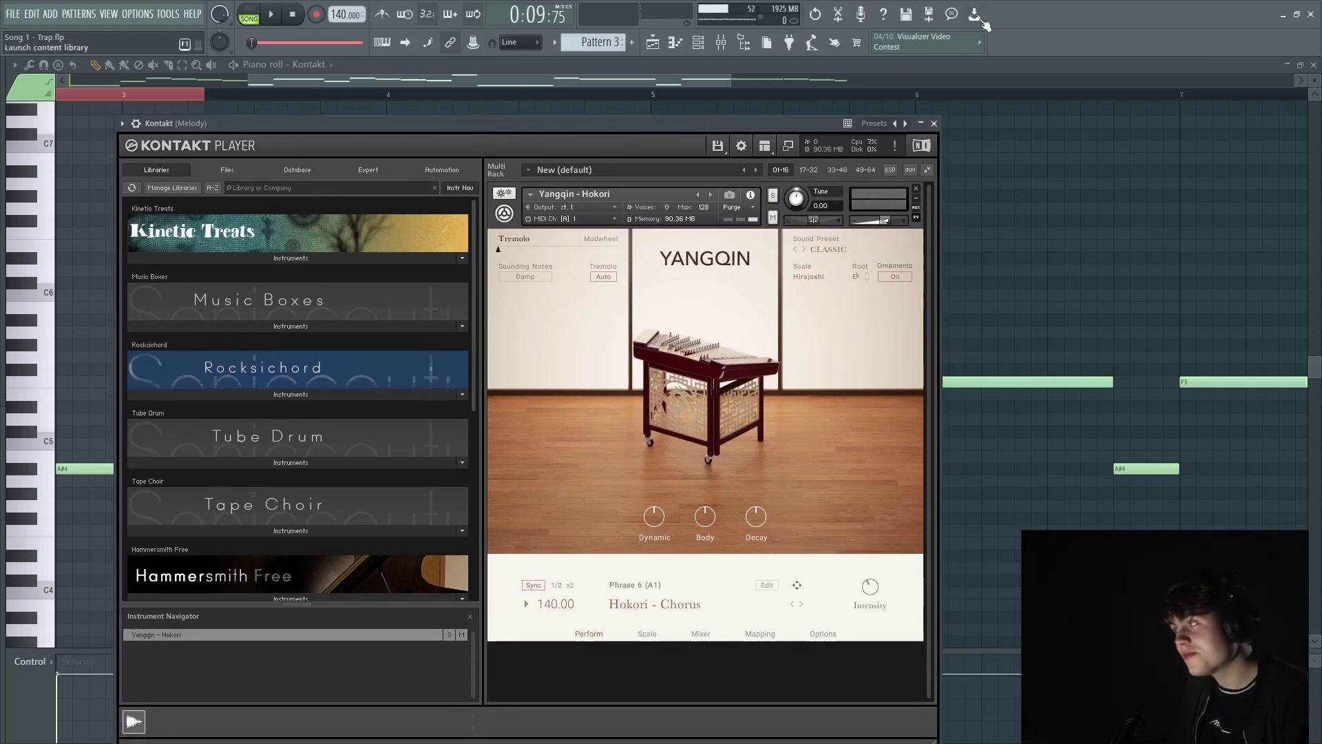
pyautogui.click(934, 124)
# Examine the full Pattern 3 melody in the piano roll and briefly show the Sample Library folders in the browser.
pyautogui.moveTo(439, 121); pyautogui.dragTo(567, 206)
pyautogui.scroll(-4, 561, 205)
pyautogui.moveTo(314, 180); pyautogui.dragTo(311, 227)
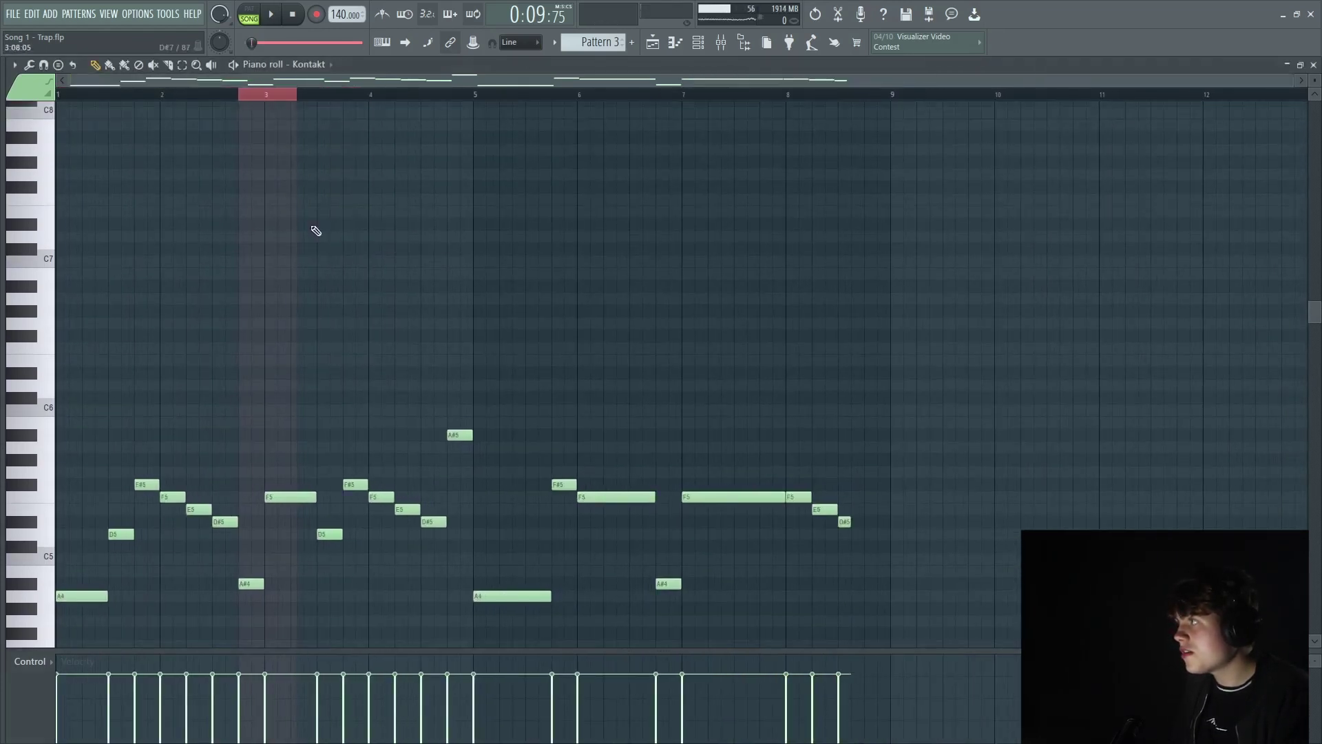
pyautogui.hotkey('alt', 'F8')
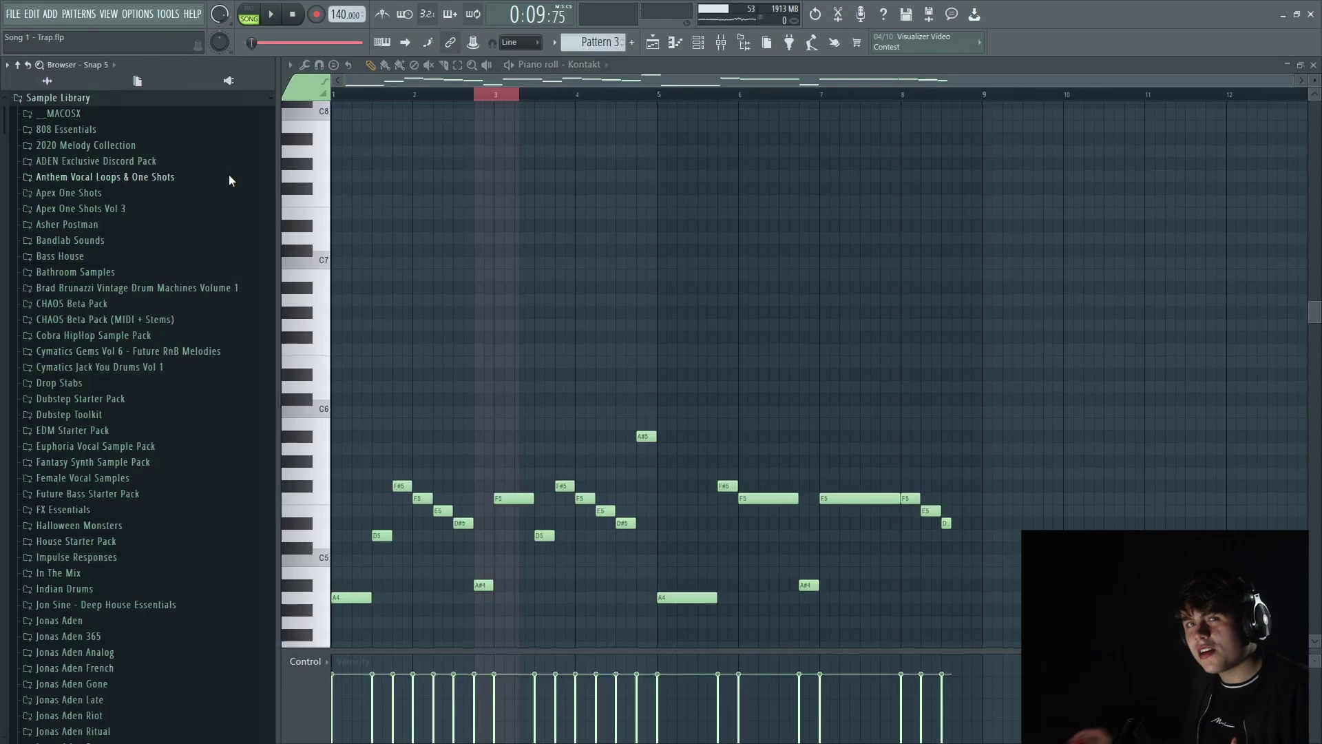
pyautogui.hotkey('alt', 'F8')
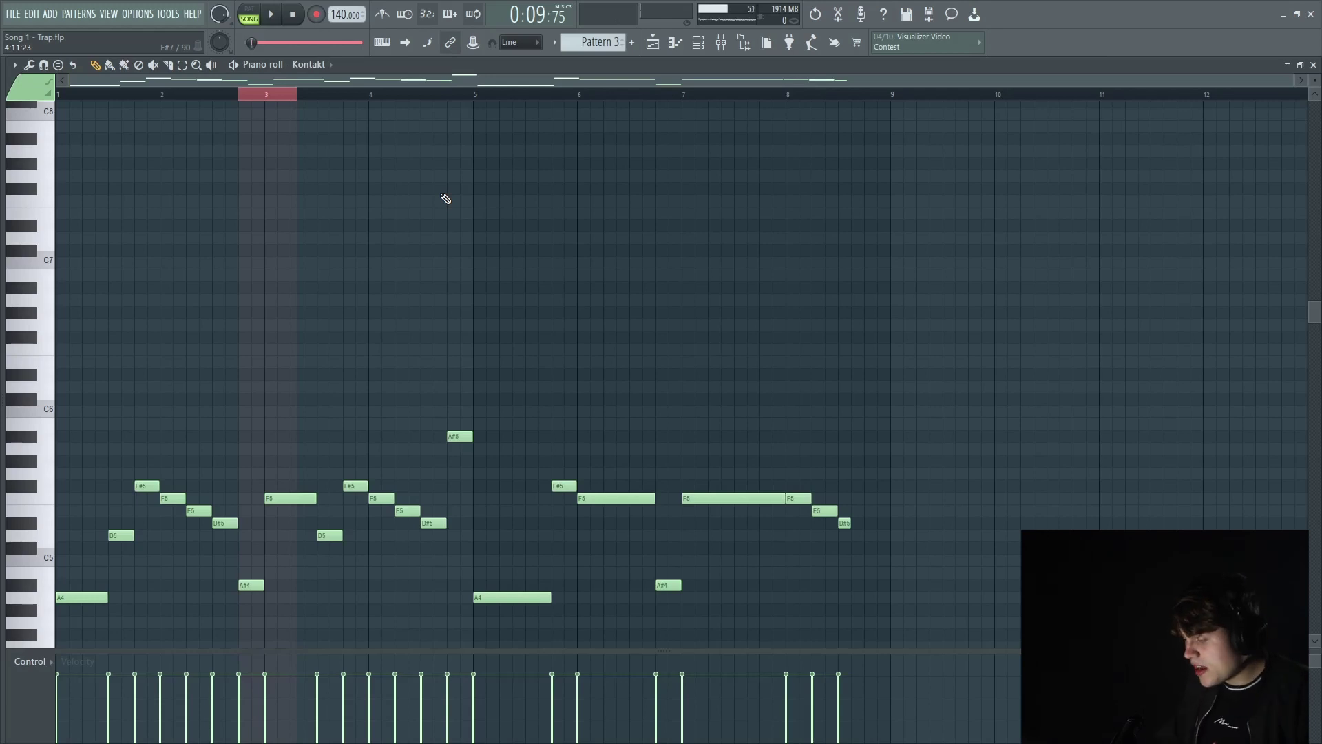
# Return to the playlist and play the full arrangement from just before the first Pattern 3 clip.
pyautogui.press('F5')
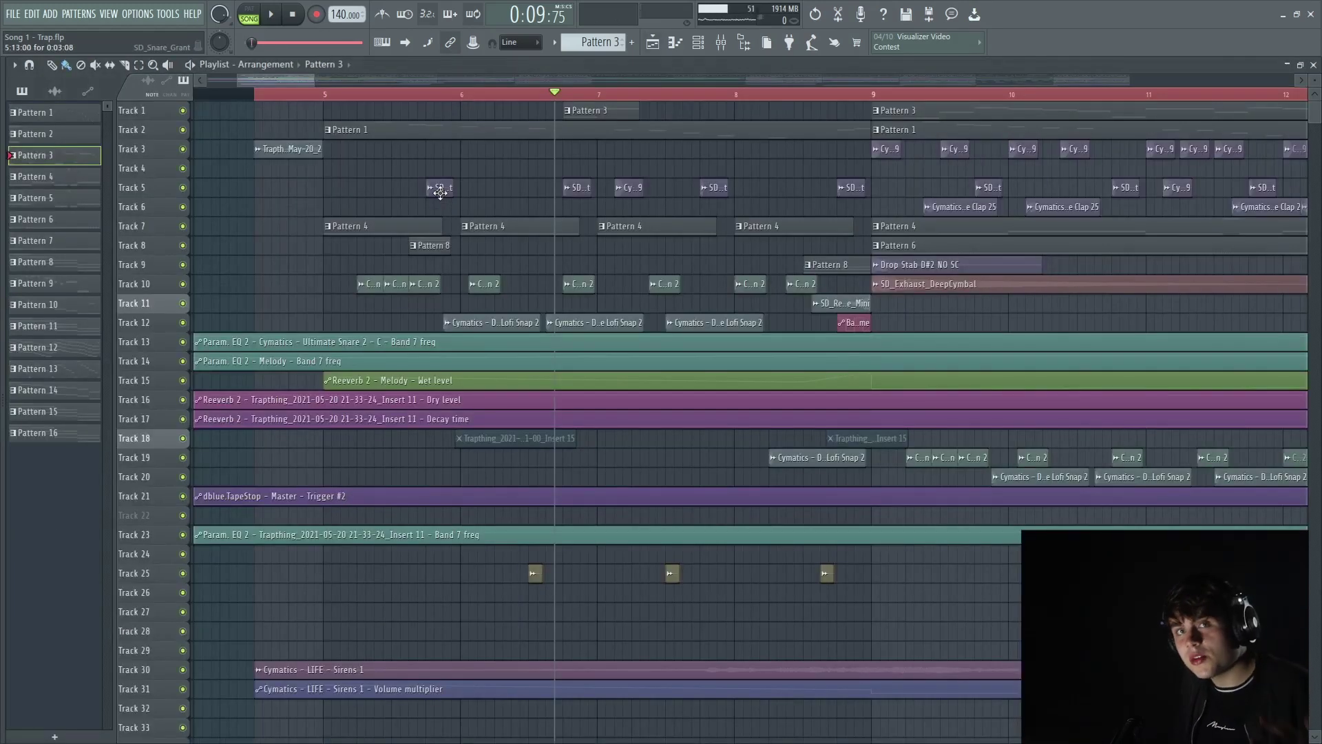
pyautogui.moveTo(573, 95); pyautogui.dragTo(554, 99)
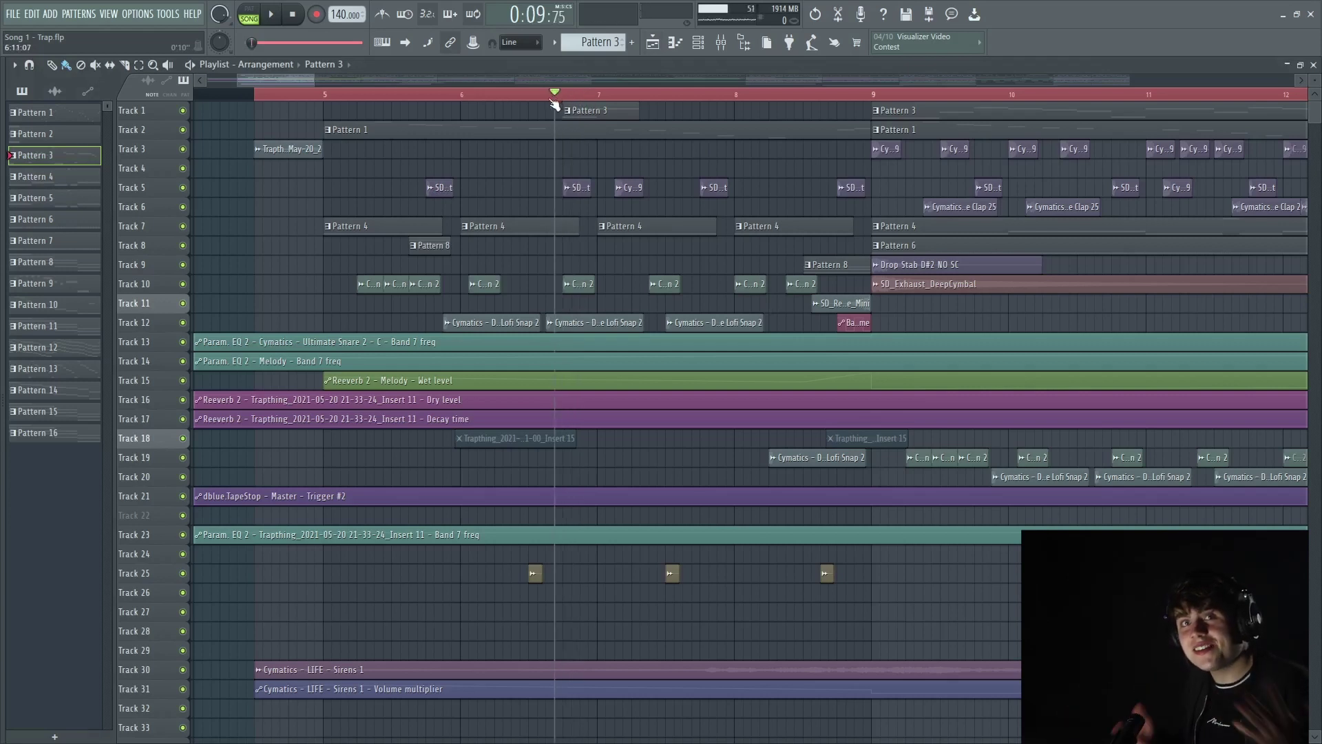
pyautogui.press('space')
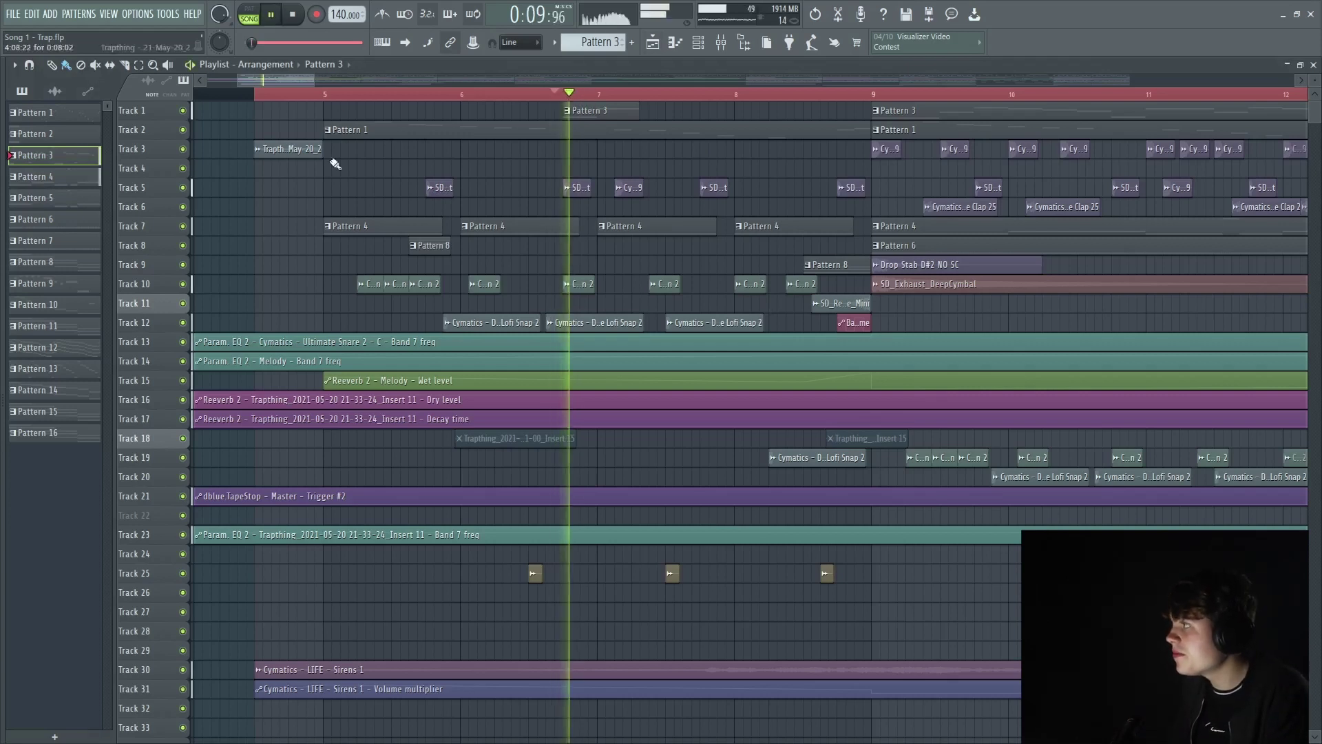
pyautogui.press('space')
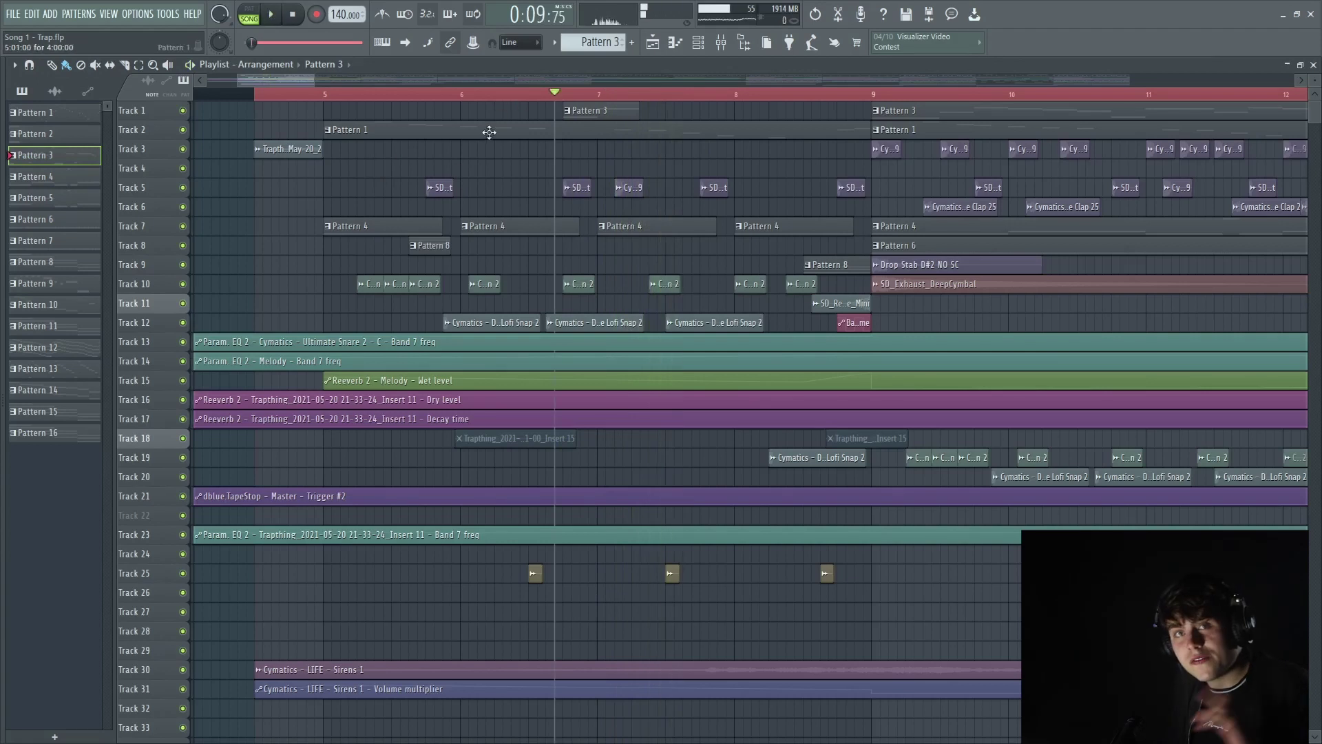
# Examine how the first Pattern 3 clip on Track 1 lines up with the Pattern 1 notes and the drum clips near bar 7.
pyautogui.hscroll(-1, 618, 129)
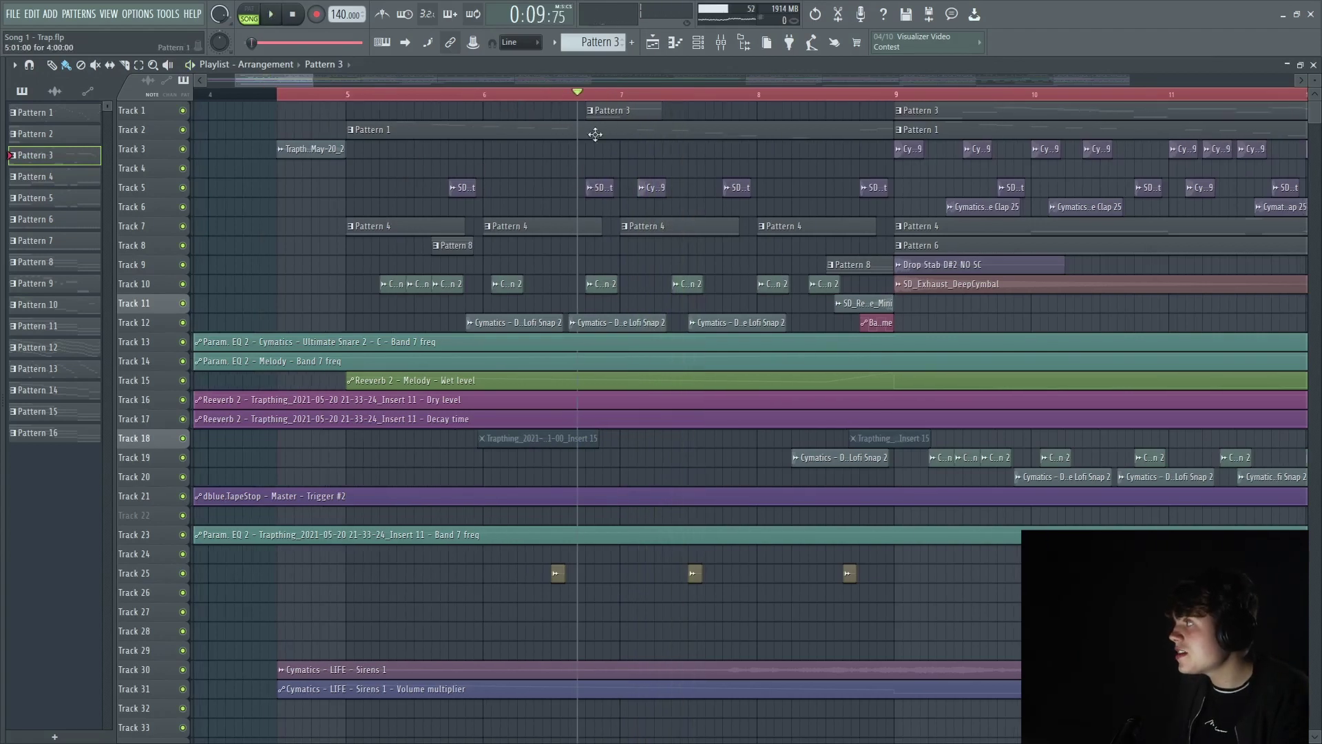
pyautogui.scroll(6, 595, 134)
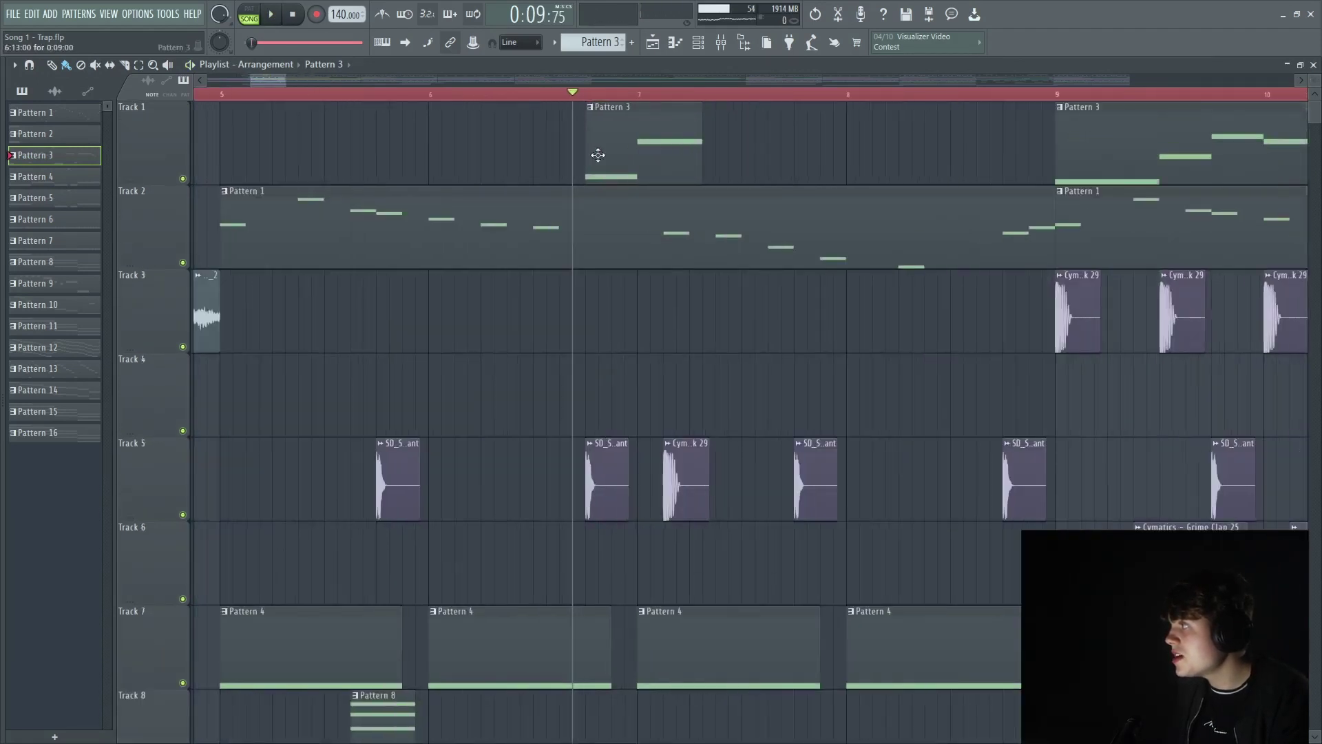
pyautogui.scroll(4, 597, 155)
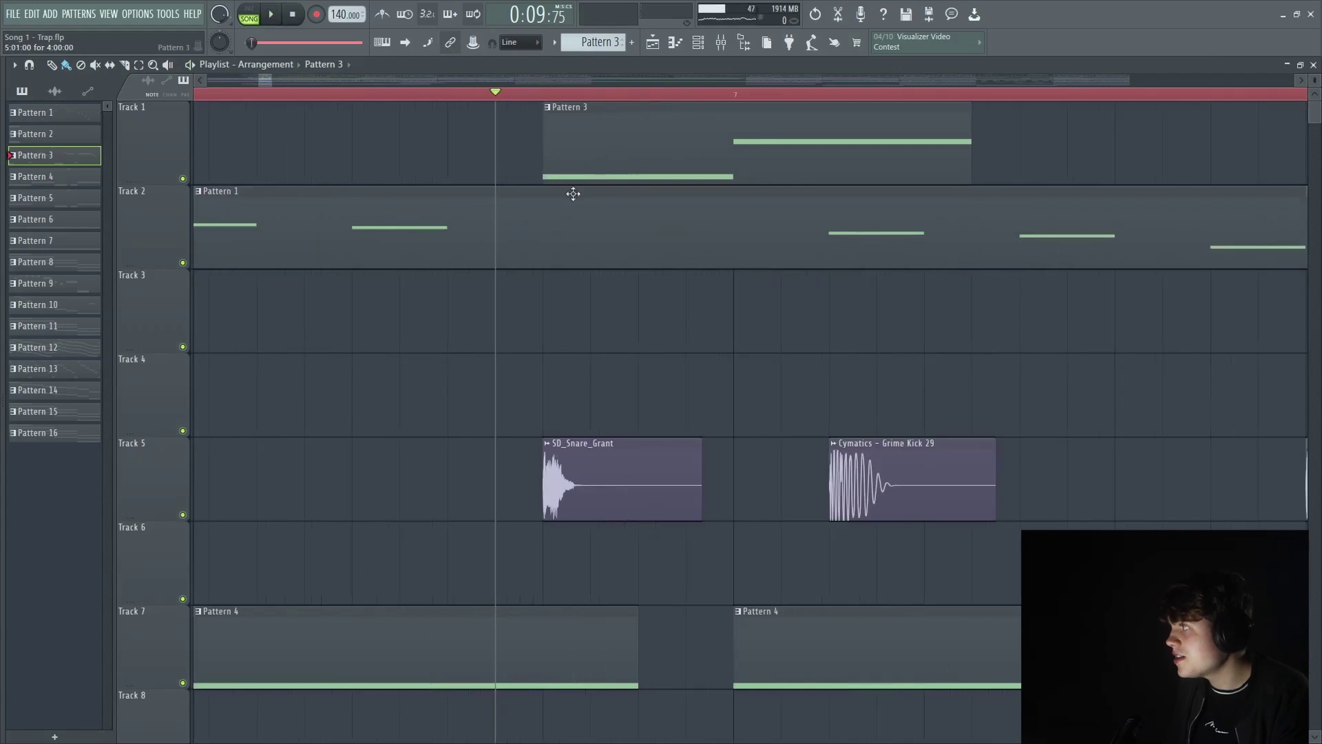
pyautogui.scroll(-8, 711, 135)
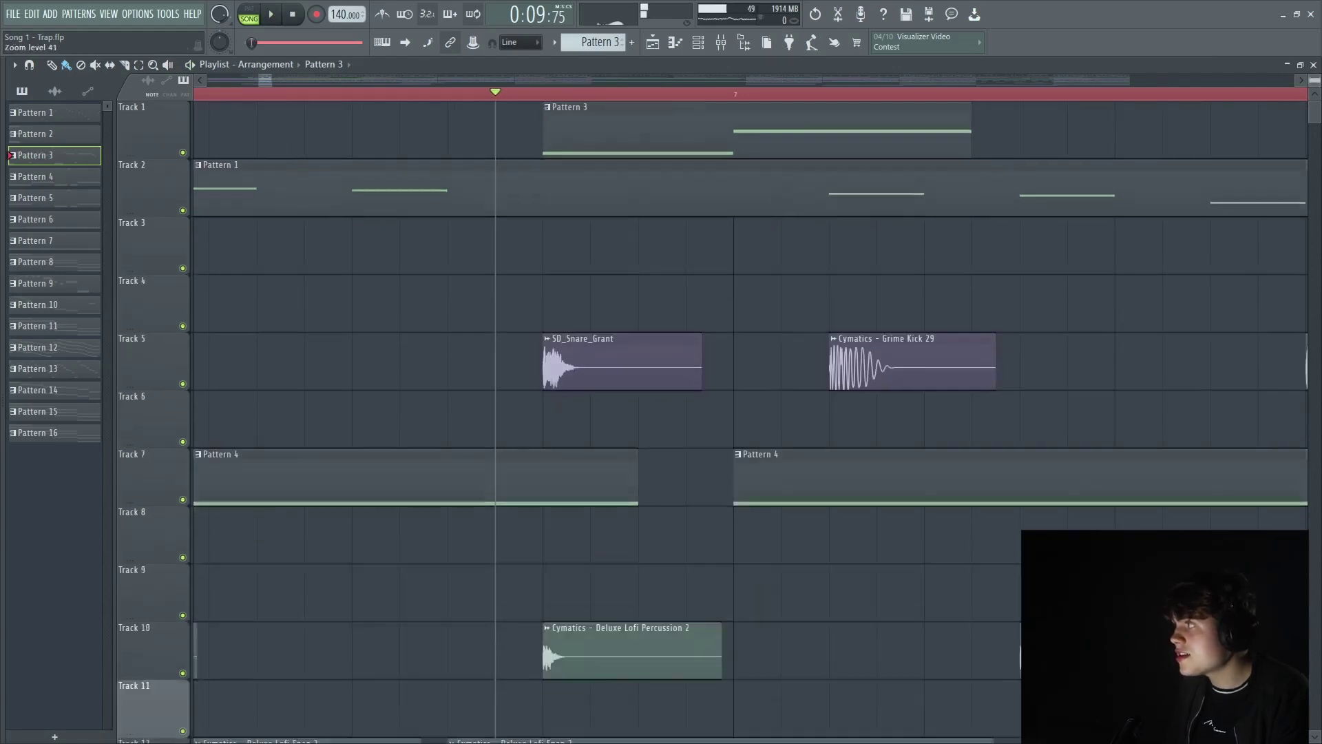
# Examine how the SD_Snare_Grant and Cymatics - Grime Kick 29 clips on Track 5 sit around the first Pattern 3 clip.
pyautogui.scroll(-2, 544, 221)
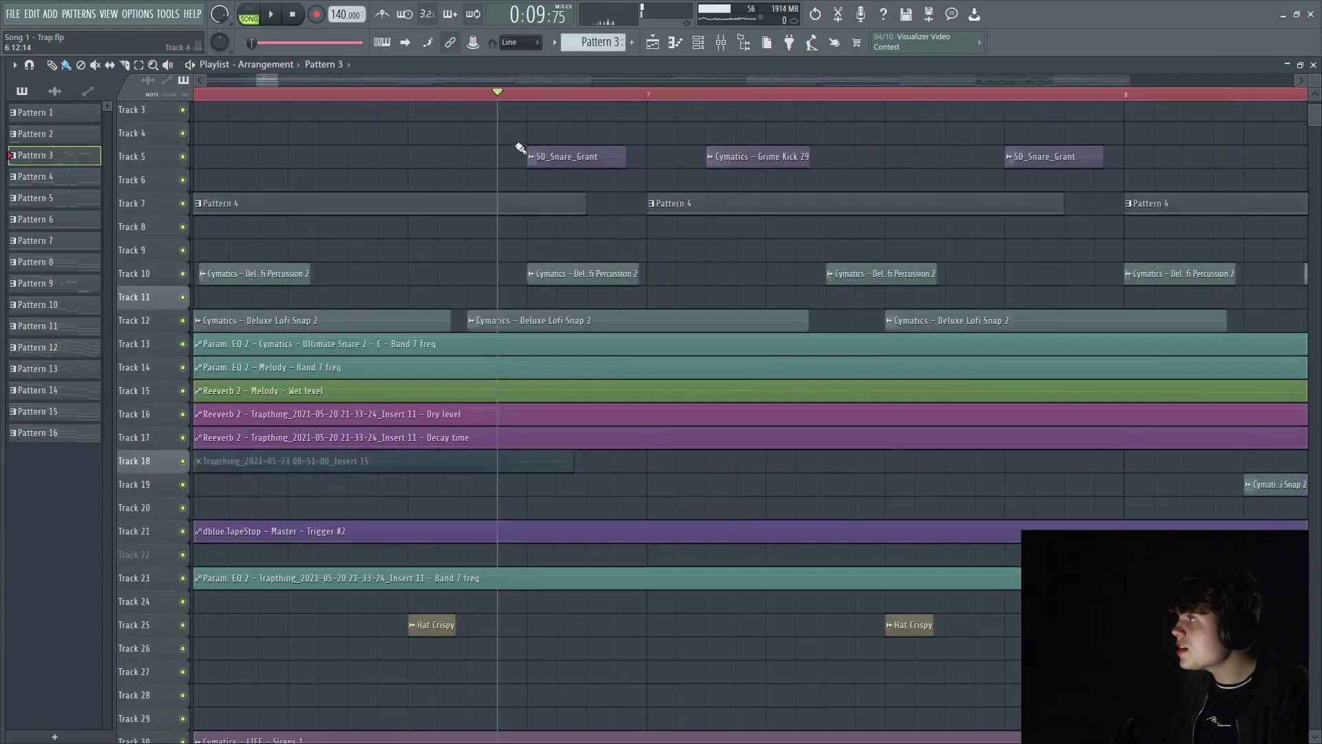
pyautogui.click(534, 150)
pyautogui.scroll(4, 869, 345)
pyautogui.scroll(-2, 869, 344)
pyautogui.scroll(-2, 813, 317)
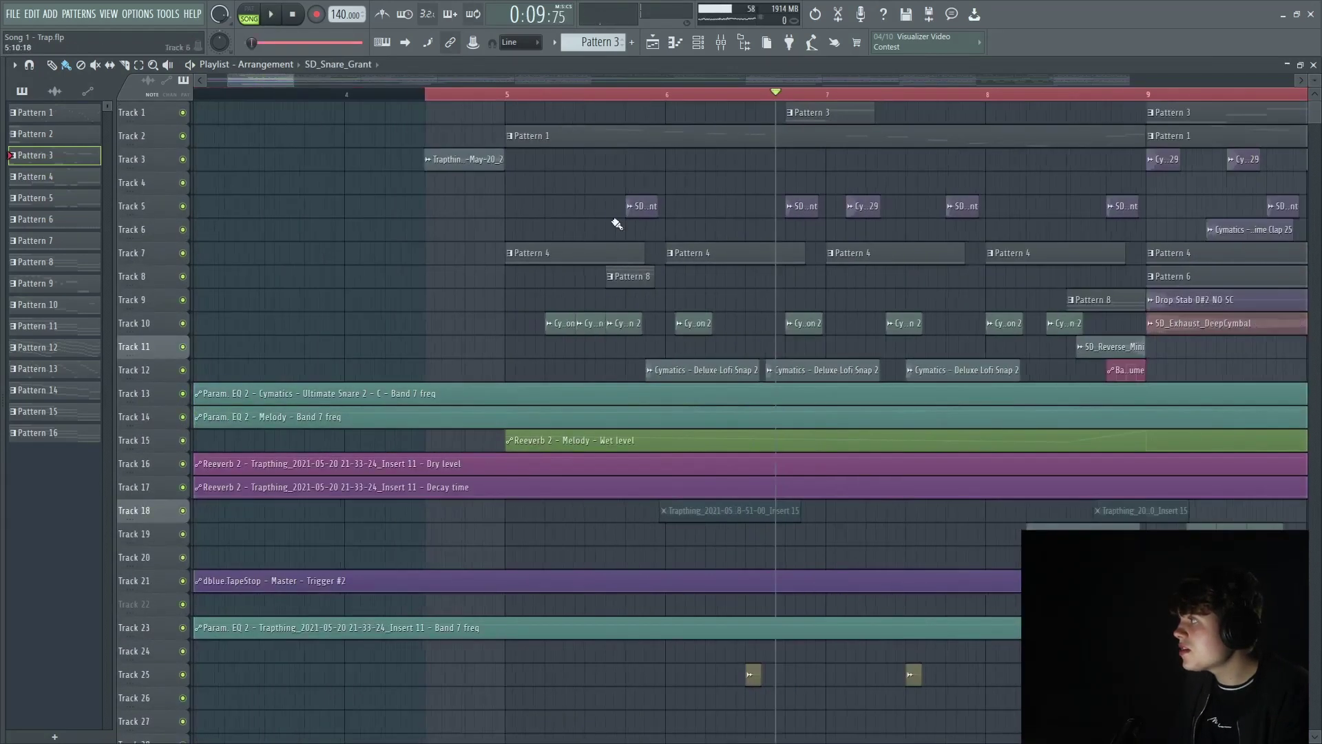
pyautogui.scroll(3, 750, 186)
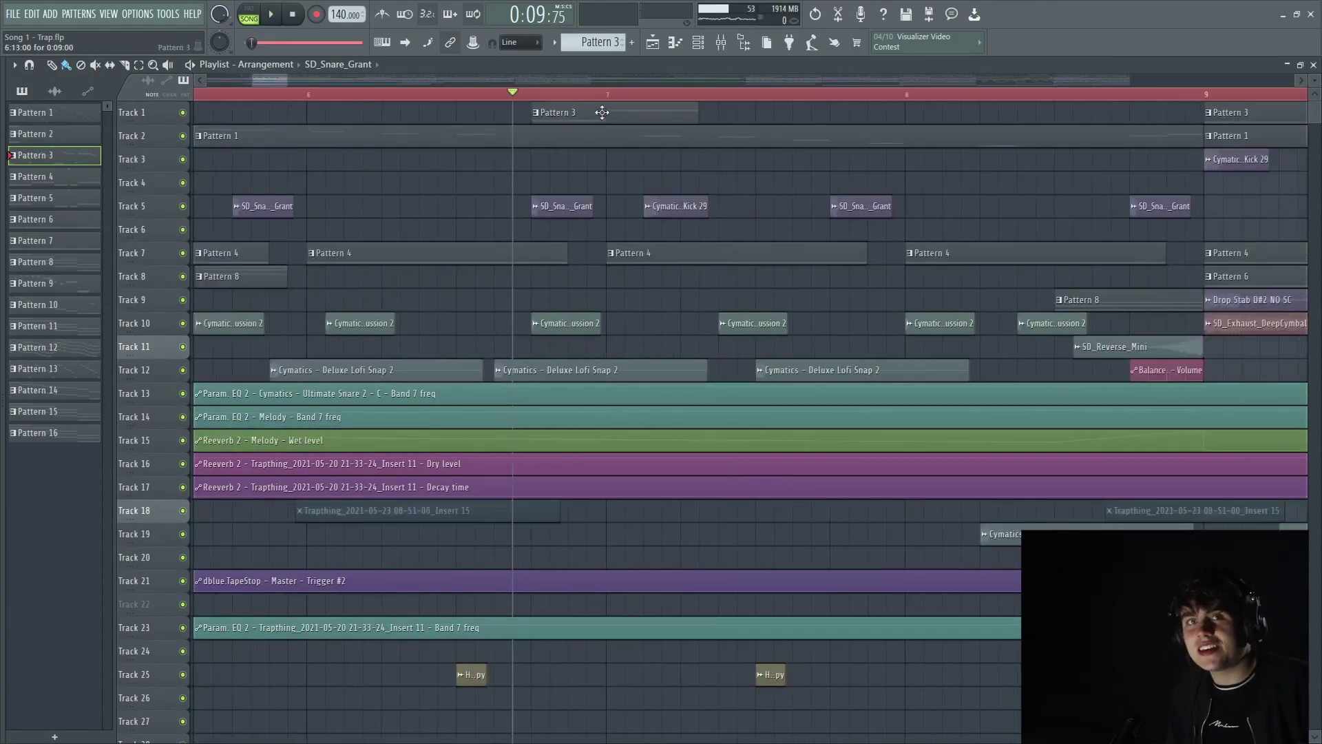
pyautogui.scroll(-2, 547, 116)
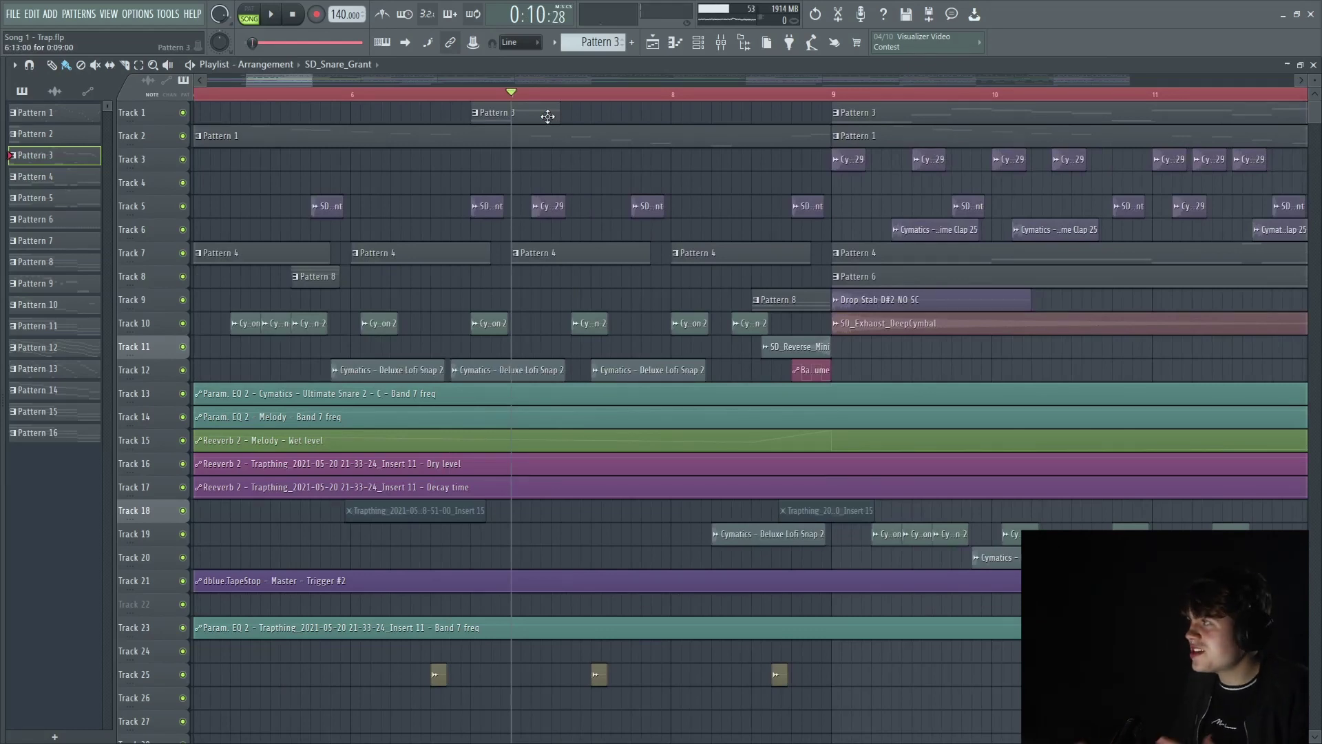
pyautogui.click(535, 206)
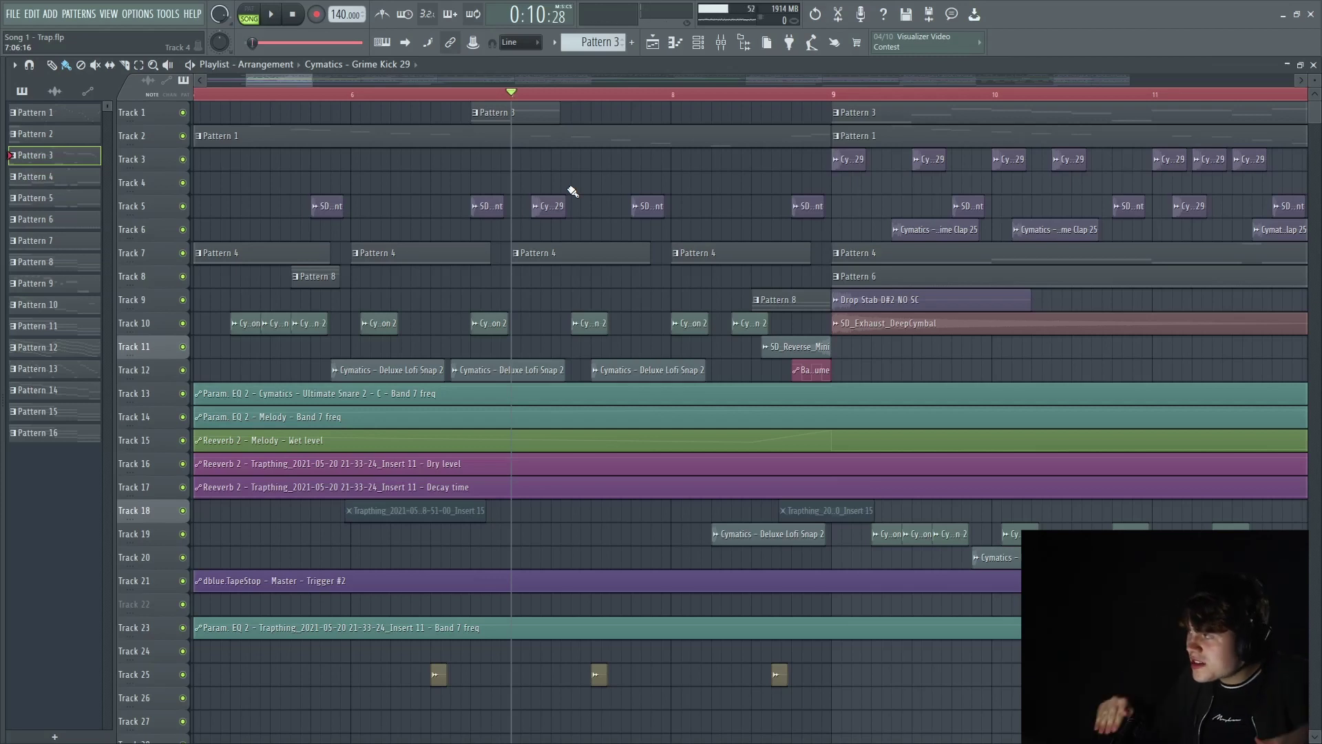
# Play a short passage of the full arrangement from bar 7, where the Grime Kick 29 clip enters.
pyautogui.scroll(-5, 546, 213)
pyautogui.click(631, 94)
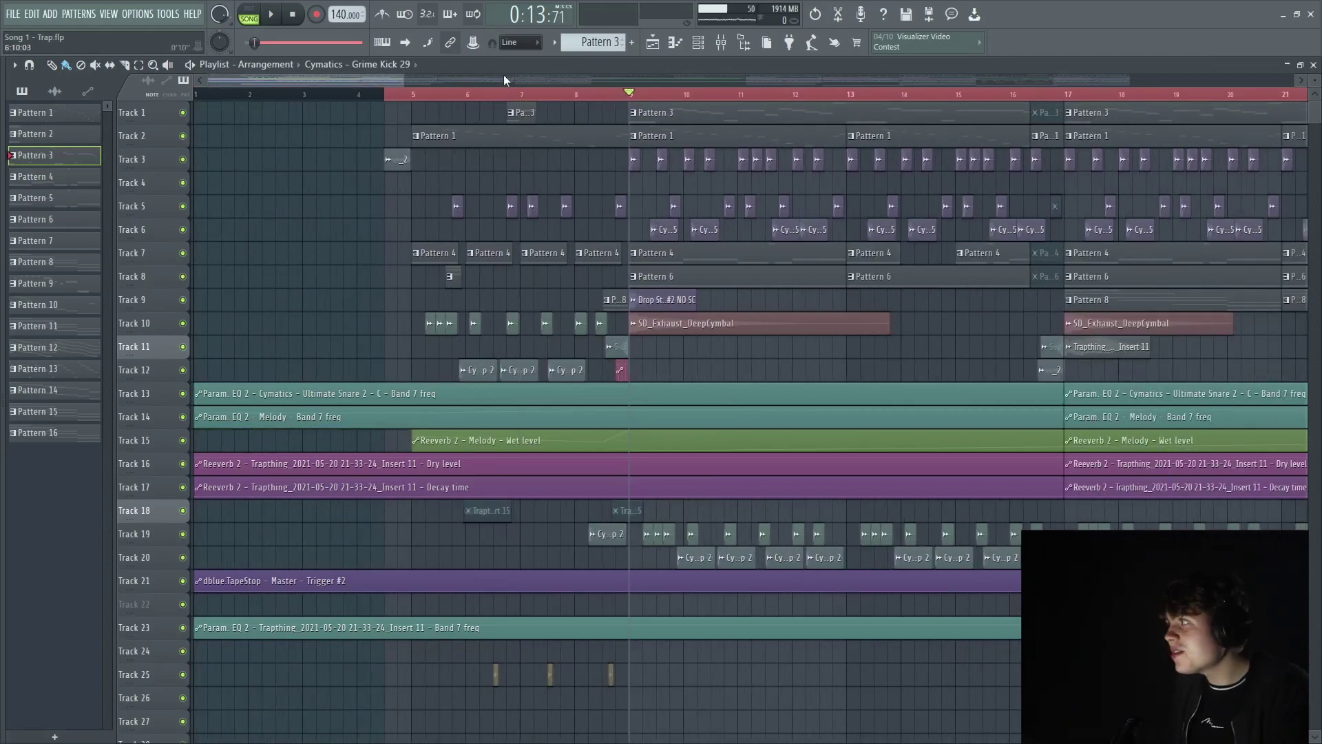
pyautogui.click(527, 94)
pyautogui.press('space')
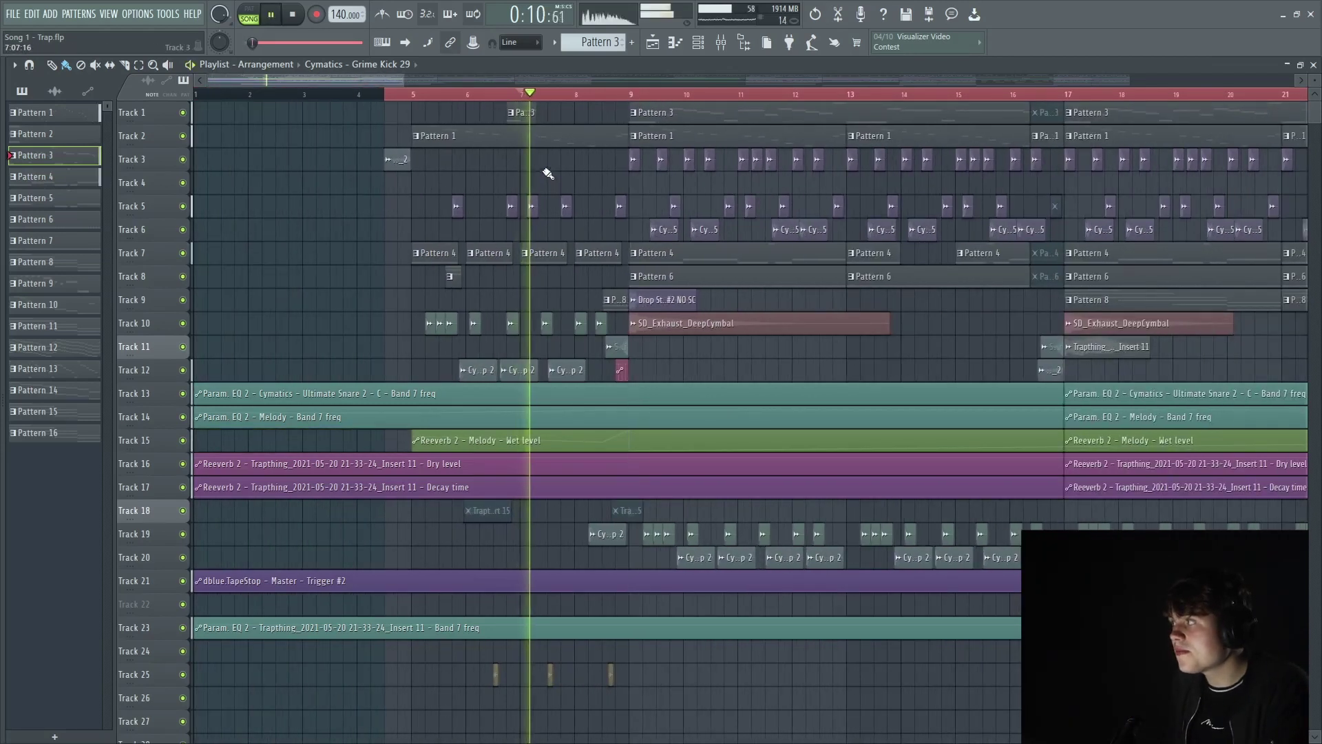
pyautogui.press('space')
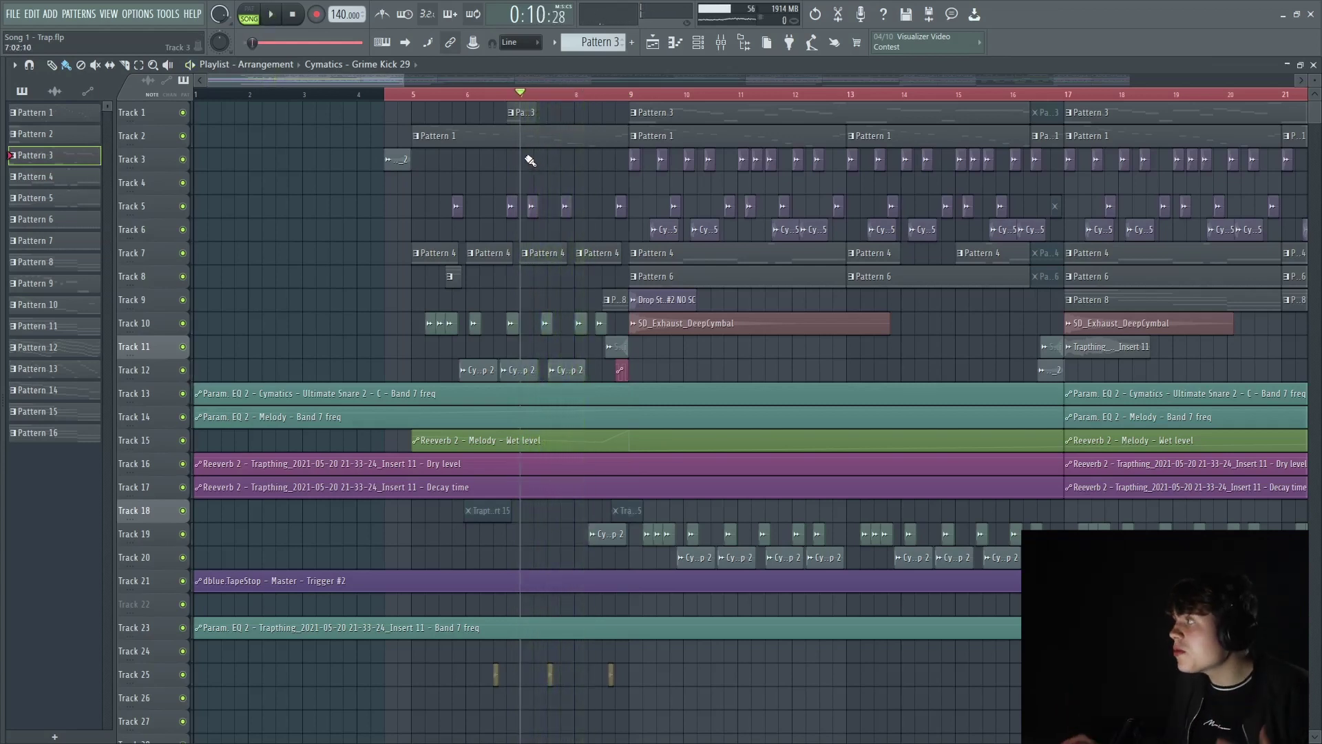
# Audition bar 7 with the first Grime Kick 29 clip on Track 5 muted, and unmute the clip.
pyautogui.press('t')
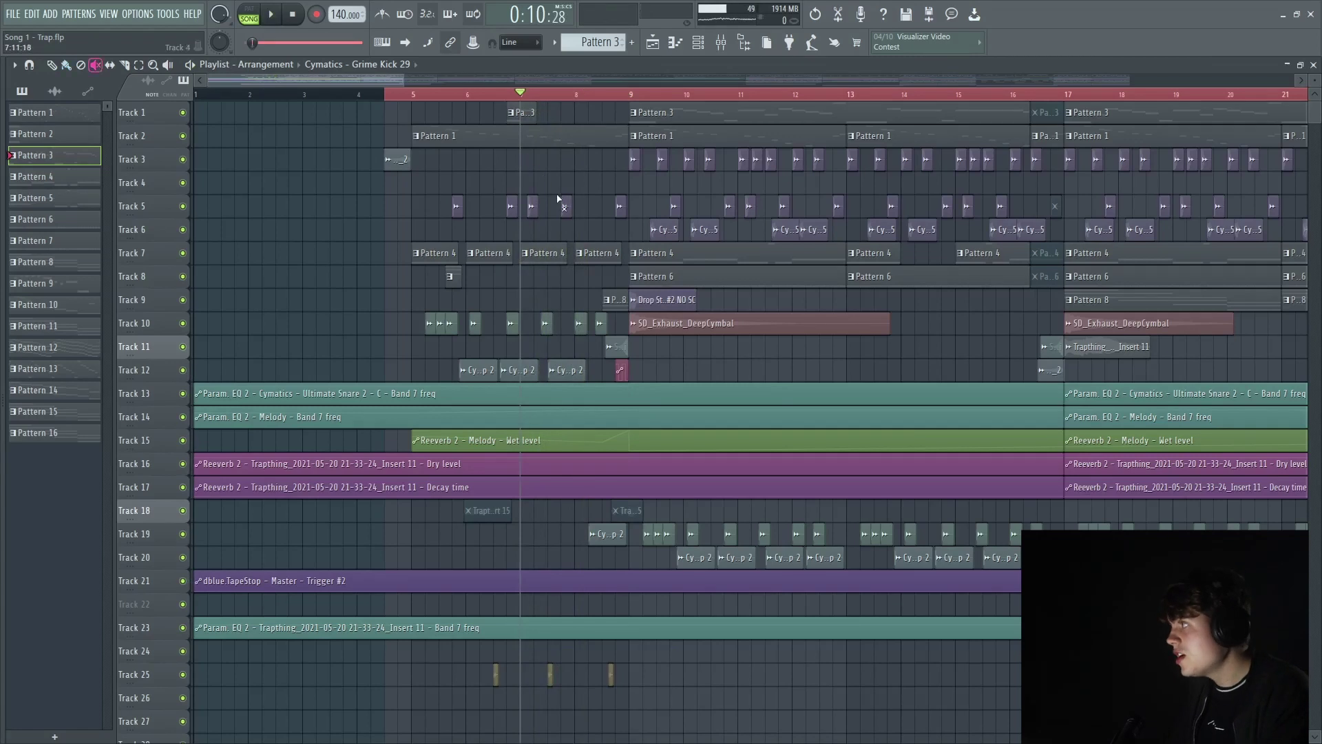
pyautogui.scroll(3, 539, 196)
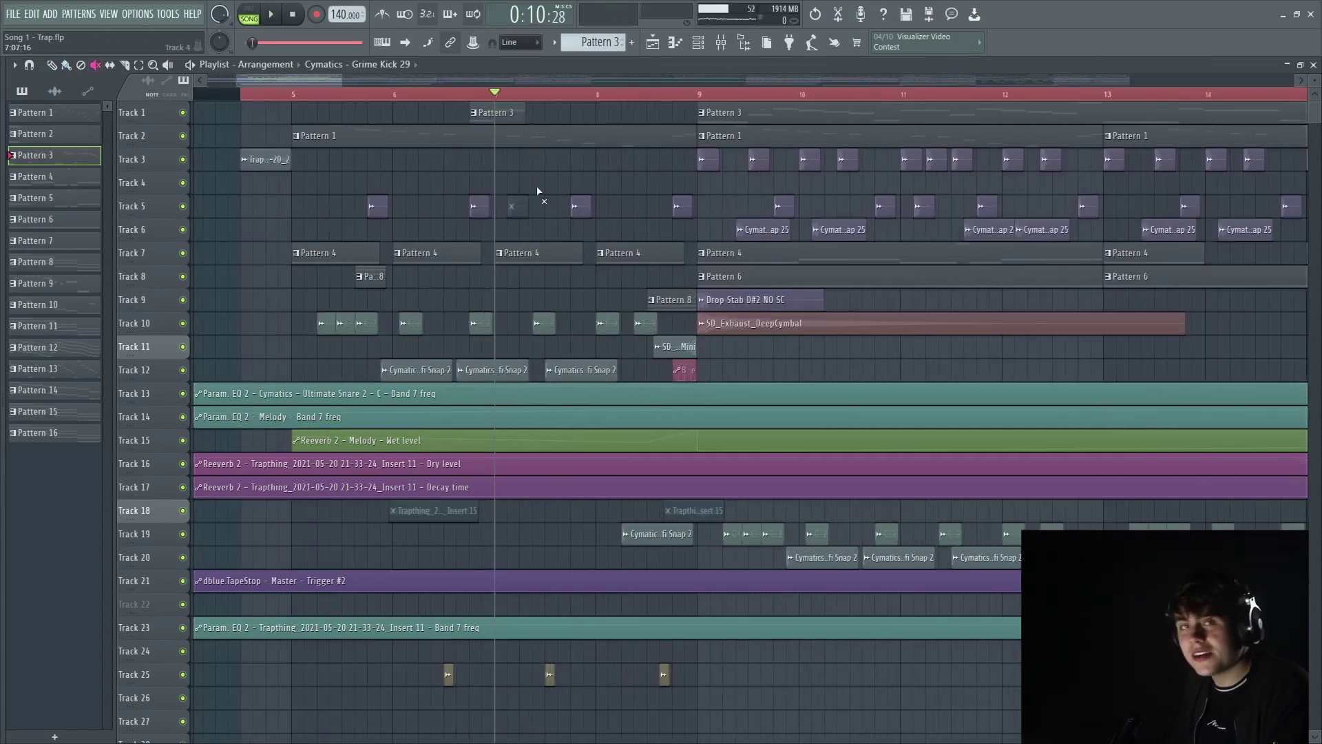
pyautogui.press('space')
pyautogui.press('space')
pyautogui.click(515, 206)
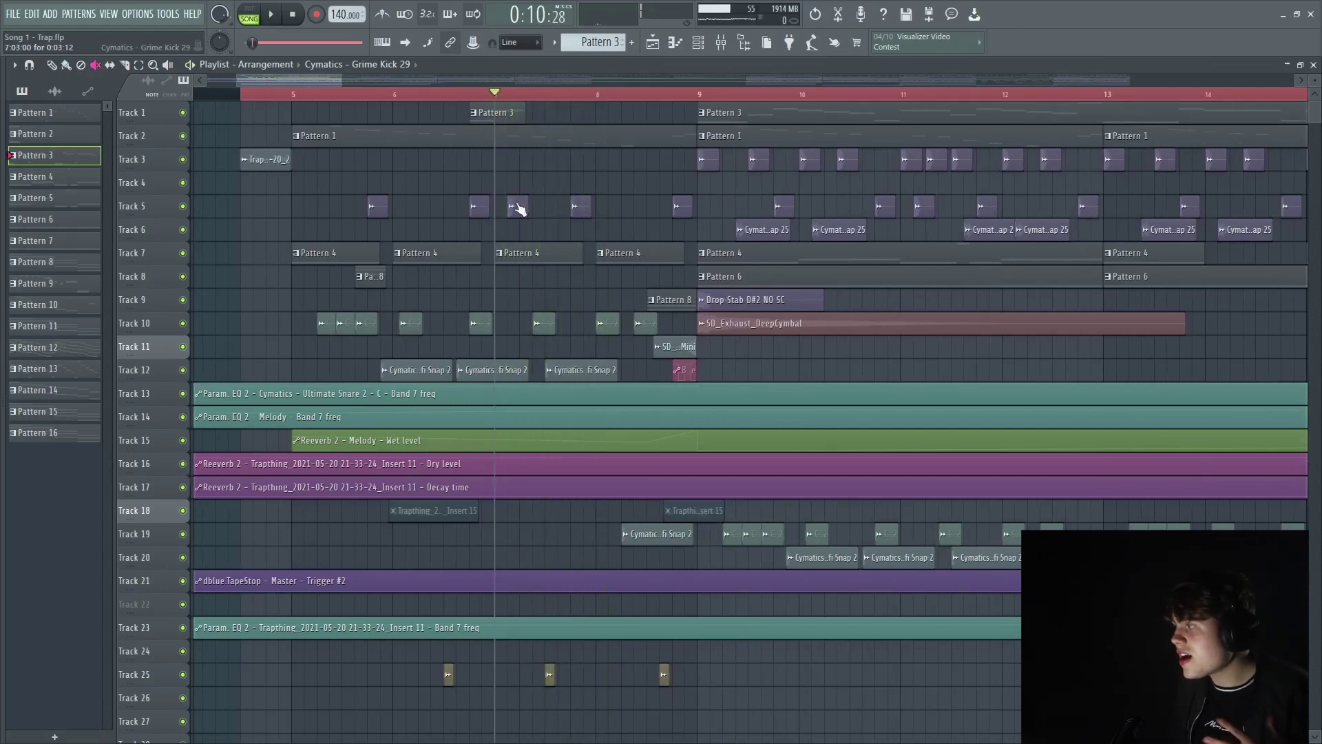
# Inspect the Hat Crispy clip on Track 25 between bars 7 and 8.
pyautogui.hscroll(1, 475, 301)
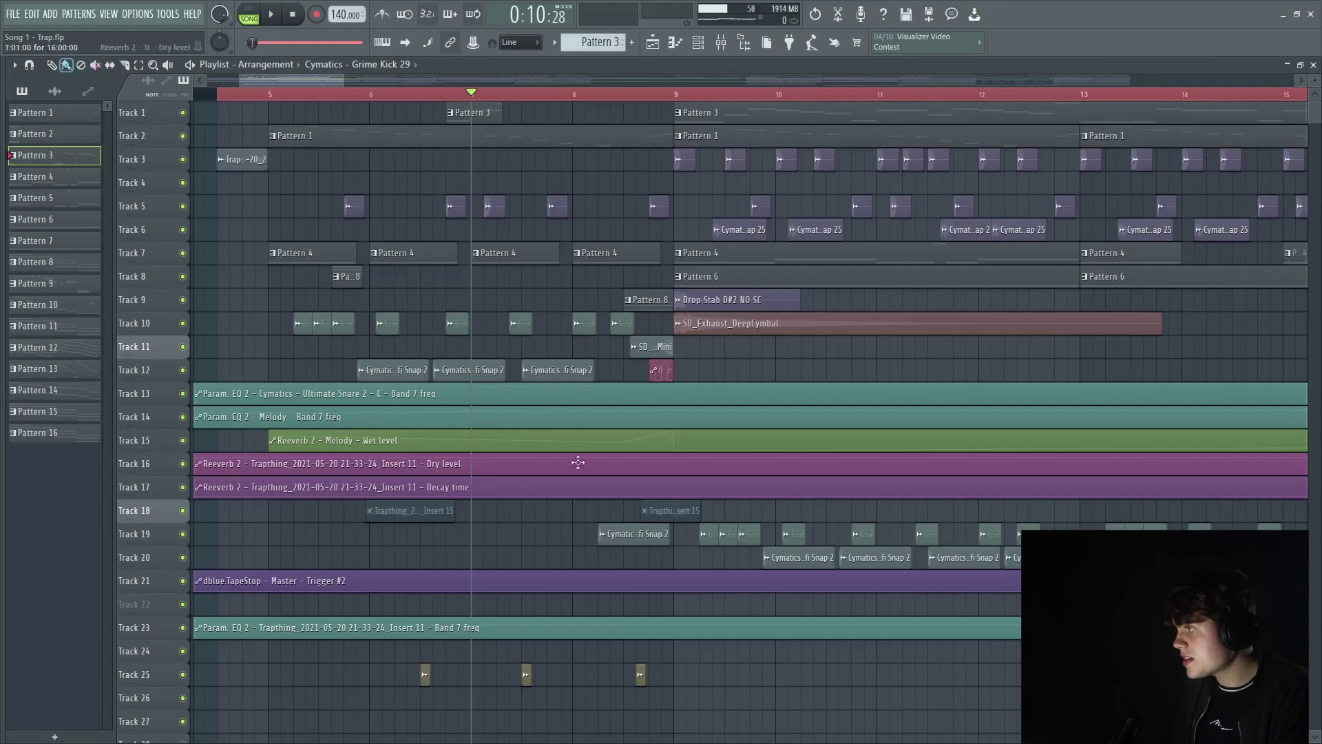
pyautogui.click(526, 675)
pyautogui.click(528, 676)
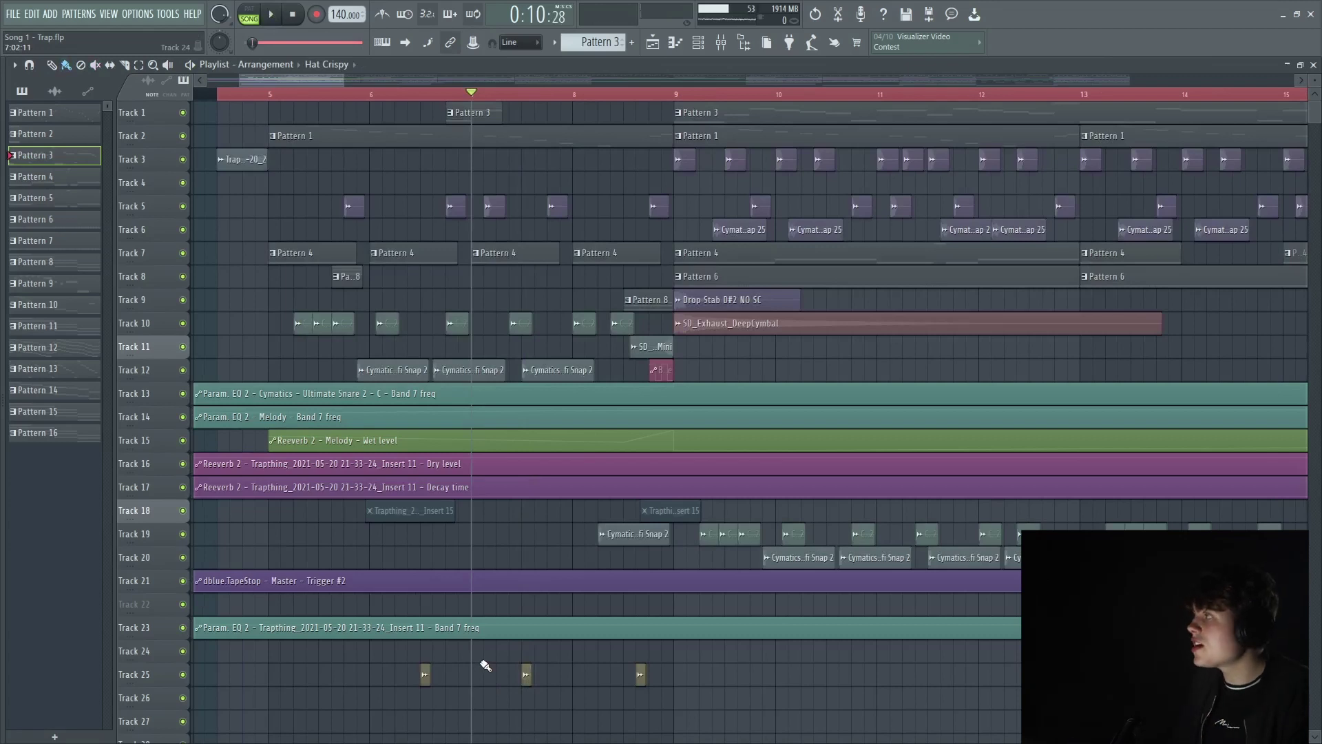
# Play the transition into bar 9 from the start of the Pattern 8 clip on Track 9.
pyautogui.click(633, 96)
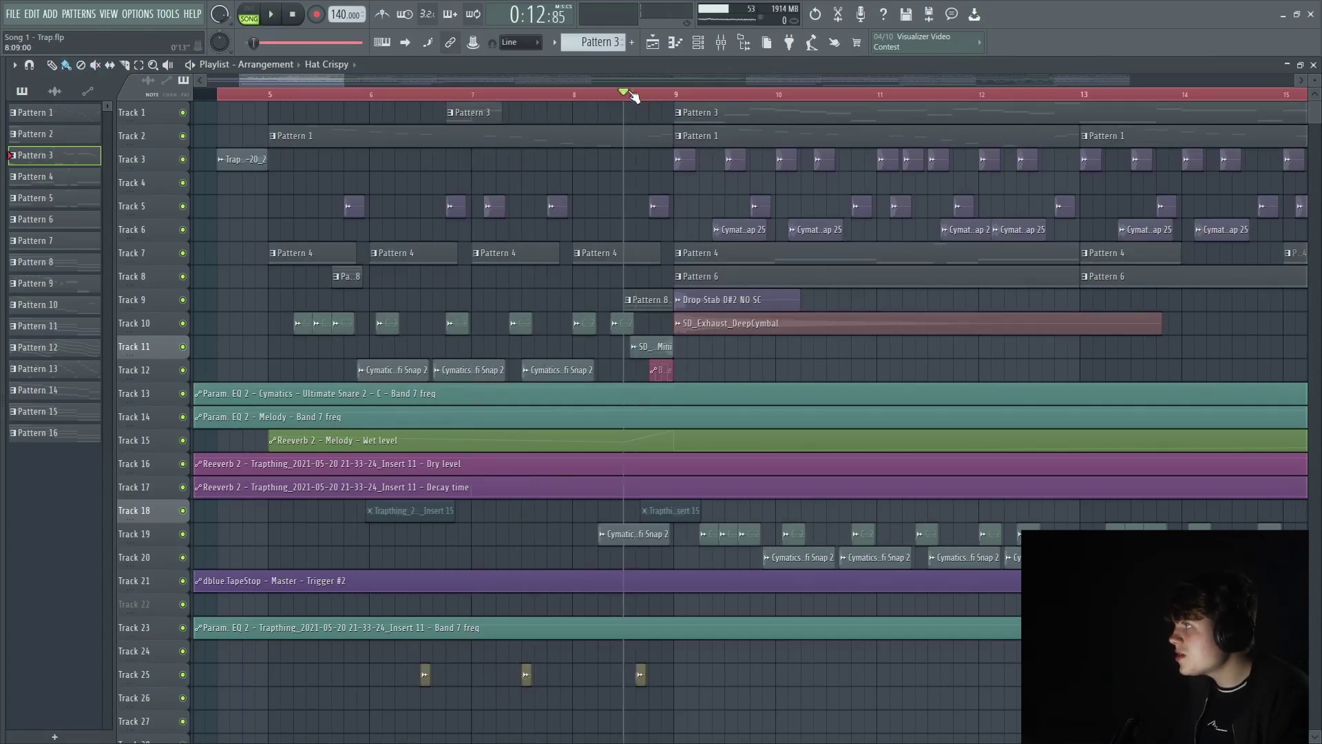
pyautogui.scroll(6, 626, 221)
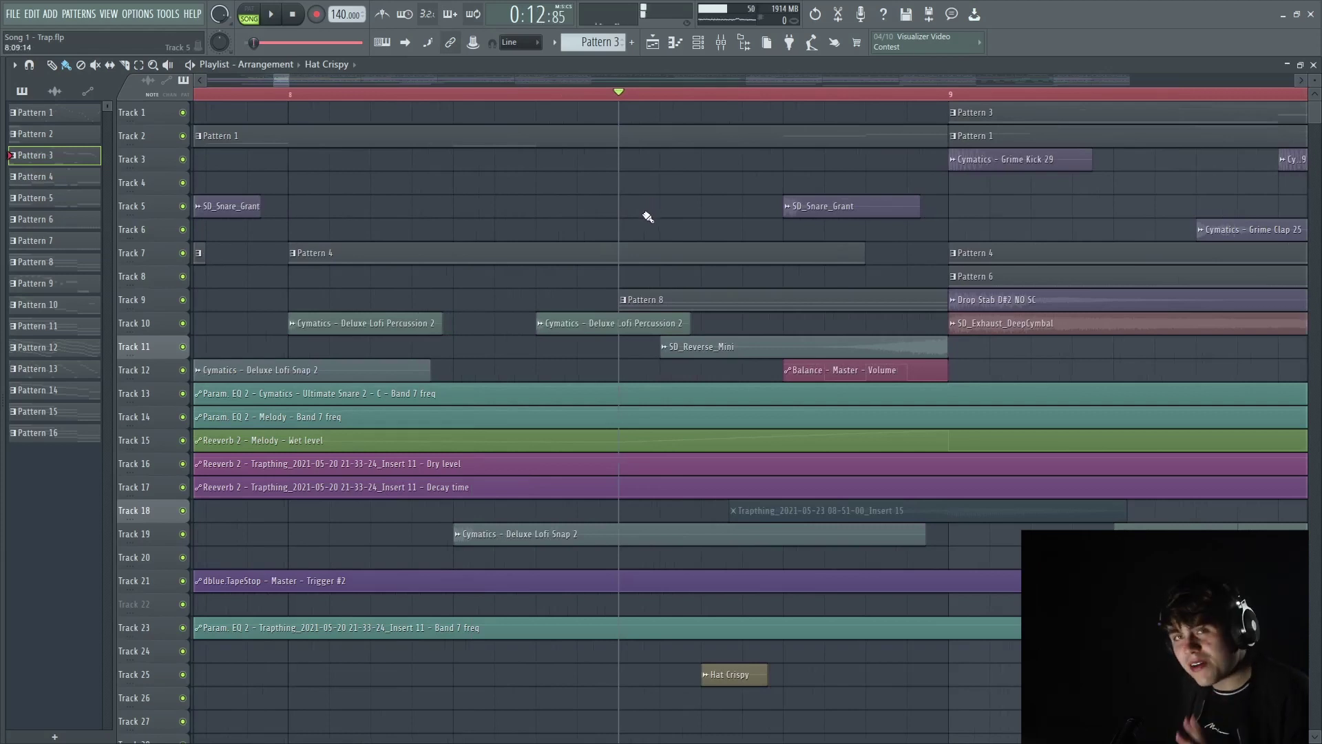
pyautogui.press('space')
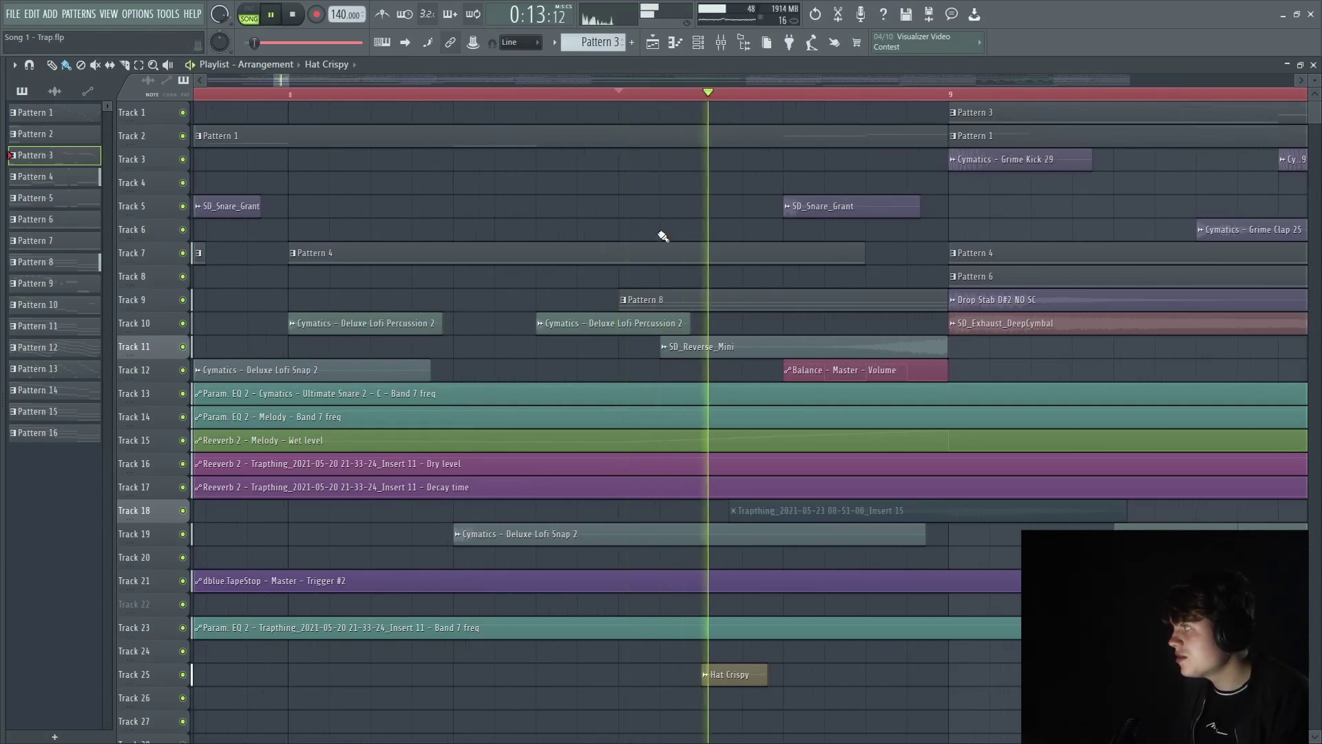
pyautogui.press('space')
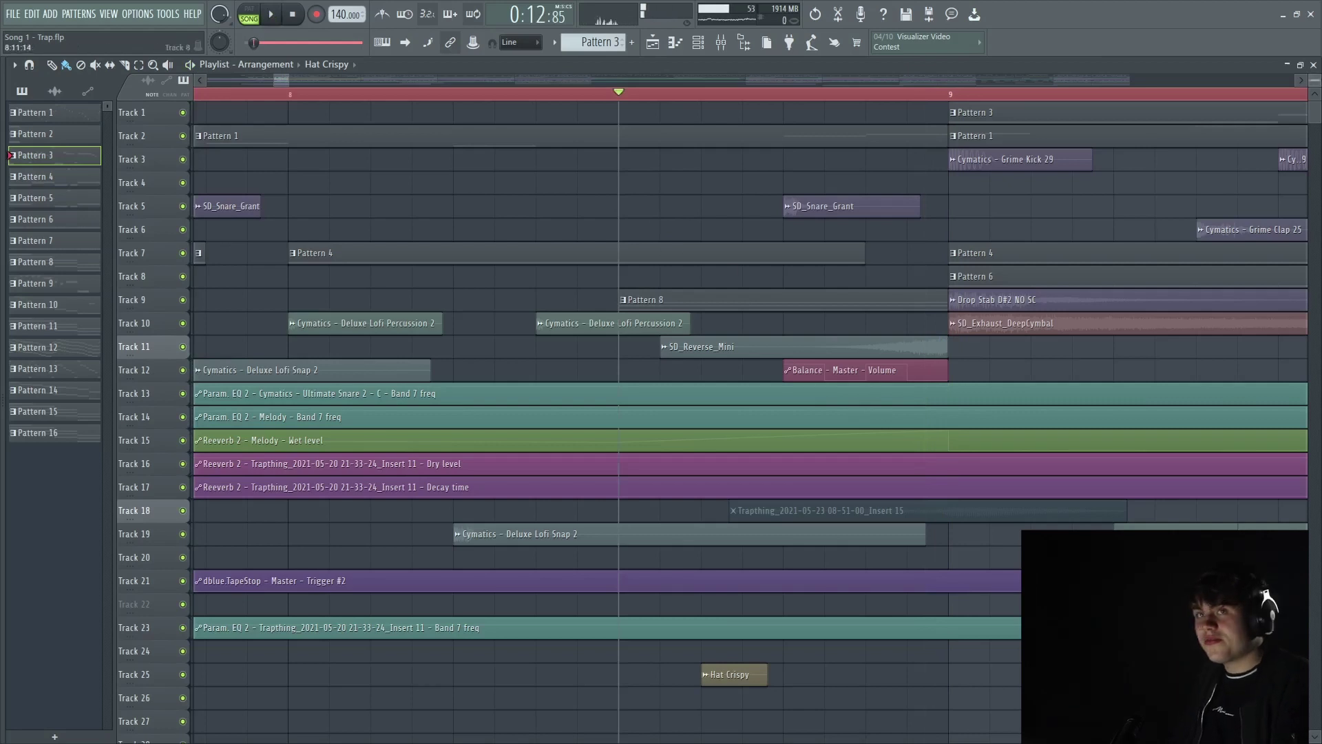
# View the Balance - Master - Volume automation on Track 12 and open the Fruity Balance effect on the Master mixer track.
pyautogui.scroll(3, 714, 271)
pyautogui.hscroll(1, 823, 374)
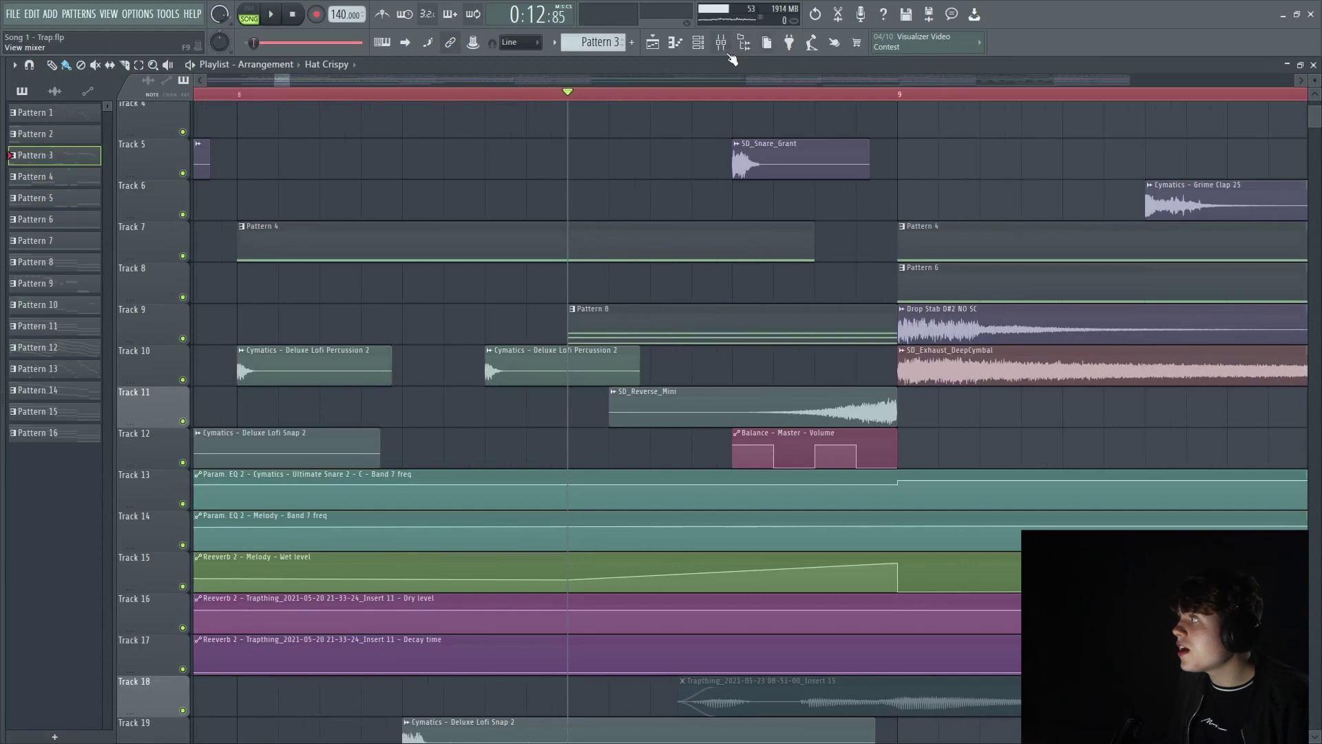
pyautogui.press('F9')
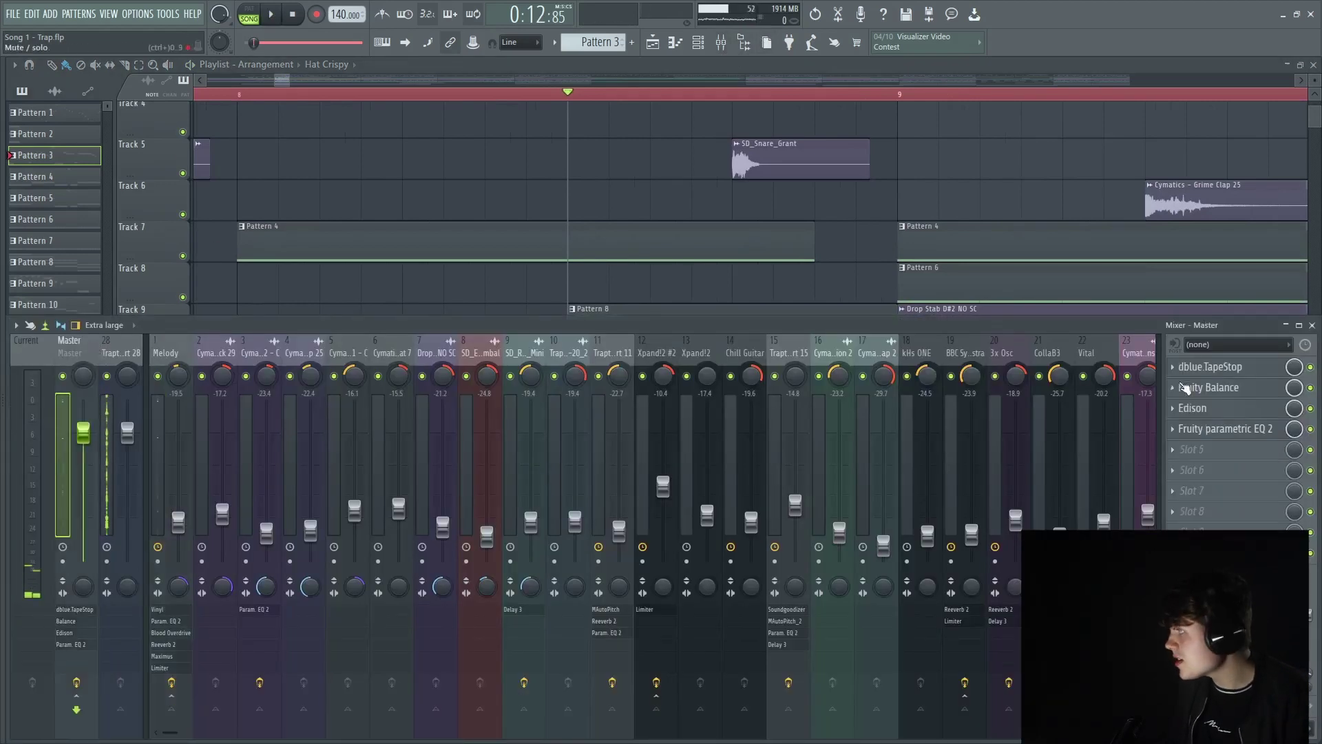
pyautogui.click(1198, 387)
pyautogui.hotkey('alt', 'F8')
pyautogui.hotkey('alt', 'F8')
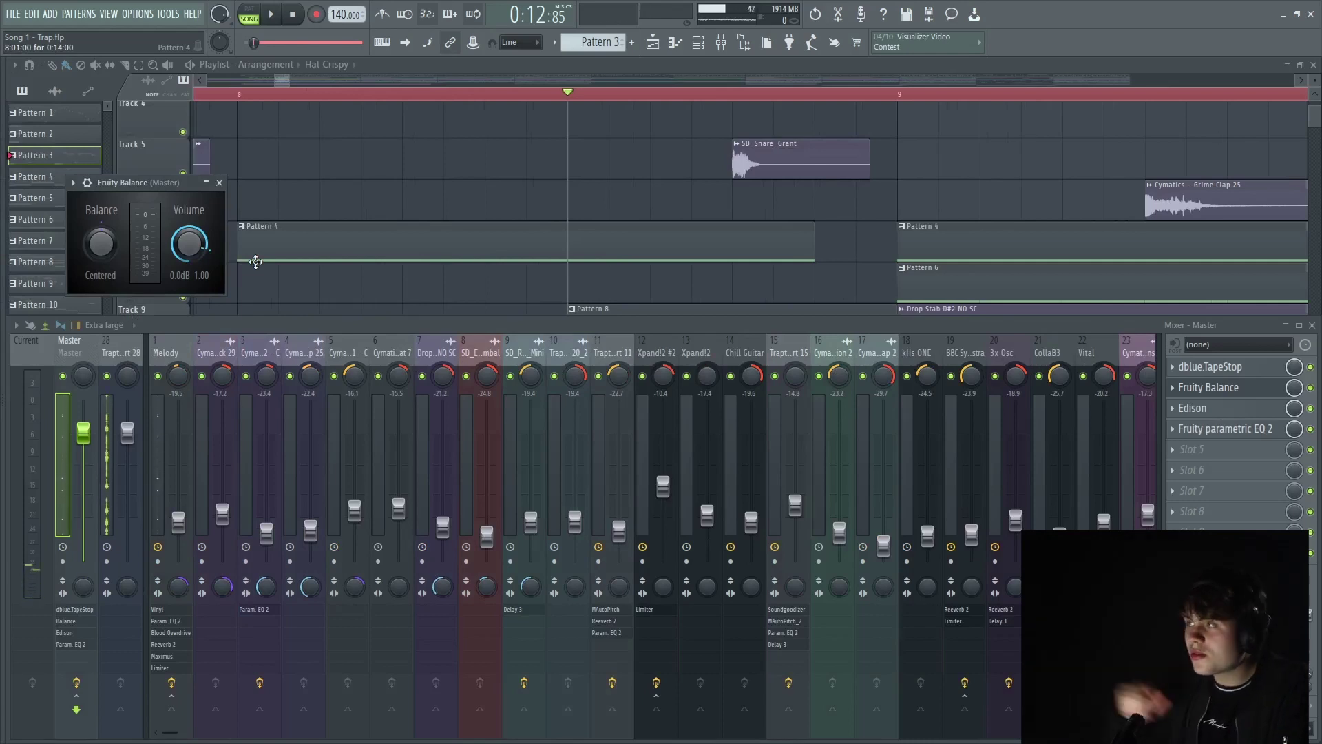
# Play the transition into bar 9 while watching the Fruity Balance volume, and return to the full playlist.
pyautogui.press('space')
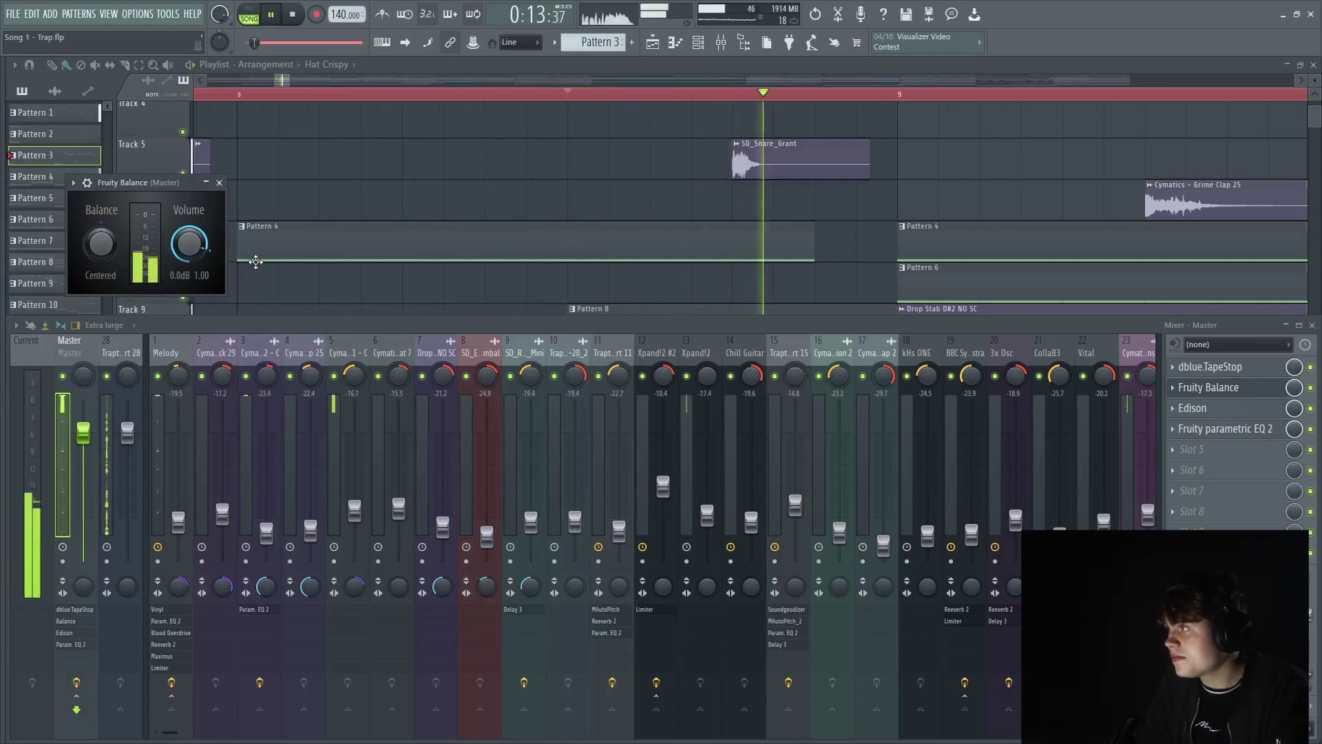
pyautogui.press('space')
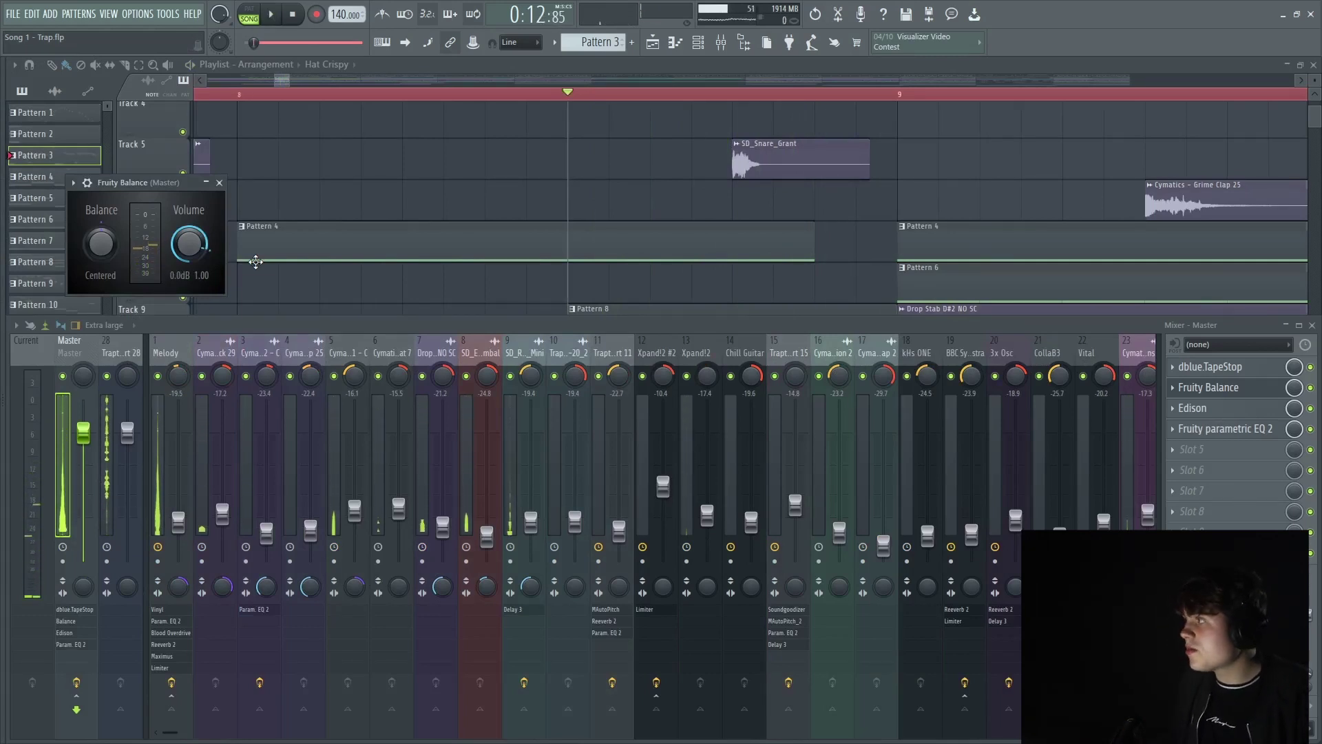
pyautogui.rightClick(453, 141)
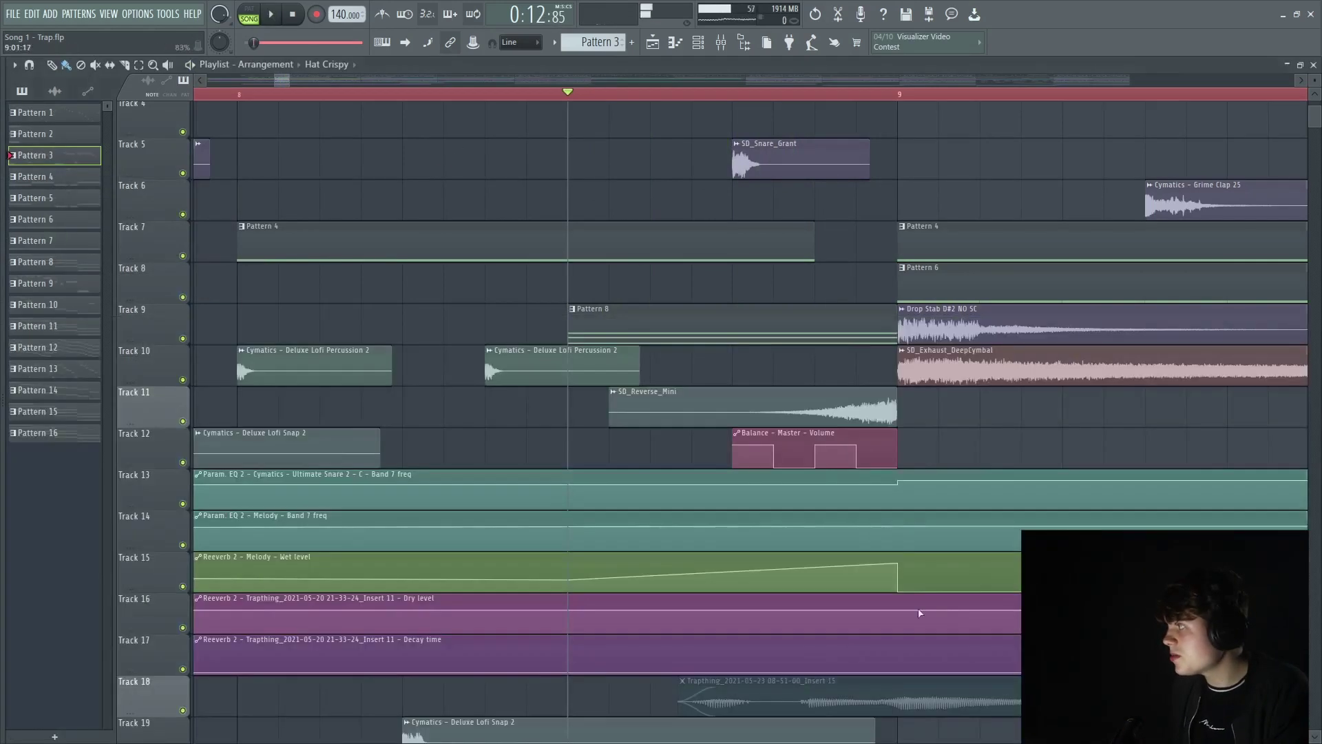
# Check the Balance - Master - Volume automation clip on Track 12 and its place among the clips around bar 9.
pyautogui.keyDown('alt'); pyautogui.rightClick(759, 448); pyautogui.keyUp('alt')
pyautogui.keyDown('alt'); pyautogui.rightClick(744, 445); pyautogui.keyUp('alt')
pyautogui.scroll(3, 508, 430)
pyautogui.scroll(-5, 508, 348)
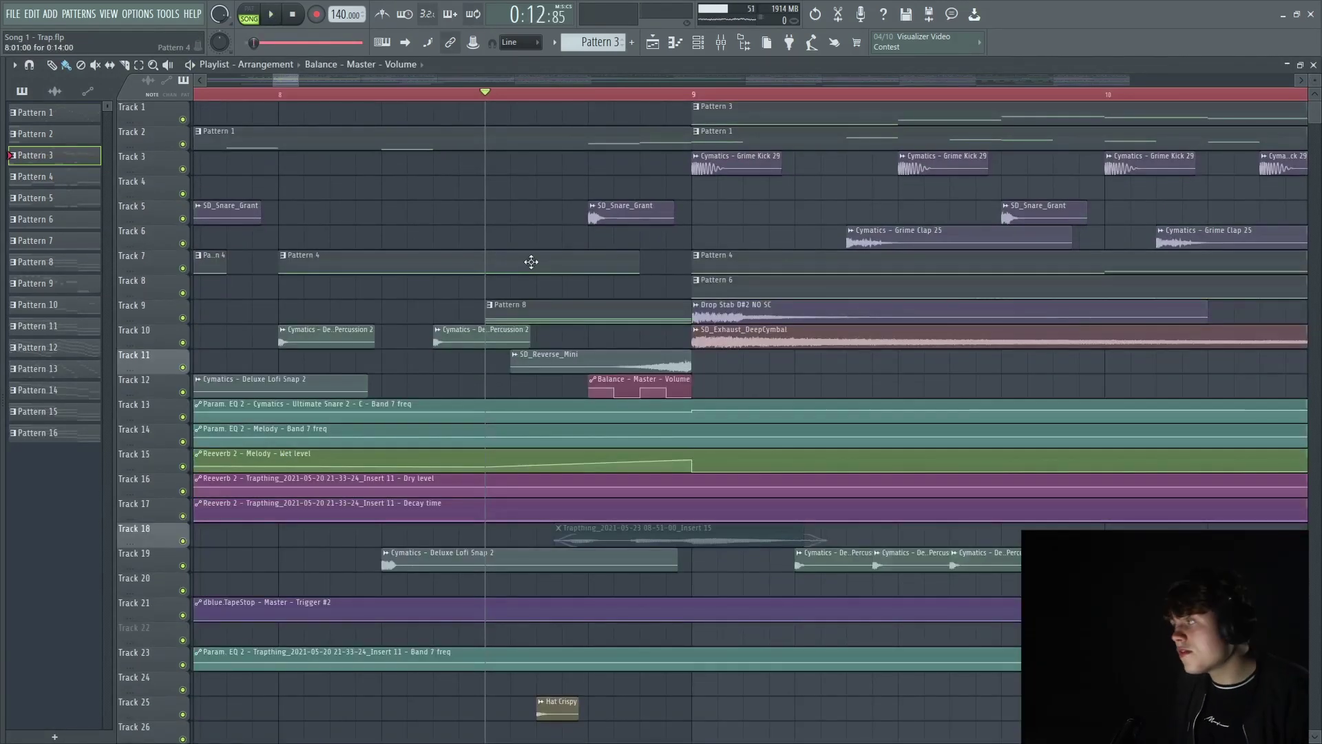
pyautogui.scroll(-5, 590, 236)
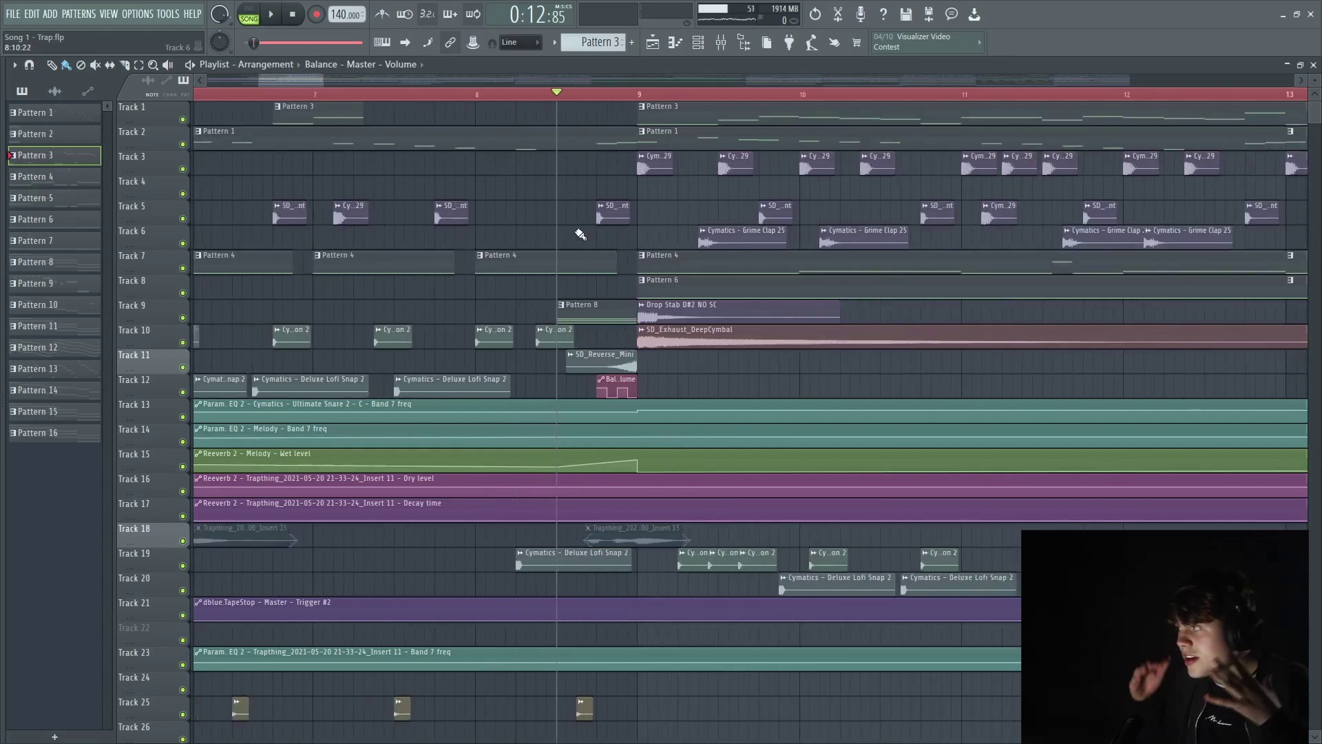
# Audition the Pattern 8 clip on Track 9 just before bar 9.
pyautogui.keyDown('alt'); pyautogui.rightClick(561, 305); pyautogui.keyUp('alt')
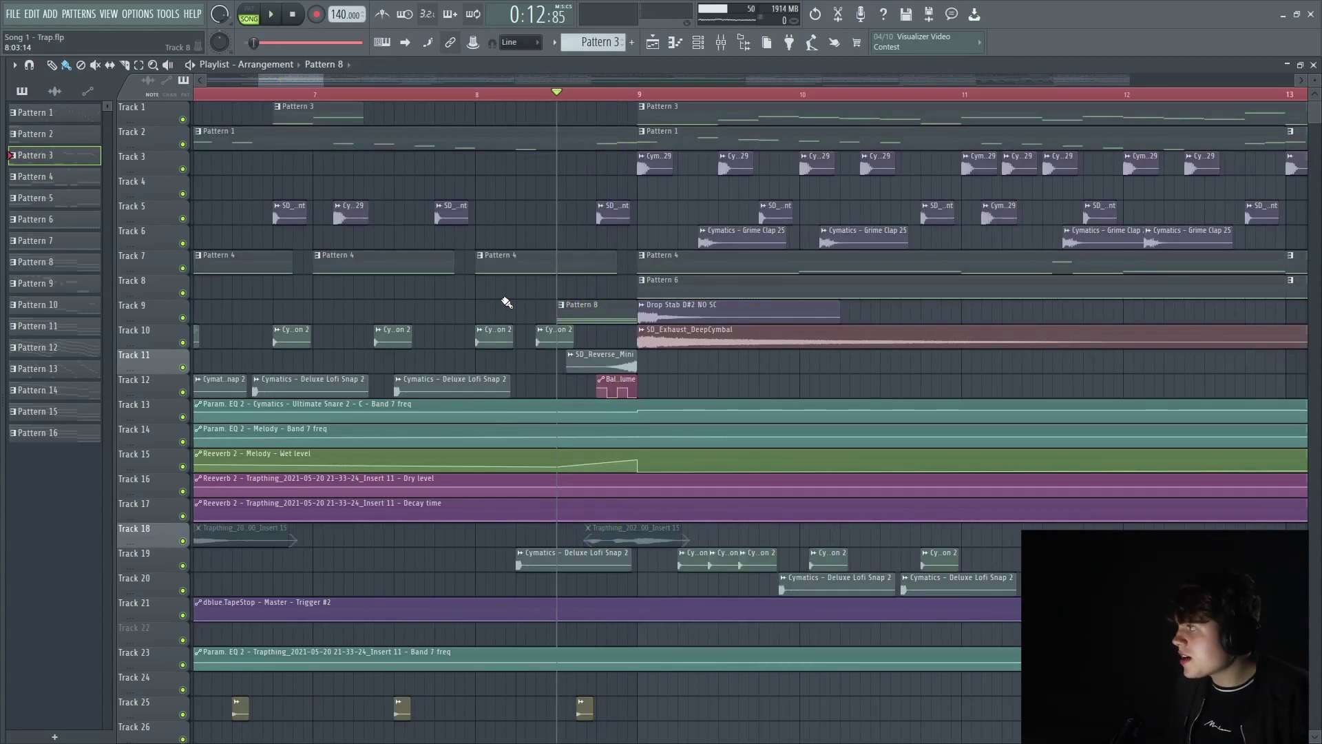
pyautogui.press('space')
pyautogui.press('space')
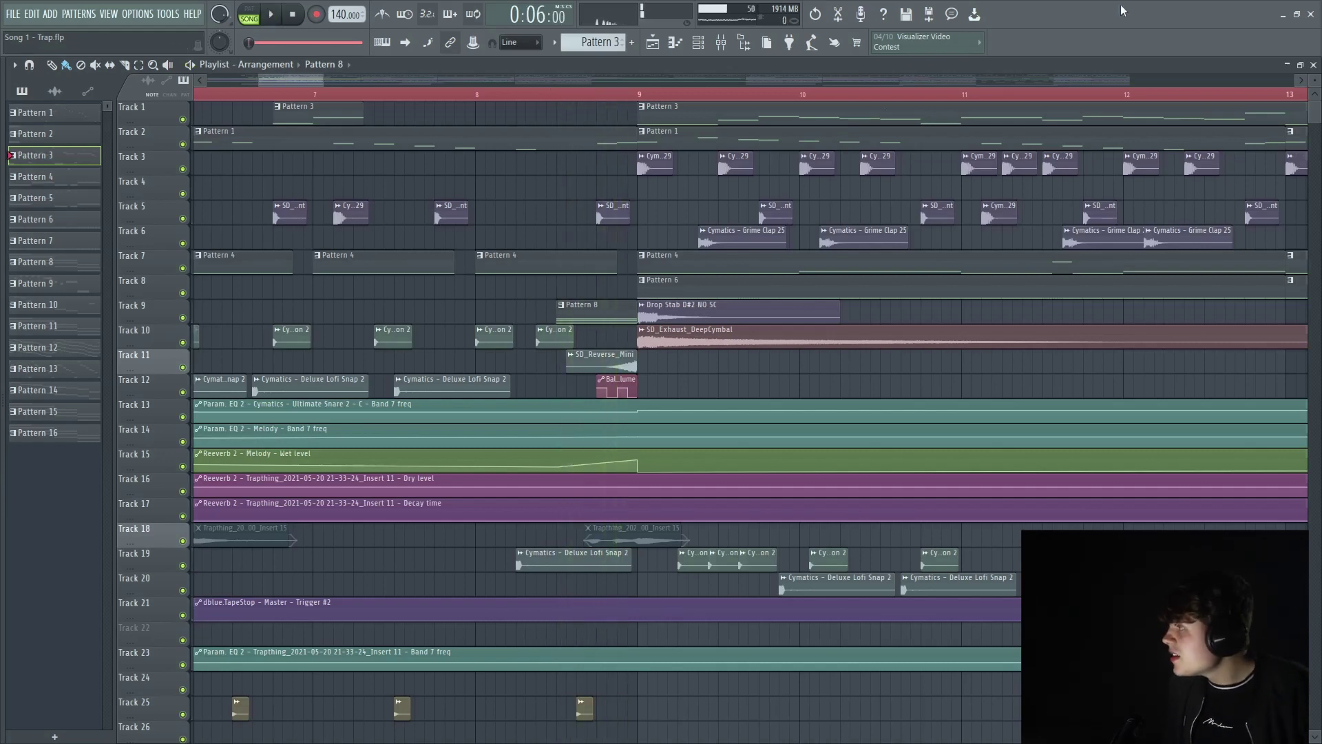
# Play the arrangement from the middle of bar 8 through the drop at bar 9 until just before bar 17.
pyautogui.hscroll(-2, 576, 404)
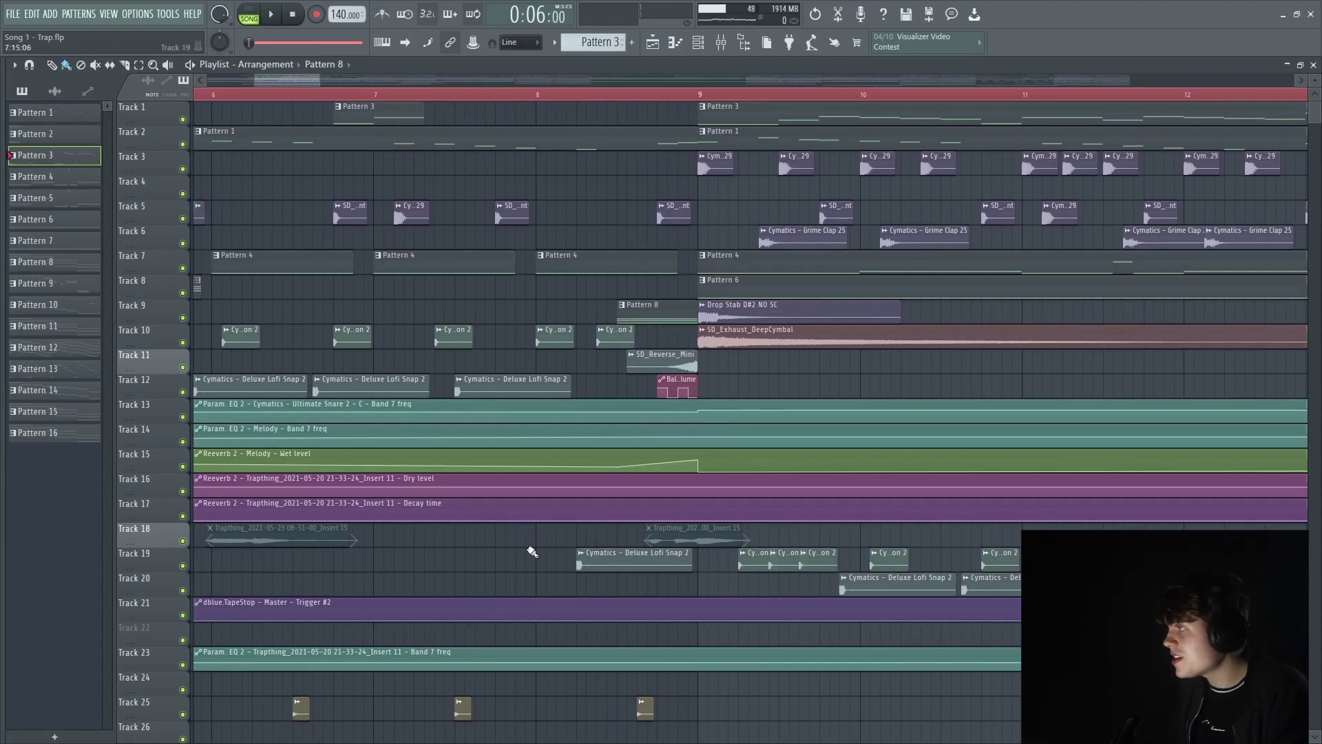
pyautogui.scroll(-1, 694, 96)
pyautogui.click(693, 93)
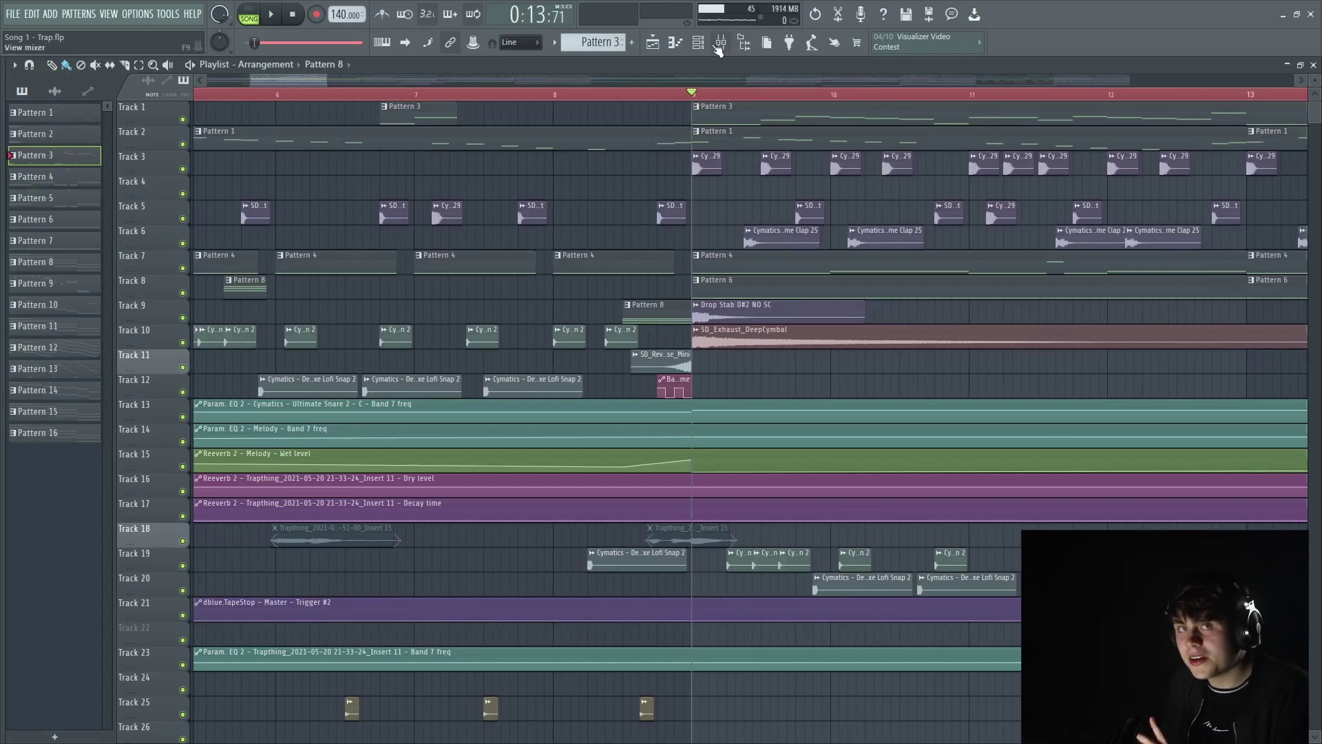
pyautogui.click(625, 91)
pyautogui.press('space')
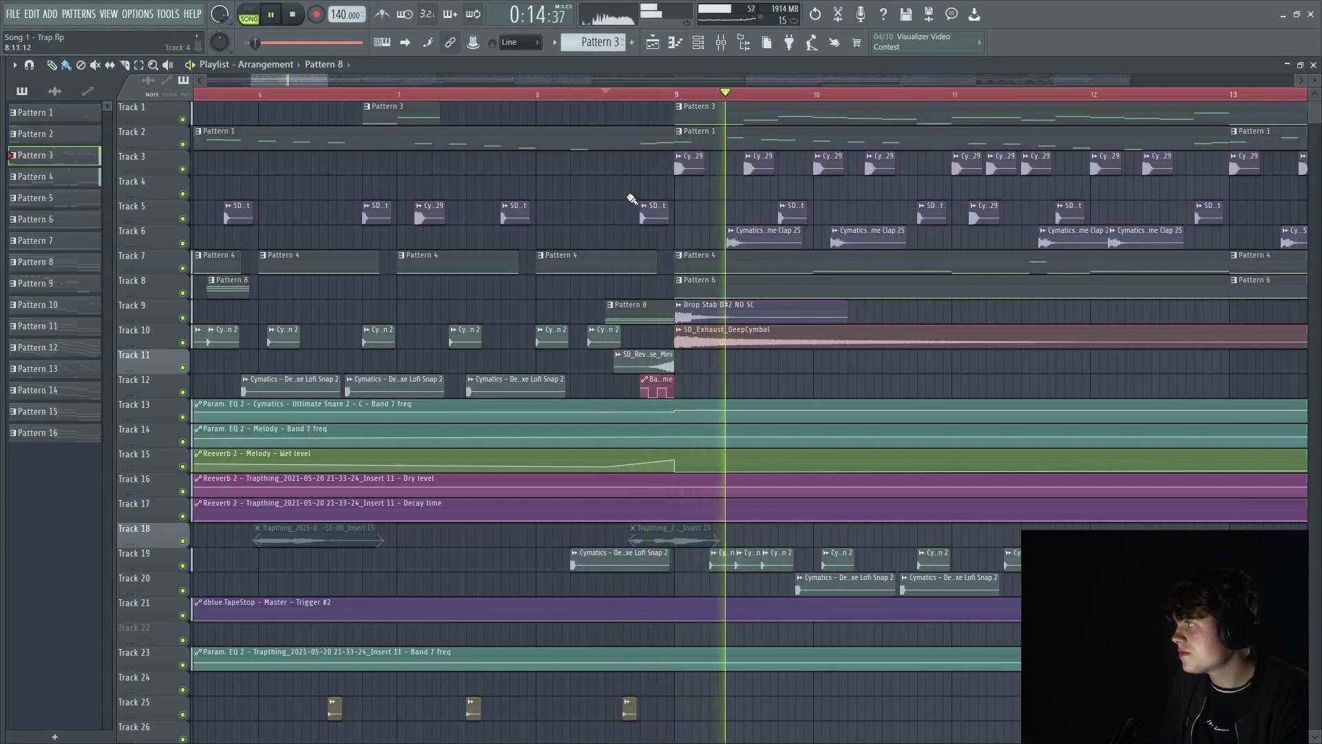
pyautogui.scroll(-4, 629, 199)
pyautogui.scroll(-2, 625, 192)
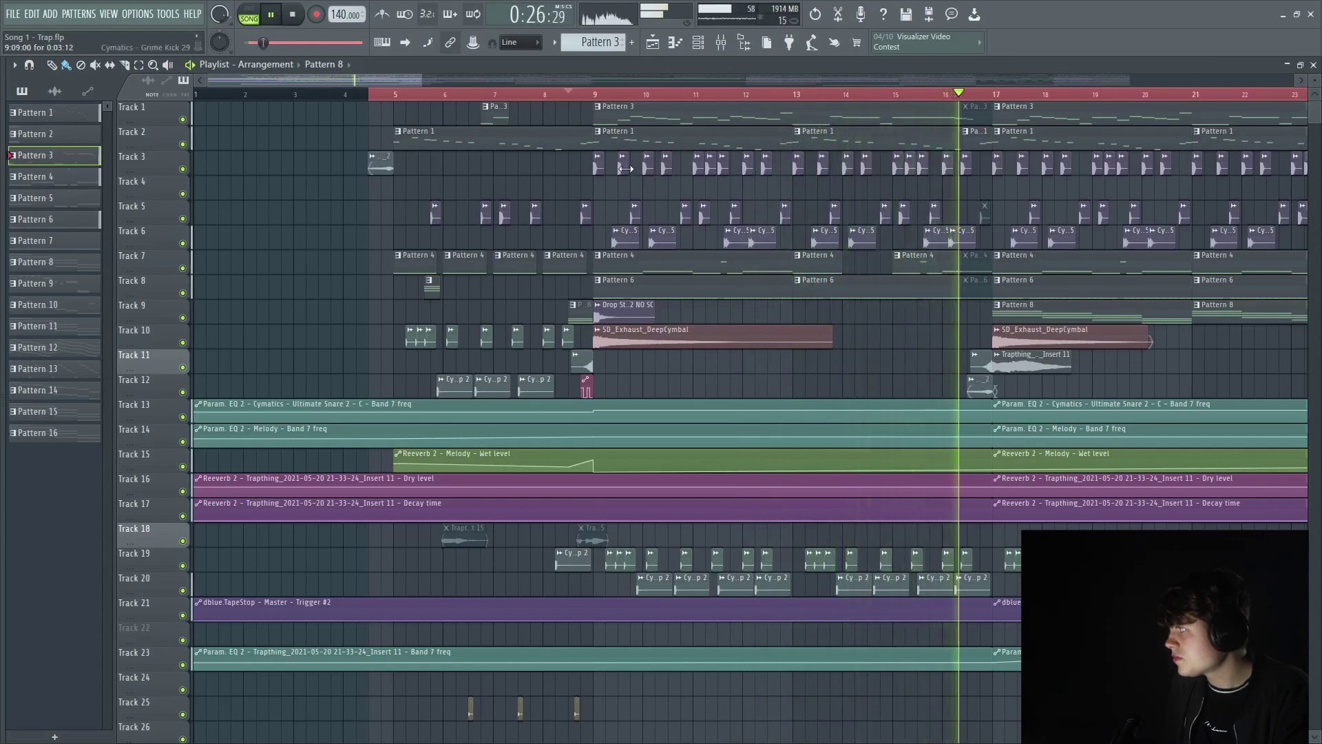
pyautogui.press('space')
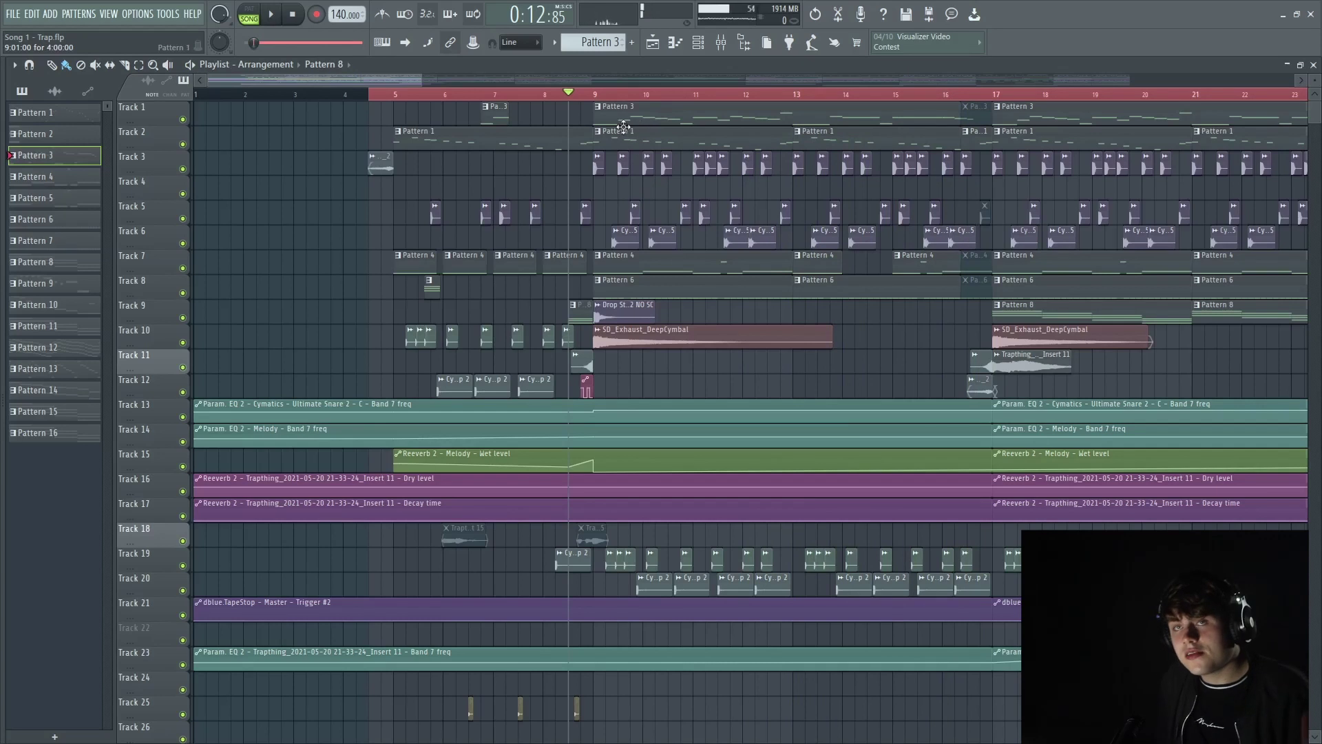
# Replay the drop from the last snare before bar 9, and place the playhead at bar 10.
pyautogui.click(596, 97)
pyautogui.moveTo(580, 97)
pyautogui.mouseDown()
pyautogui.moveTo(569, 97)
pyautogui.moveTo(581, 96)
pyautogui.mouseUp()
pyautogui.press('space')
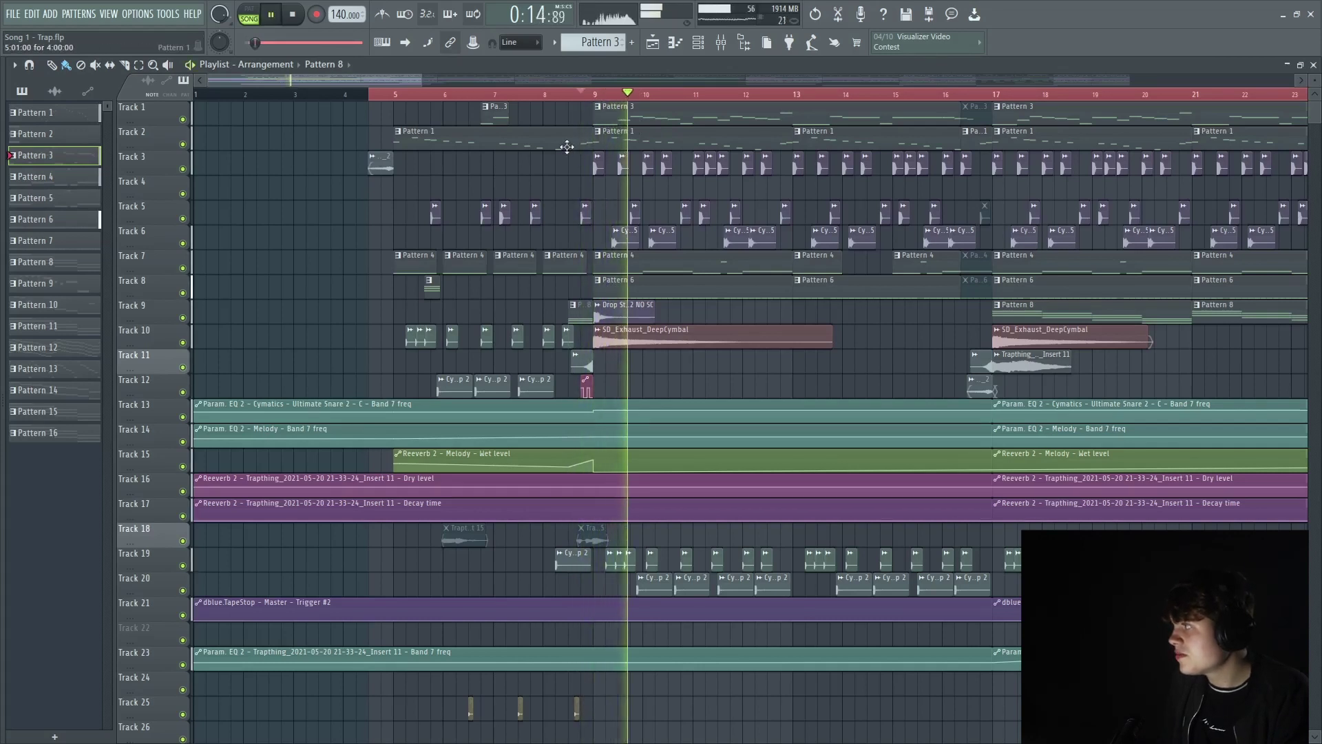
pyautogui.press('space')
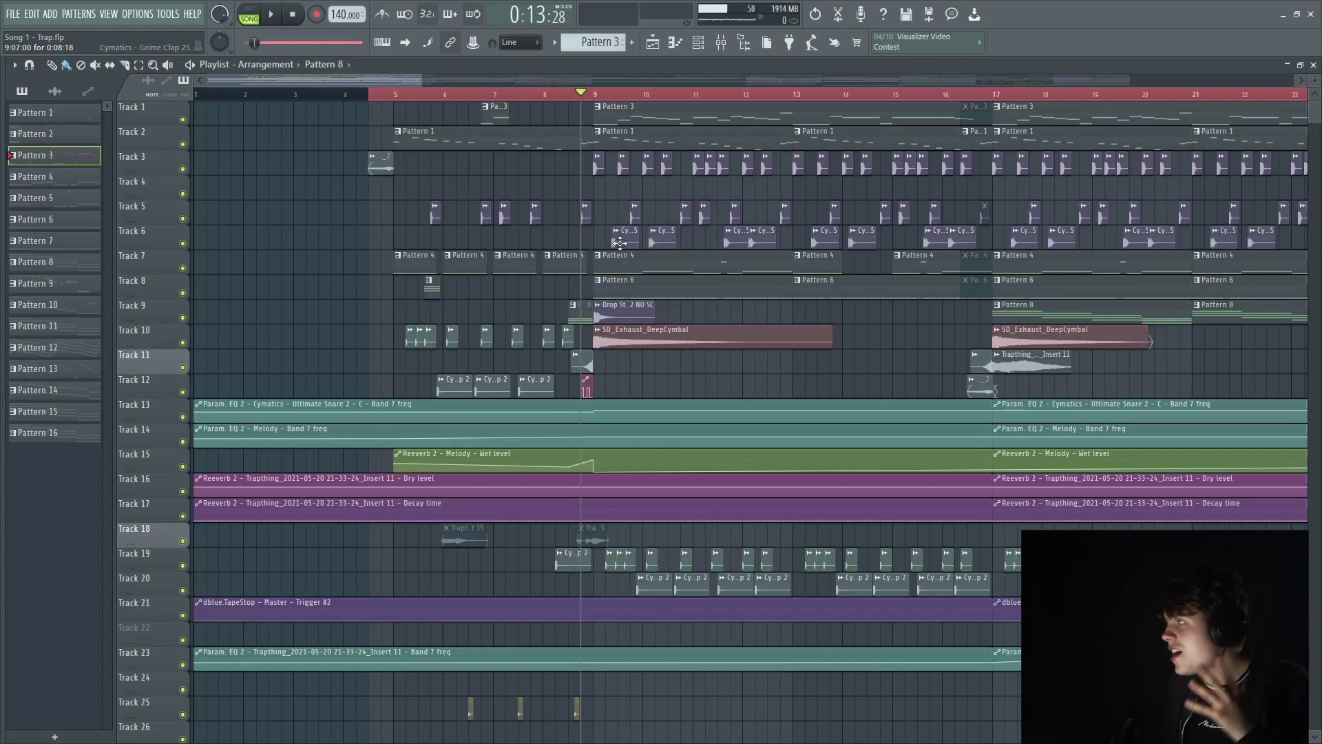
pyautogui.click(645, 96)
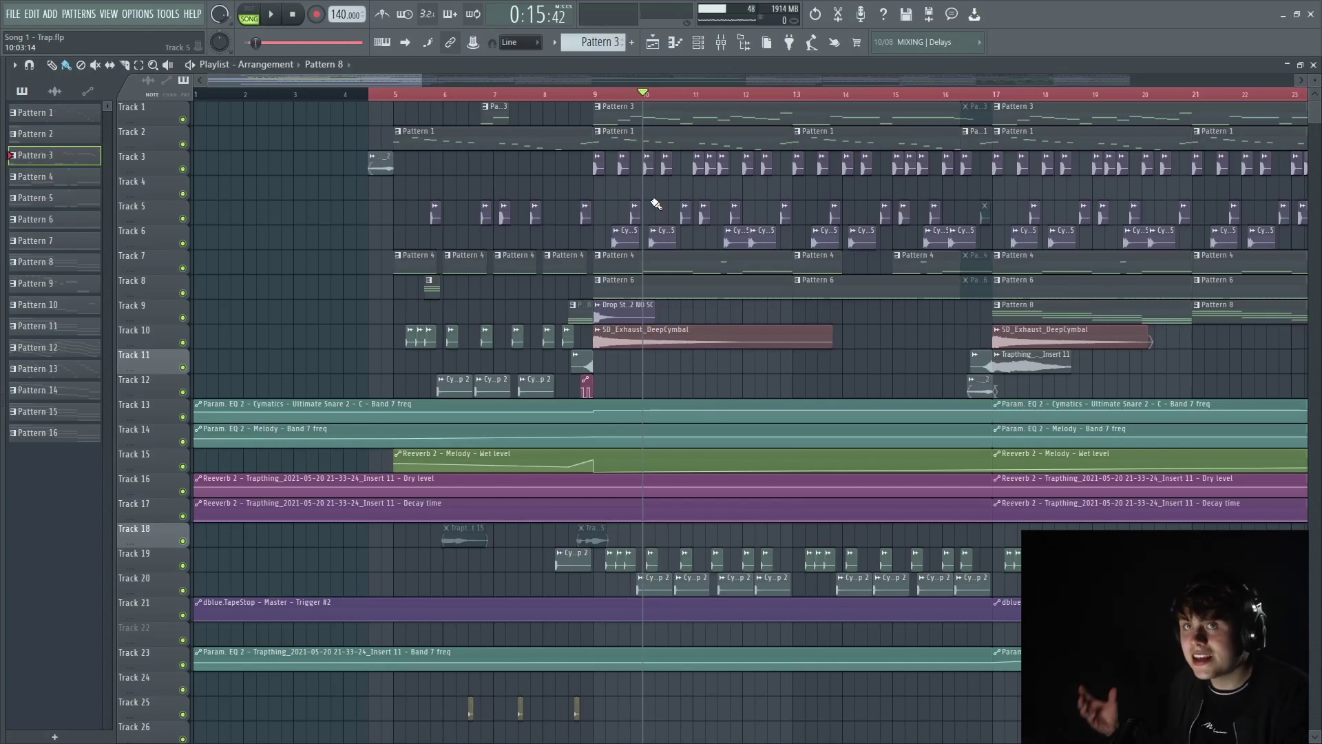
# Inspect the notes of the Pattern 3 clip at bar 9 in the piano roll and audition the pattern on its own.
pyautogui.press('space')
pyautogui.press('space')
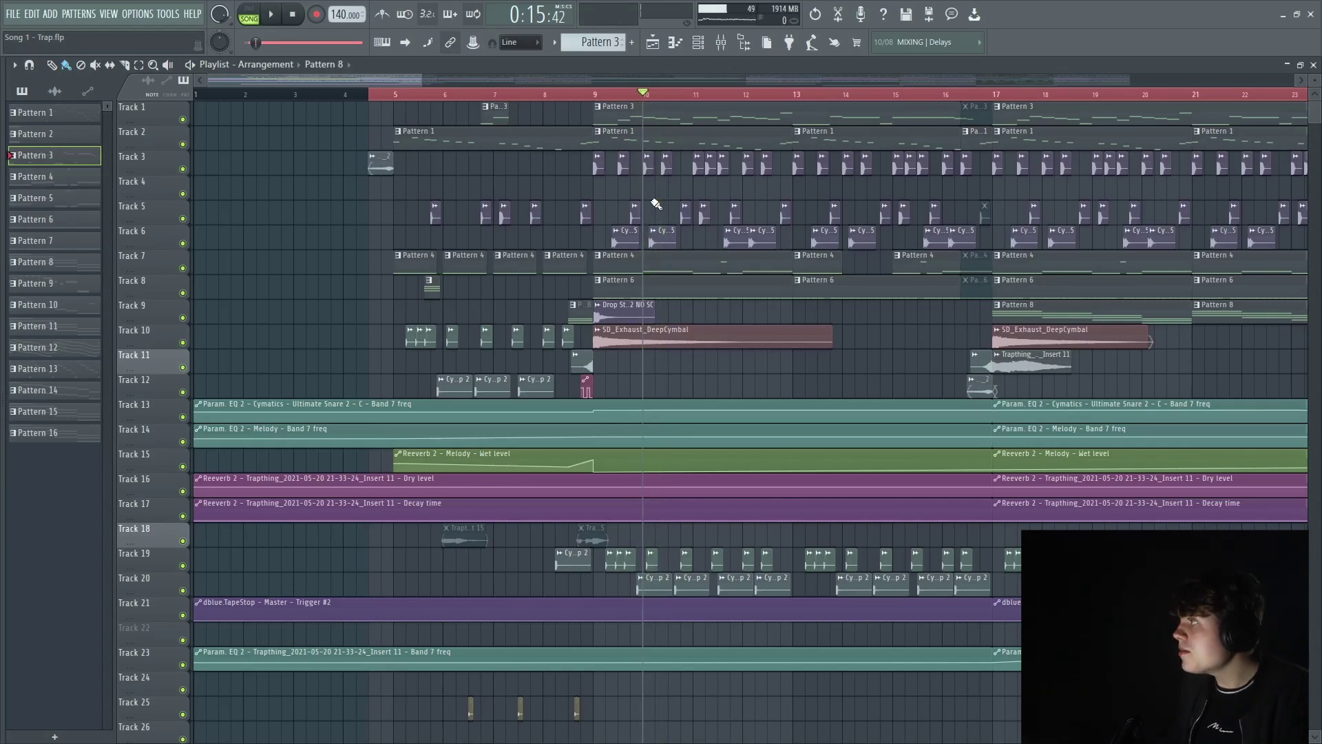
pyautogui.scroll(3, 585, 171)
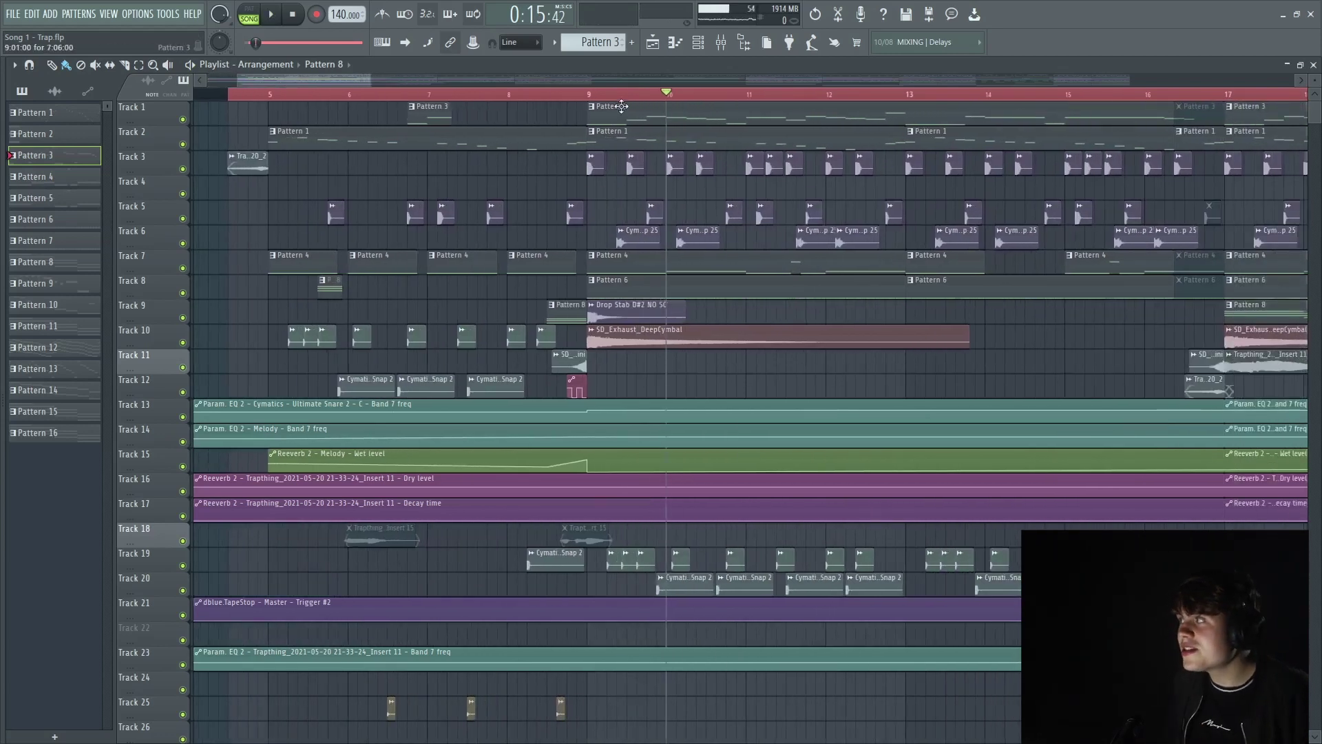
pyautogui.doubleClick(622, 106)
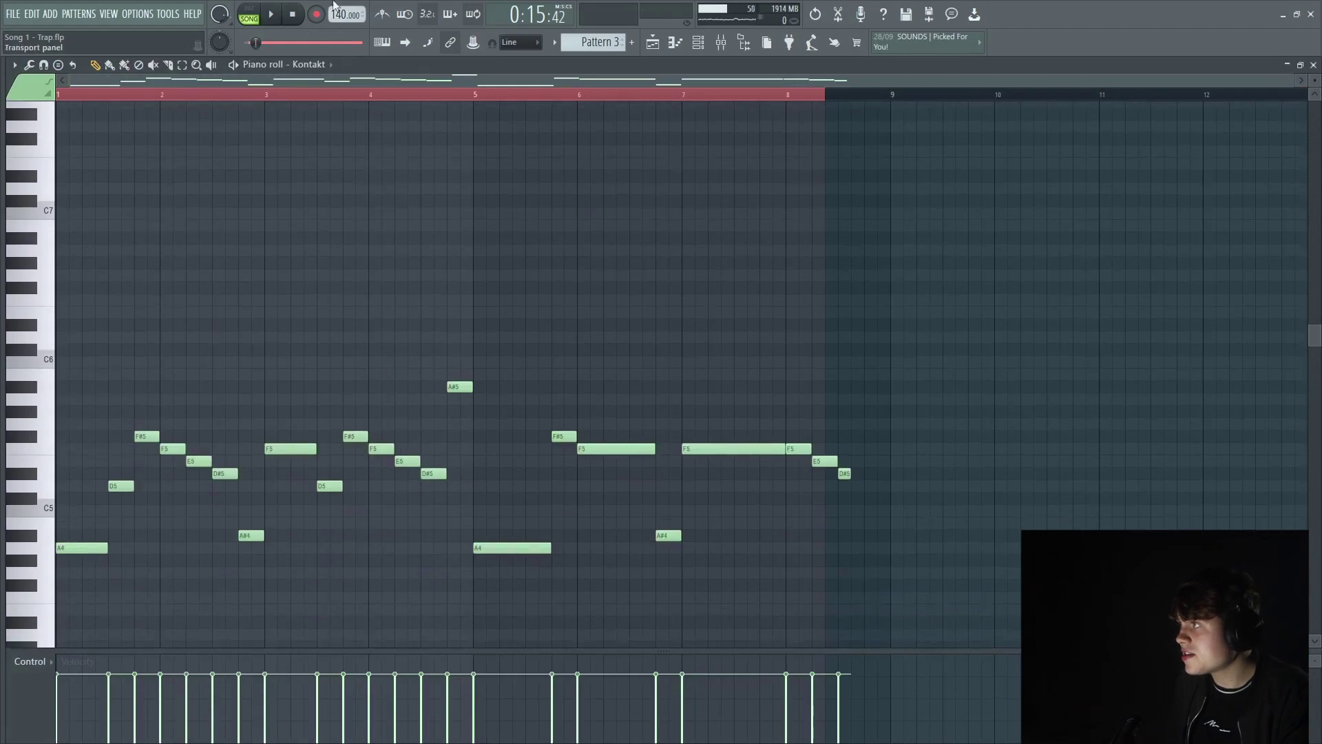
pyautogui.click(251, 14)
pyautogui.press('space')
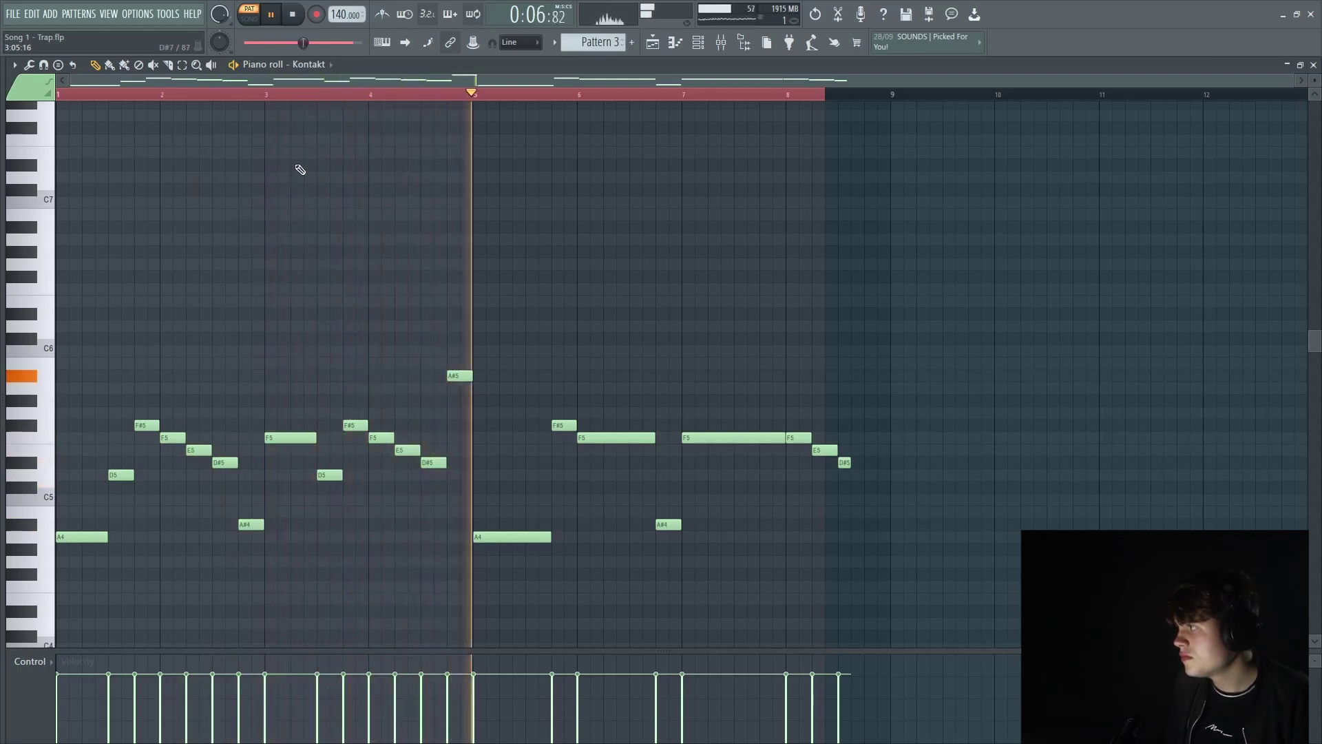
pyautogui.press('space')
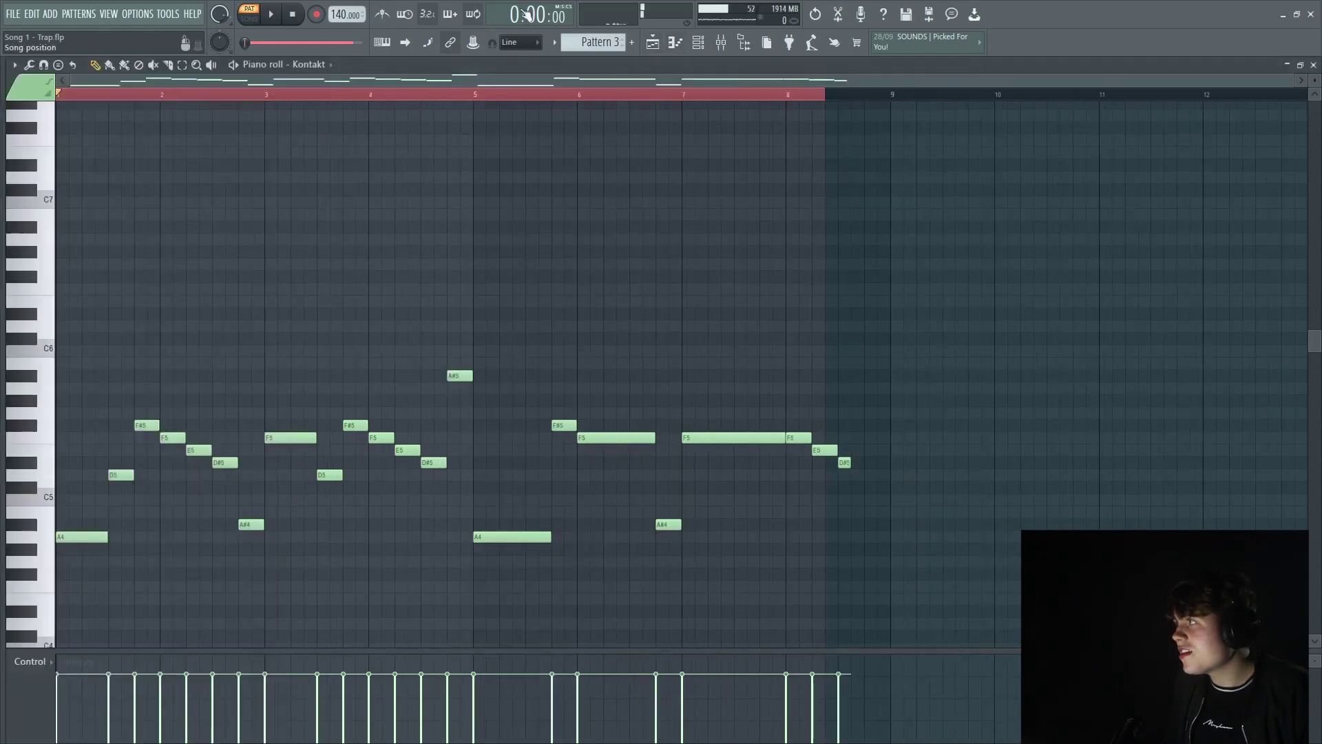
pyautogui.click(658, 44)
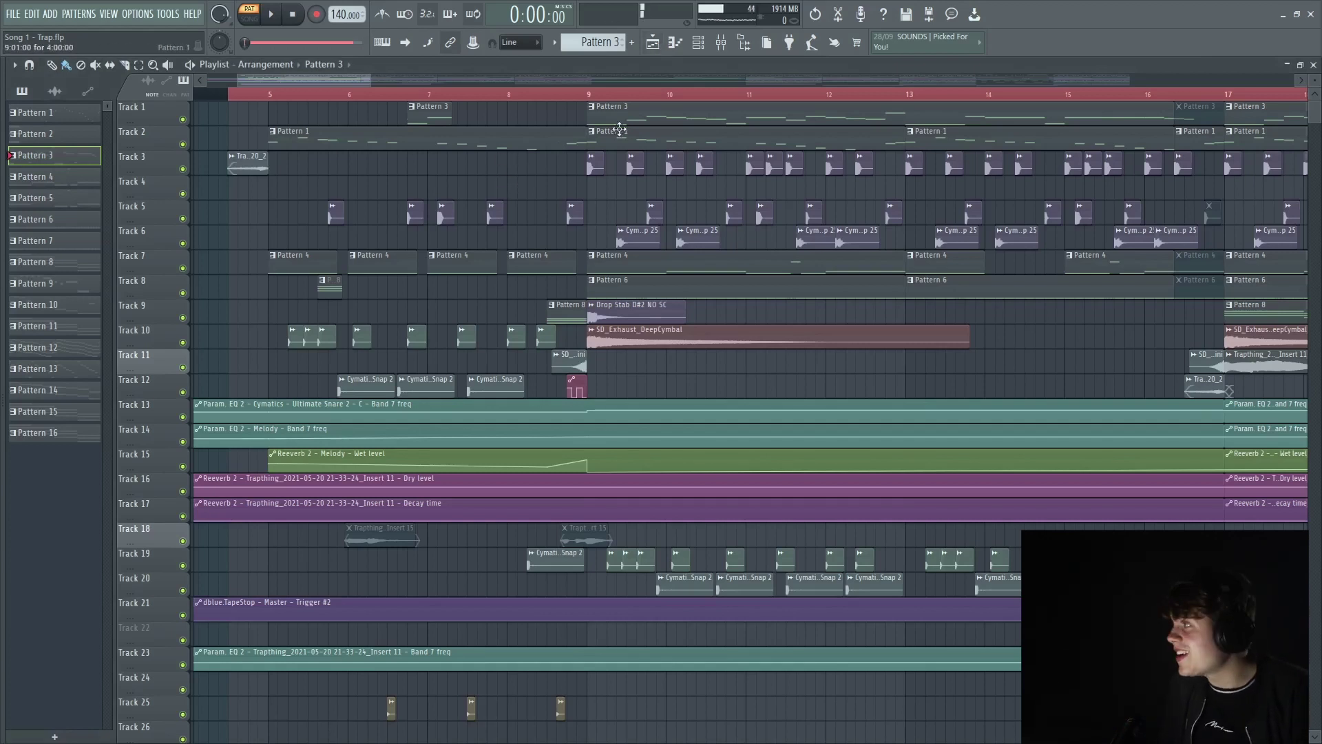
# Play the song from bar 9 into bar 15 with only the Melody mixer track soloed, and restore the other tracks.
pyautogui.click(591, 95)
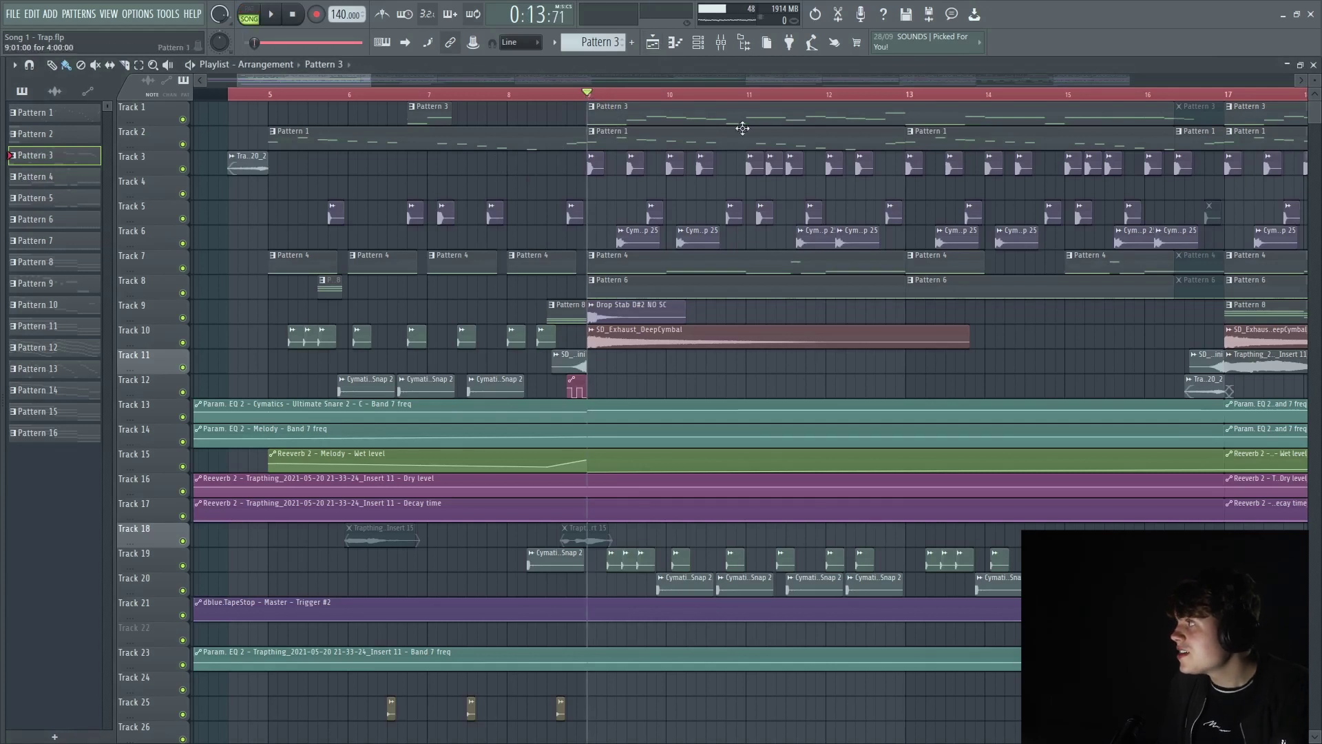
pyautogui.click(743, 43)
pyautogui.click(744, 43)
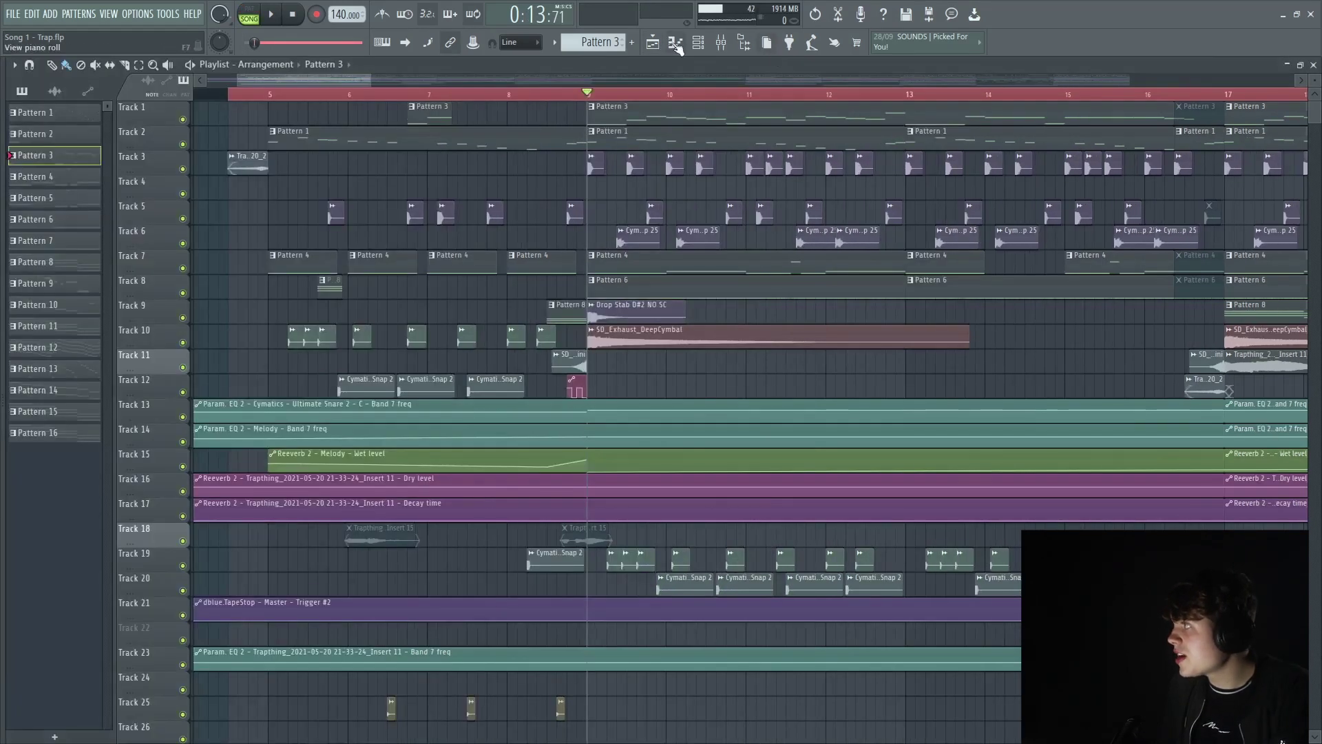
pyautogui.click(731, 43)
pyautogui.click(188, 349)
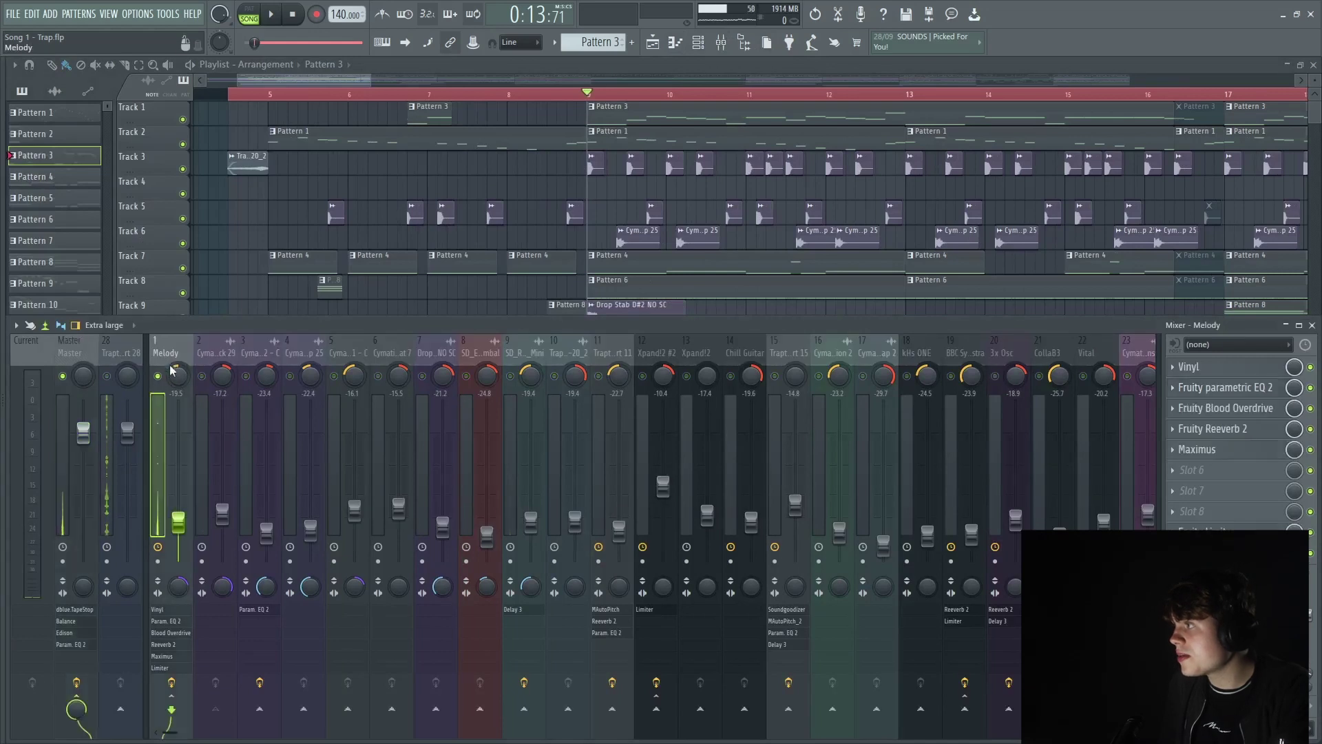
pyautogui.press('space')
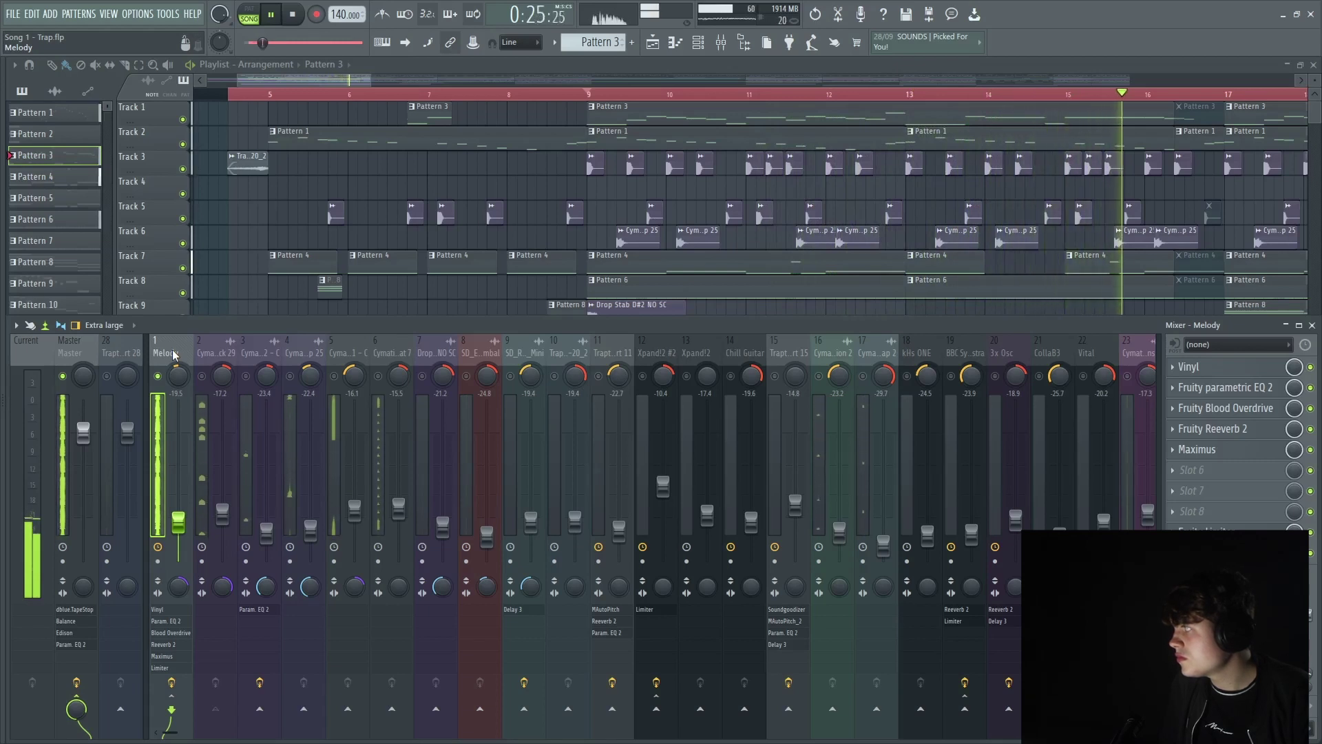
pyautogui.press('space')
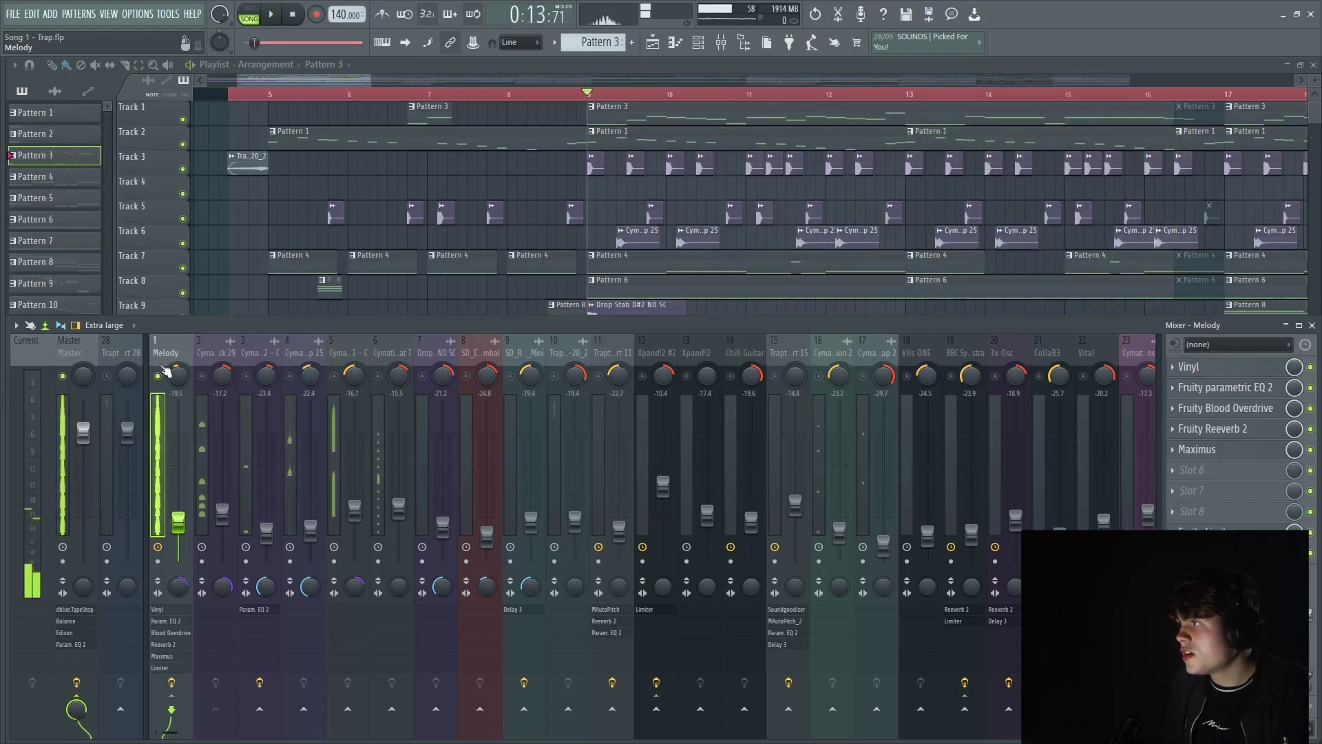
pyautogui.rightClick(160, 375)
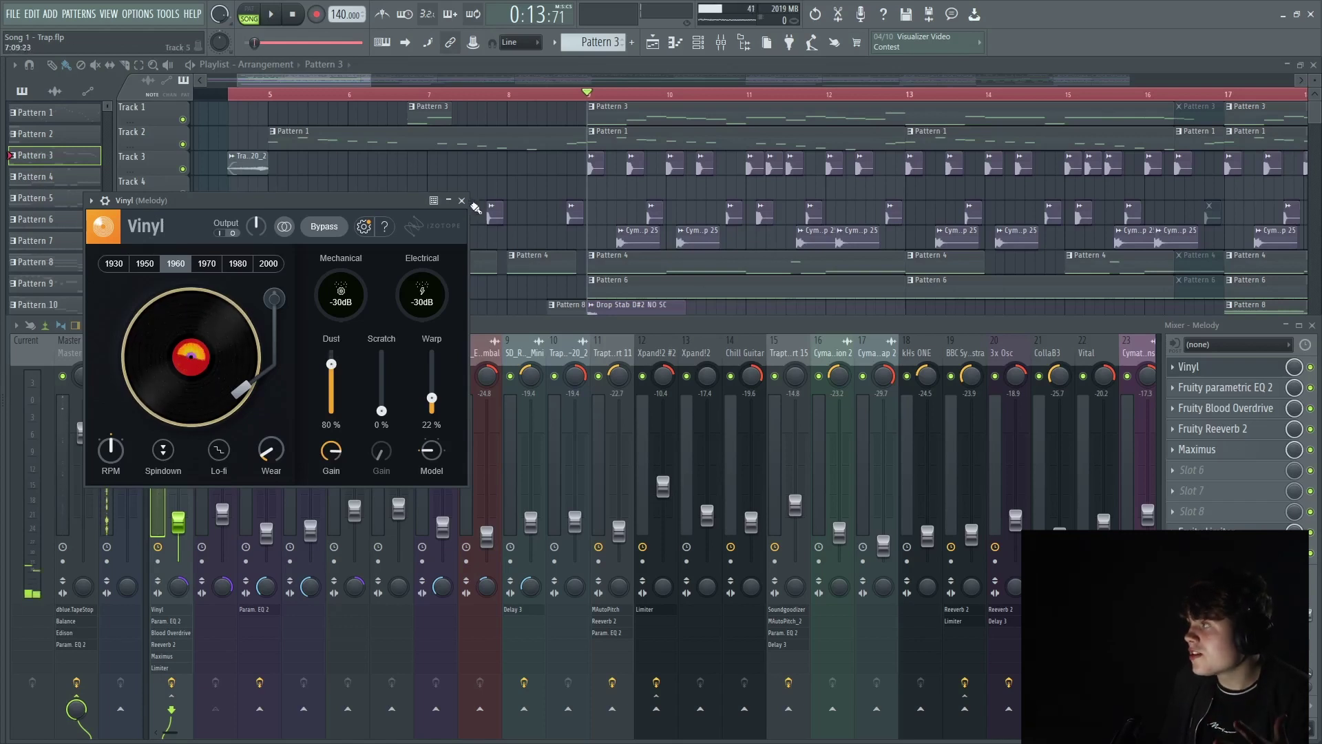
# Inspect the Vinyl, Fruity parametric EQ 2, Fruity Blood Overdrive and Fruity Reeverb 2 settings on the Melody mixer track.
pyautogui.click(461, 200)
pyautogui.click(176, 622)
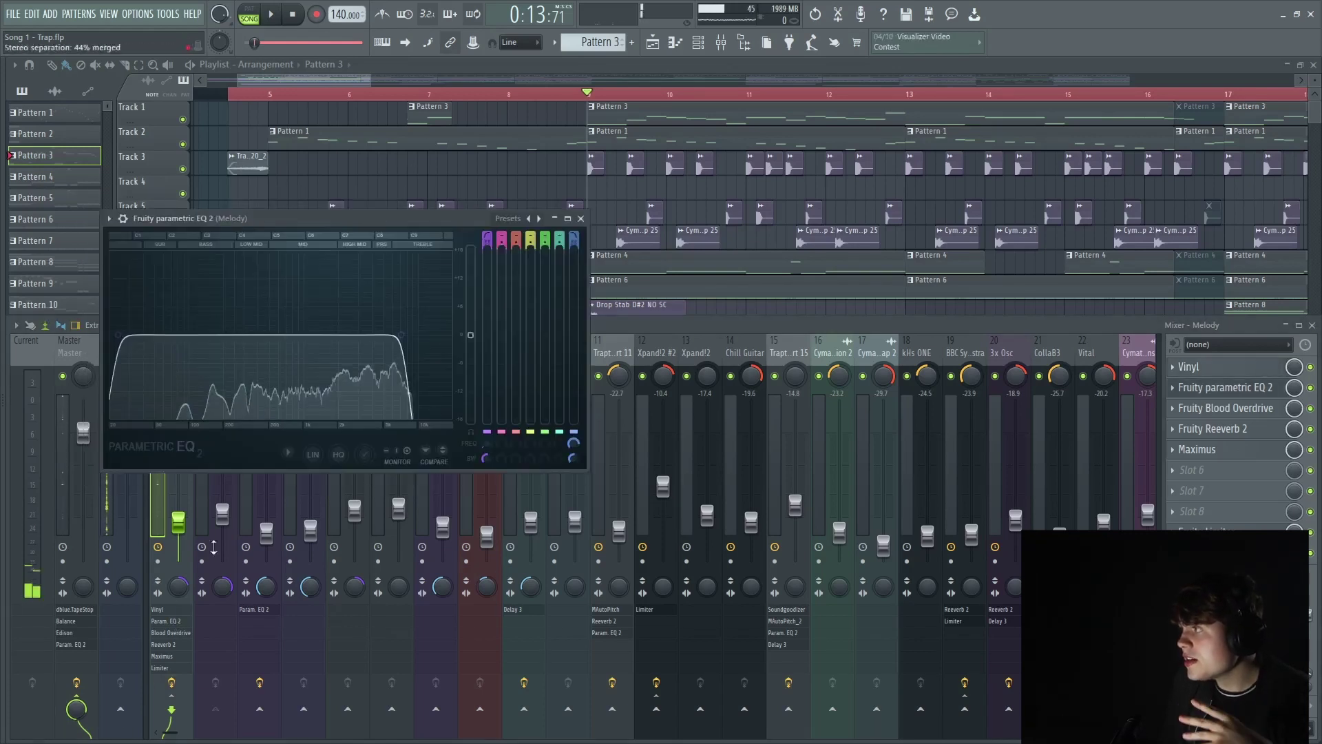
pyautogui.click(581, 218)
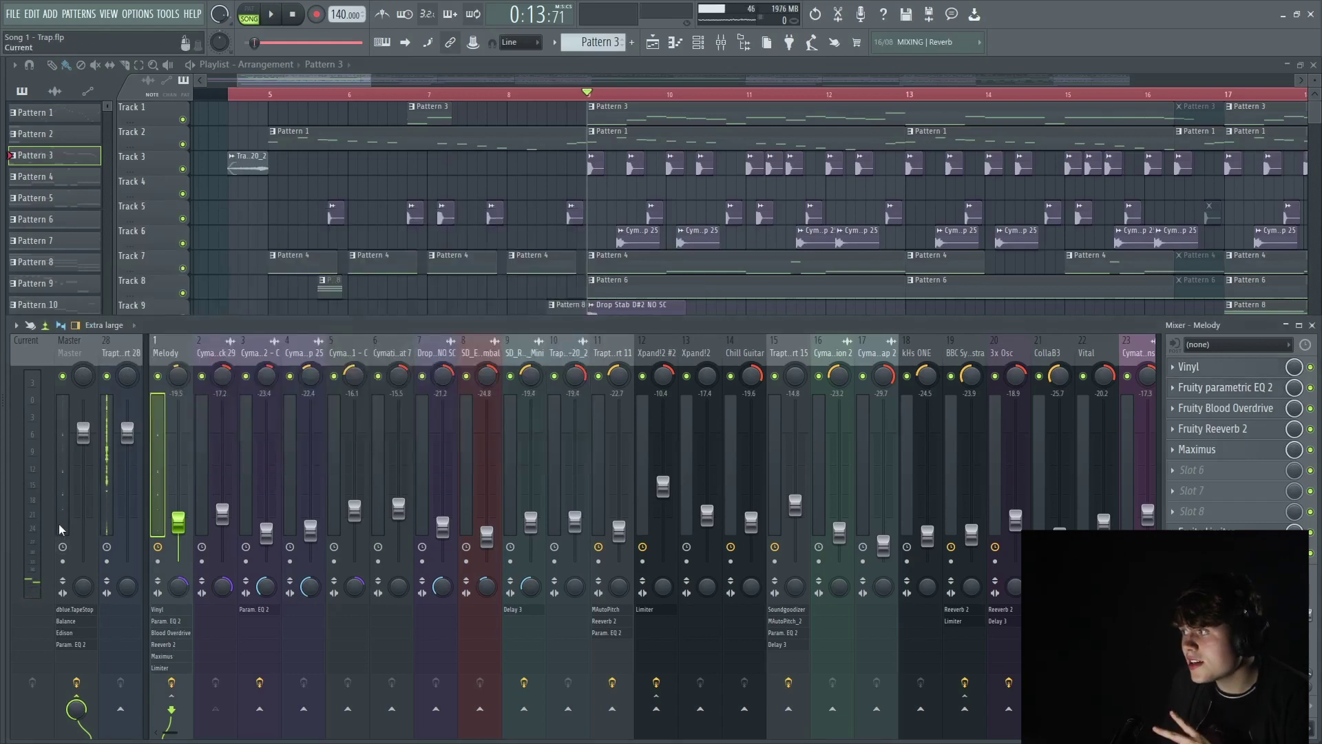
pyautogui.click(178, 633)
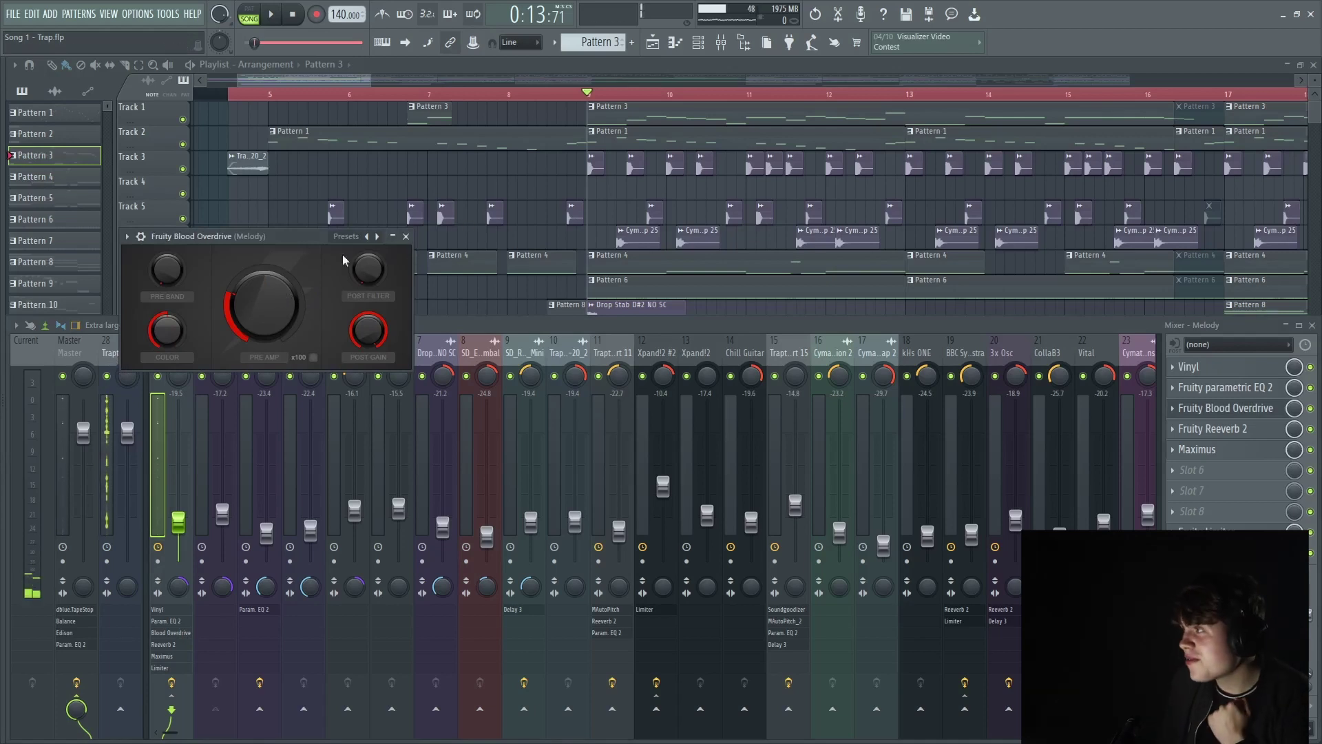
pyautogui.click(406, 237)
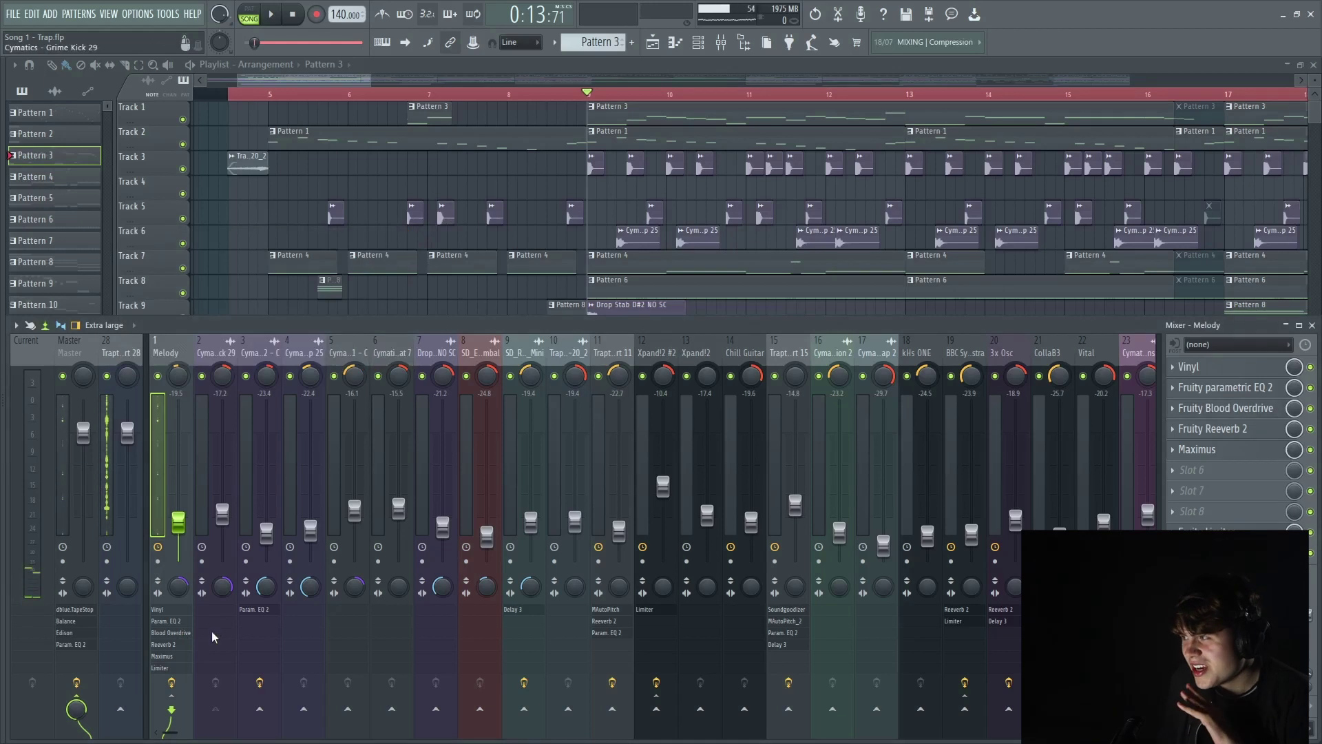
pyautogui.click(175, 643)
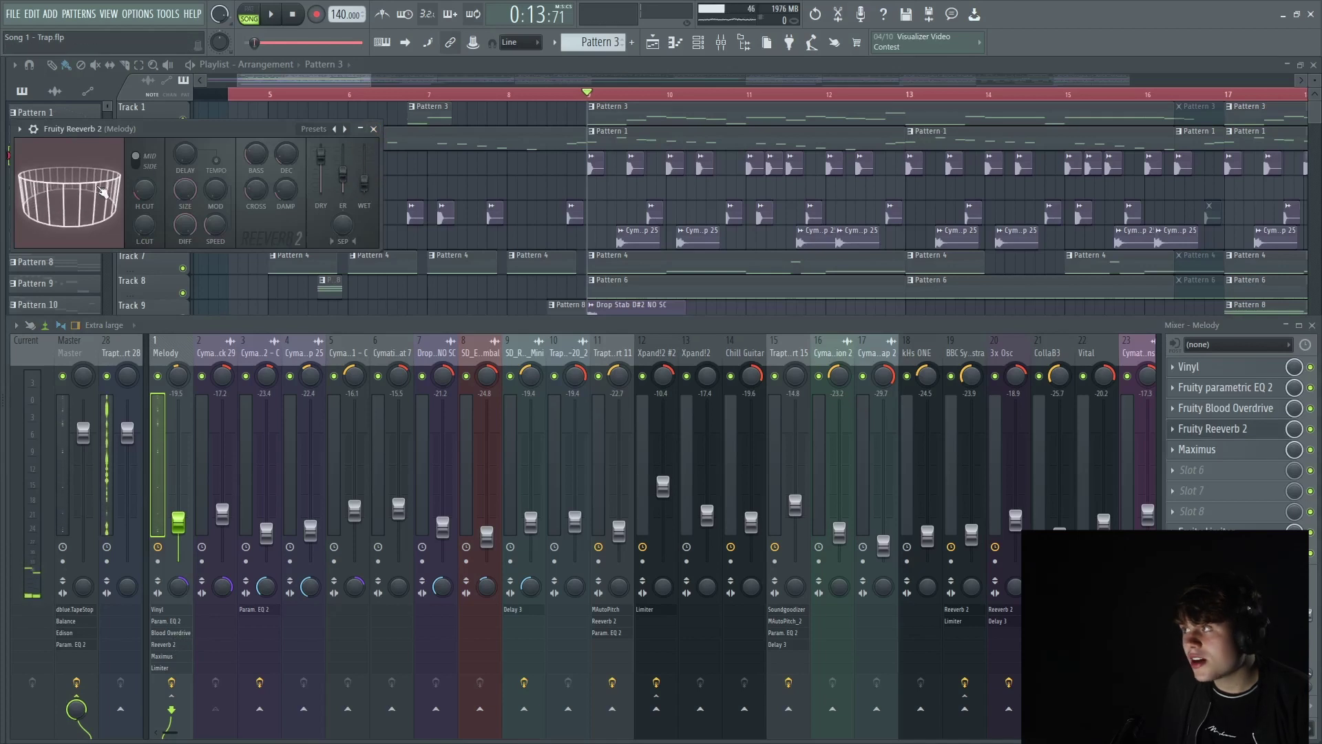
pyautogui.click(375, 130)
# Inspect Maximus on the Melody mixer track while briefly playing the melody soloed from bar 9.
pyautogui.click(165, 657)
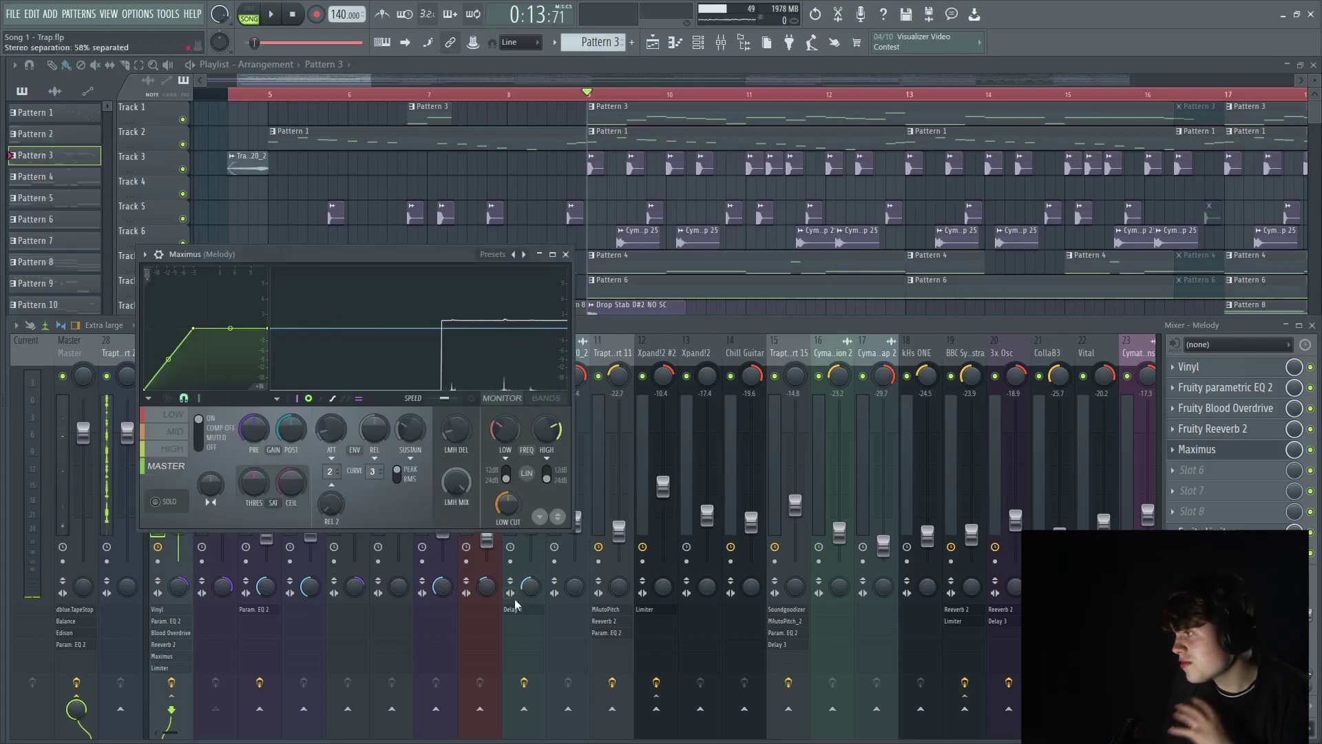
pyautogui.moveTo(430, 255); pyautogui.dragTo(953, 228)
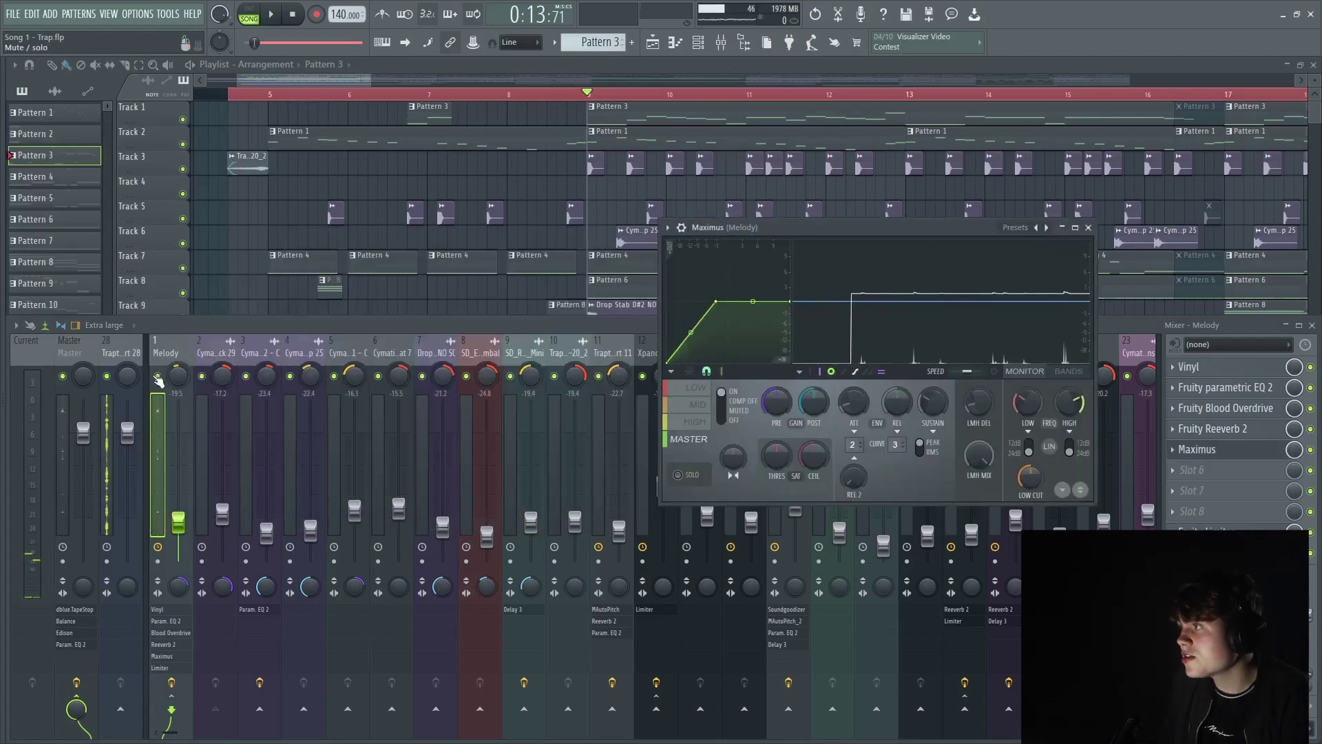
pyautogui.click(174, 344)
pyautogui.press('space')
pyautogui.press('space')
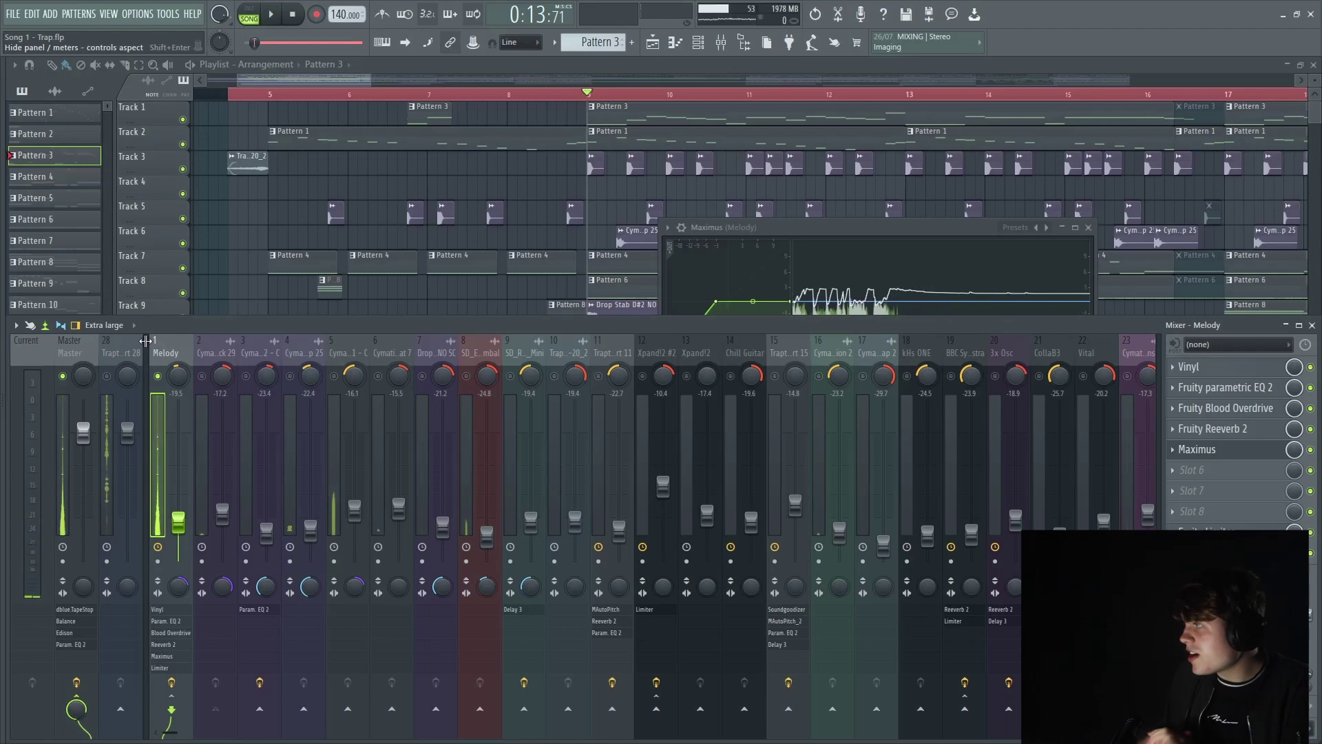
pyautogui.moveTo(700, 227); pyautogui.dragTo(436, 206)
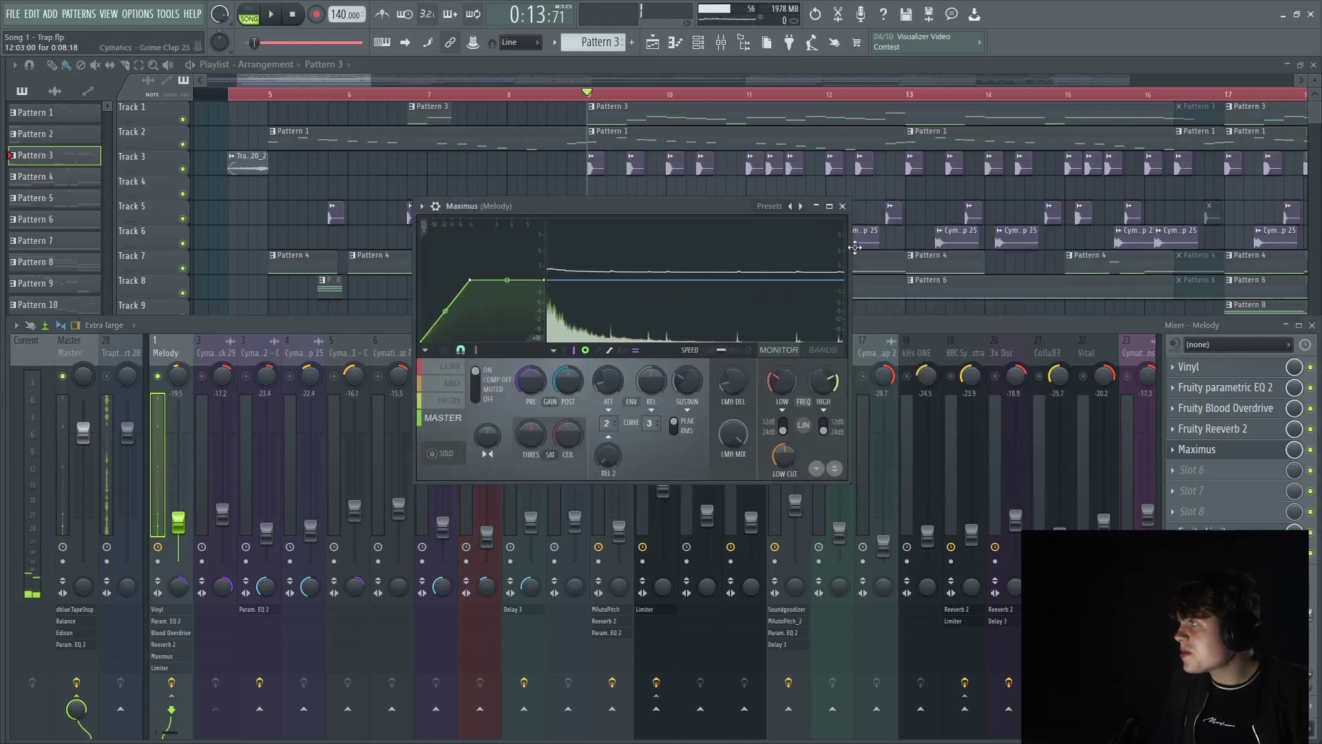
pyautogui.click(162, 655)
# Check the Fruity Limiter settings on the Melody mixer track and return to the full playlist.
pyautogui.click(157, 667)
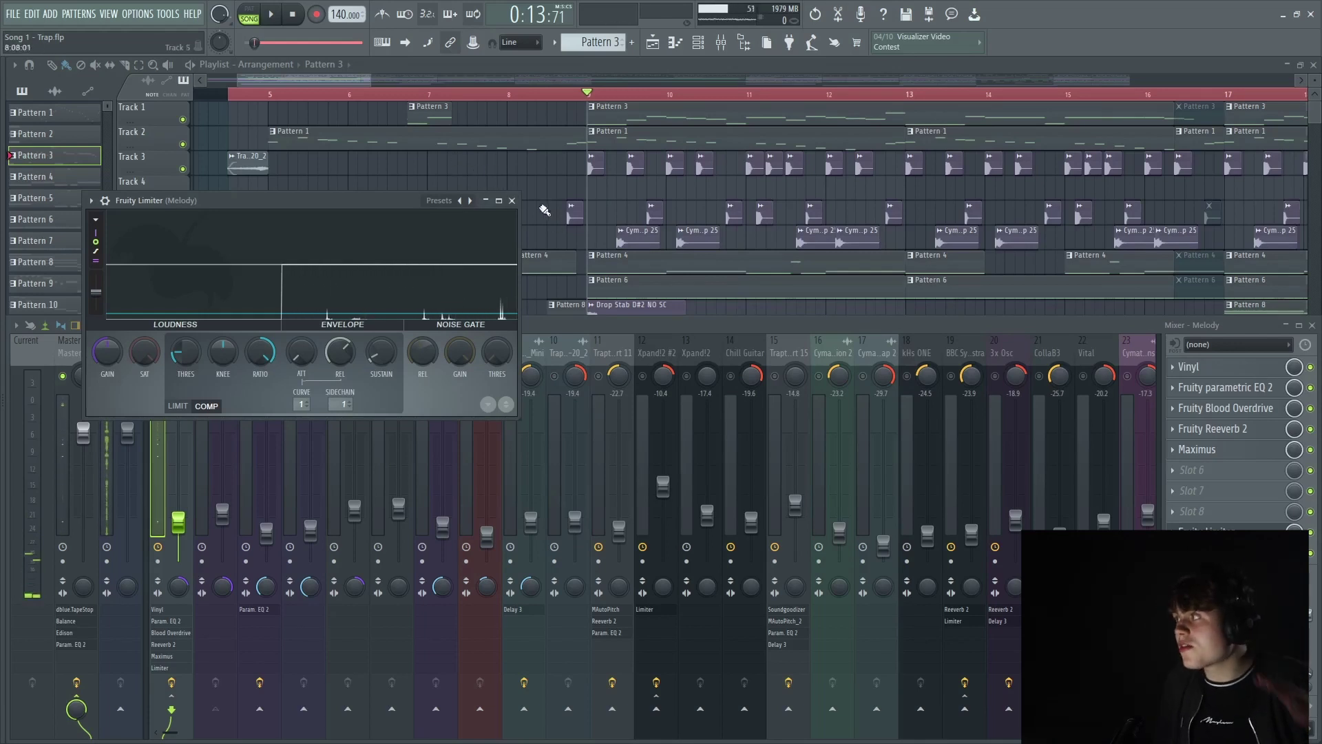
pyautogui.click(512, 200)
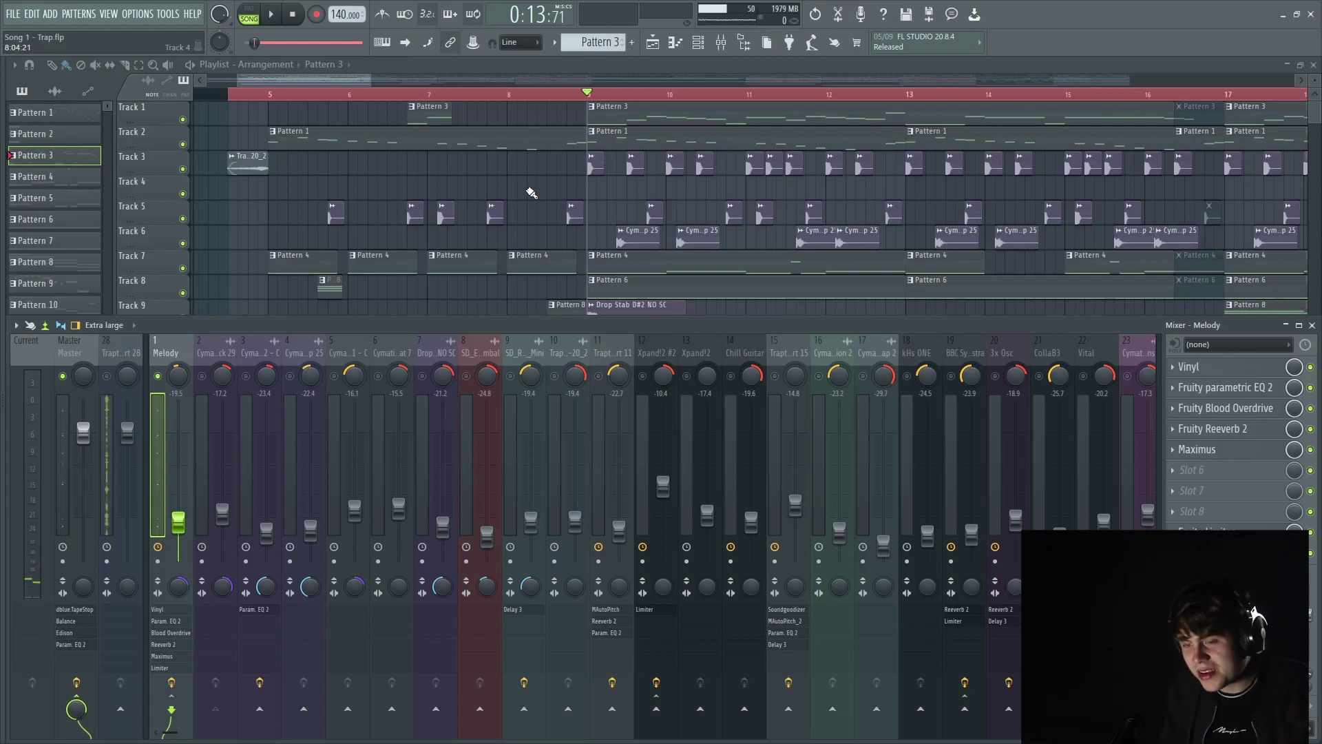
pyautogui.press('F9')
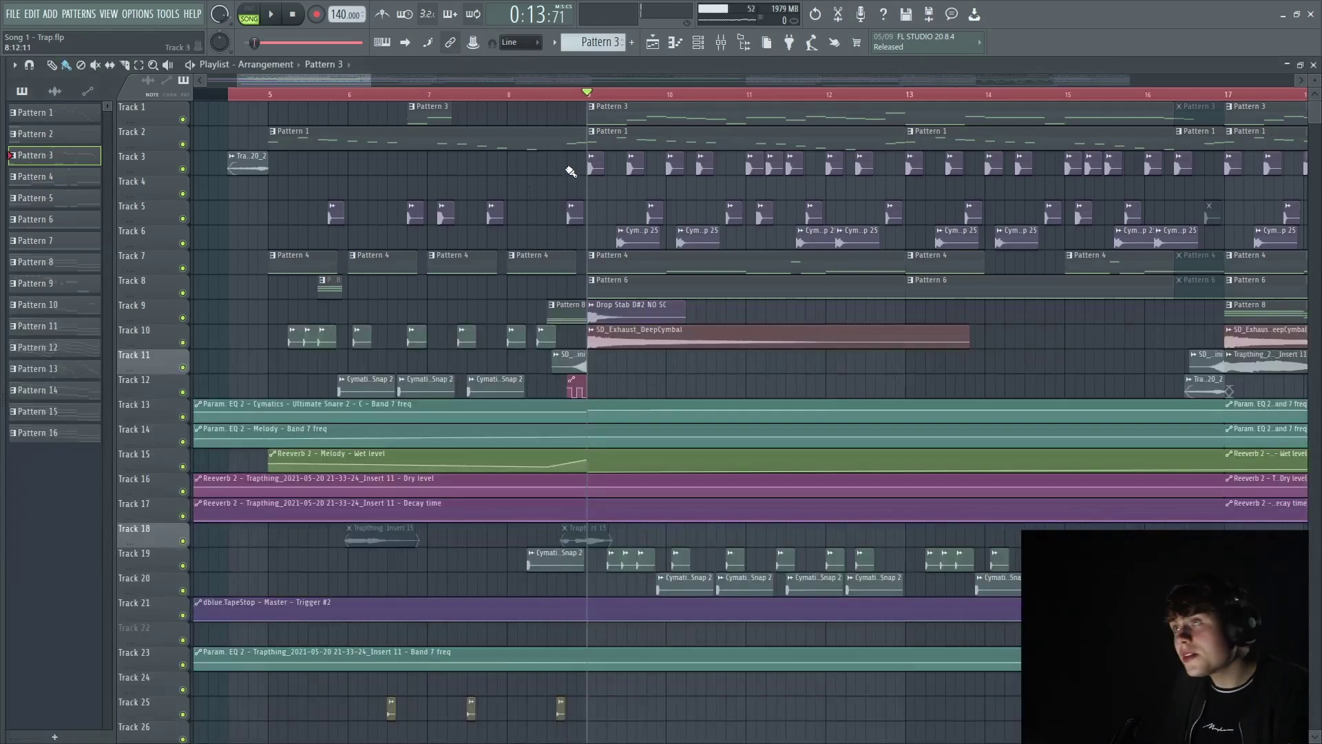
# Audition the Grime Kick 29 clip at bar 9 on Track 3, check the mixer, and briefly play the drop.
pyautogui.click(592, 163)
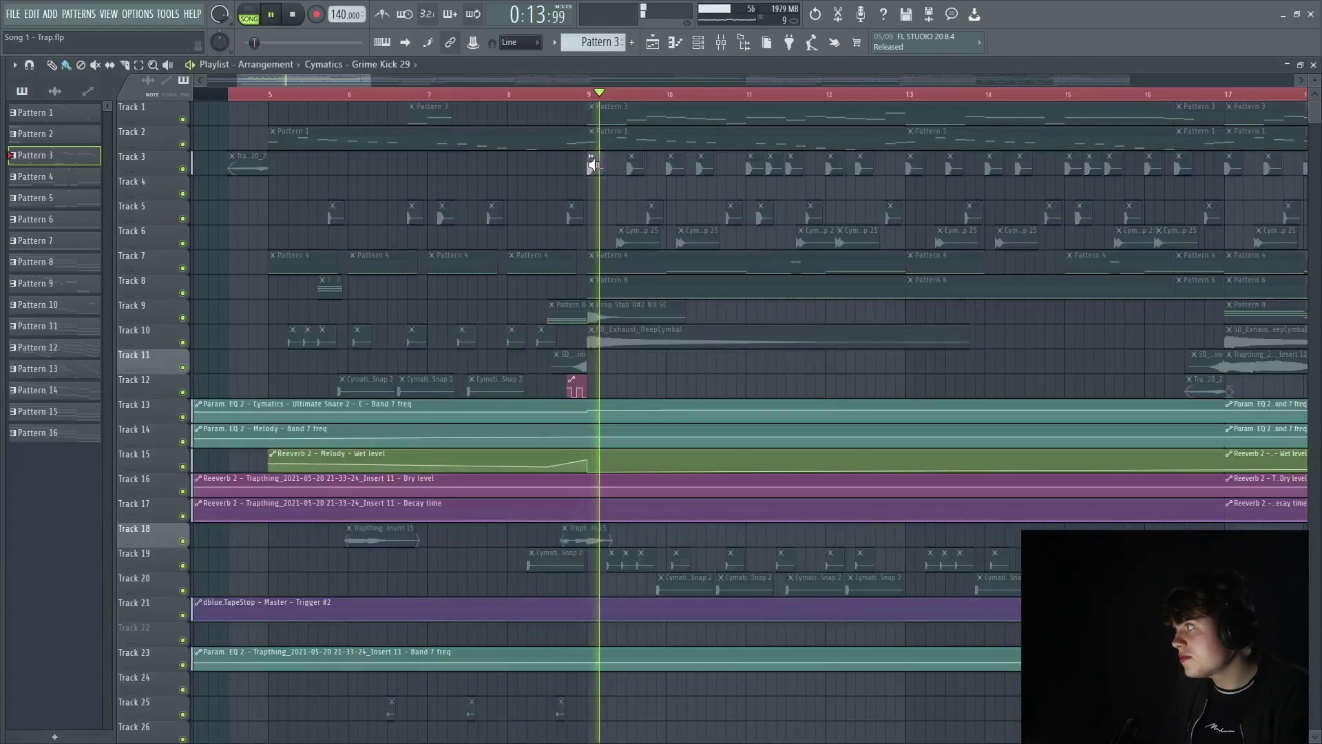
pyautogui.click(723, 47)
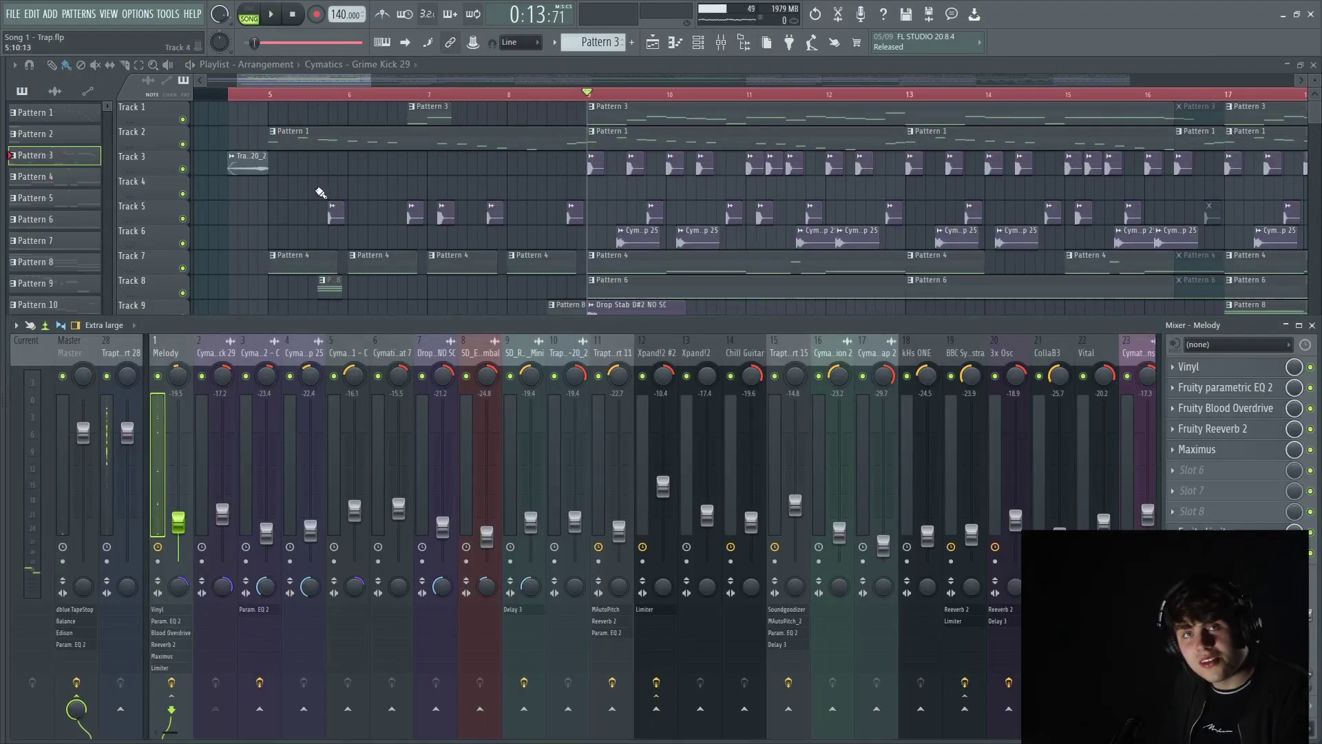
pyautogui.press('F9')
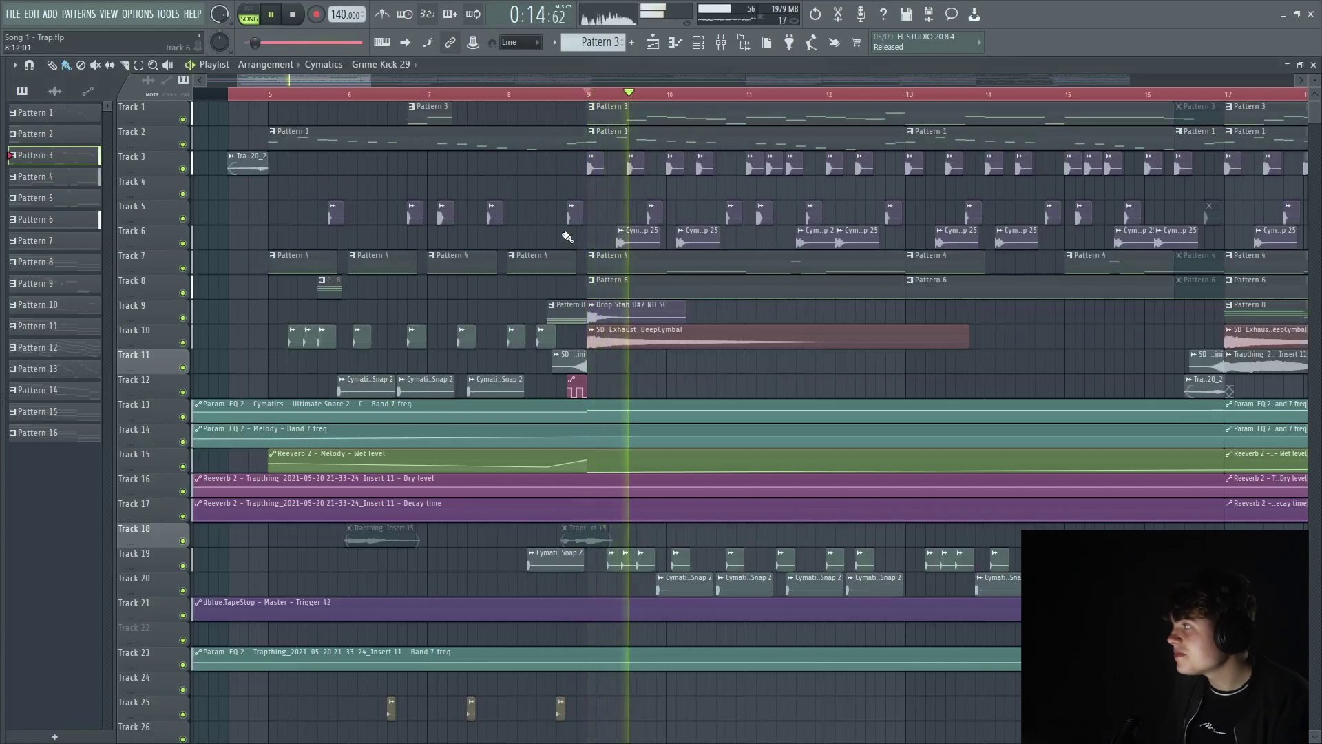
pyautogui.press('space')
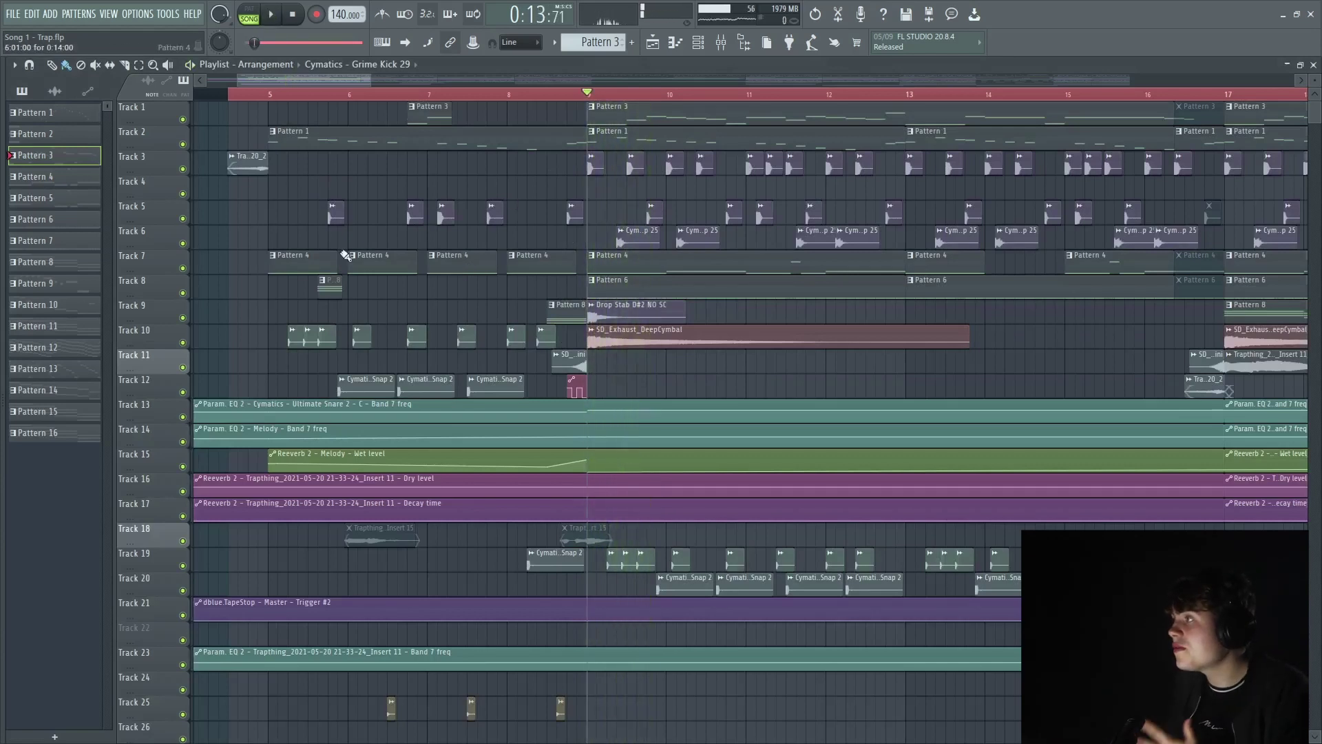
# Audition the Track 3 kicks soloed from bar 9, and replay the drop with all tracks restored.
pyautogui.rightClick(183, 170)
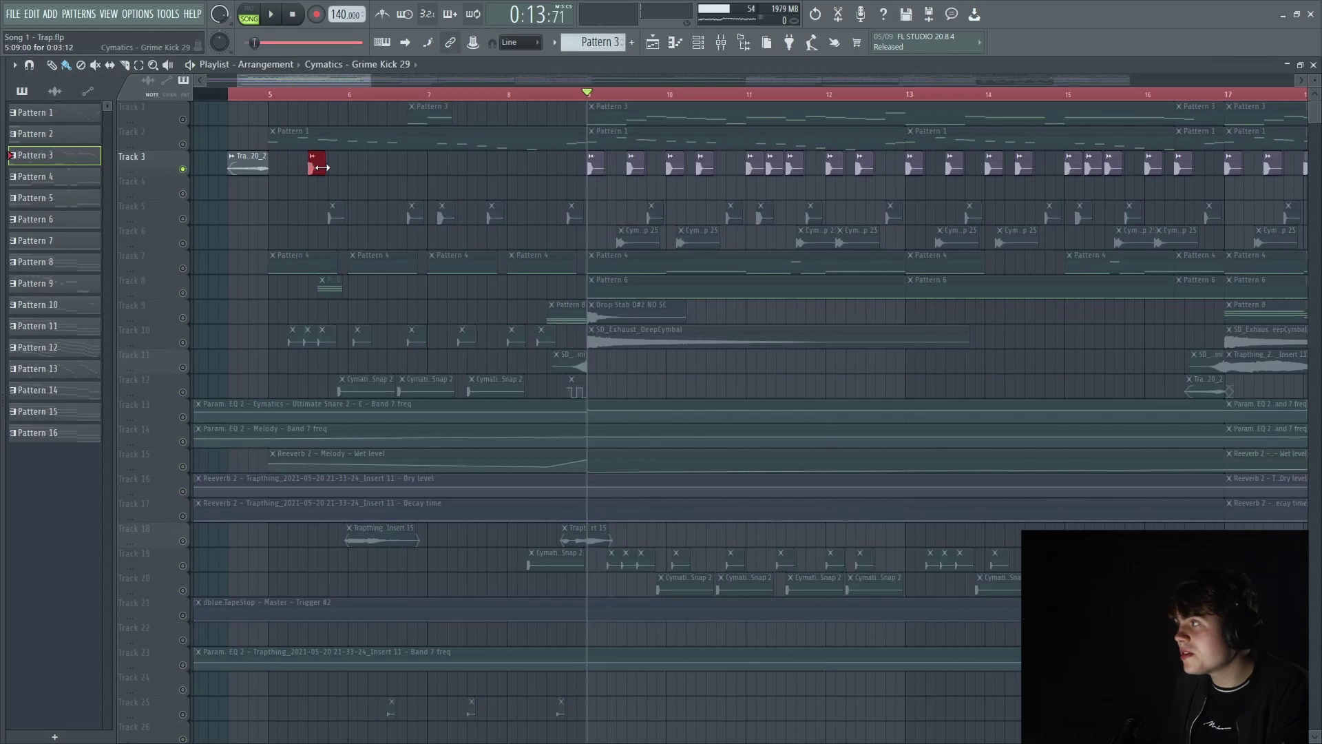
pyautogui.press('space')
pyautogui.press('space')
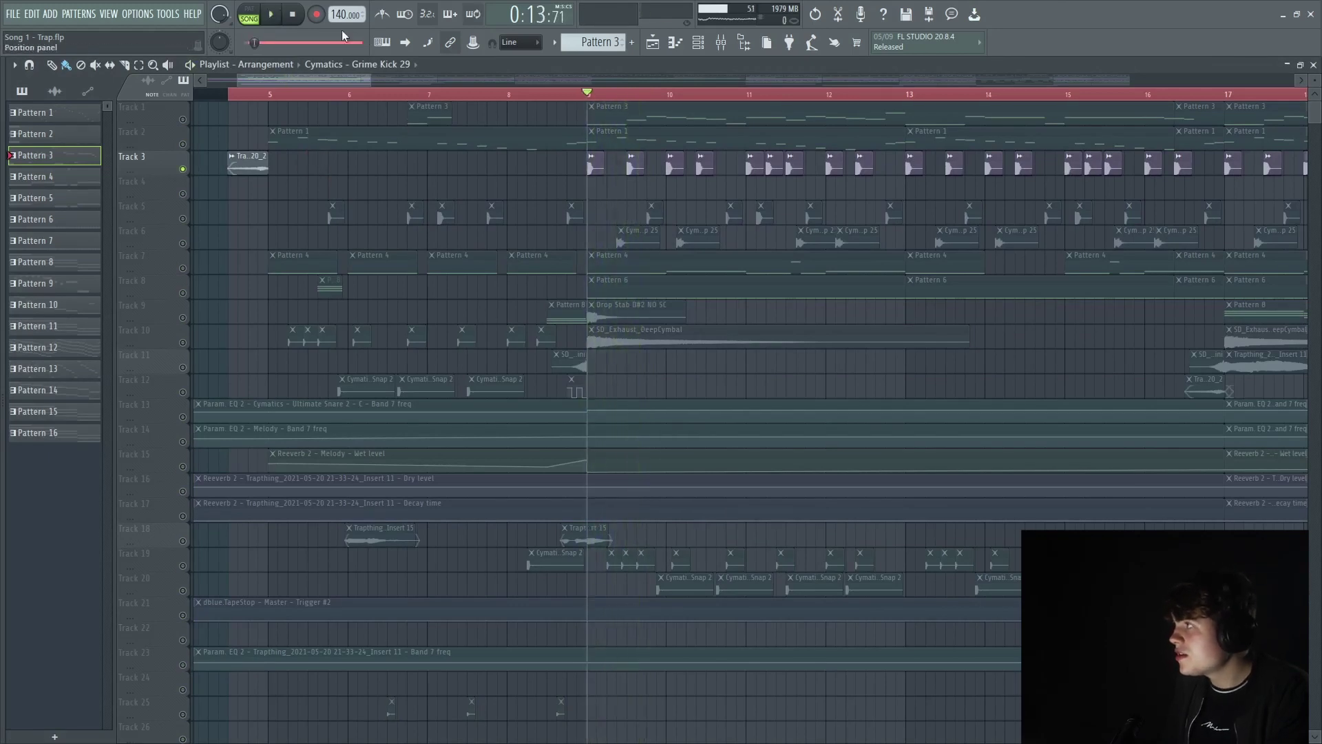
pyautogui.press('space')
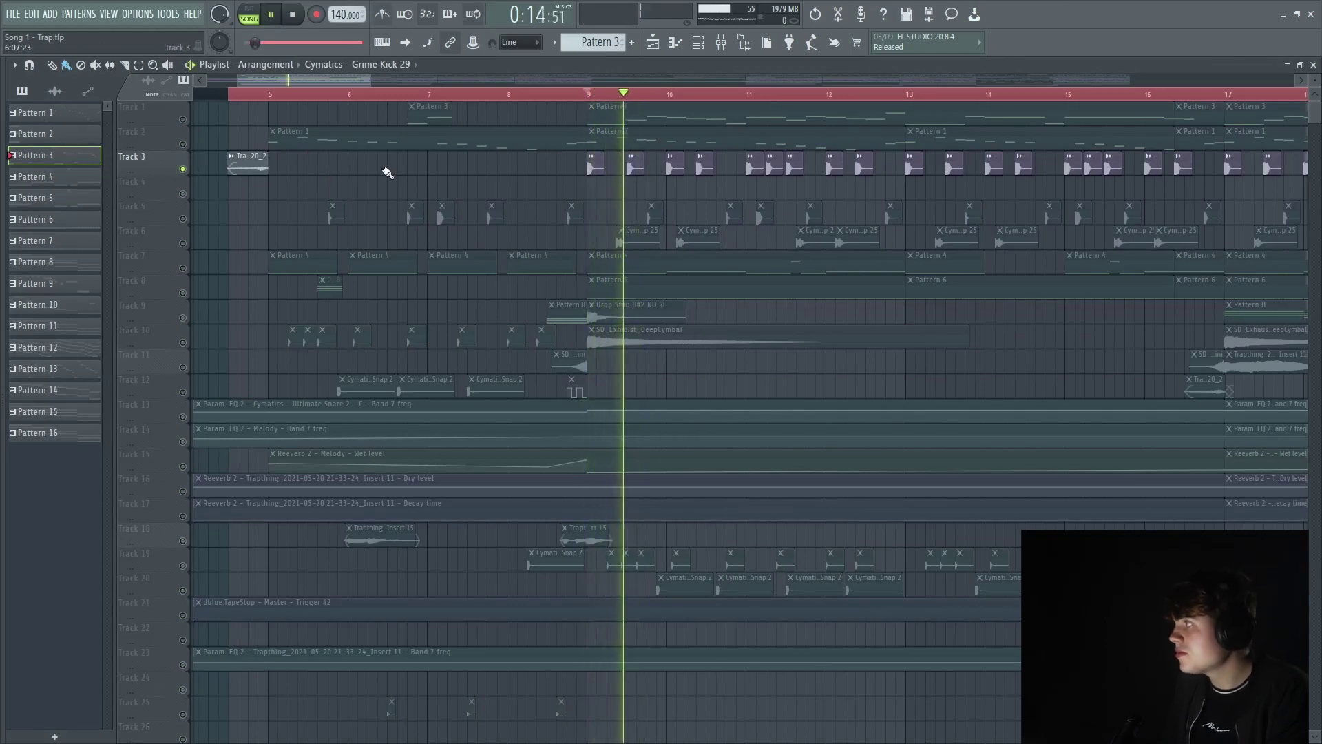
pyautogui.press('space')
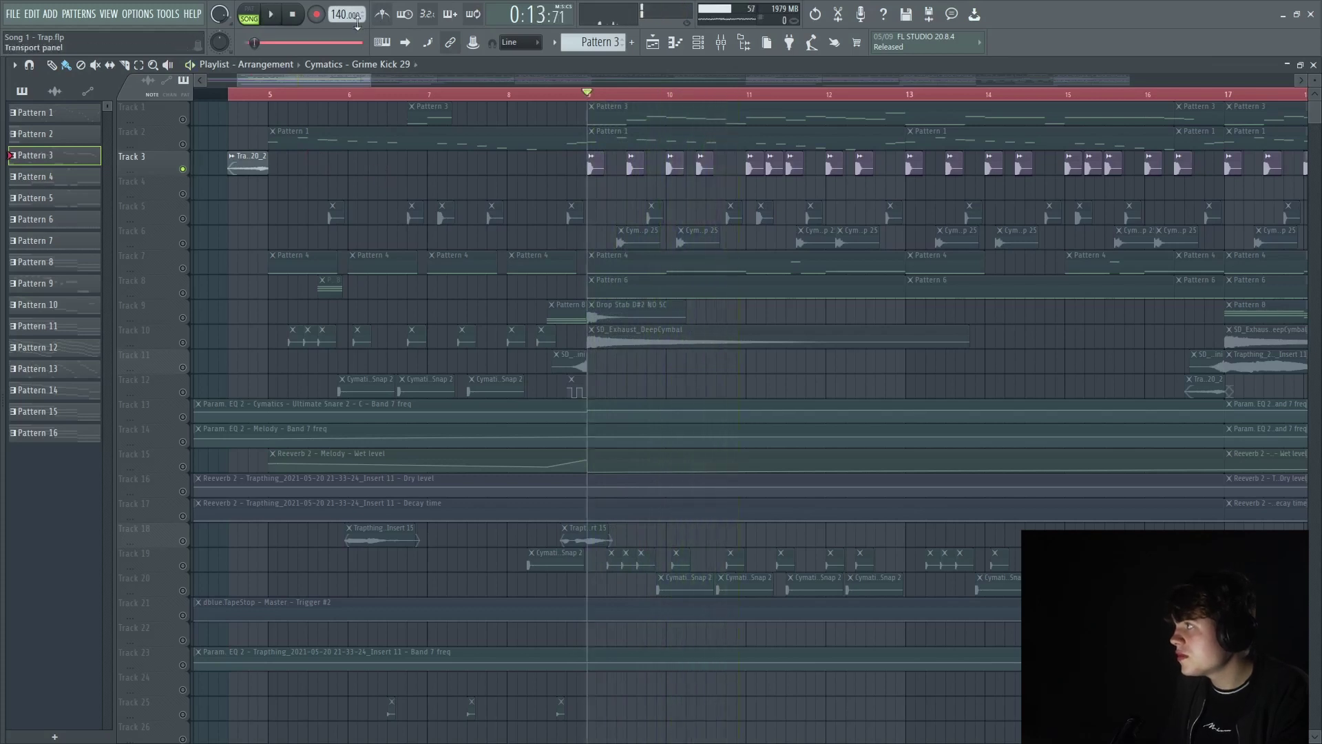
pyautogui.rightClick(190, 168)
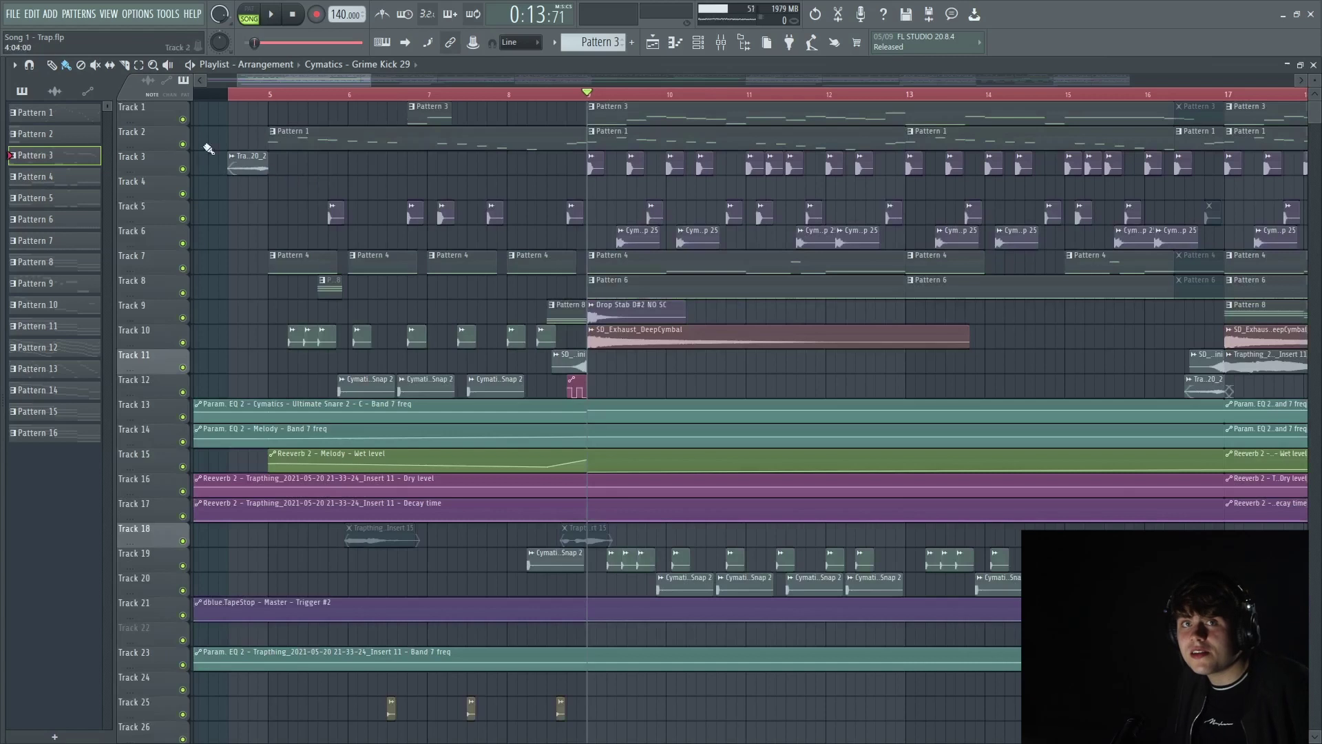
pyautogui.press('space')
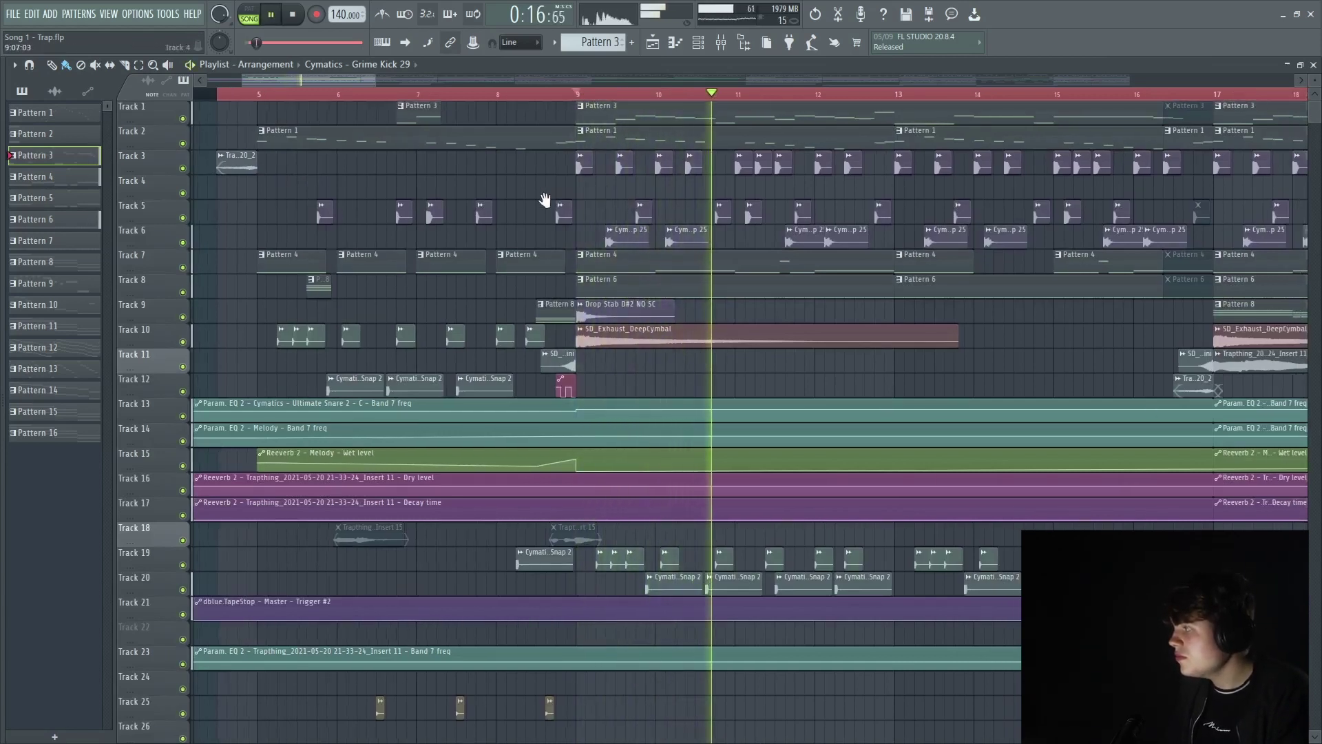
pyautogui.press('space')
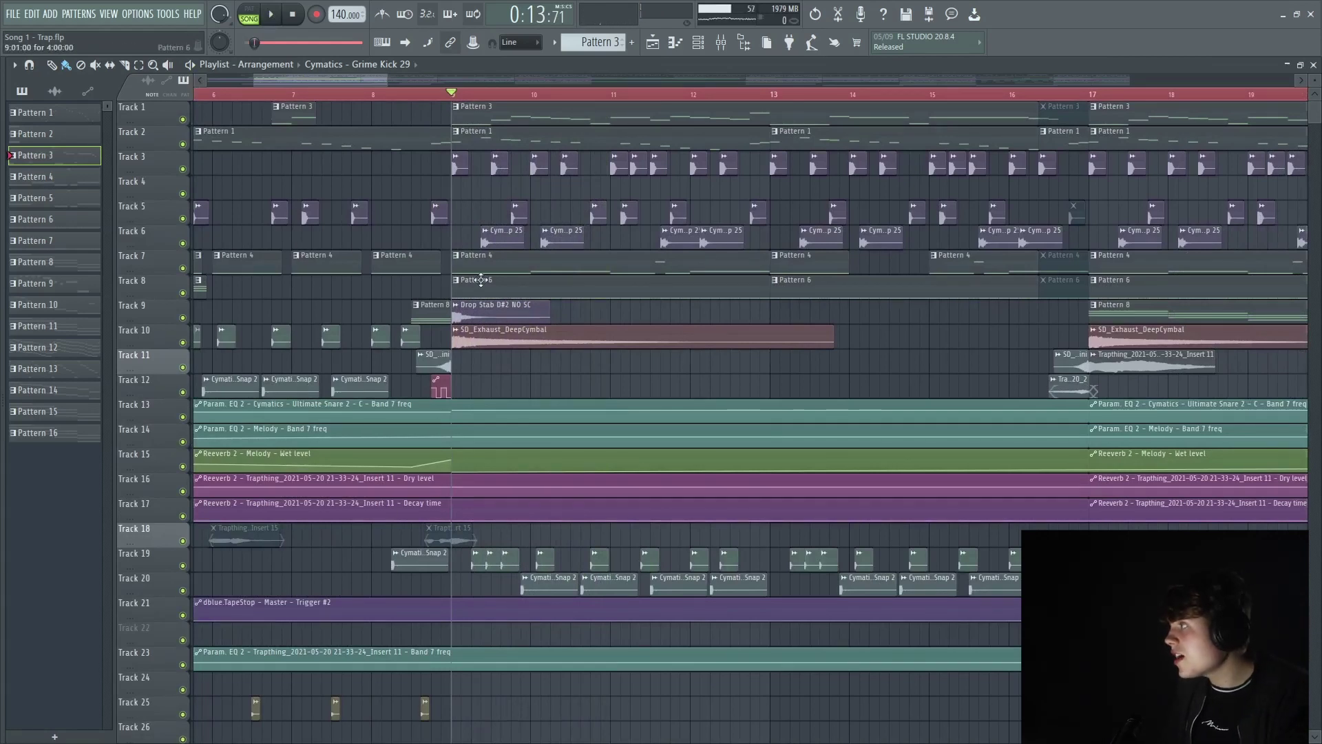
# Audition the Track 8 Pattern 6 clip soloed from bar 9, and examine its Cymatics - Hihat 7 notes.
pyautogui.keyDown('ctrl'); pyautogui.keyDown('alt'); pyautogui.rightClick(463, 292); pyautogui.keyUp('alt'); pyautogui.keyUp('ctrl')
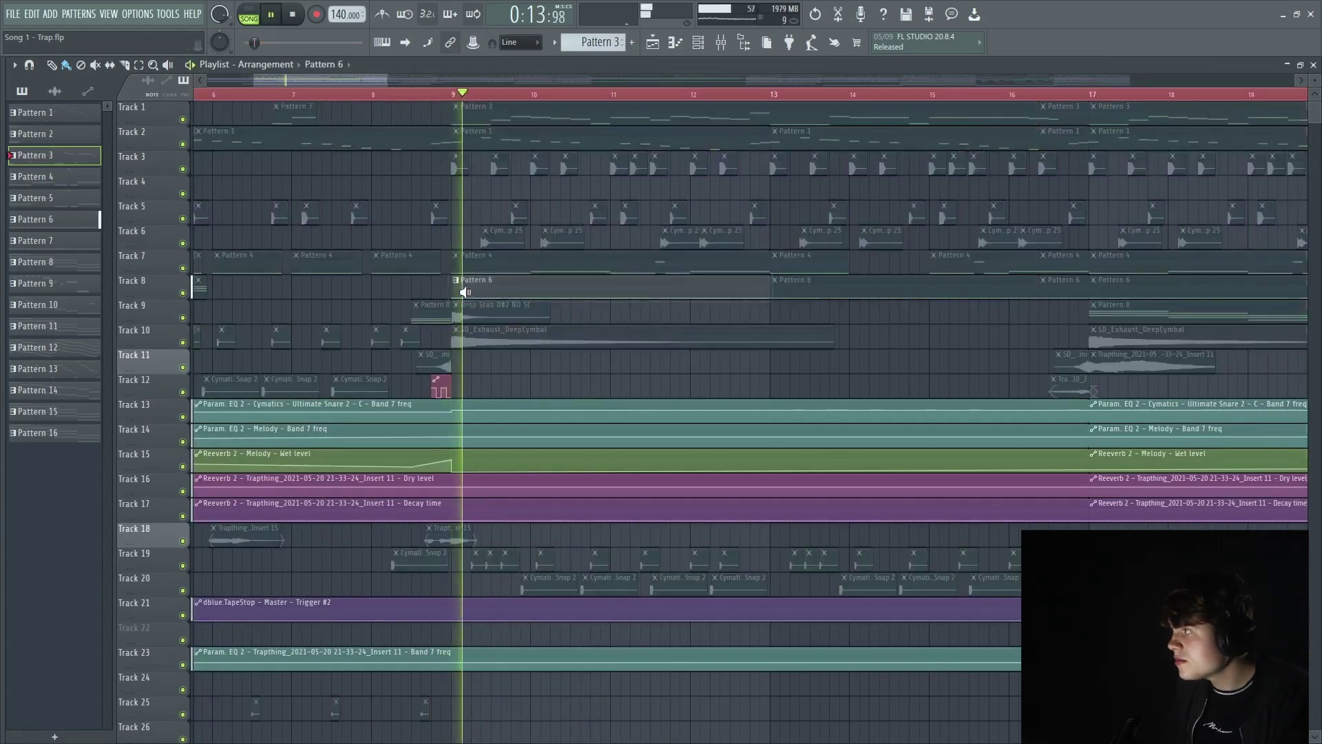
pyautogui.doubleClick(502, 285)
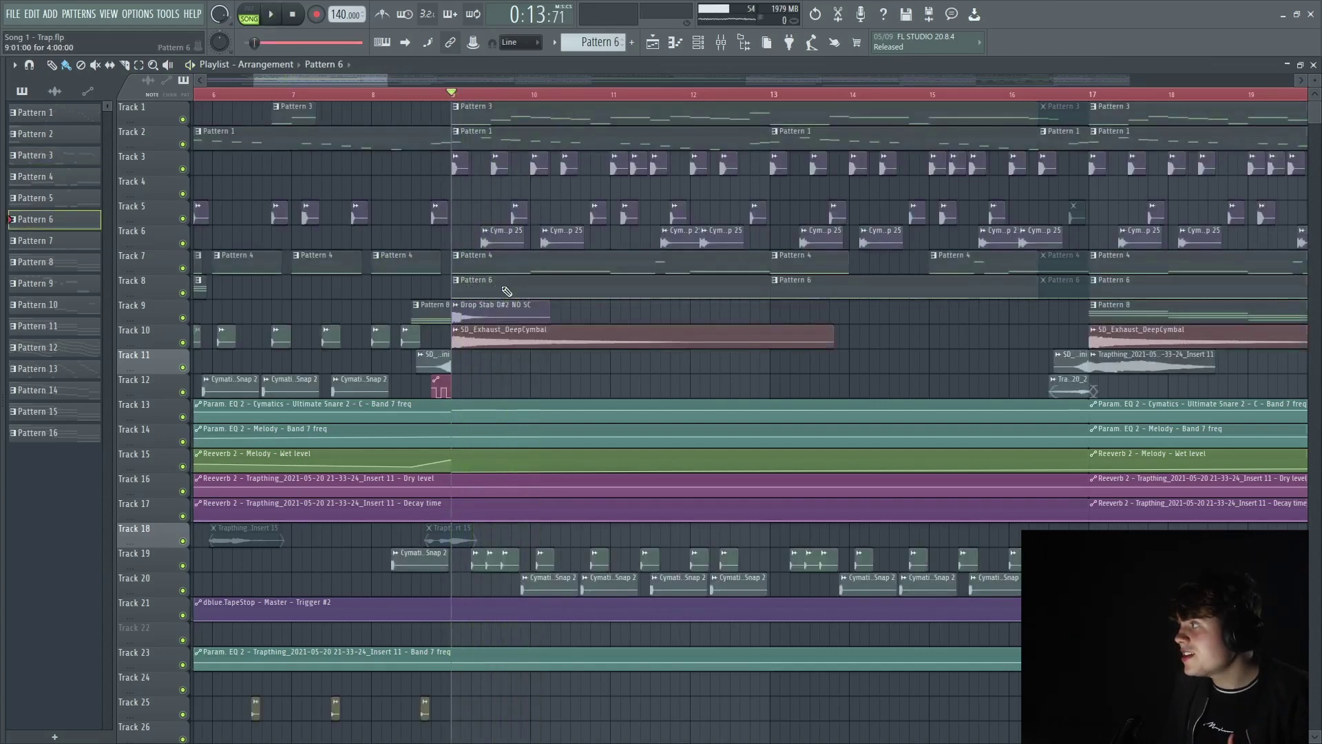
pyautogui.scroll(8, 186, 389)
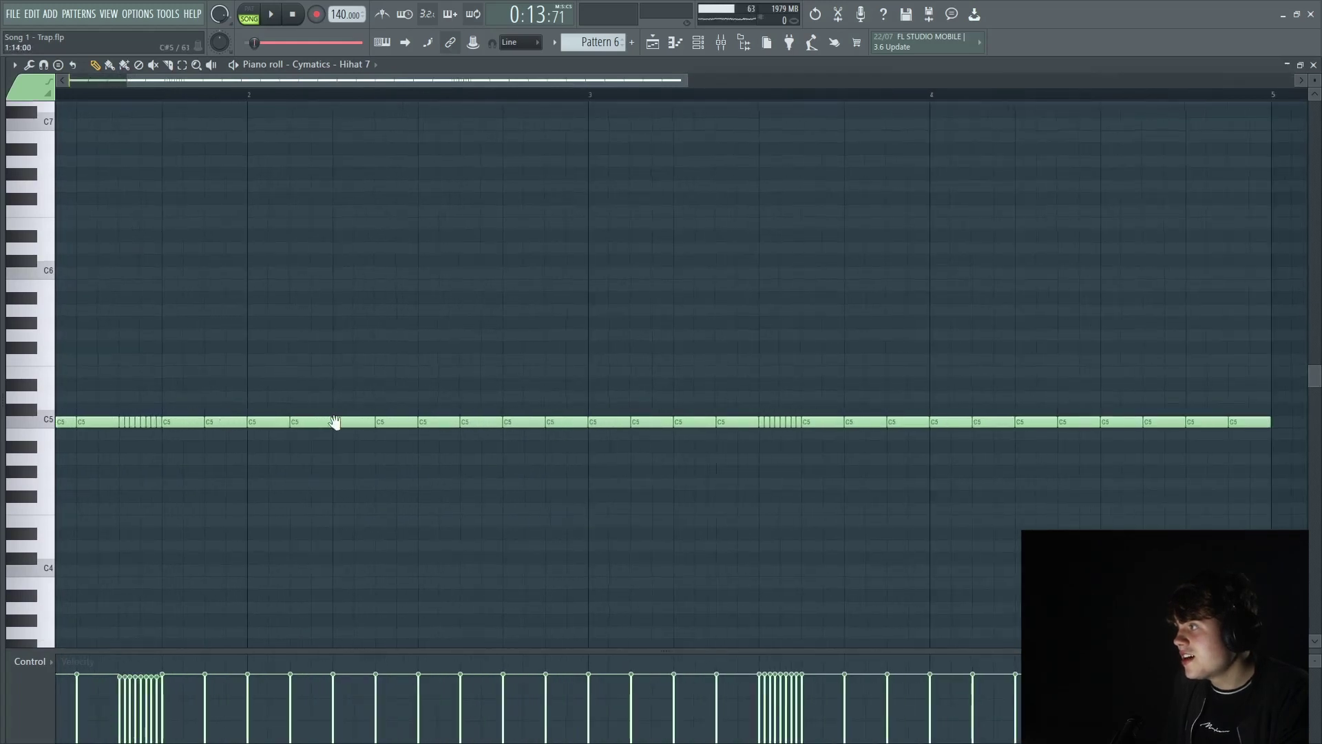
pyautogui.scroll(-7, 188, 441)
pyautogui.scroll(-2, 178, 453)
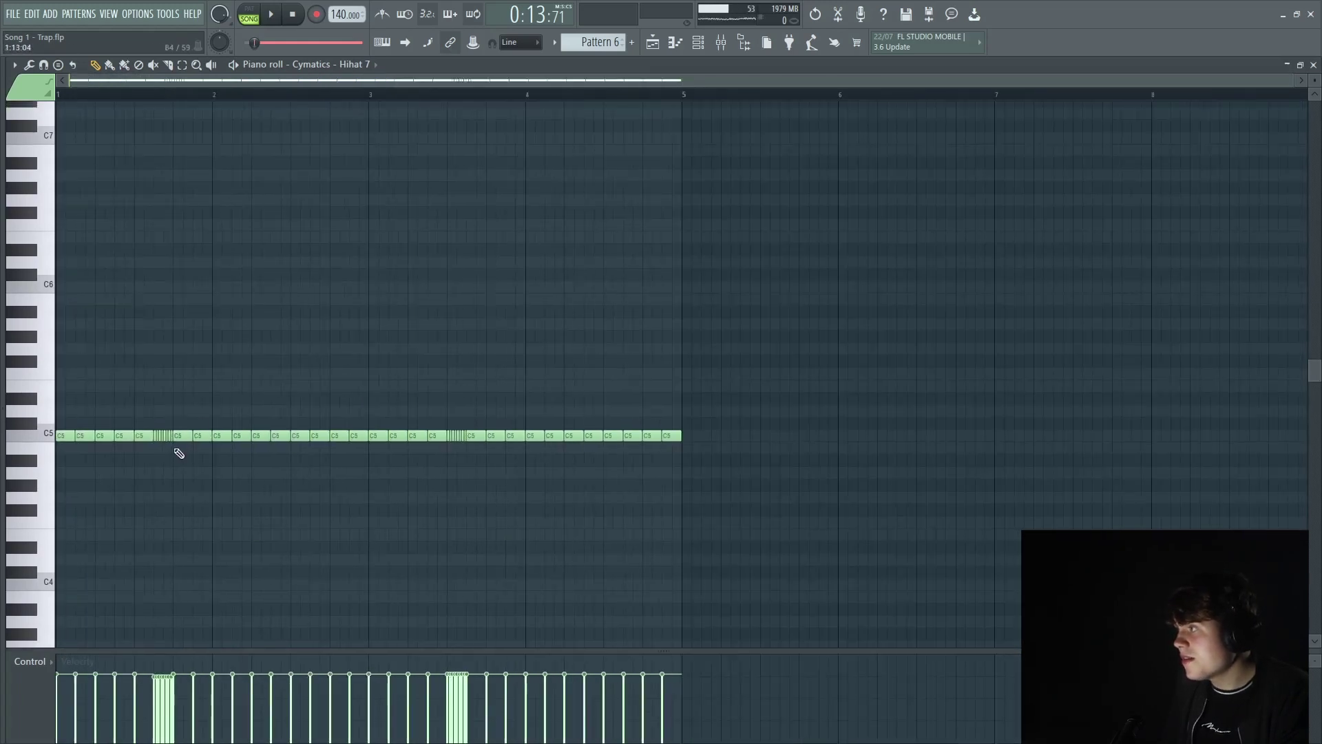
# Play Pattern 6 on its own in pattern mode, and return to the playlist in song mode at bar 9.
pyautogui.press('space')
pyautogui.press('l')
pyautogui.press('space')
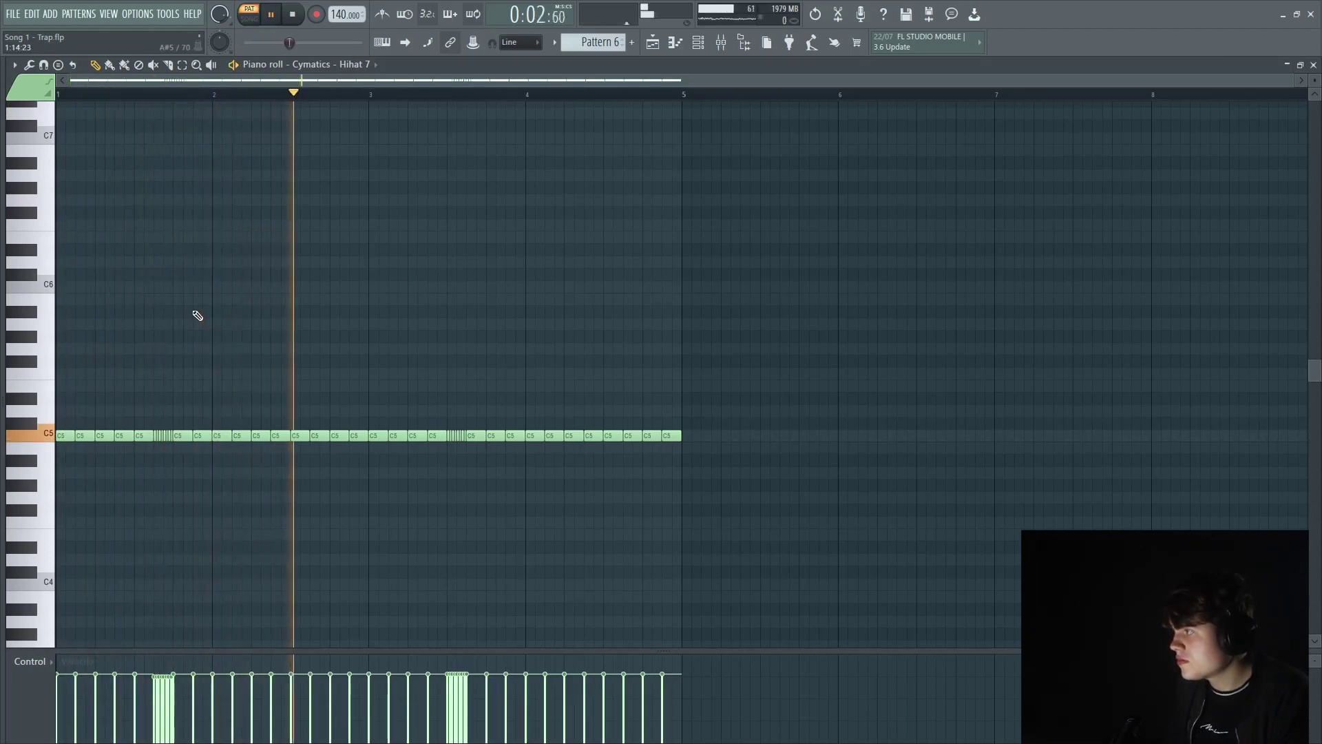
pyautogui.press('space')
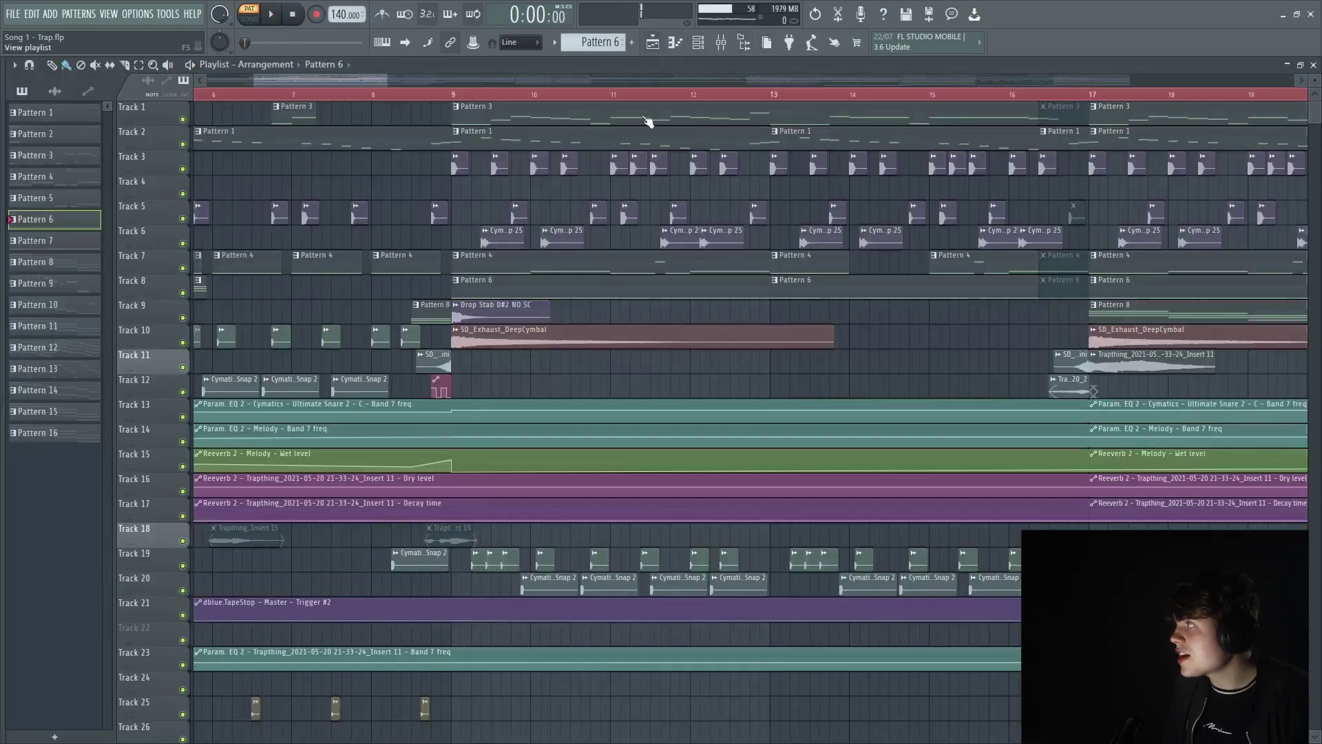
pyautogui.click(653, 43)
pyautogui.click(457, 95)
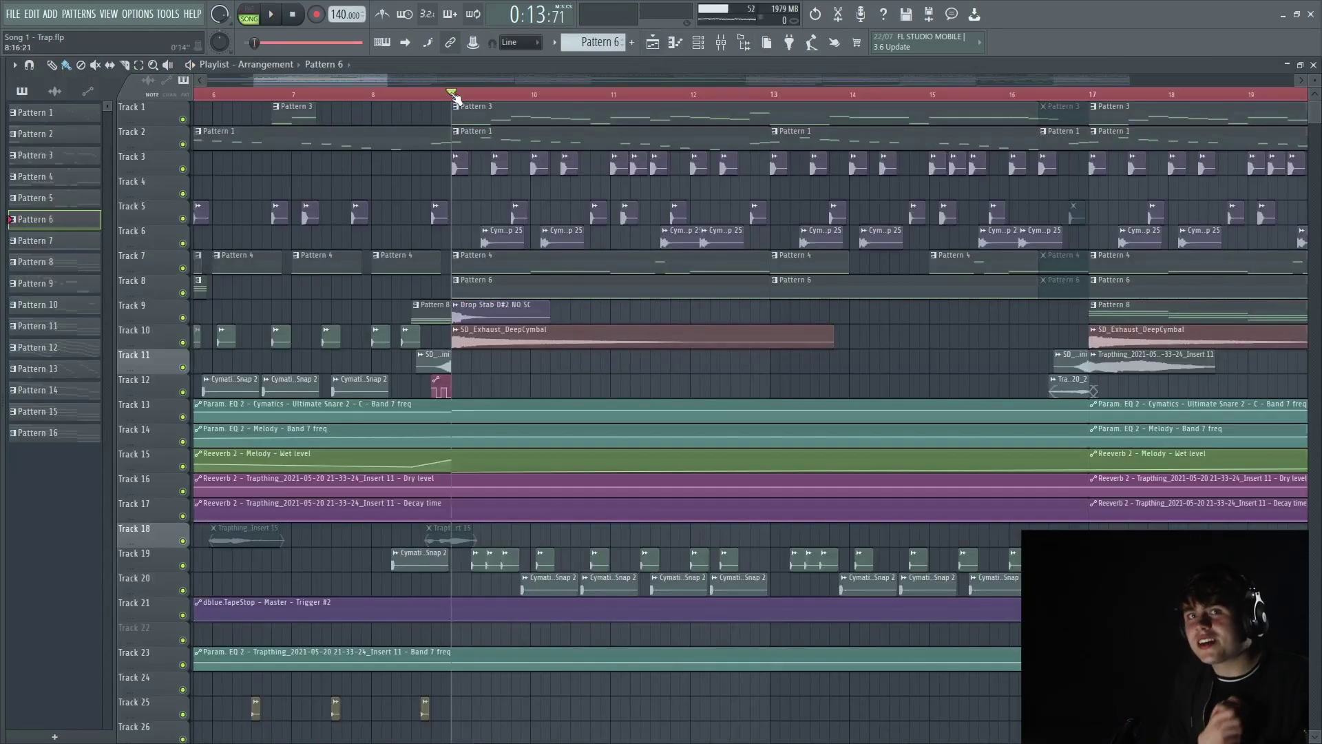
# Briefly play the drop from bar 9, and audition the Drop Stab D#2 NO SC clip soloed on Track 9.
pyautogui.press('space')
pyautogui.press('space')
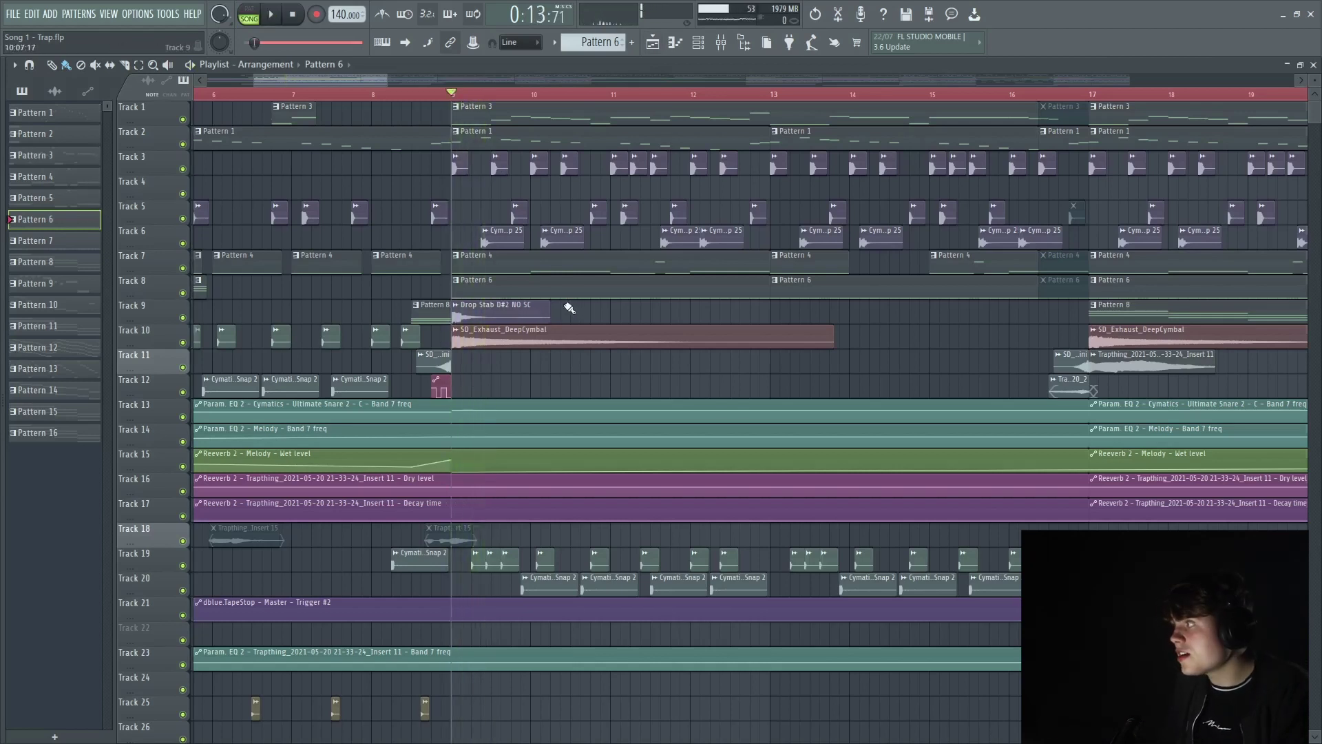
pyautogui.press('space')
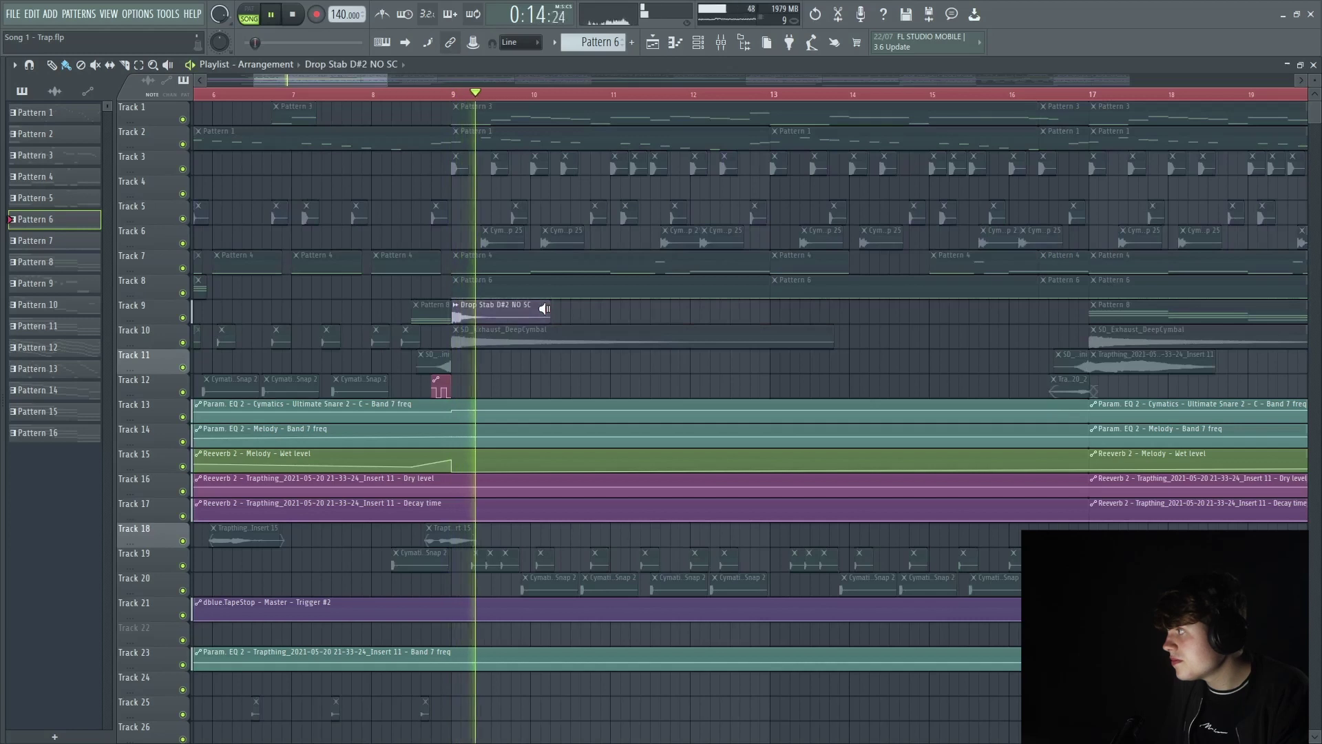
pyautogui.press('space')
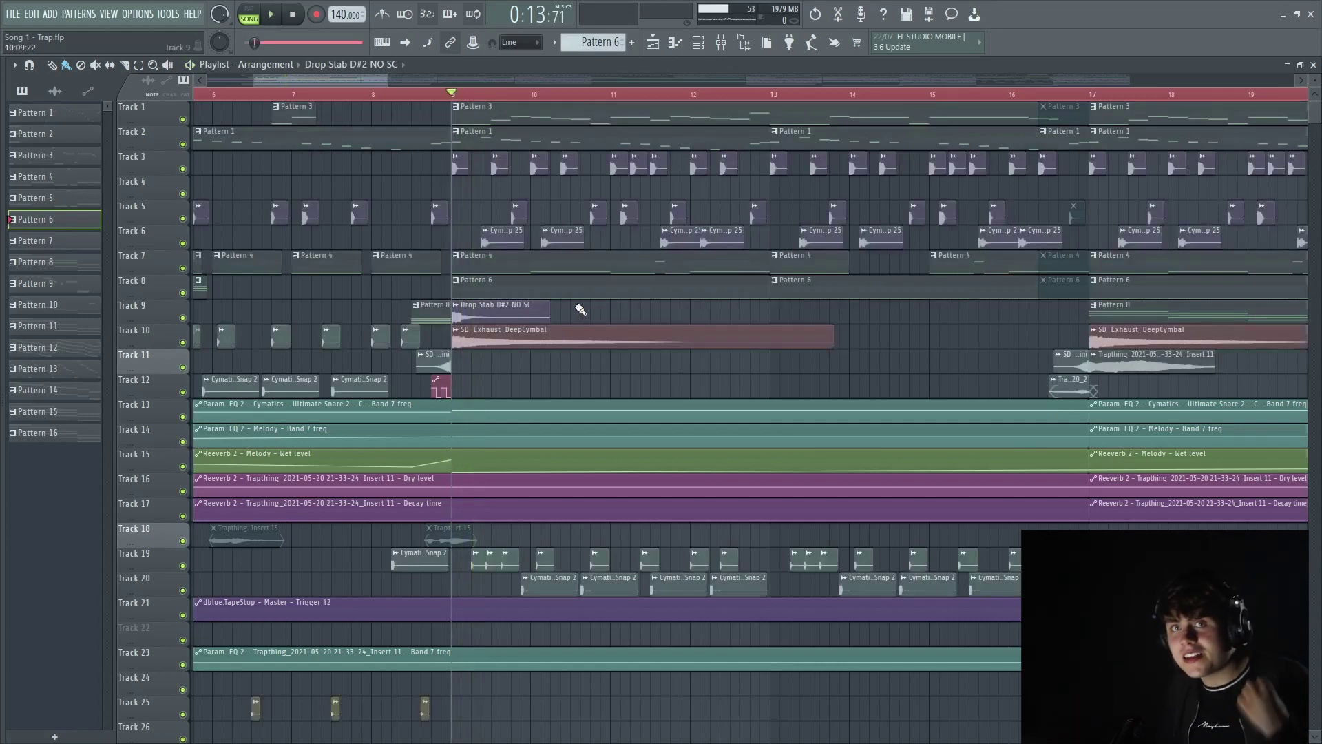
# Audition the SD_Exhaust_DeepCymbal clip on Track 10, and check the Deluxe Lofi Percussion 2 clip on Track 19.
pyautogui.keyDown('alt'); pyautogui.rightClick(872, 343); pyautogui.keyUp('alt')
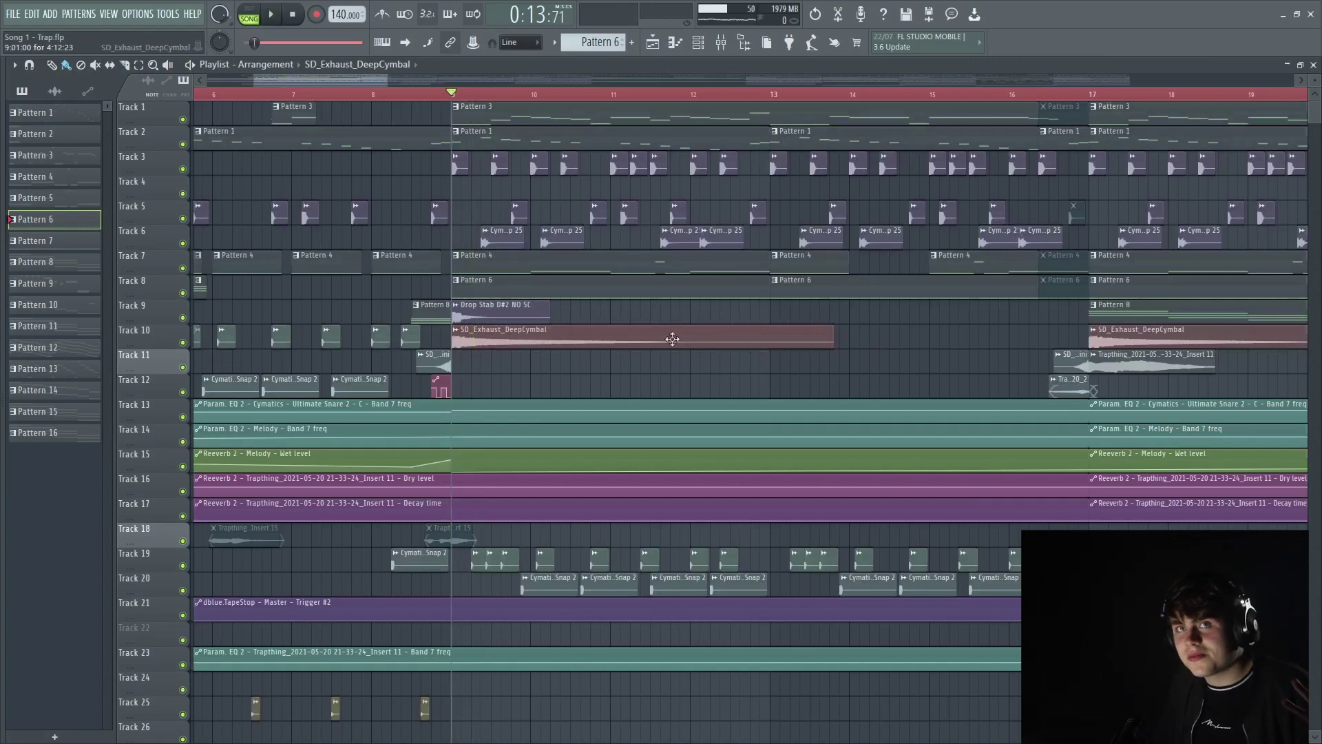
pyautogui.scroll(-4, 569, 362)
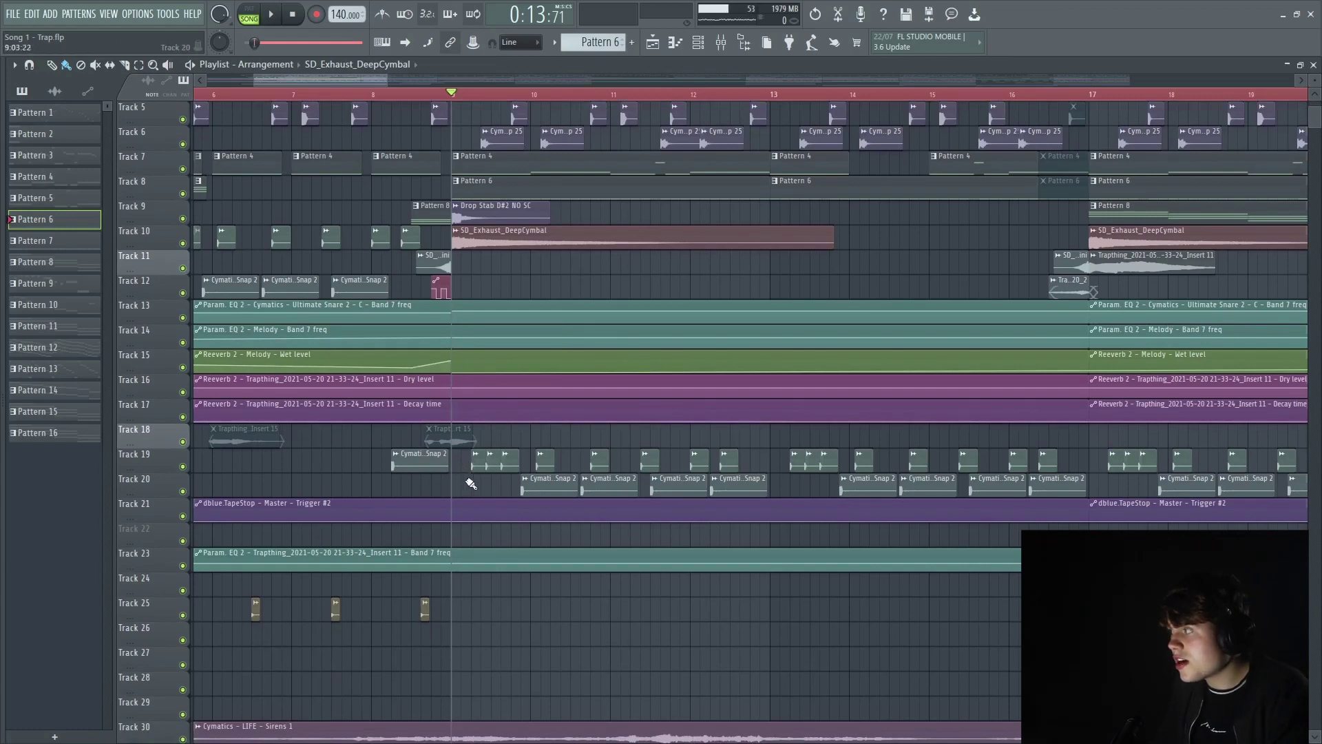
pyautogui.moveTo(493, 488); pyautogui.dragTo(477, 459)
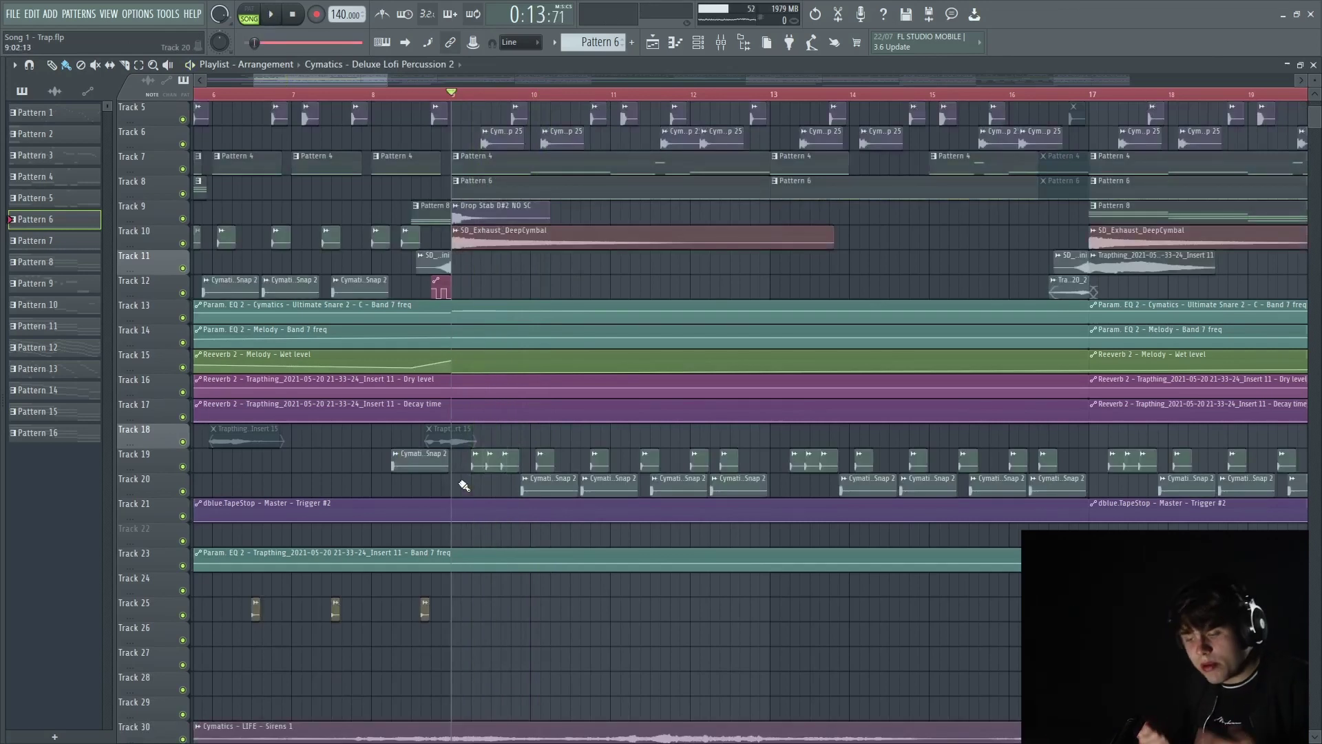
# Inspect the Cymatics - LIFE - Sirens 1 clip and its volume automation, and undo a trial shift of both to bar 5.
pyautogui.keyDown('ctrl'); pyautogui.scroll(-3, 732, 478); pyautogui.keyUp('ctrl')
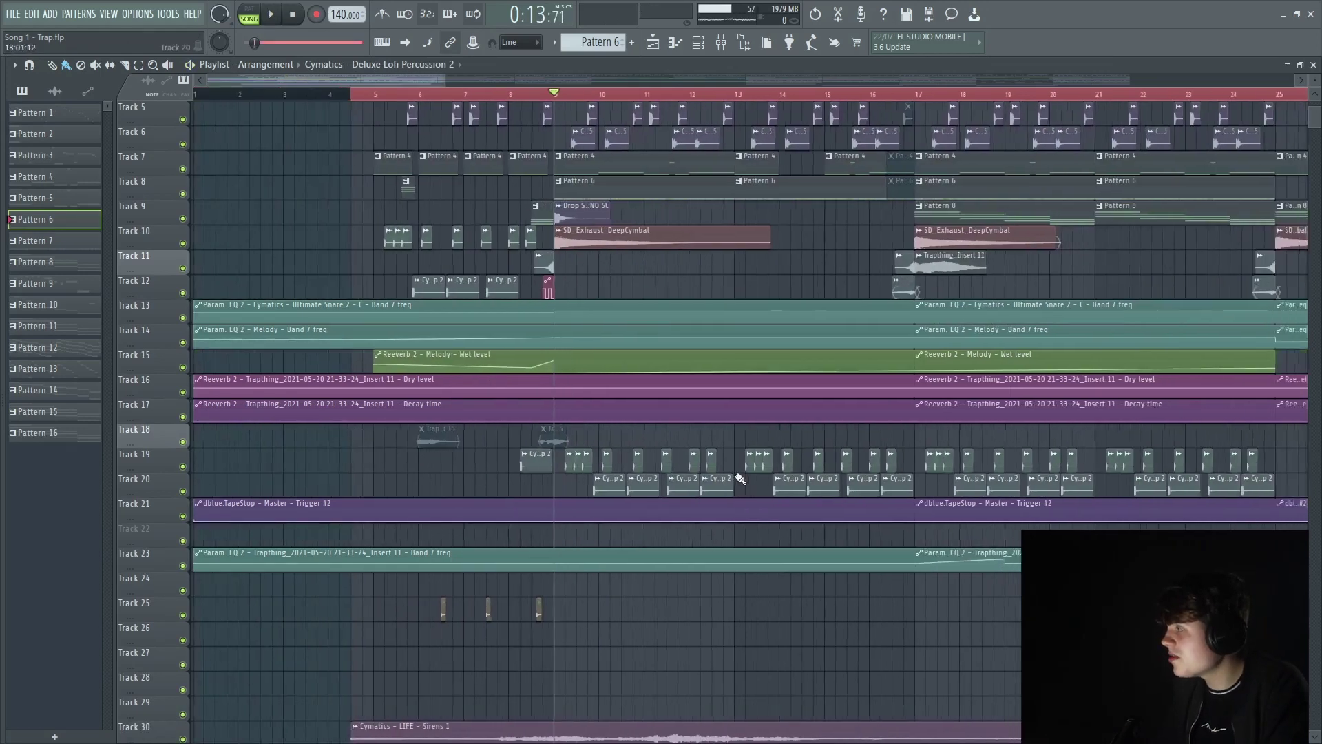
pyautogui.scroll(-5, 641, 275)
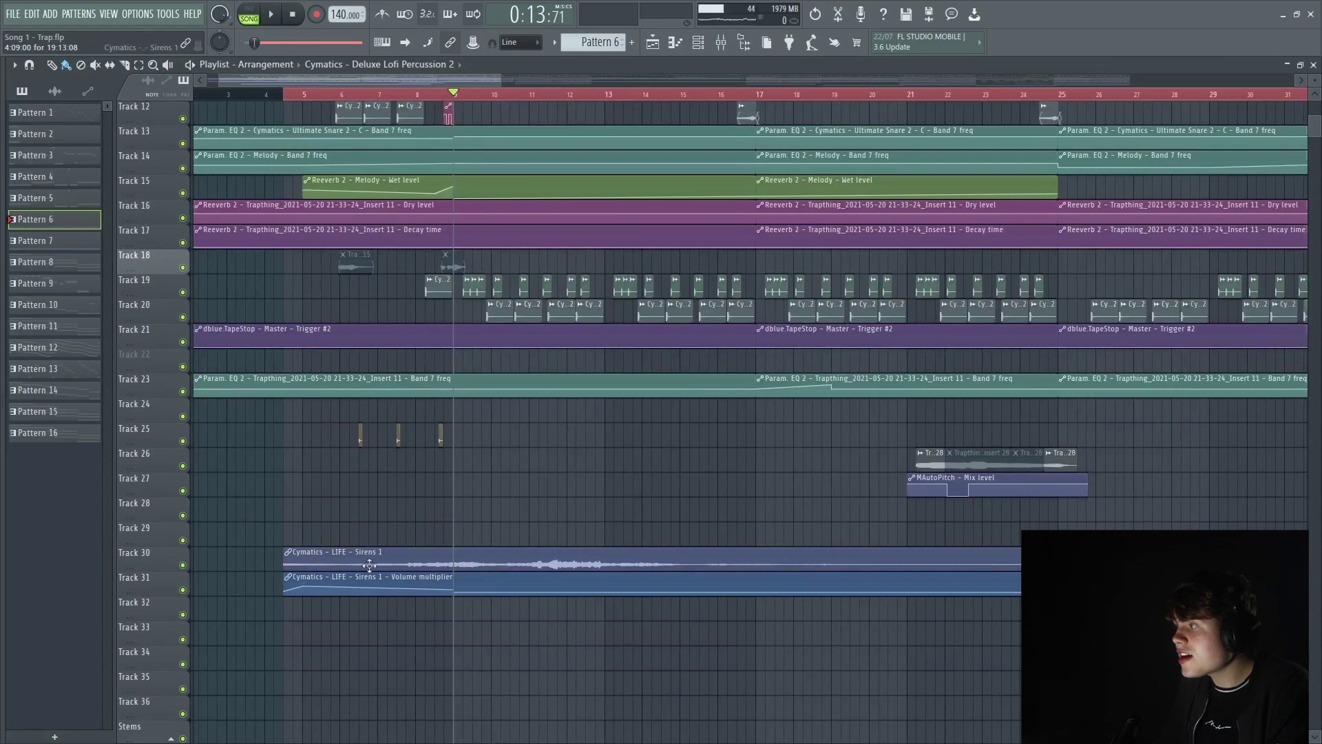
pyautogui.keyDown('alt'); pyautogui.scroll(3, 479, 548); pyautogui.keyUp('alt')
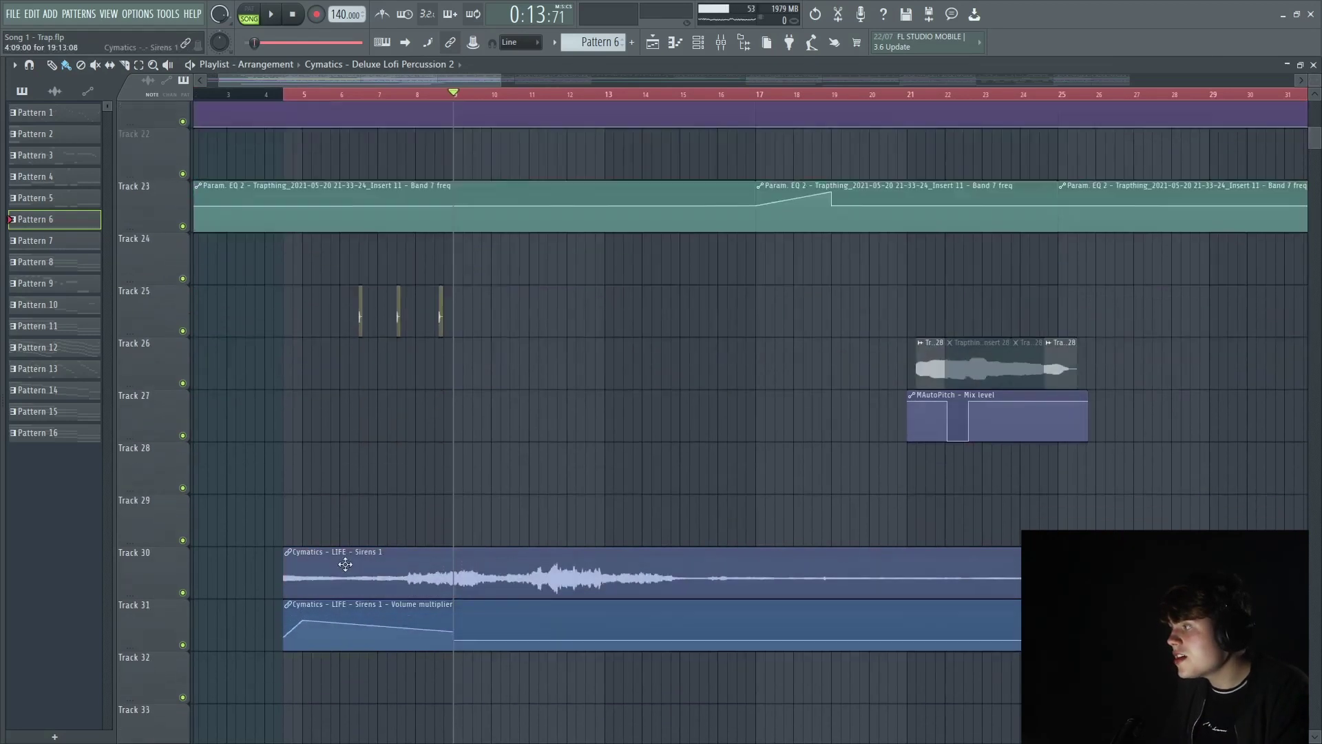
pyautogui.keyDown('ctrl'); pyautogui.scroll(4, 335, 606); pyautogui.keyUp('ctrl')
pyautogui.moveTo(275, 603); pyautogui.dragTo(310, 583)
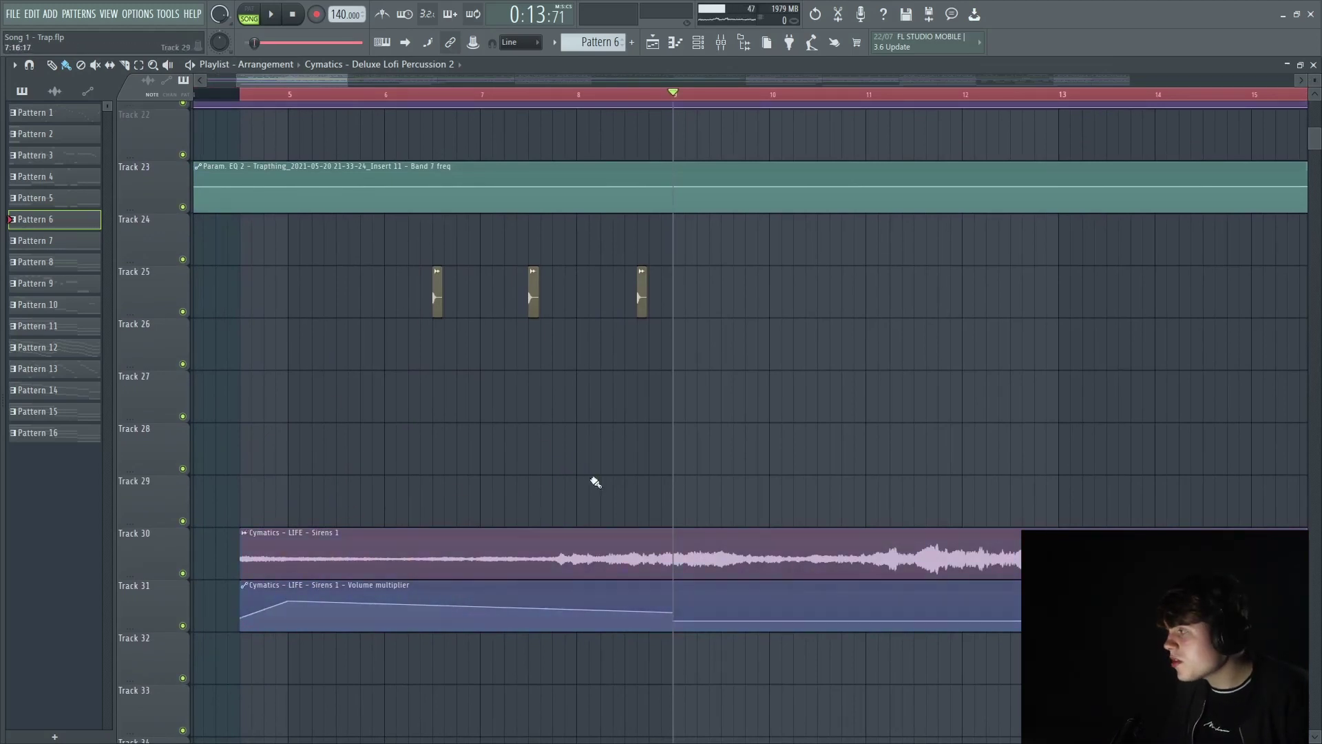
pyautogui.moveTo(370, 558); pyautogui.dragTo(413, 549)
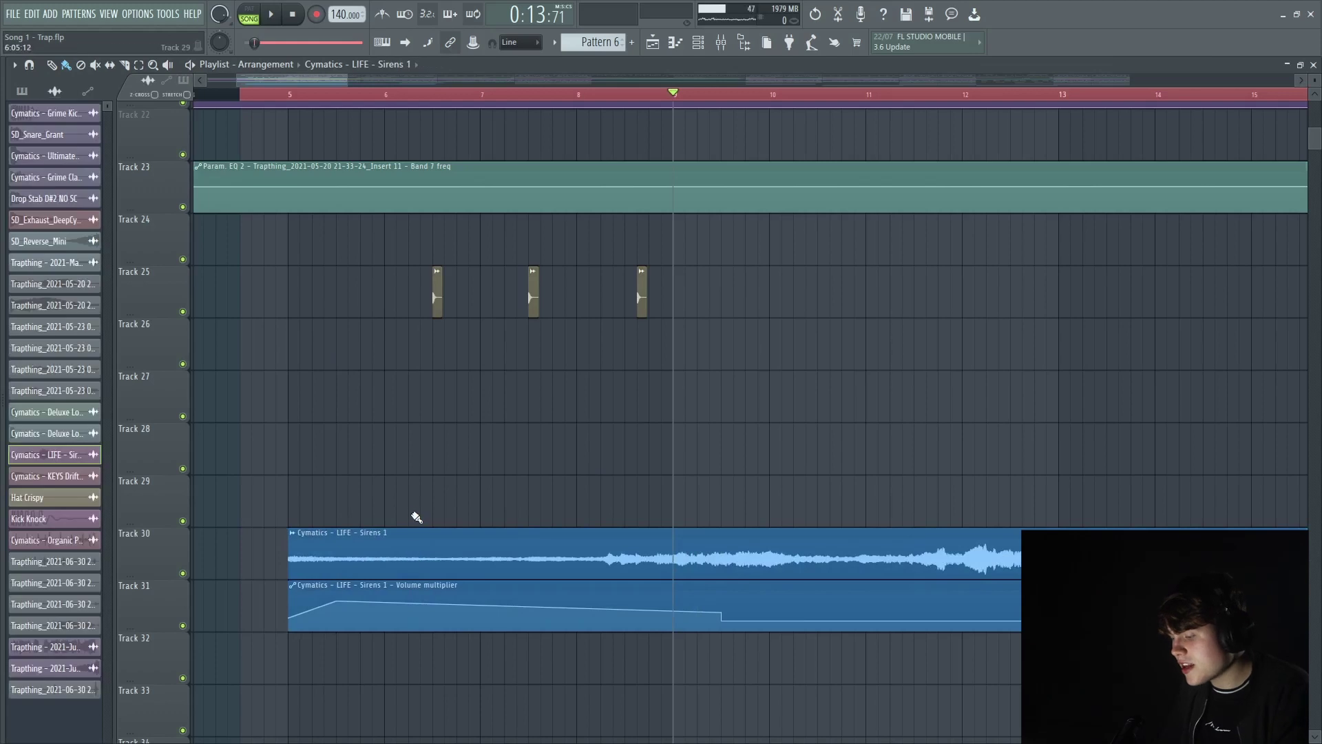
pyautogui.hotkey('ctrl', 'z')
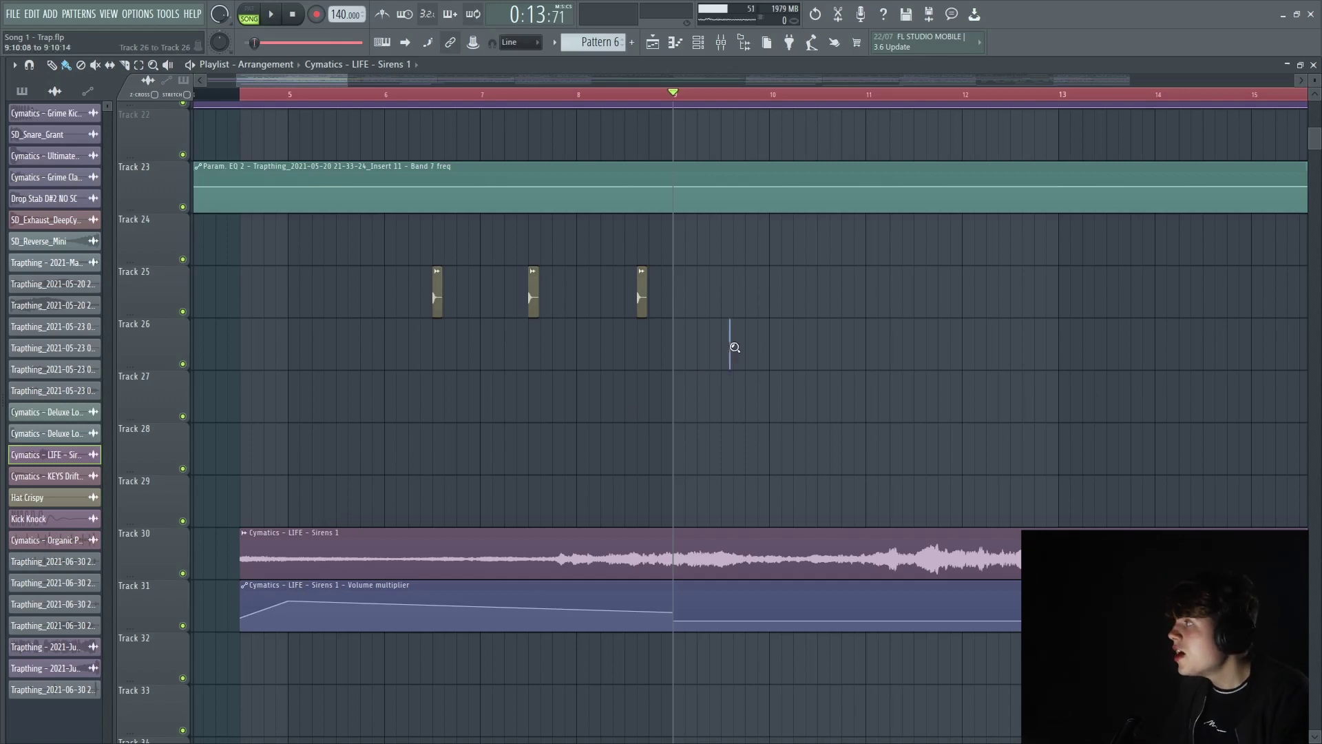
# Review the whole arrangement, place the playback position in bar 16, and briefly play the transition into bar 17.
pyautogui.scroll(3, 732, 345)
pyautogui.scroll(-10, 469, 195)
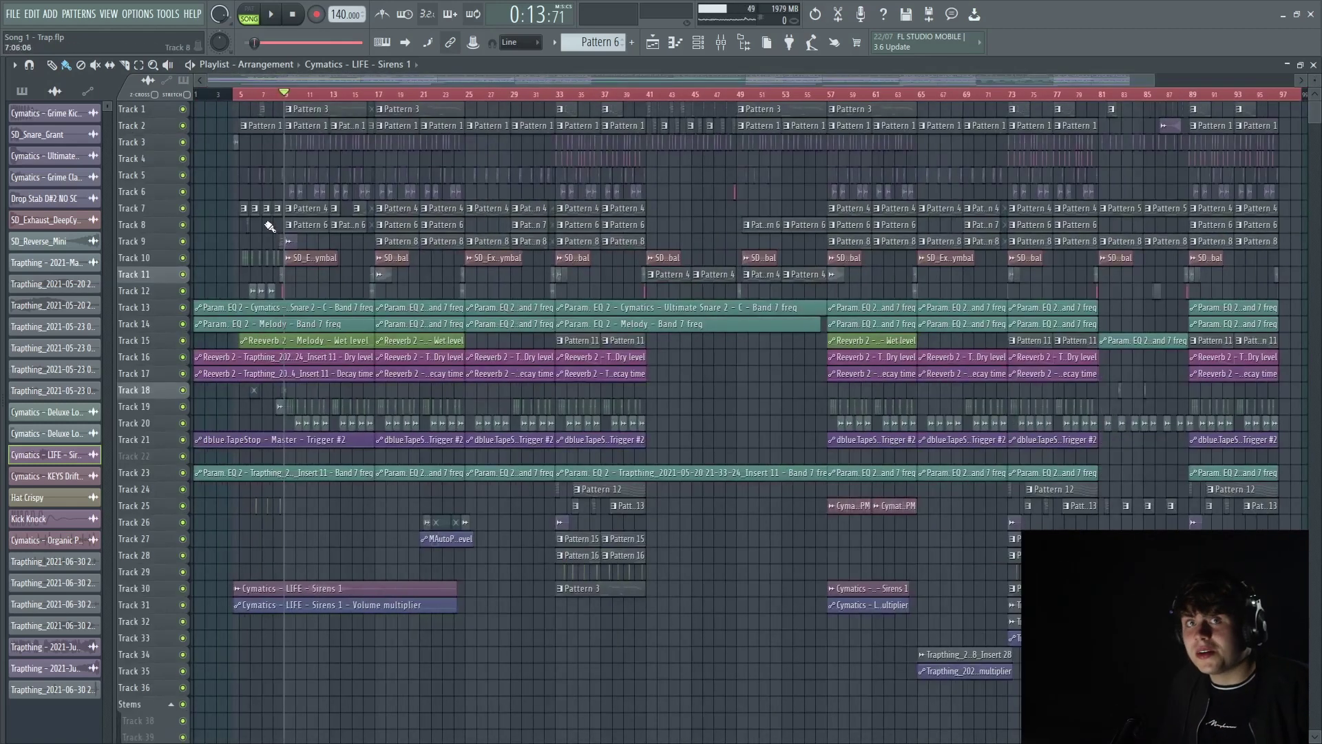
pyautogui.scroll(8, 339, 201)
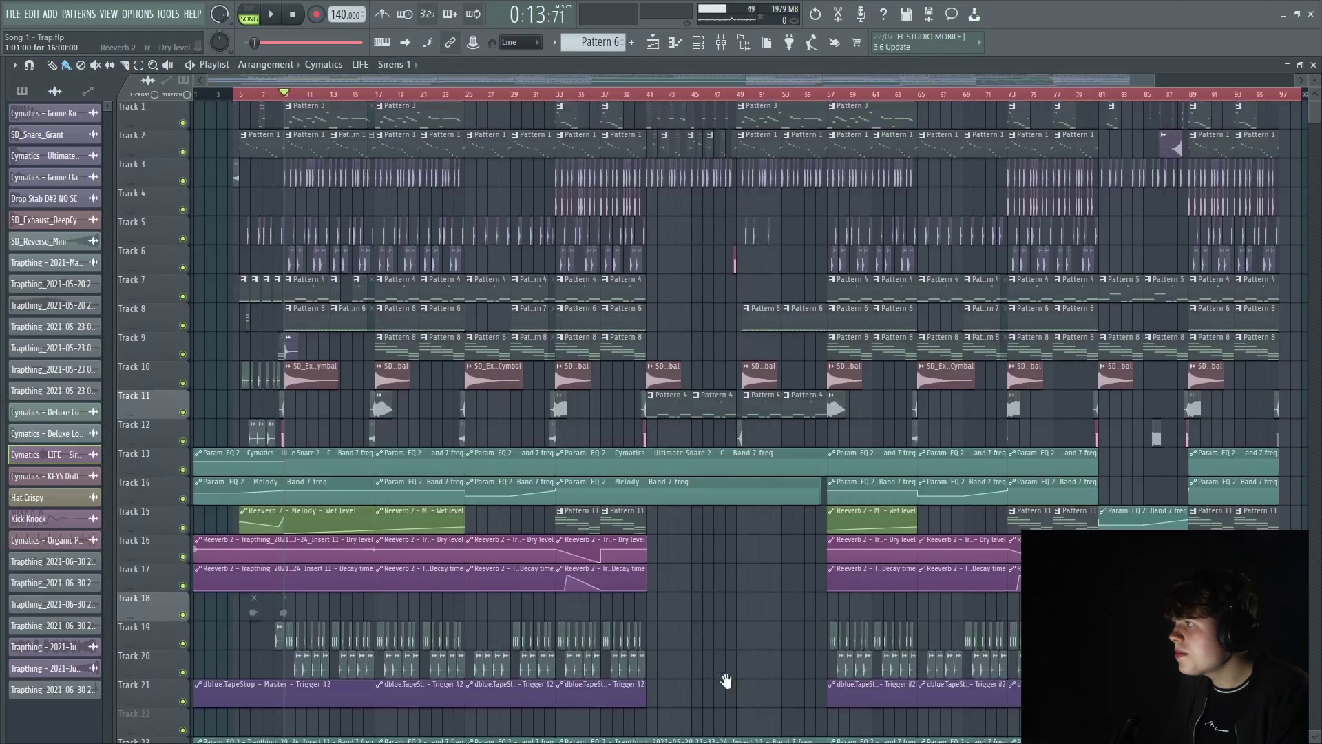
pyautogui.hscroll(-5, 558, 365)
pyautogui.click(546, 95)
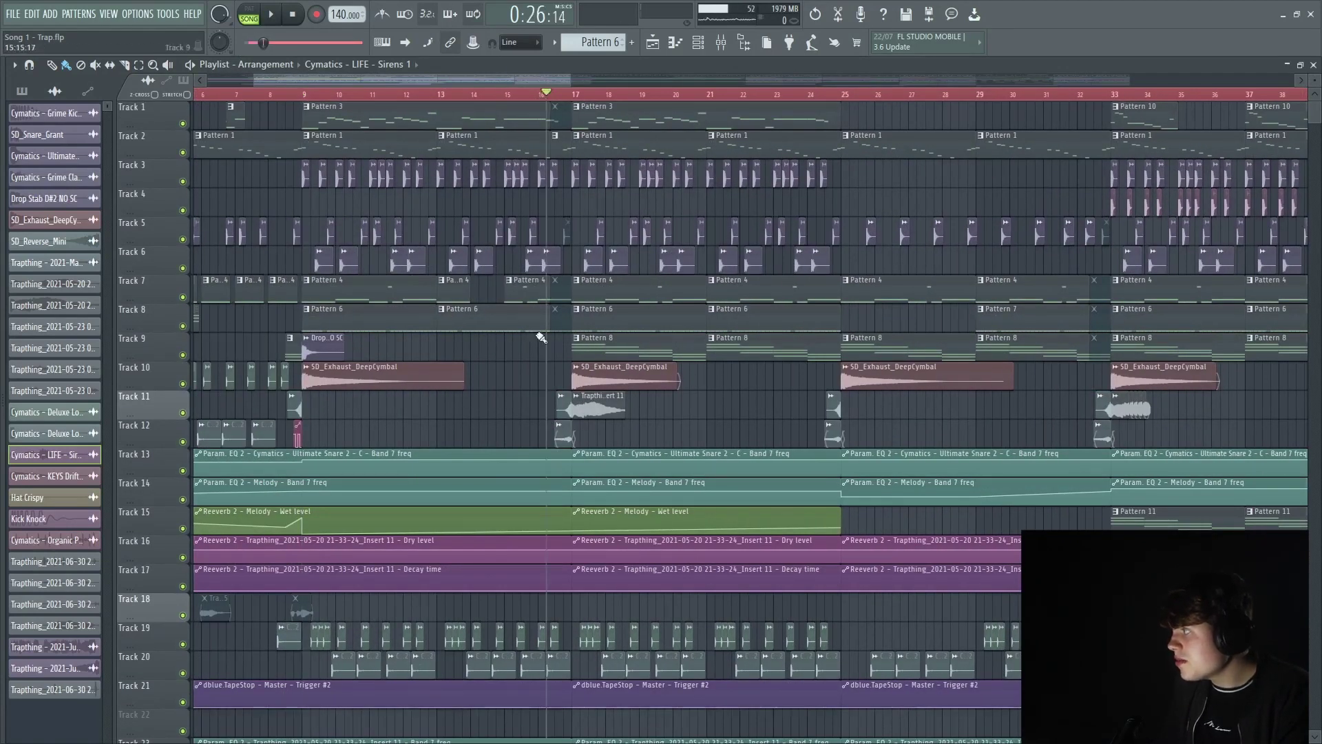
pyautogui.scroll(3, 561, 337)
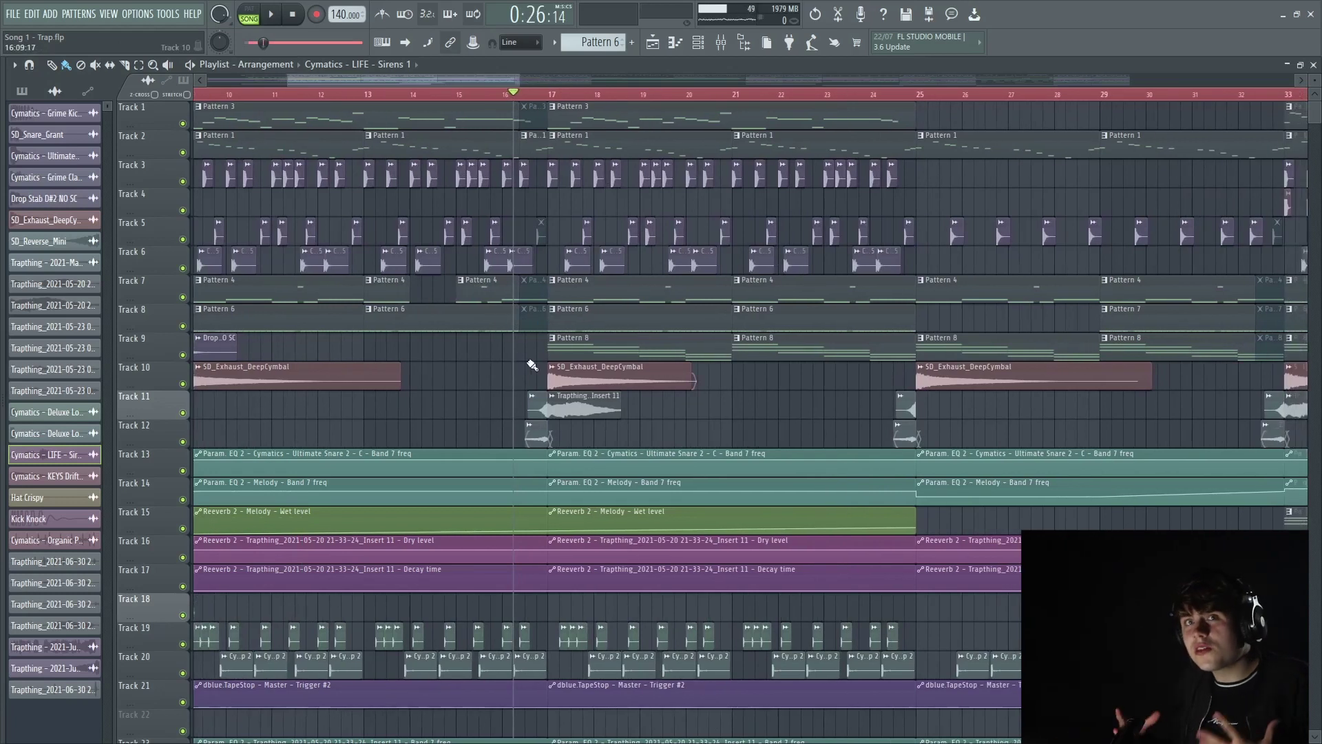
pyautogui.press('space')
pyautogui.press('space')
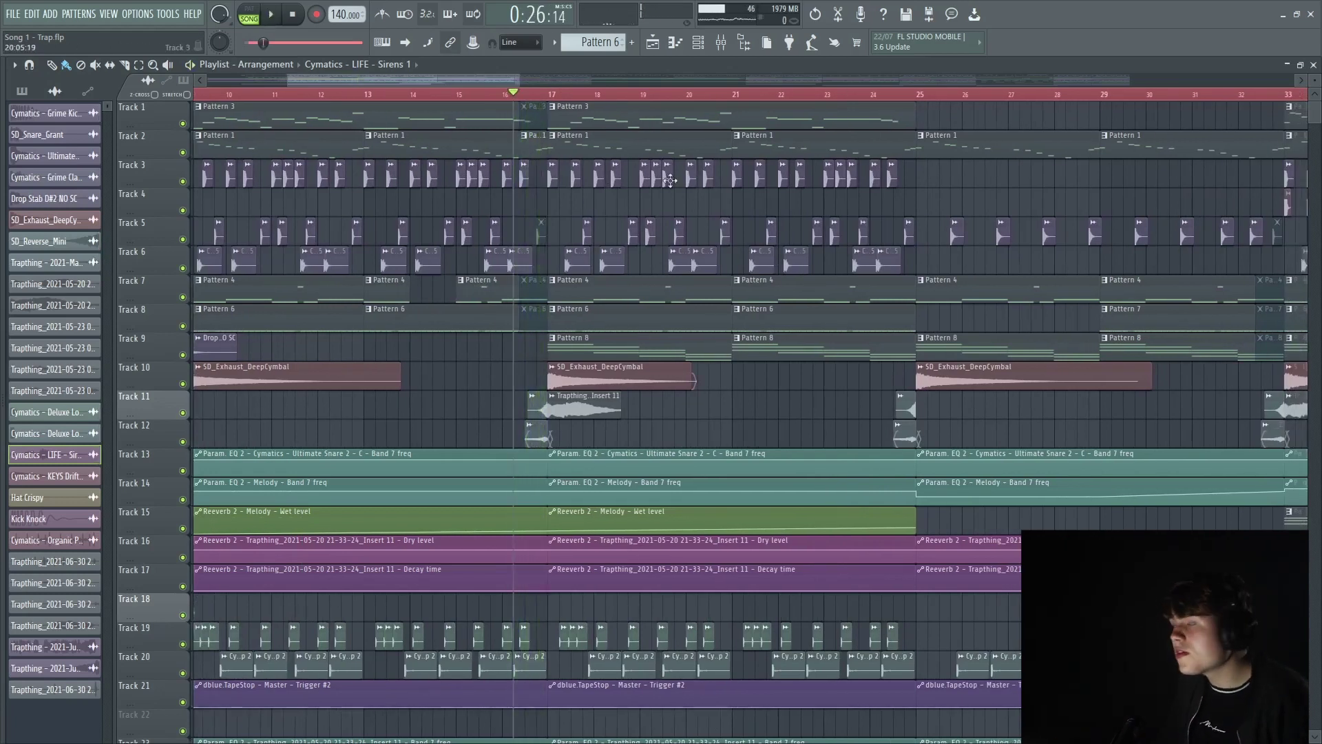
# Check the Pattern 4, Pattern 6 and Pattern 3 clips before bar 17, and replay the transition from bar 16.
pyautogui.click(502, 285)
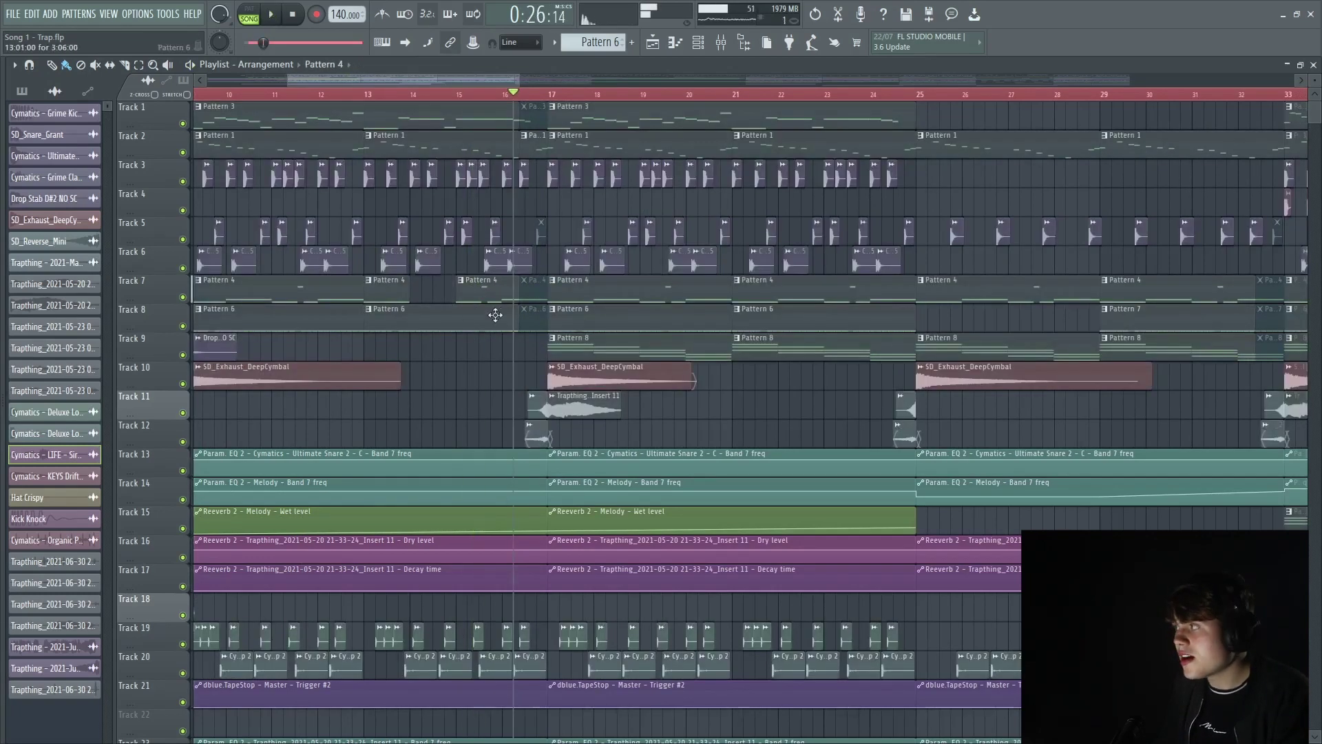
pyautogui.click(495, 315)
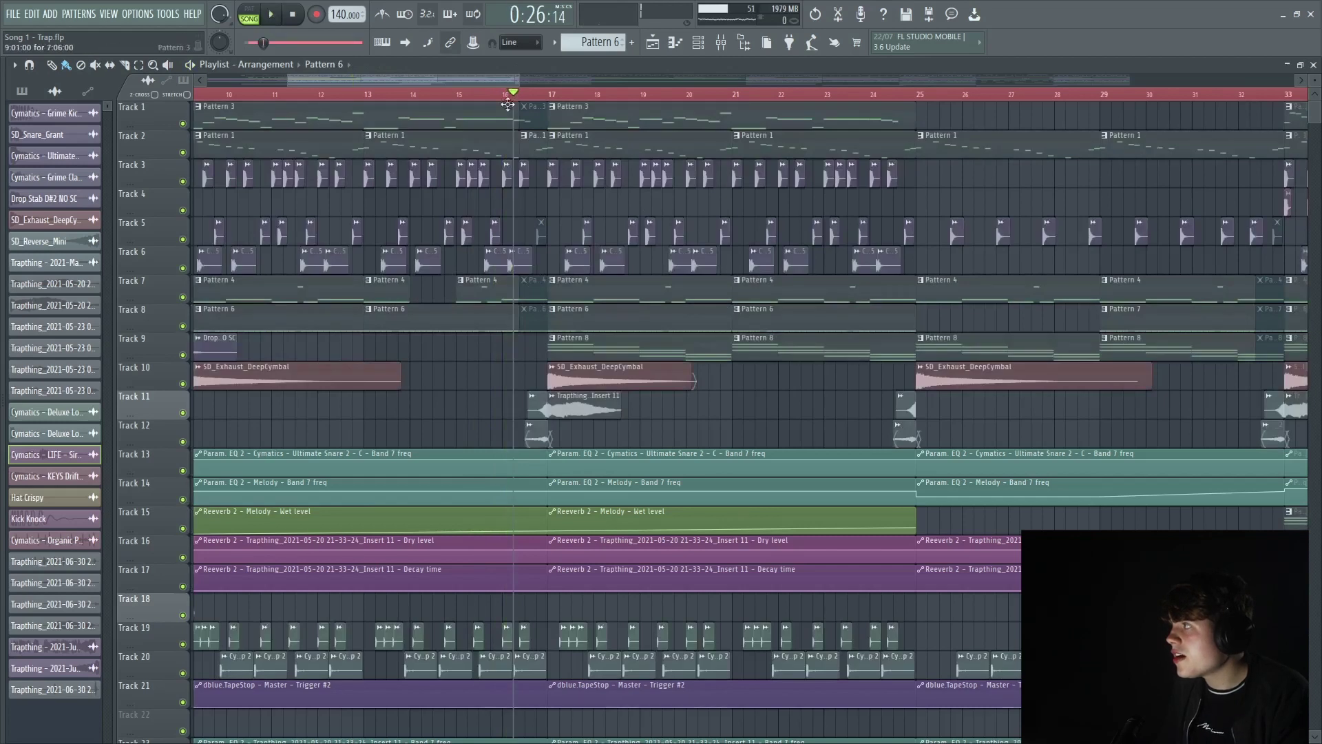
pyautogui.click(477, 110)
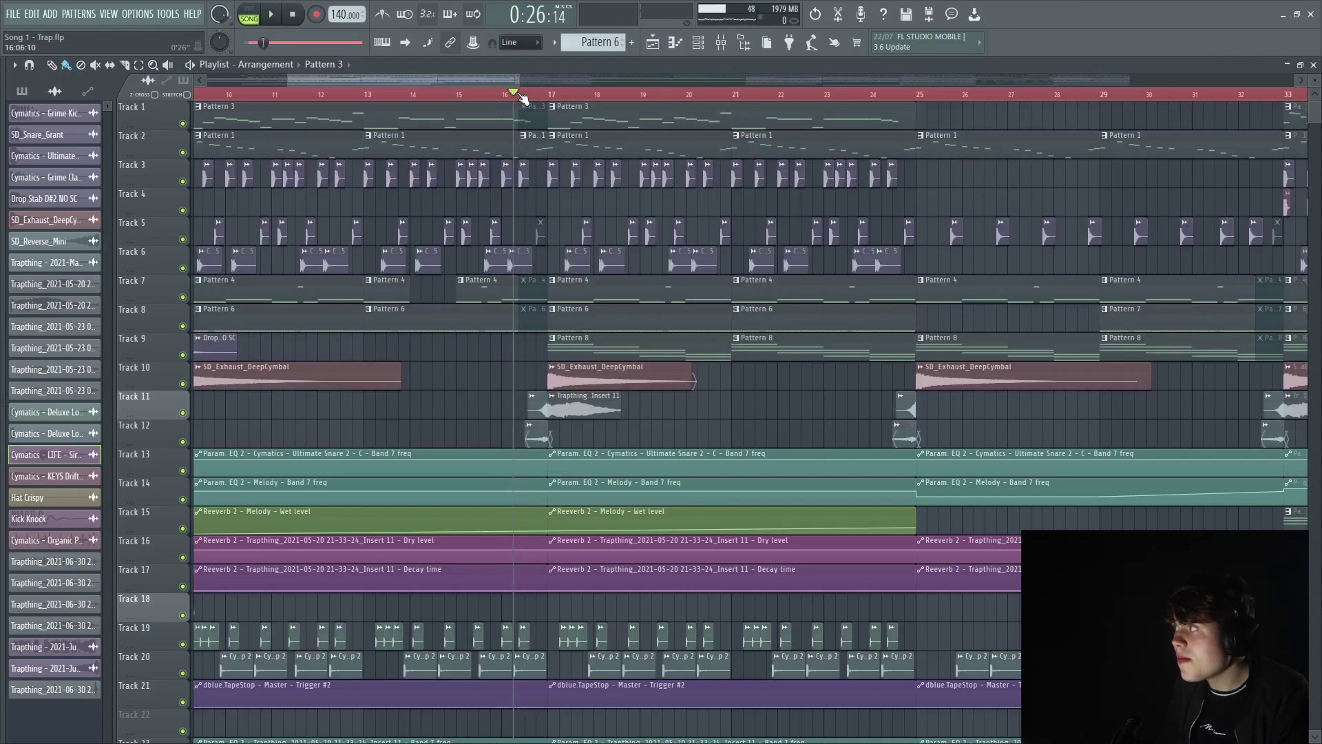
pyautogui.press('space')
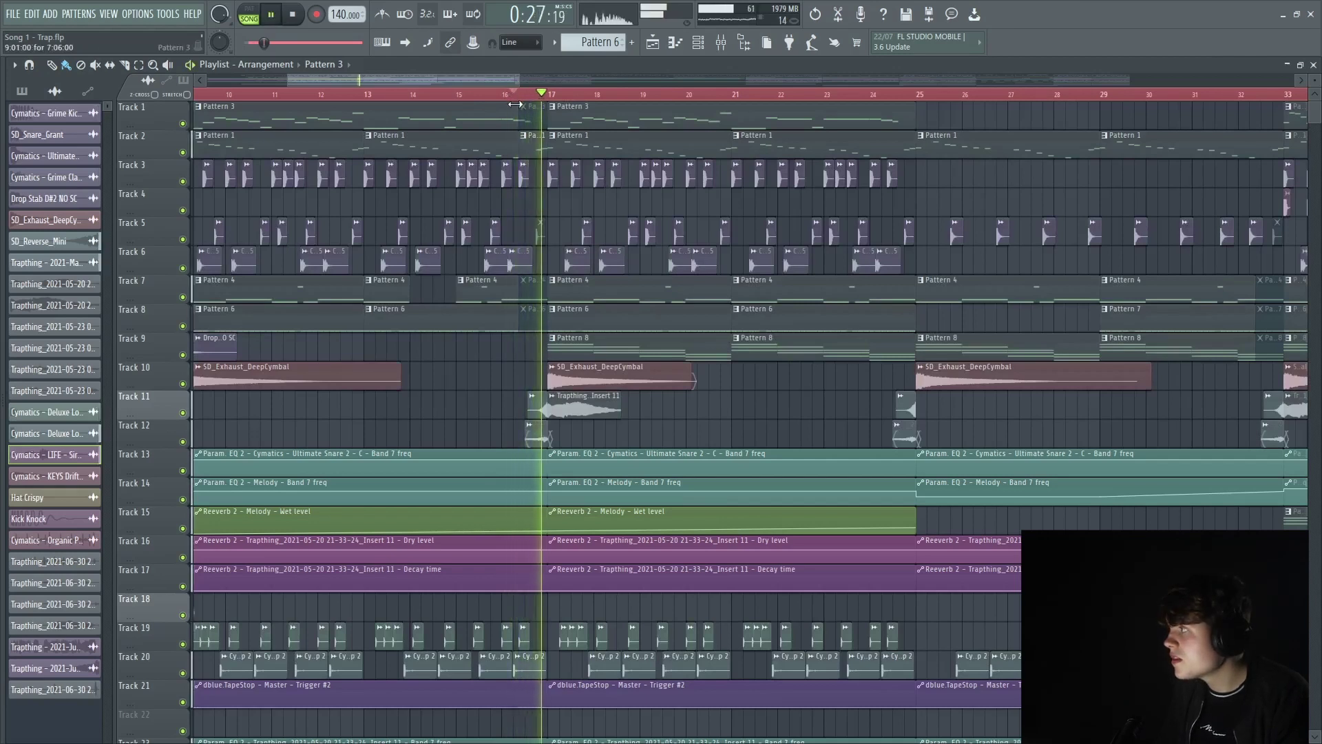
pyautogui.press('space')
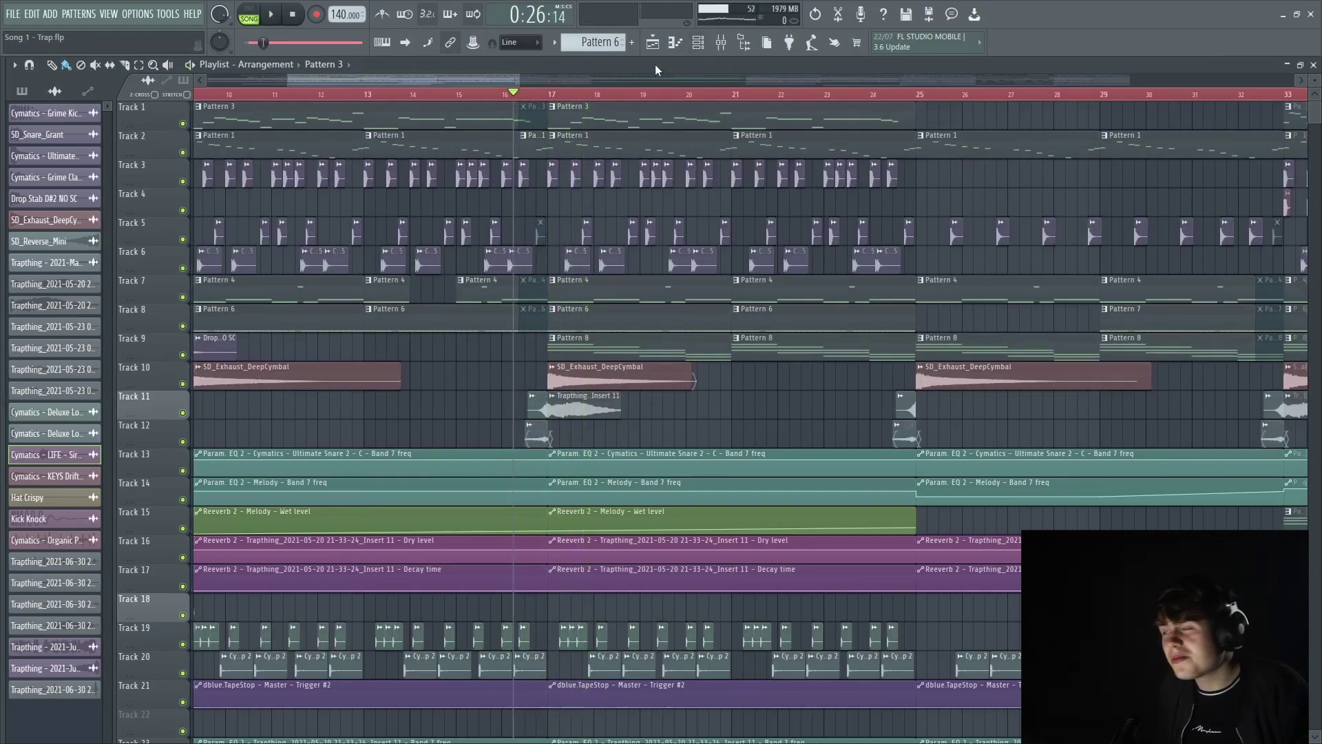
# Move the playback position to bar 17 and play the second part of the drop with all tracks.
pyautogui.click(559, 95)
pyautogui.moveTo(559, 97); pyautogui.dragTo(548, 95)
pyautogui.press('space')
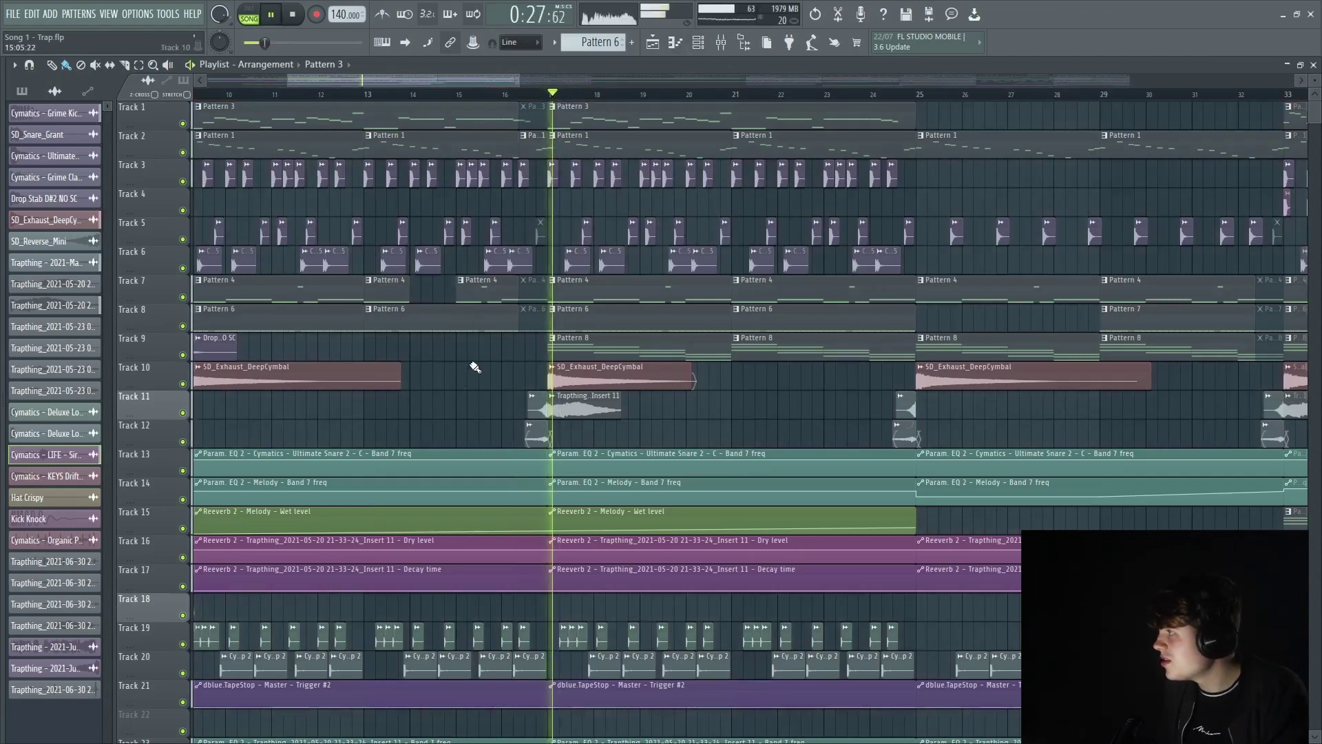
pyautogui.press('space')
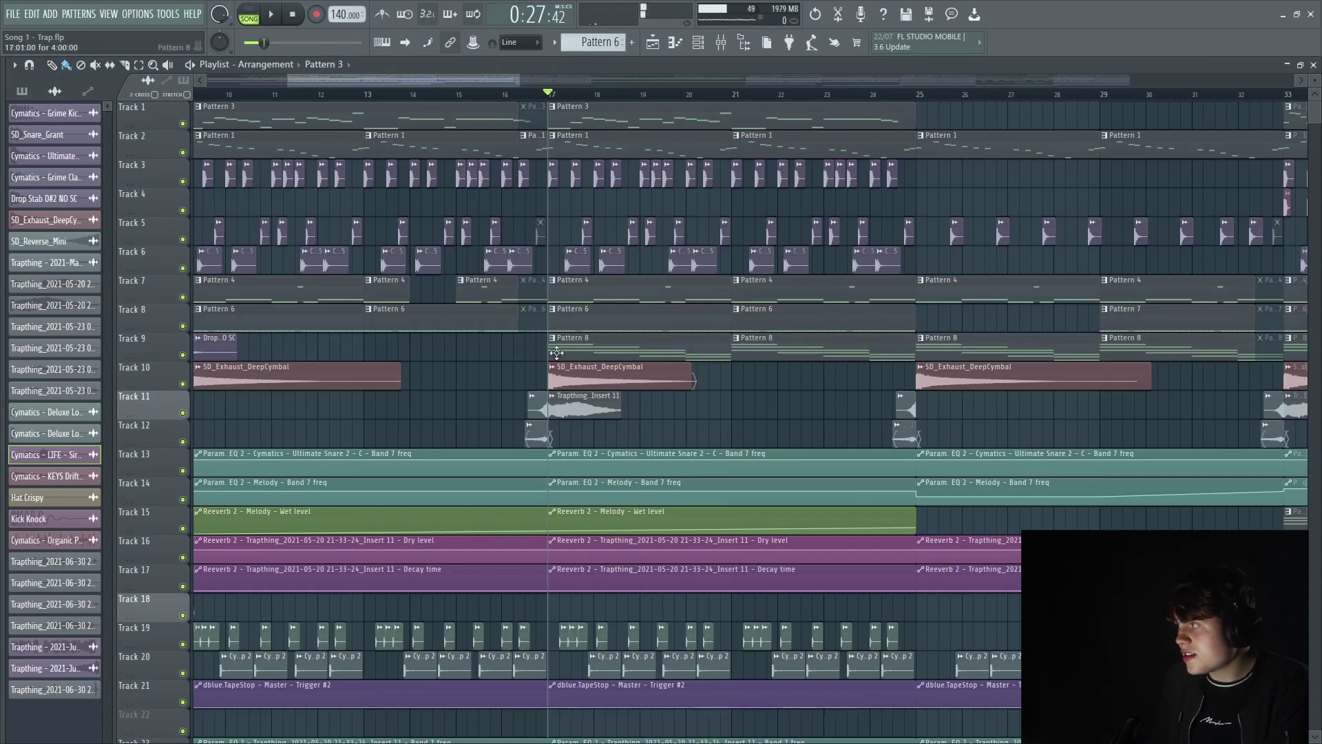
# Audition Pattern 8 on Track 9 and the Trapthing Insert 11 clip on Track 11, and replay all tracks from bar 17.
pyautogui.press('space')
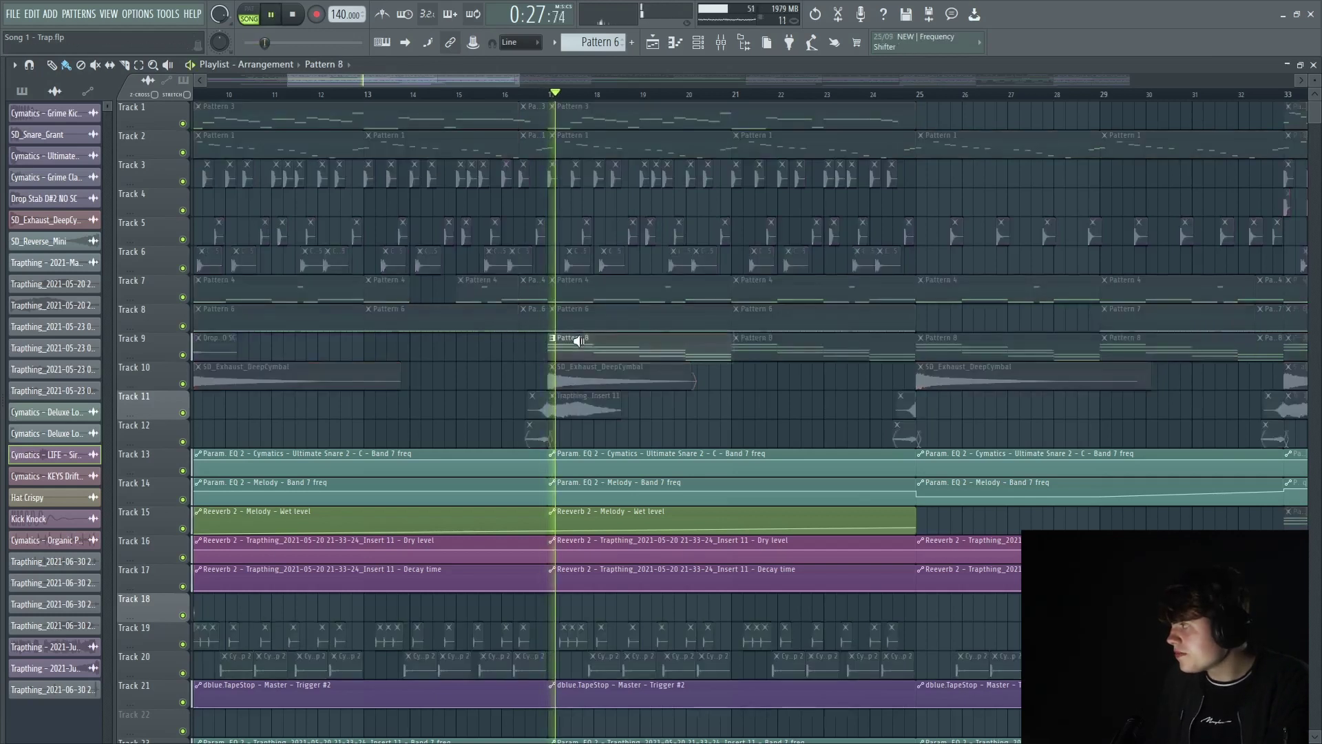
pyautogui.press('space')
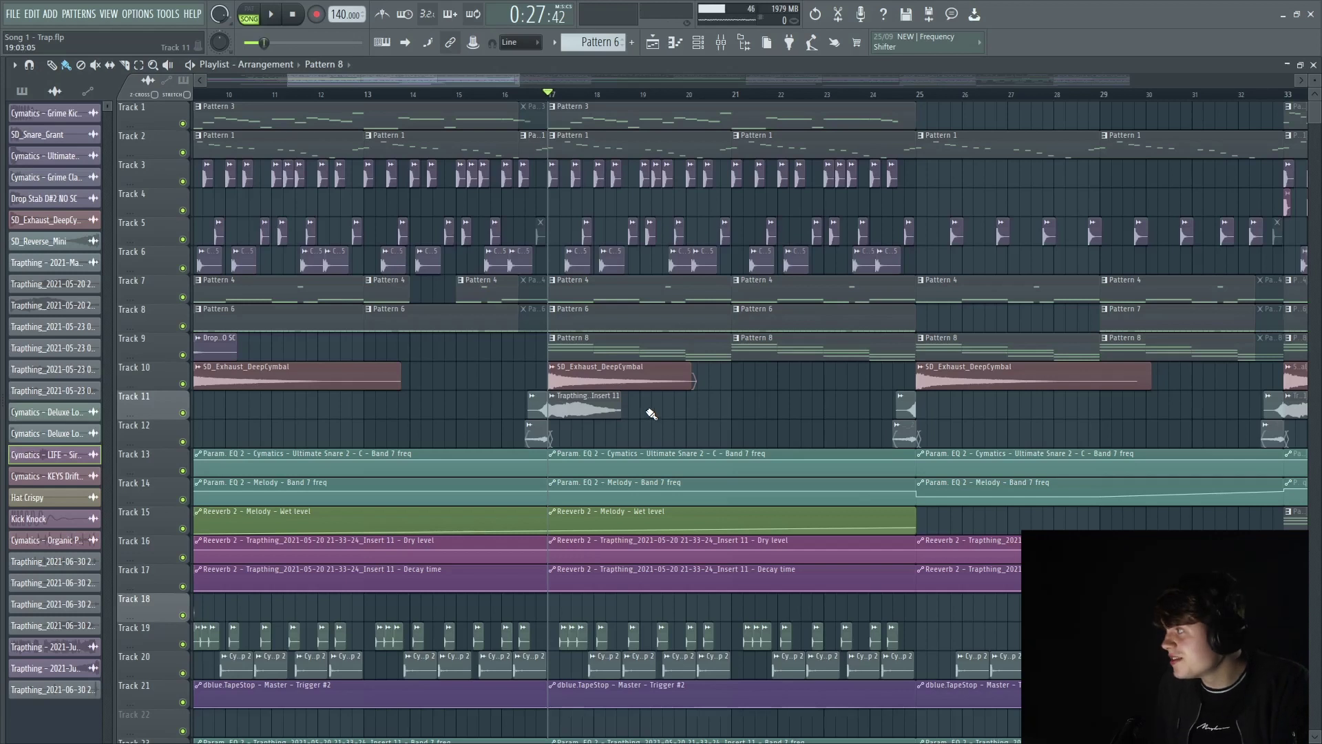
pyautogui.keyDown('alt'); pyautogui.rightClick(601, 409); pyautogui.keyUp('alt')
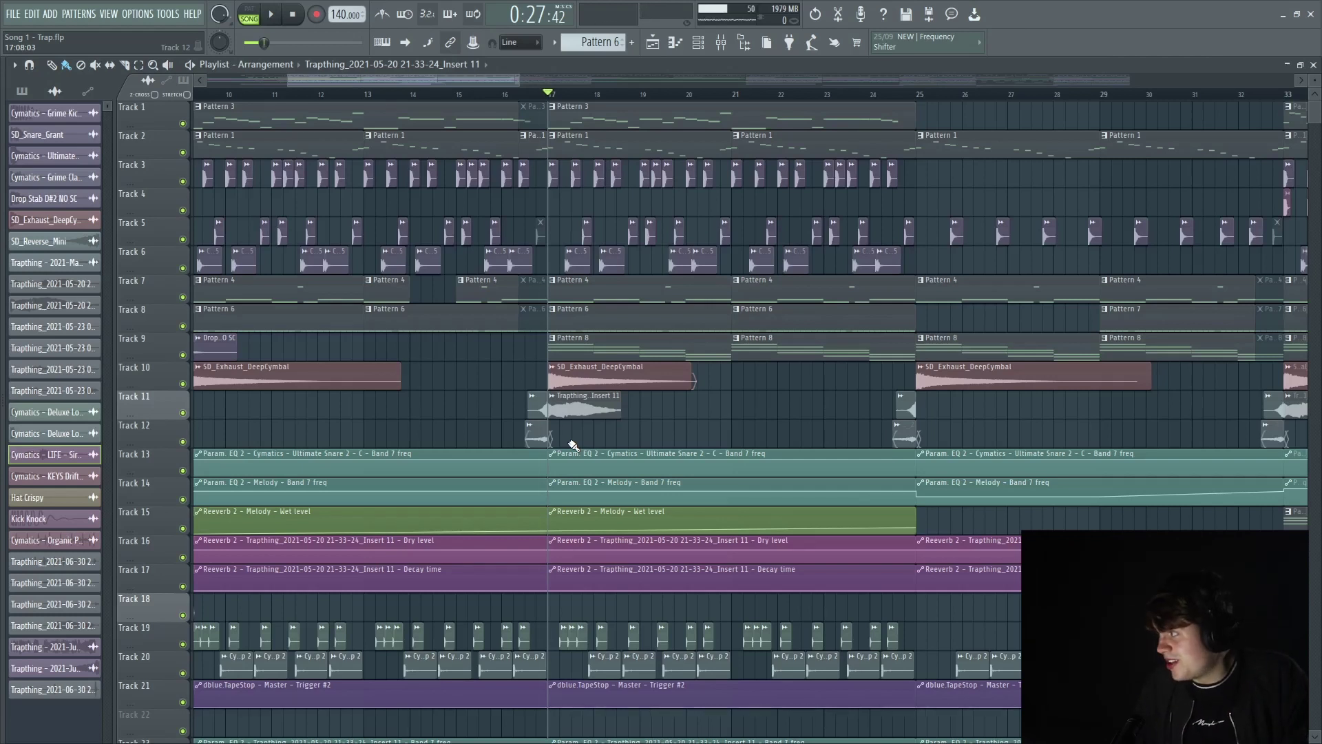
pyautogui.press('space')
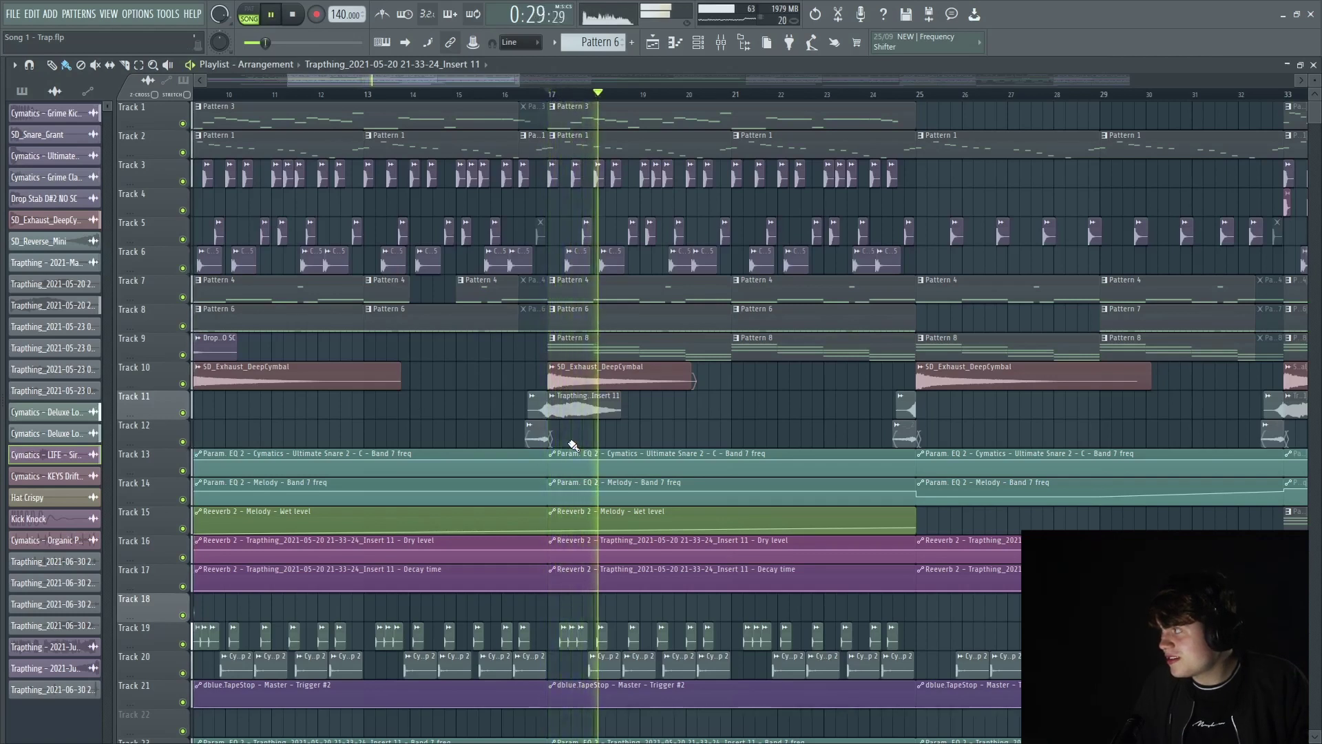
# Stop playback, place the playback position in bar 24, and audition the SD_Reverse_Mini clip on Track 11.
pyautogui.press('space')
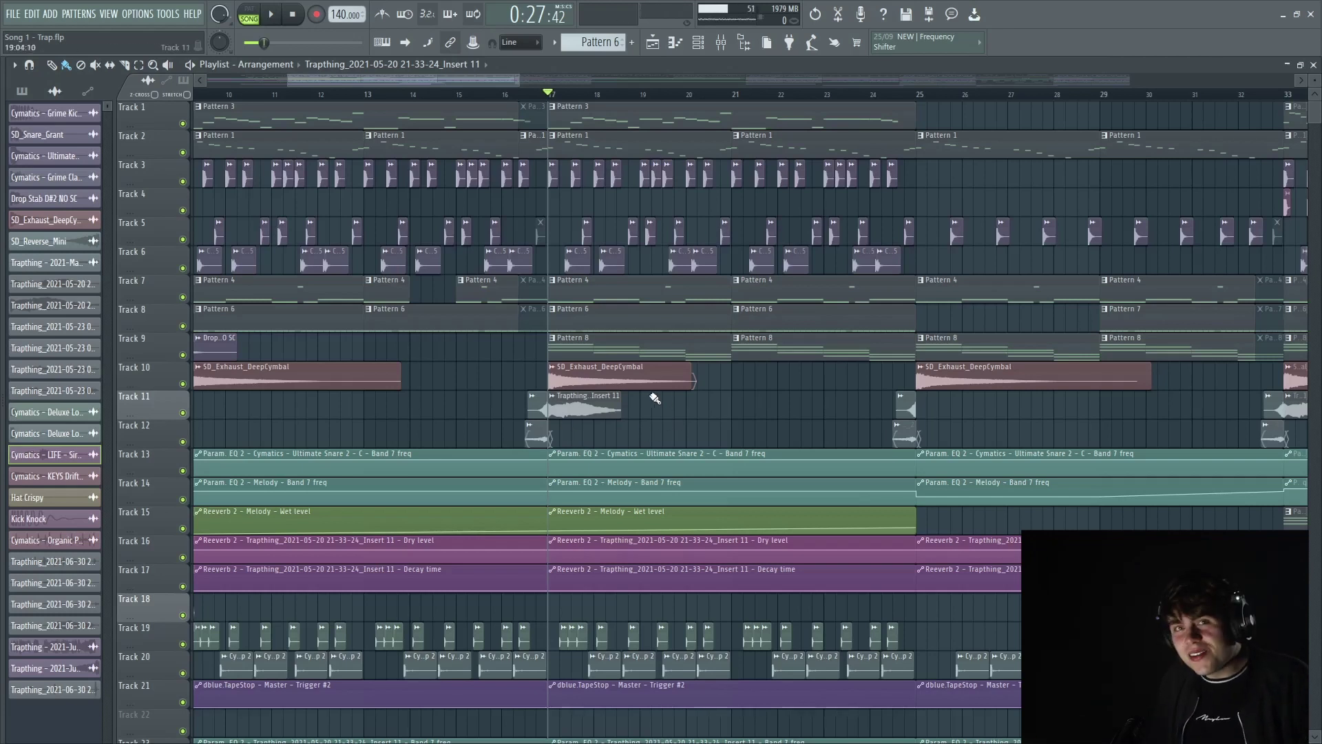
pyautogui.hscroll(2, 671, 407)
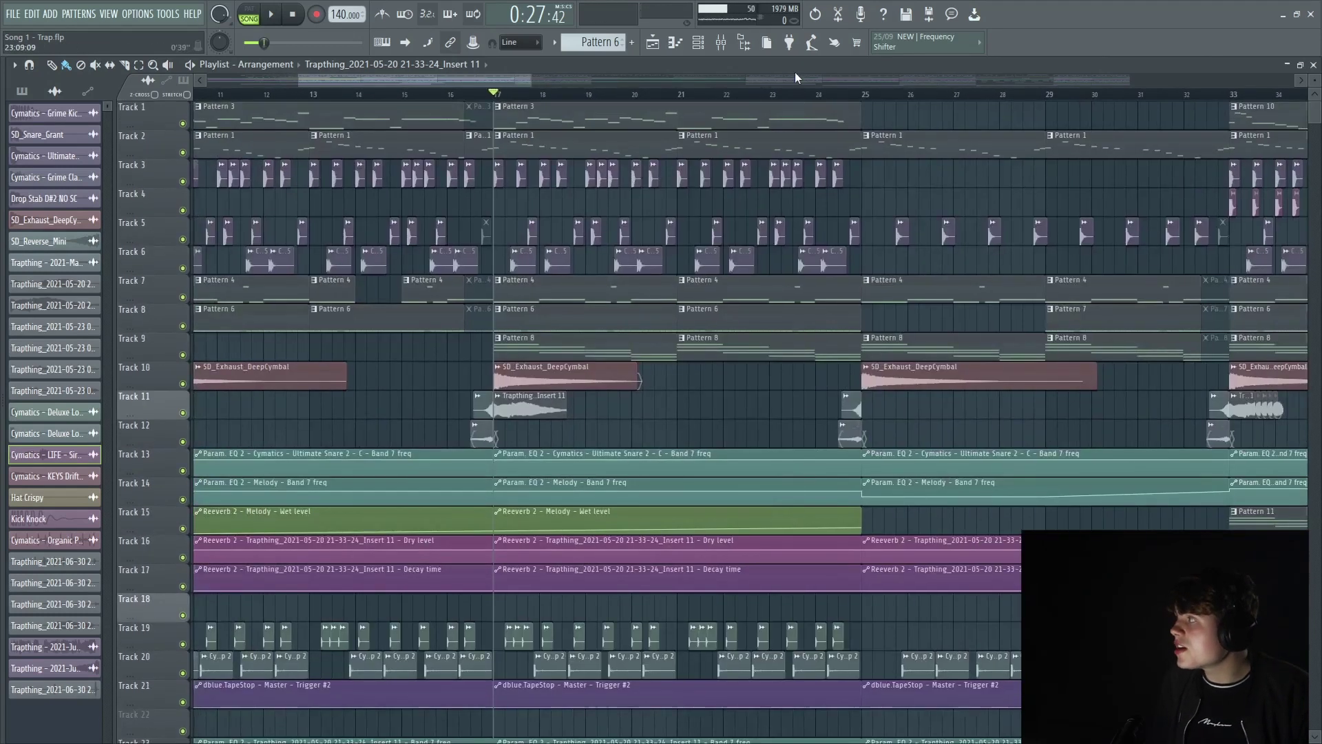
pyautogui.moveTo(828, 95); pyautogui.dragTo(840, 95)
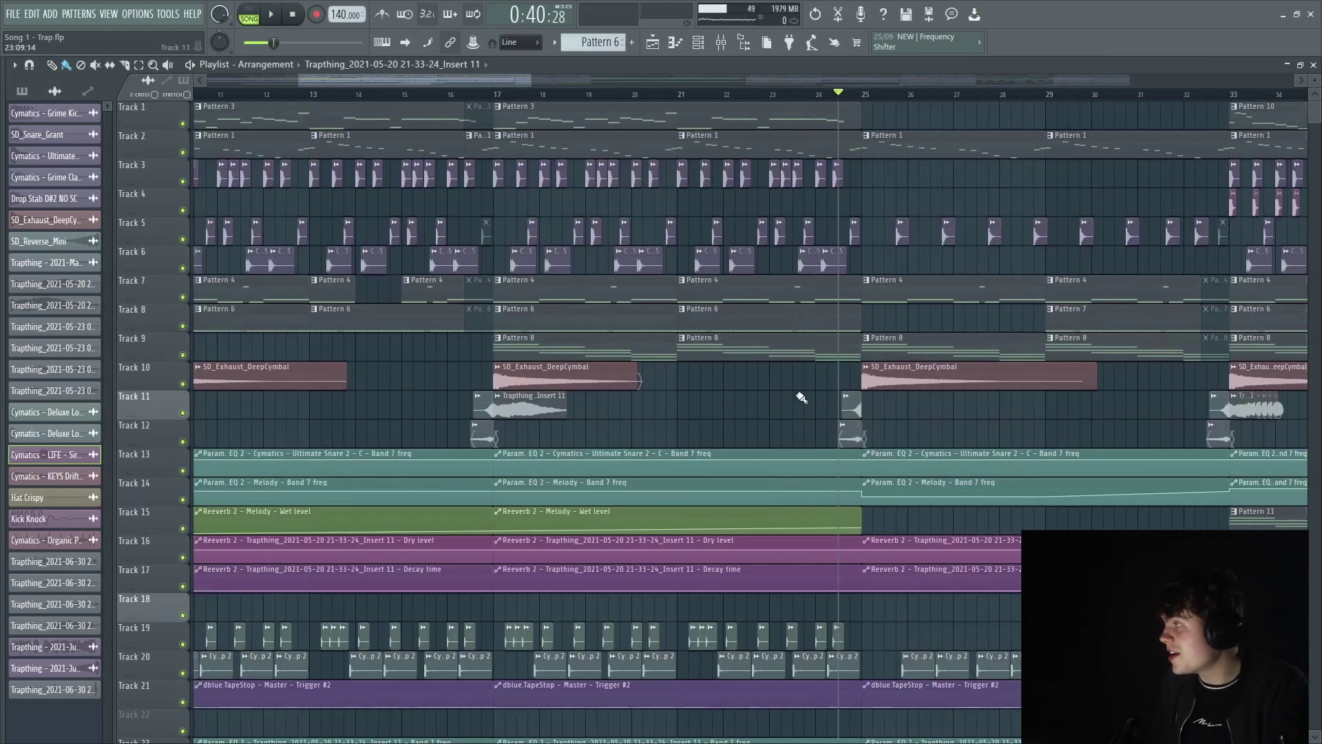
pyautogui.click(849, 405)
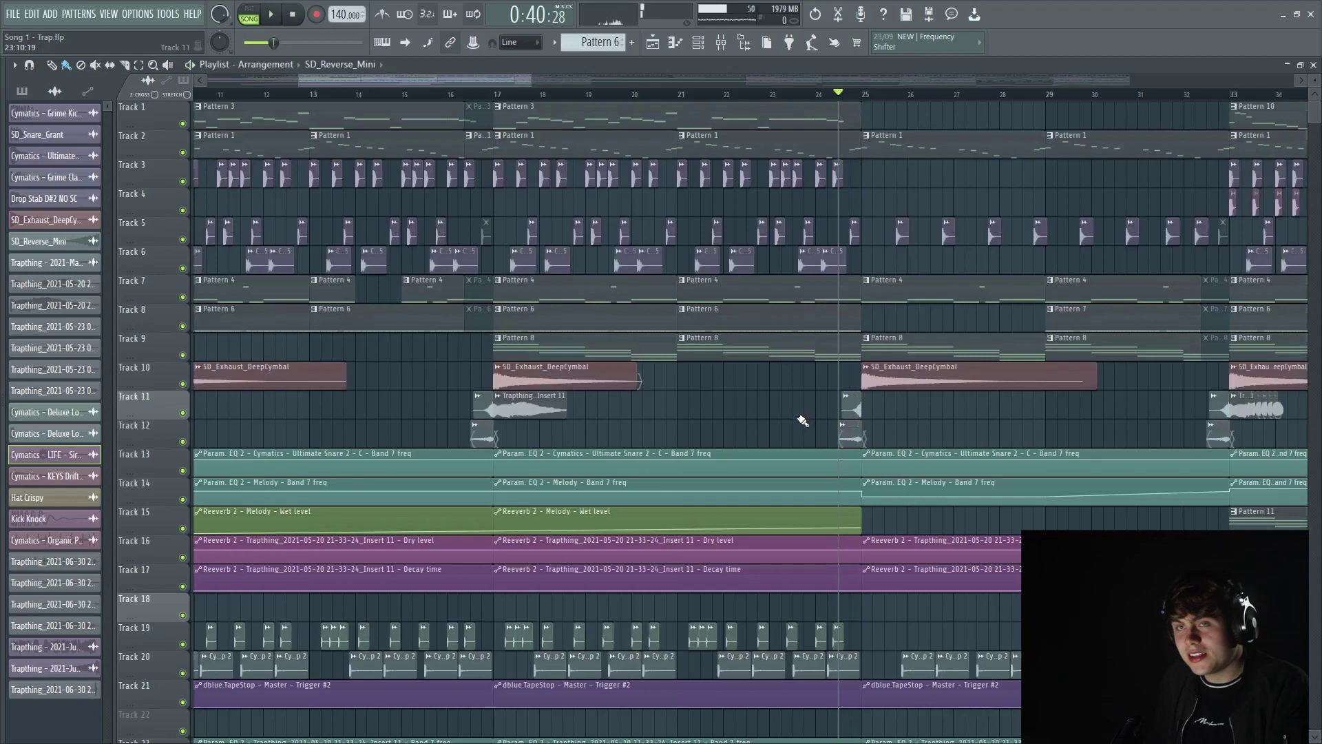
# Inspect the SD_Reverse_Mini clip's sample settings and the effects on its mixer track.
pyautogui.click(847, 396)
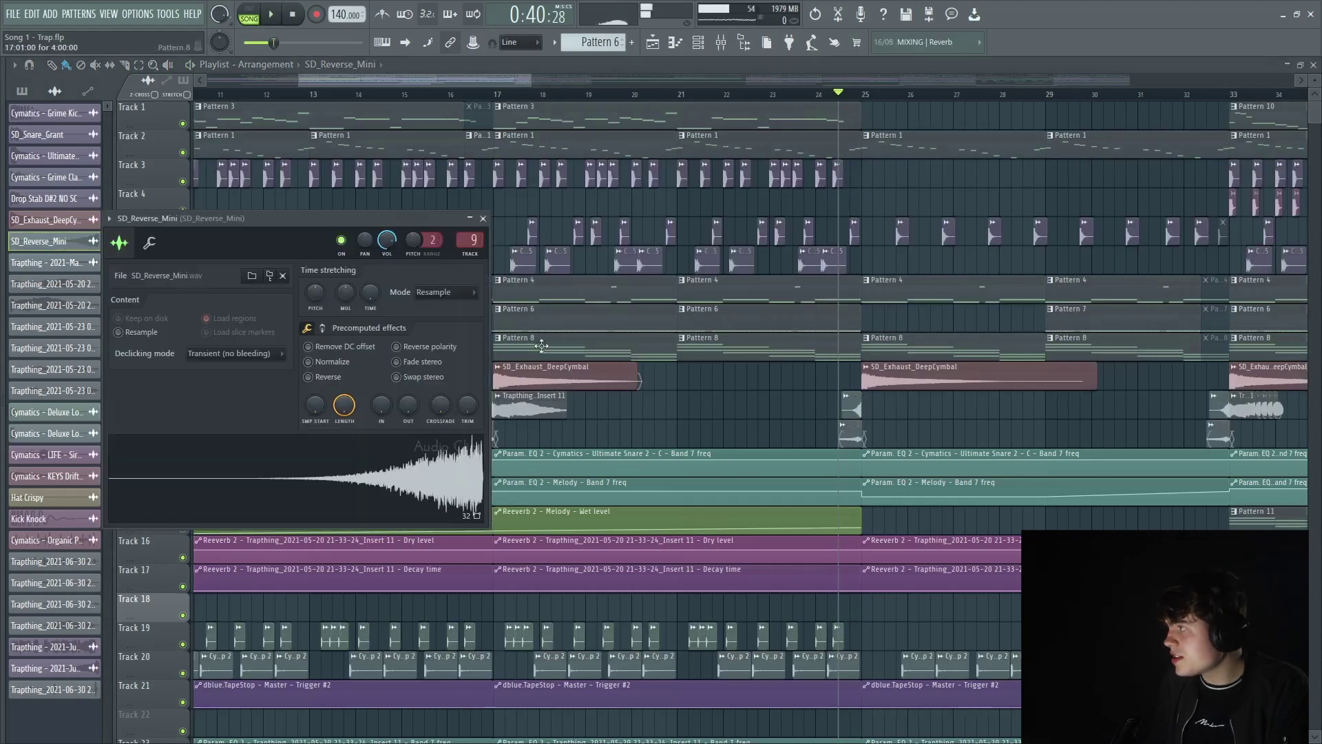
pyautogui.click(501, 226)
pyautogui.press('F9')
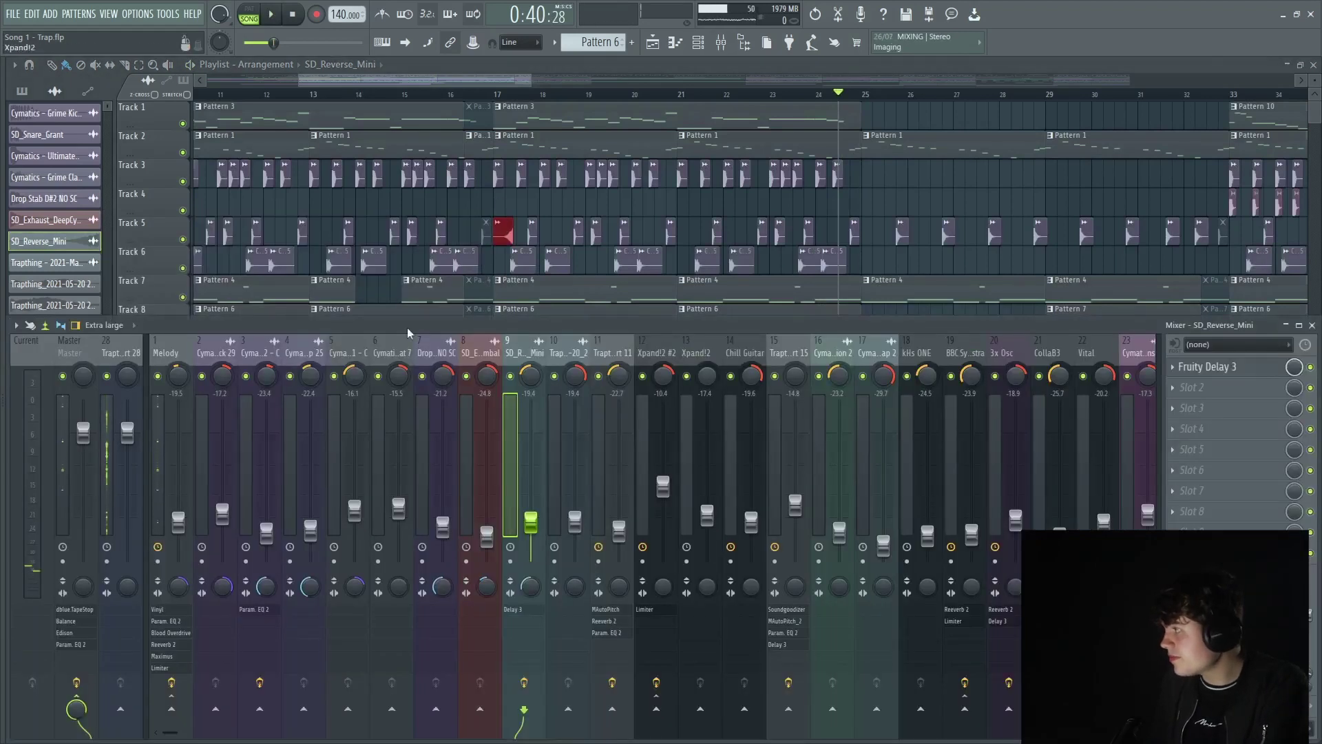
pyautogui.press('F9')
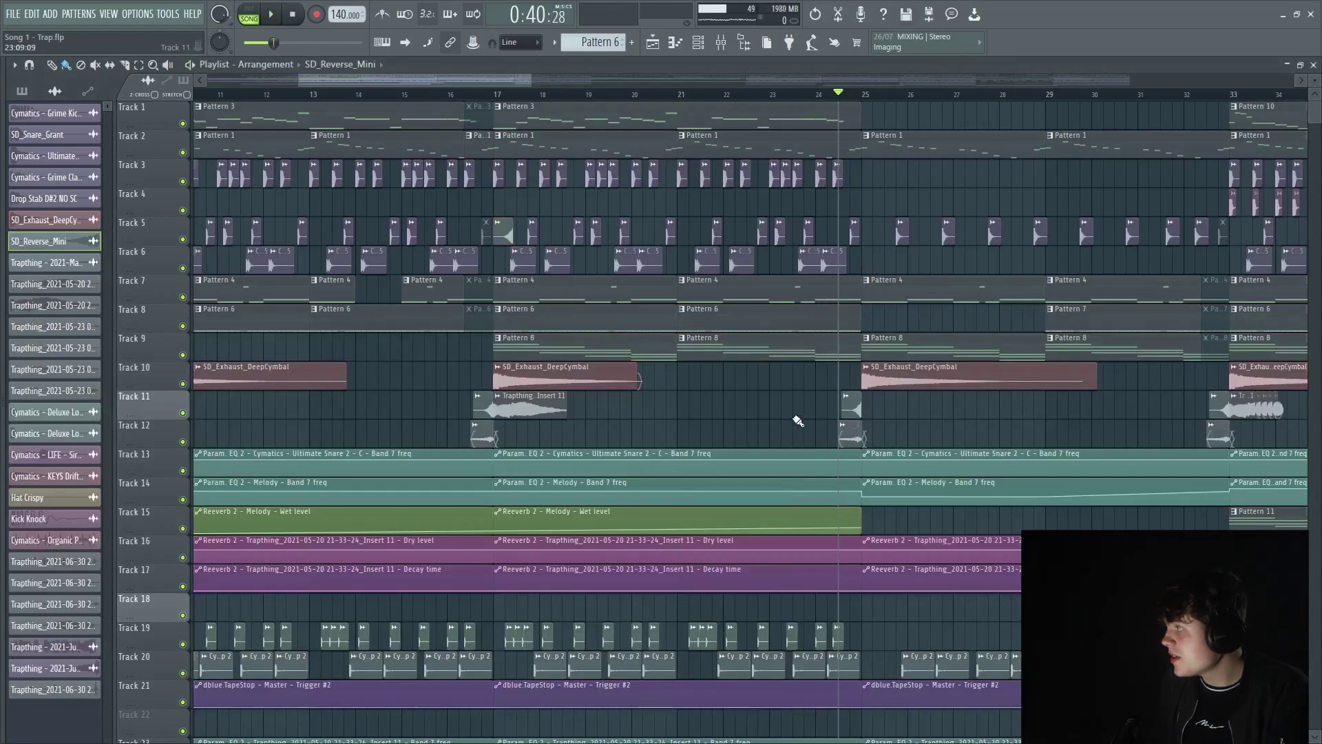
# Audition the Trapthing - 2021-May-20_2 clip on Track 12 and play the transition into bar 25 with all tracks.
pyautogui.keyDown('alt'); pyautogui.rightClick(841, 435); pyautogui.keyUp('alt')
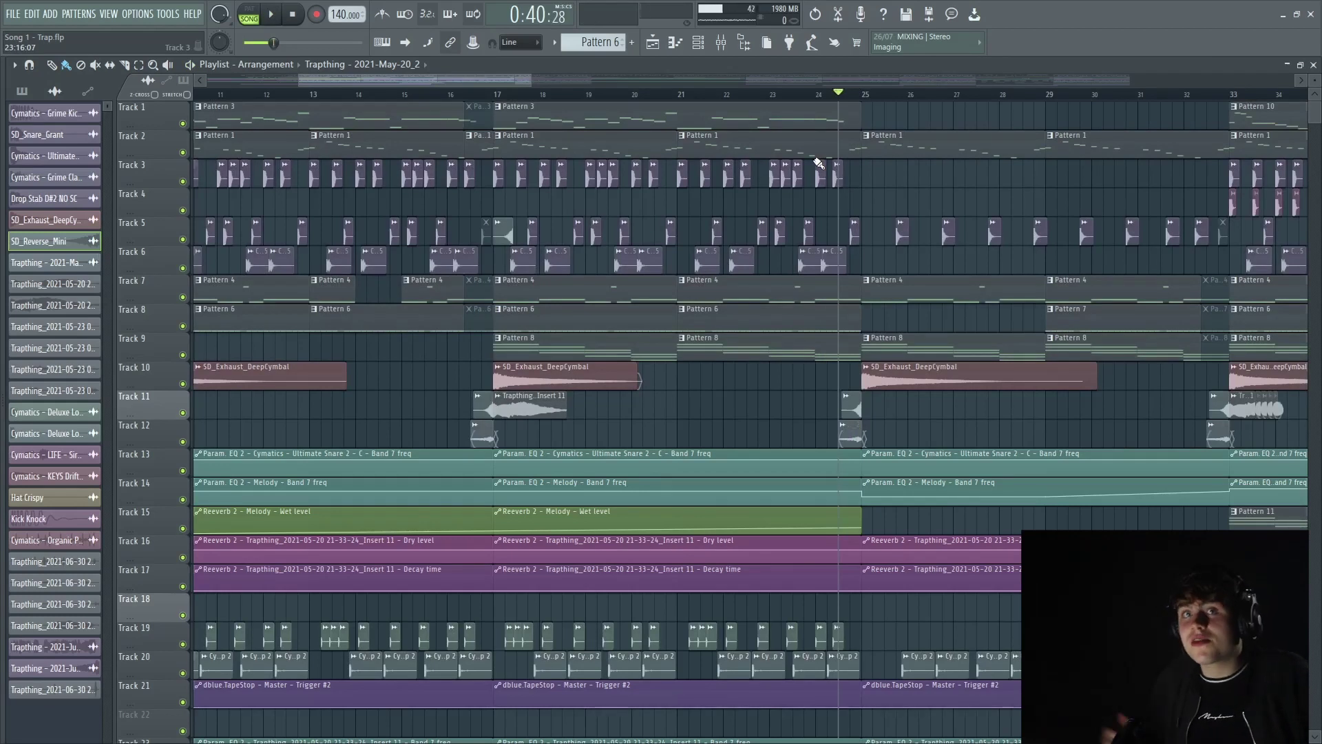
pyautogui.press('space')
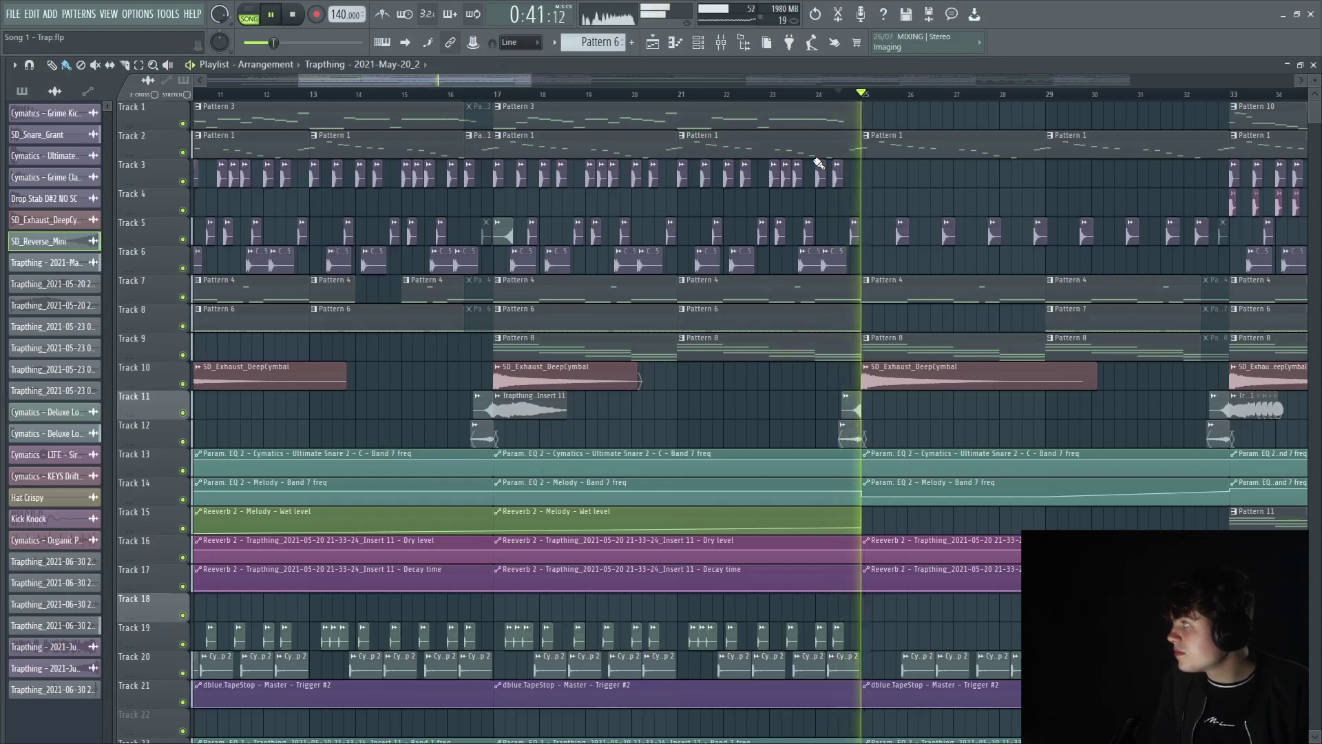
pyautogui.press('space')
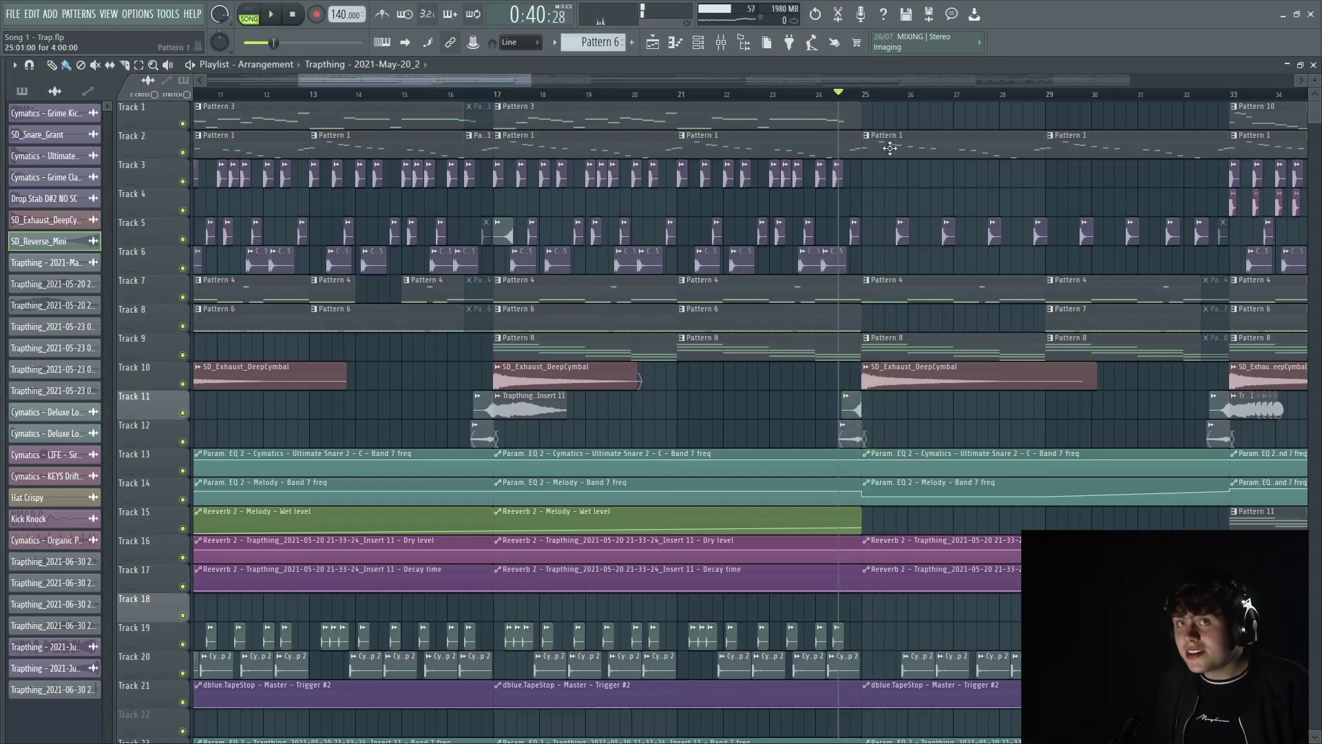
# Place the playback position at bar 25 and audition the Pattern 1 clip on Track 2.
pyautogui.click(865, 94)
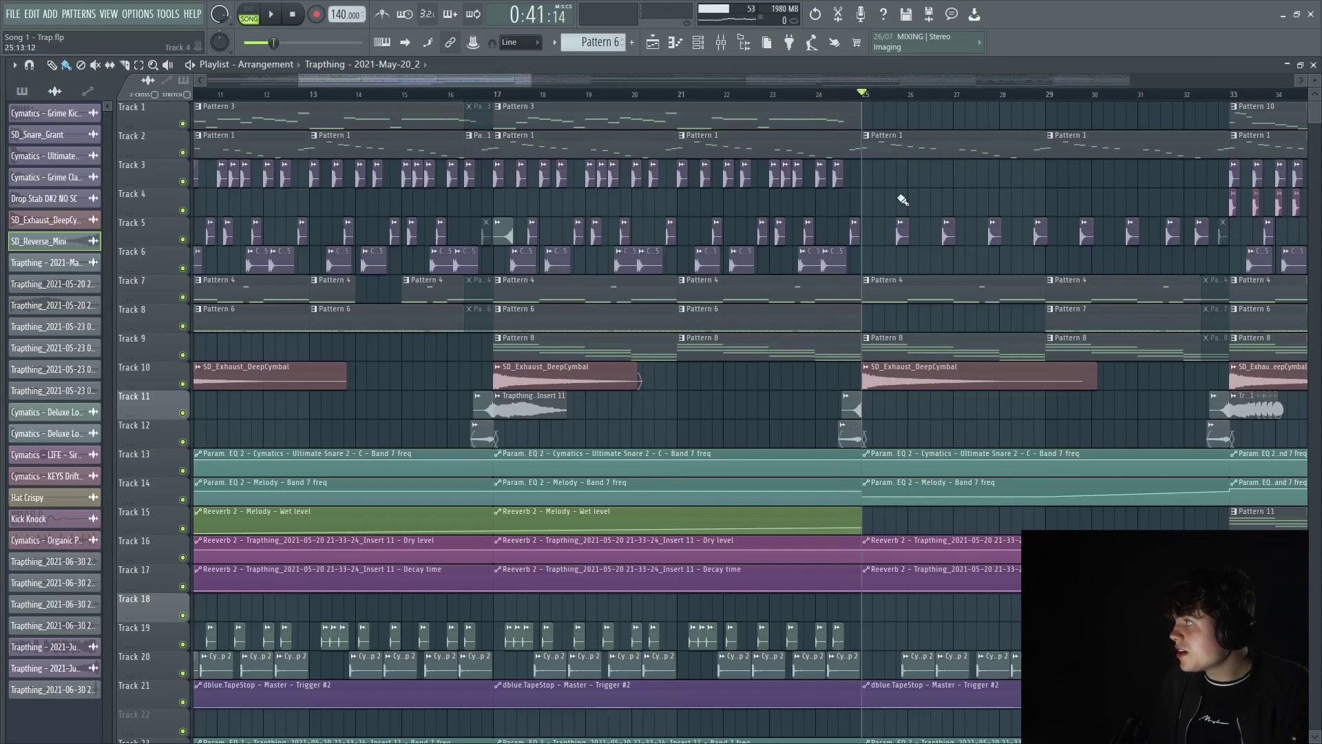
pyautogui.click(881, 141)
pyautogui.press('space')
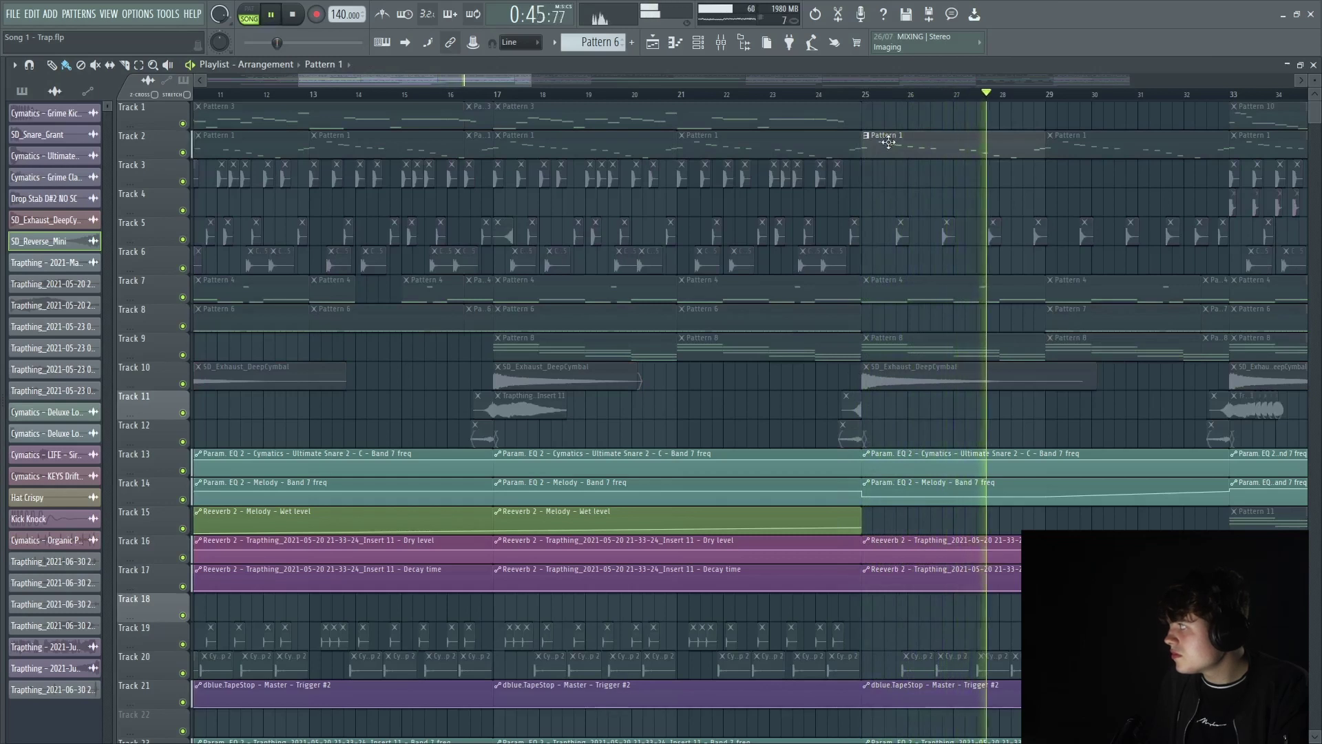
pyautogui.press('space')
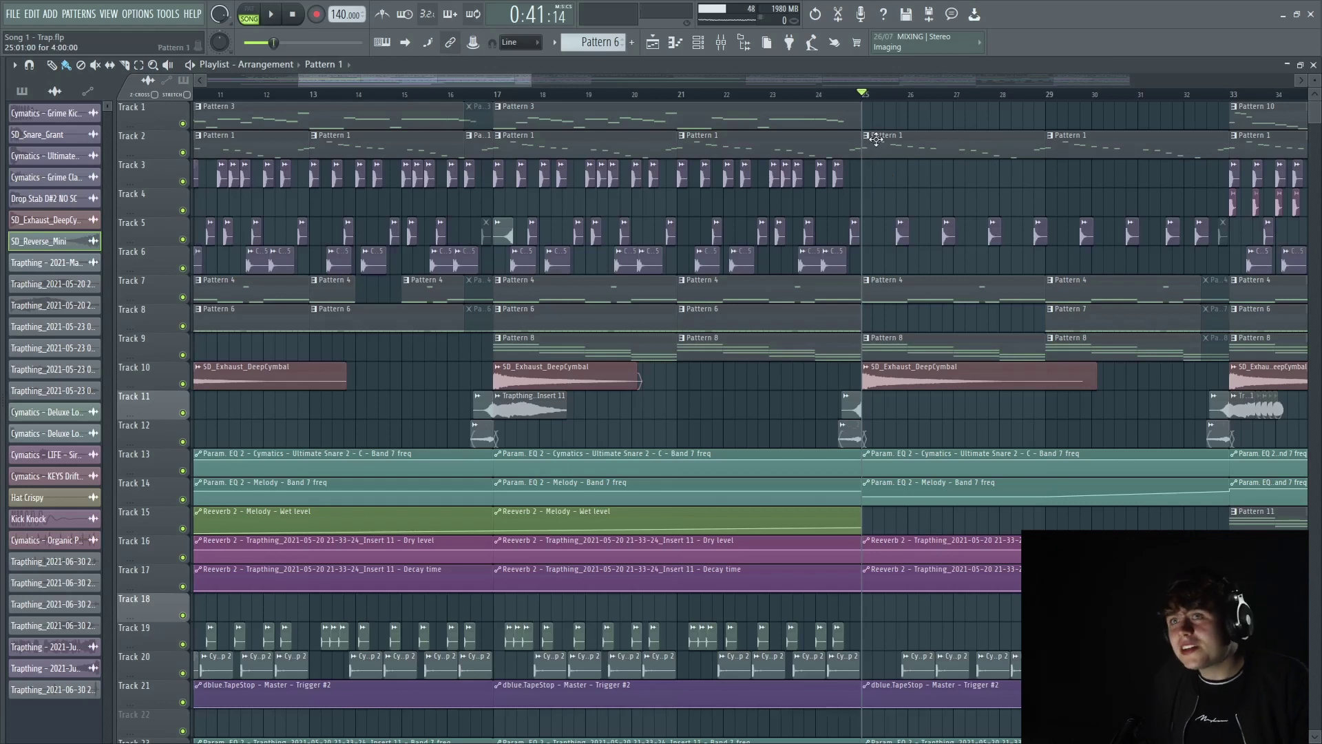
pyautogui.press('space')
pyautogui.press('space')
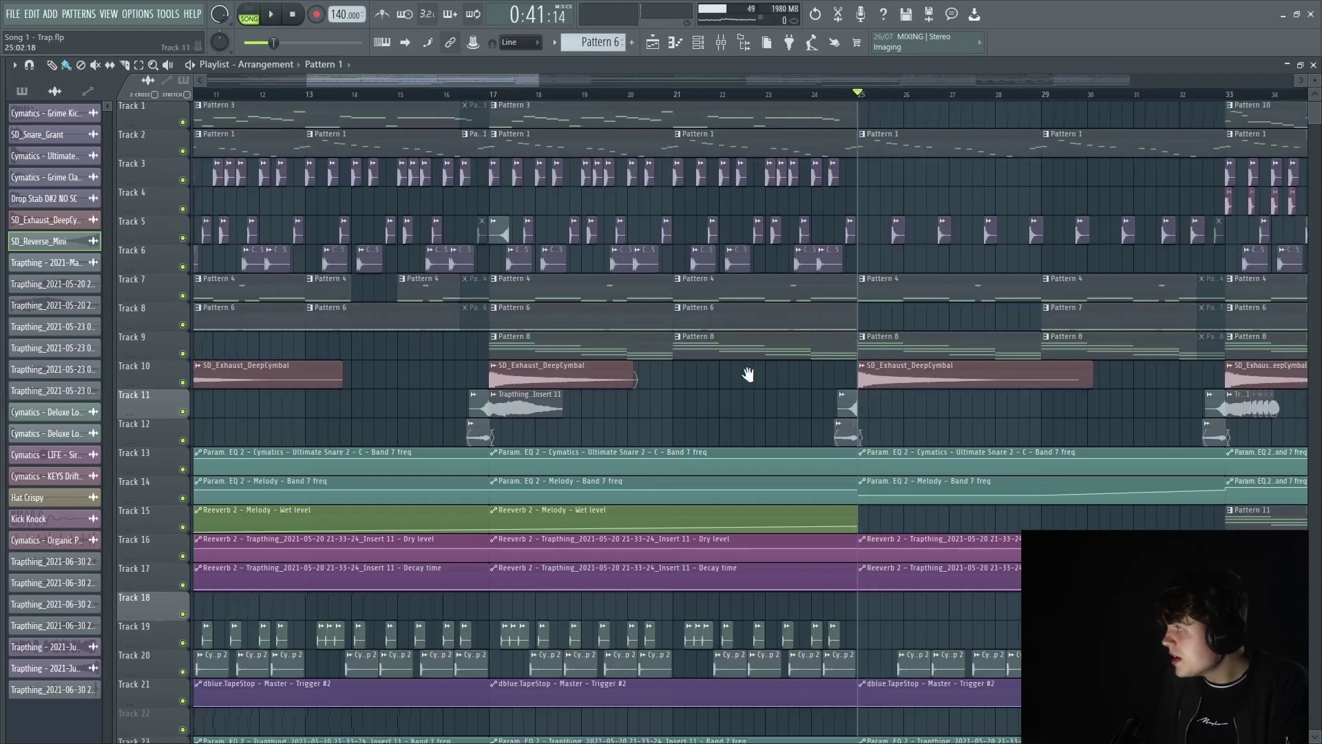
# Play the section from bar 25 with all tracks.
pyautogui.hscroll(5, 746, 375)
pyautogui.hscroll(1, 587, 366)
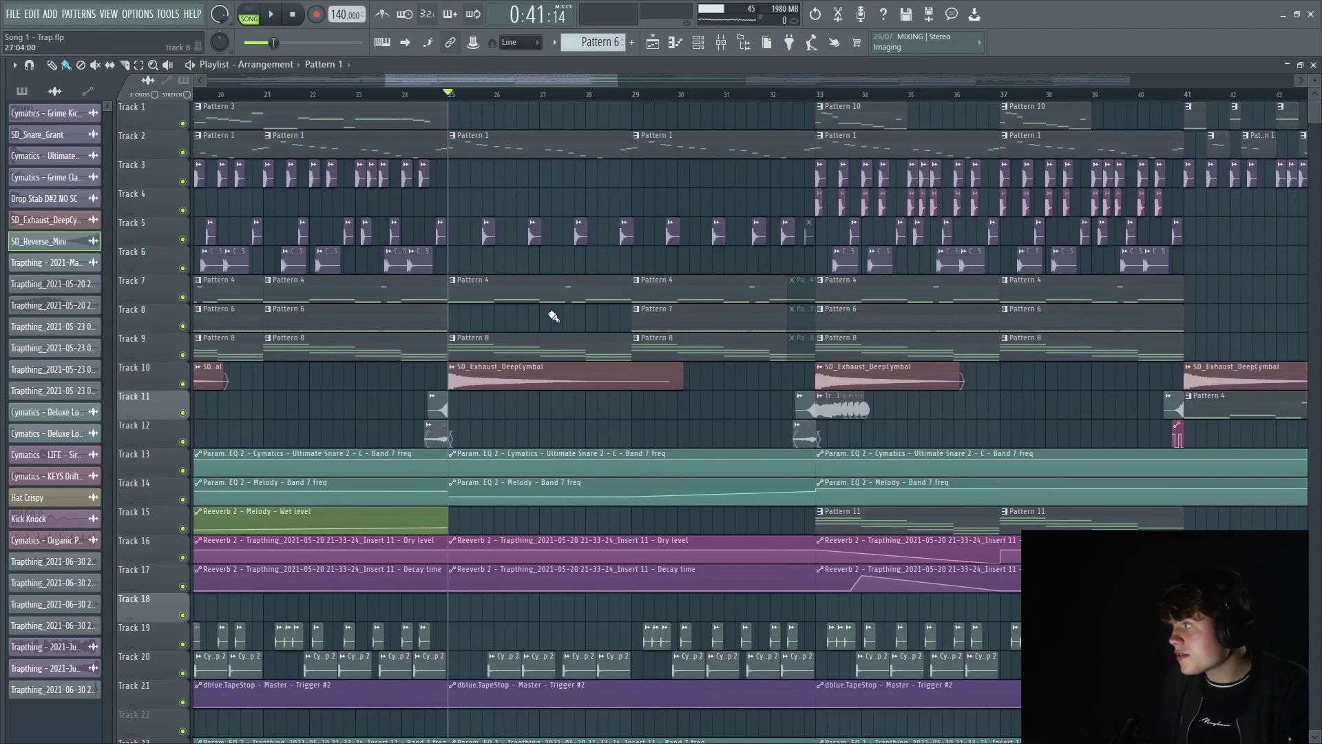
pyautogui.press('space')
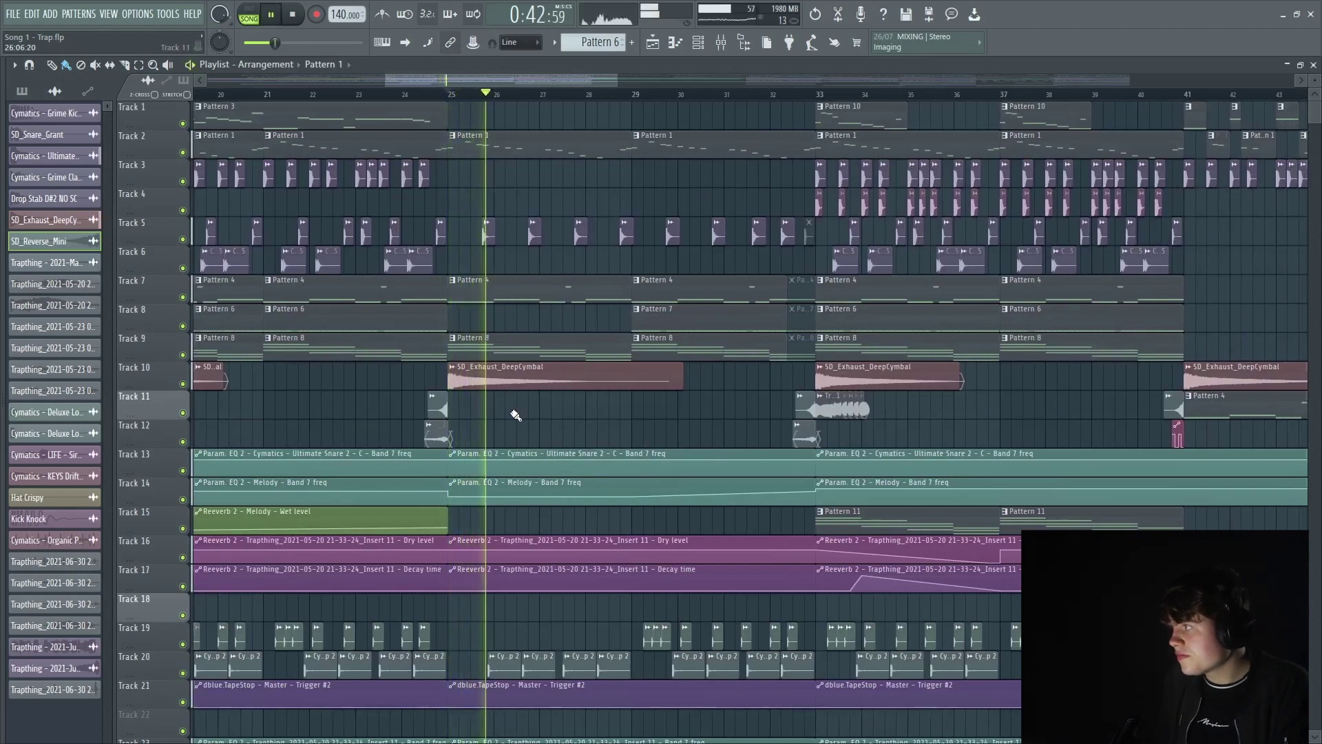
pyautogui.press('space')
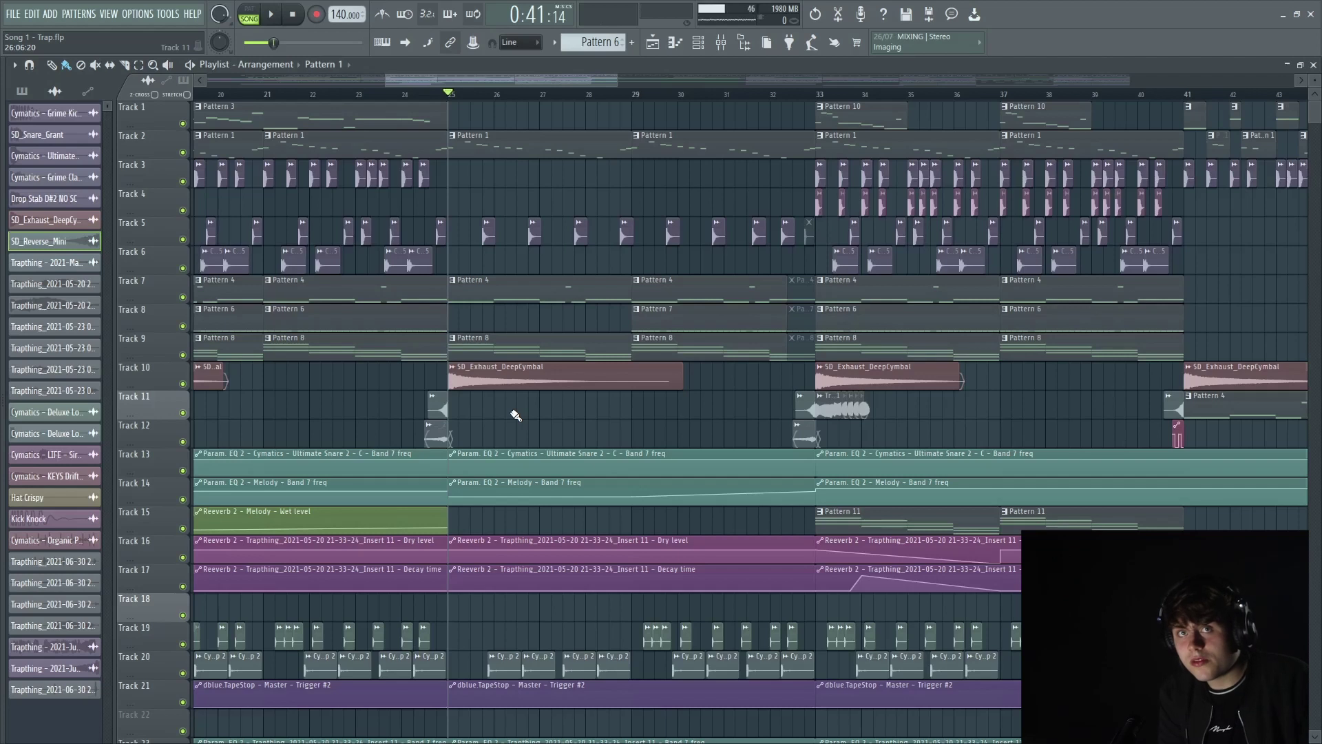
# Restart playback at bar 25, jump to bar 28, and play into the Pattern 7 clip at bar 29.
pyautogui.press('space')
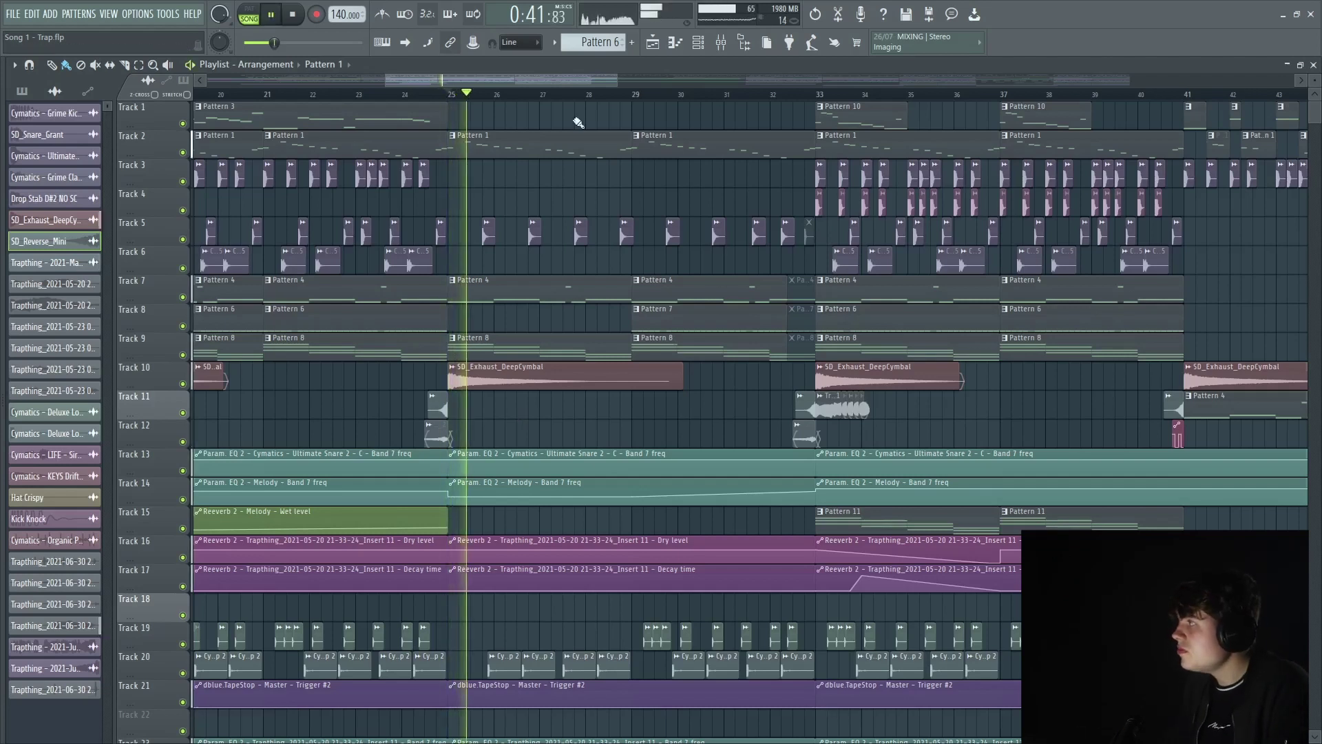
pyautogui.click(610, 94)
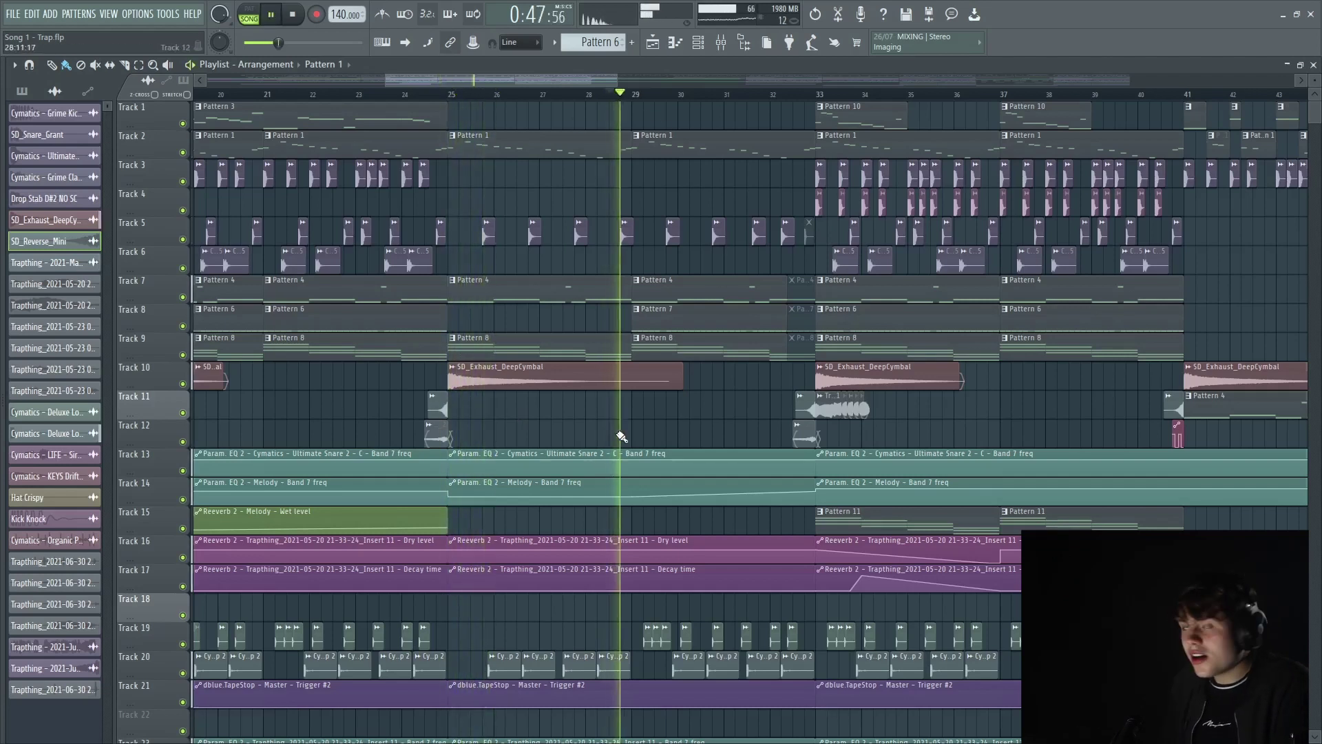
pyautogui.press('space')
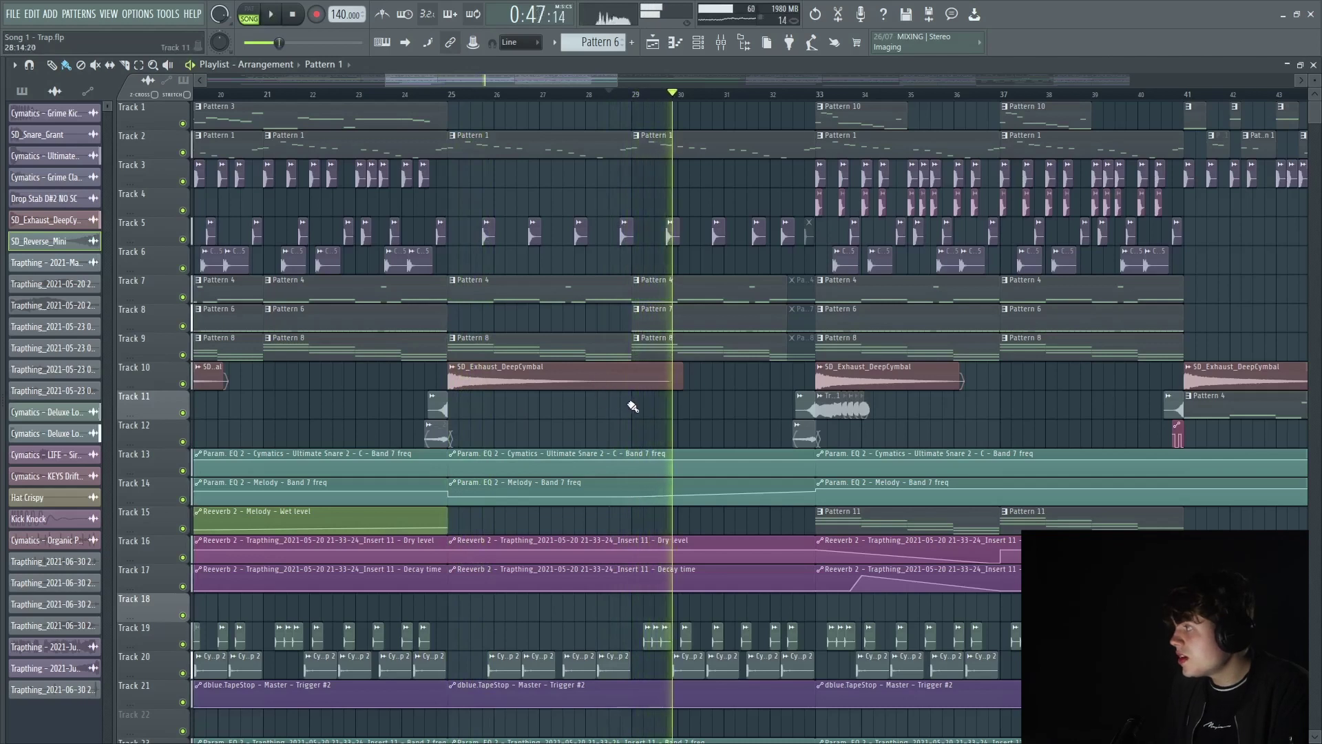
# Inspect the hi-hat notes and velocities of Pattern 7, and replay all tracks from bar 28.
pyautogui.doubleClick(672, 318)
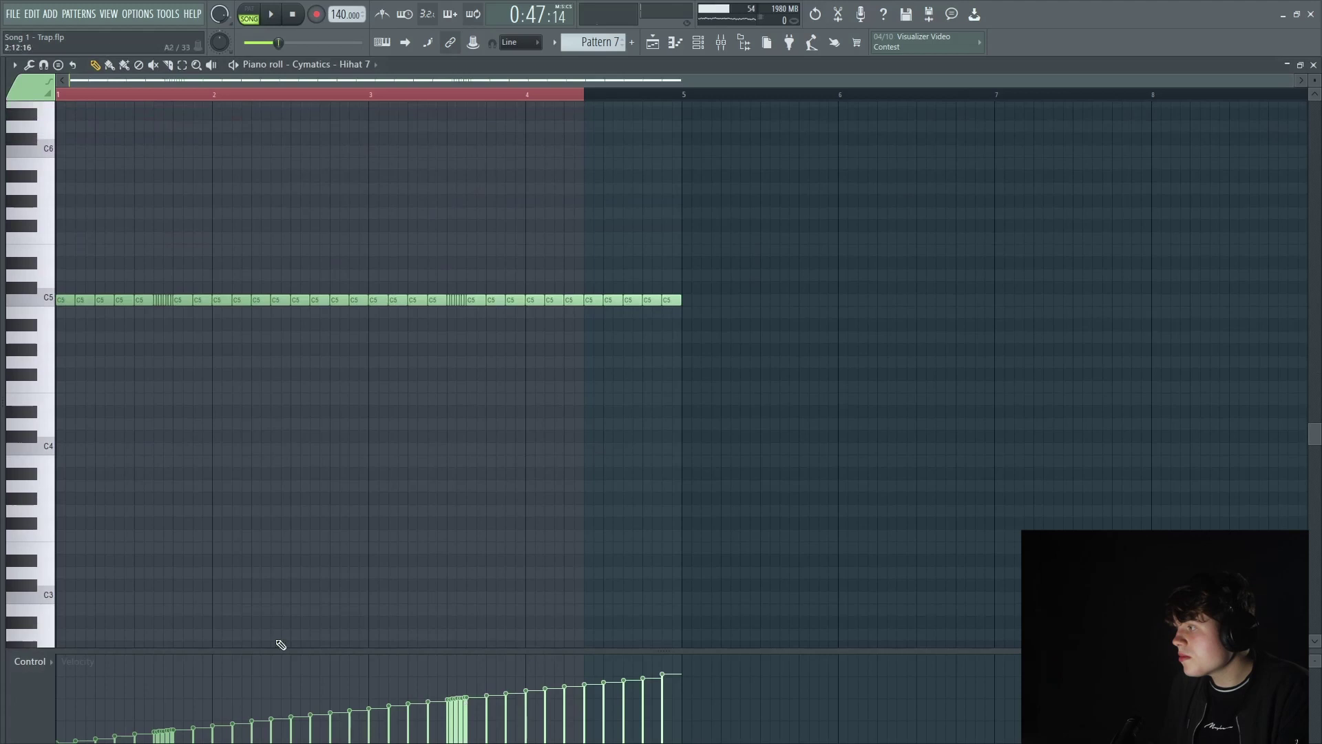
pyautogui.moveTo(146, 649); pyautogui.dragTo(249, 632)
pyautogui.click(653, 42)
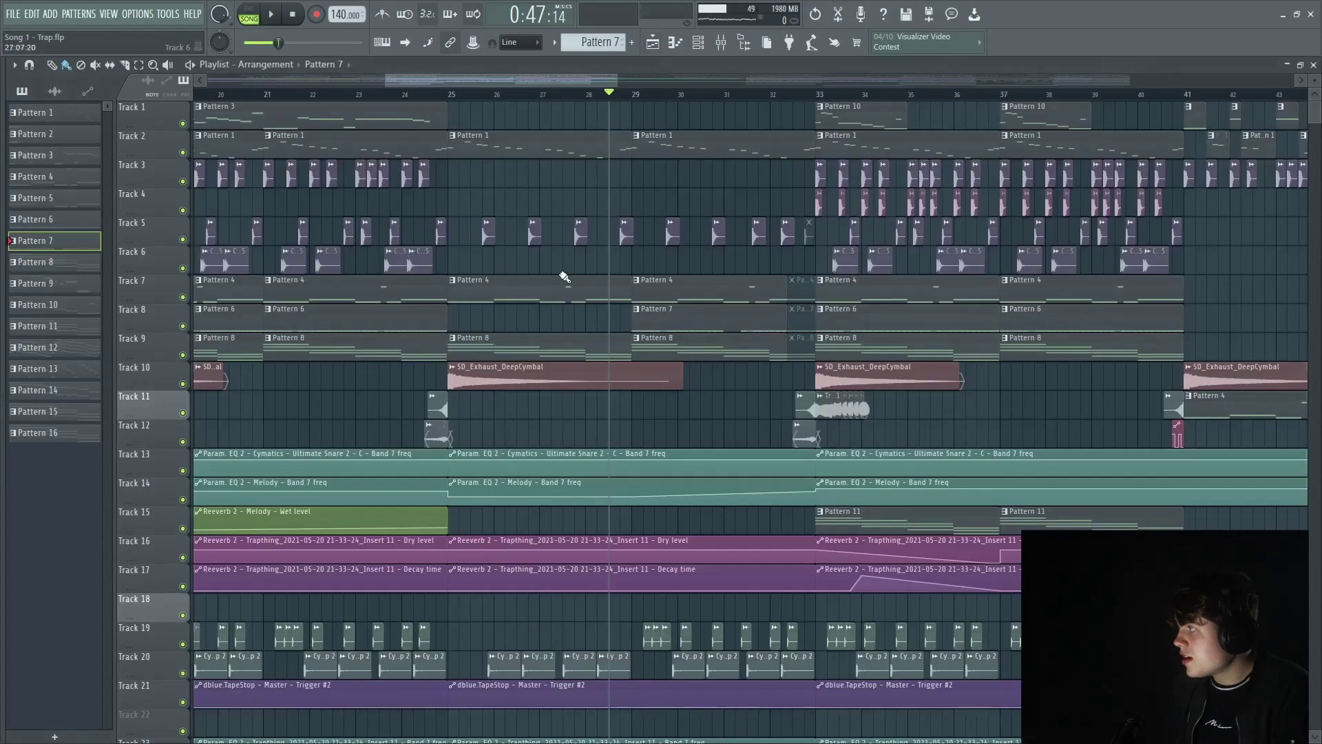
pyautogui.press('space')
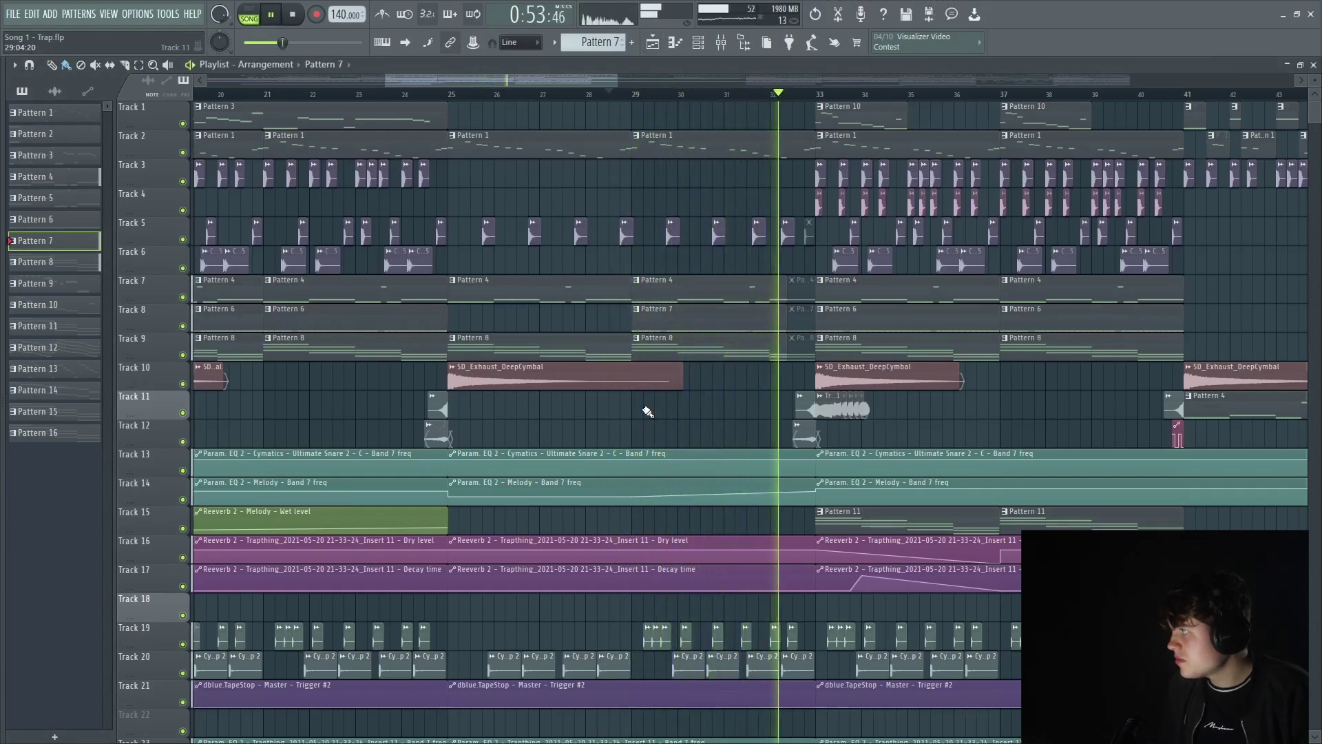
pyautogui.press('space')
# Place the playback position at bar 32, play the transition, and audition the Pattern 1 clip on Track 2.
pyautogui.click(770, 93)
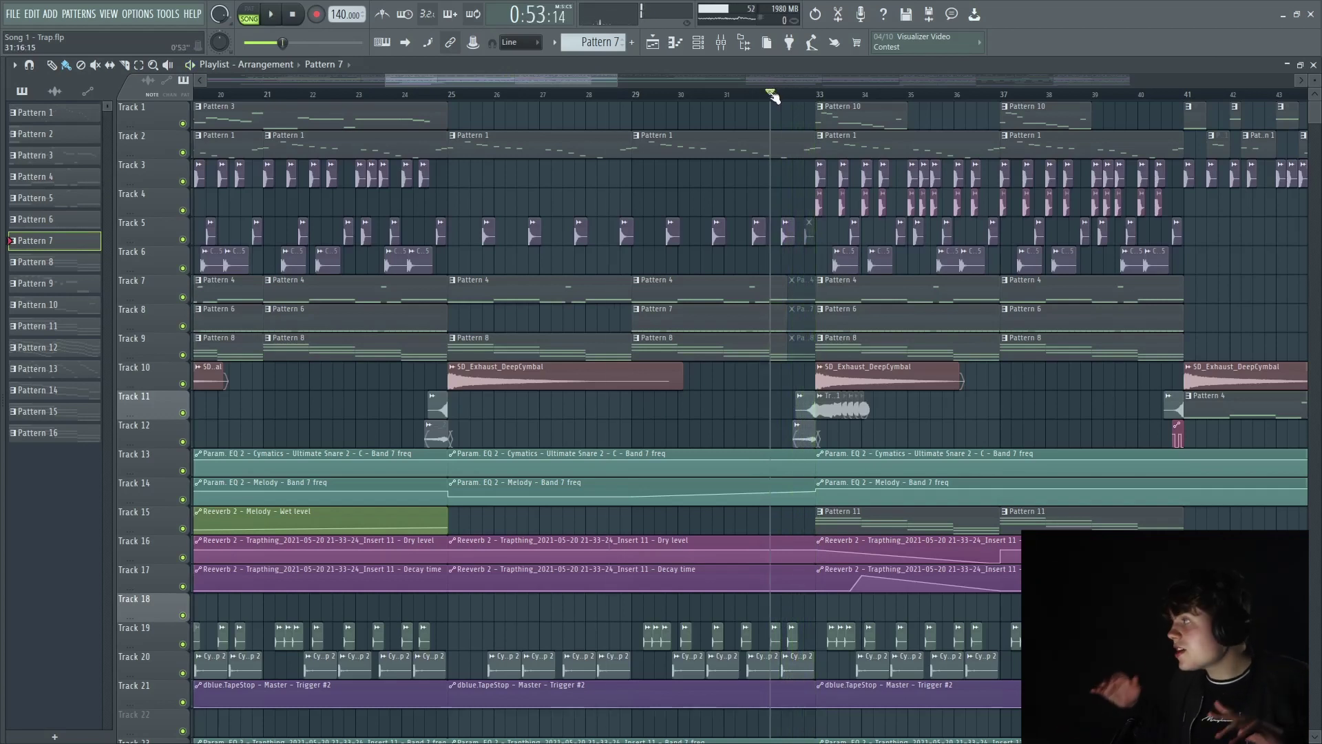
pyautogui.press('space')
pyautogui.press('space')
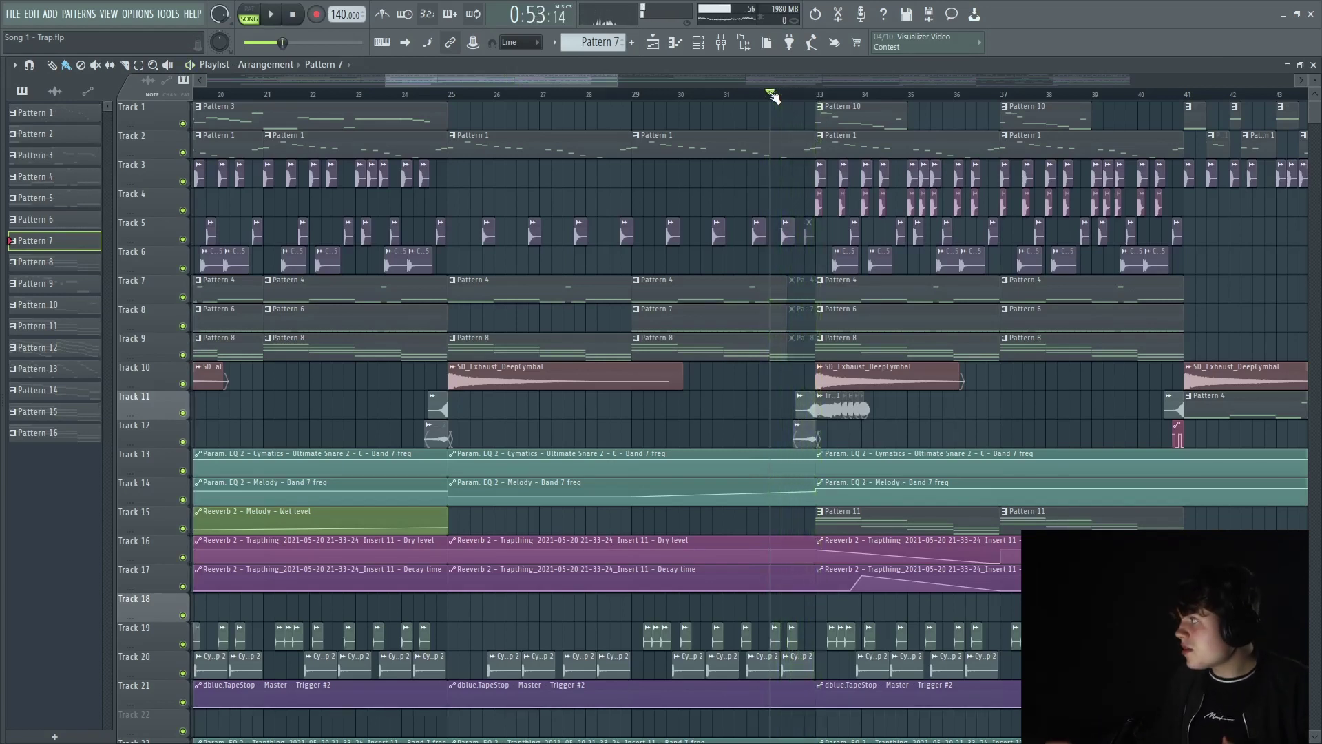
pyautogui.click(799, 141)
pyautogui.press('space')
pyautogui.press('space')
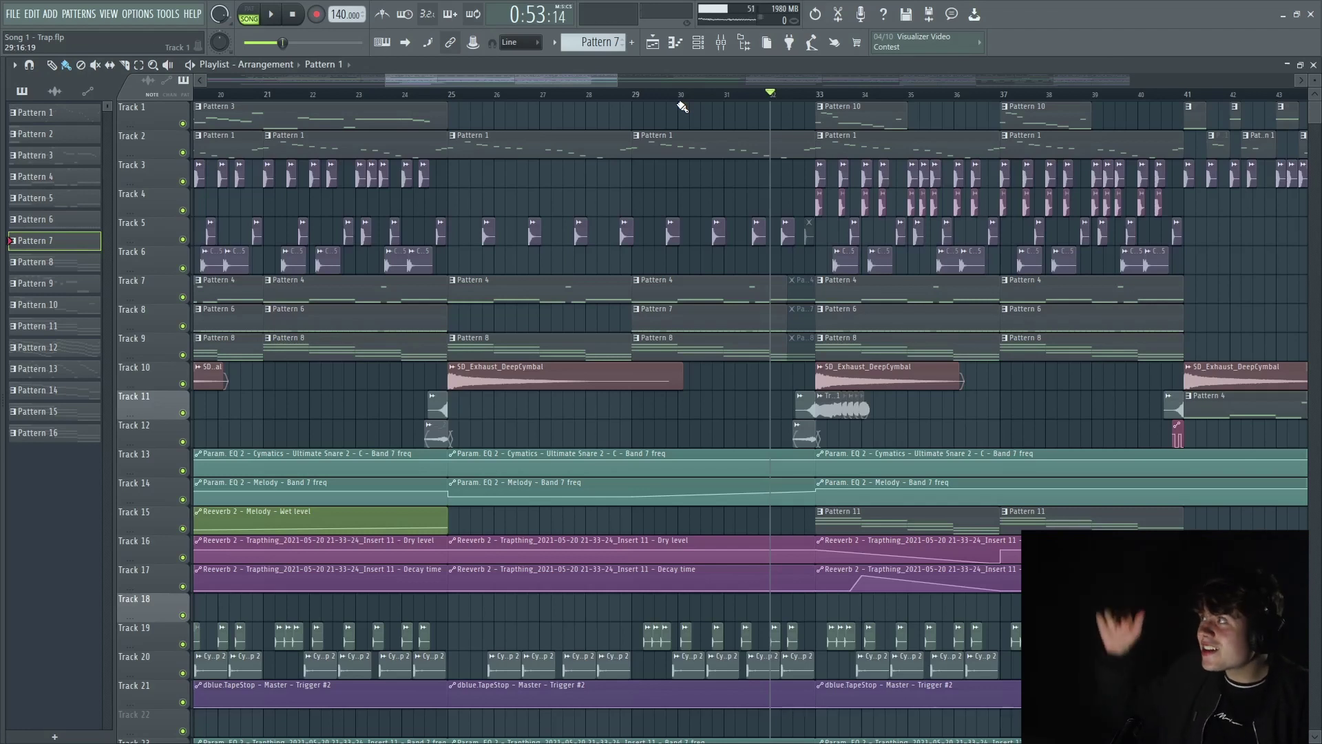
# Move the playback position to bar 33, and audition the Trapthing clip on Track 12 and the chopped Insert 11 clips on Track 11.
pyautogui.click(819, 95)
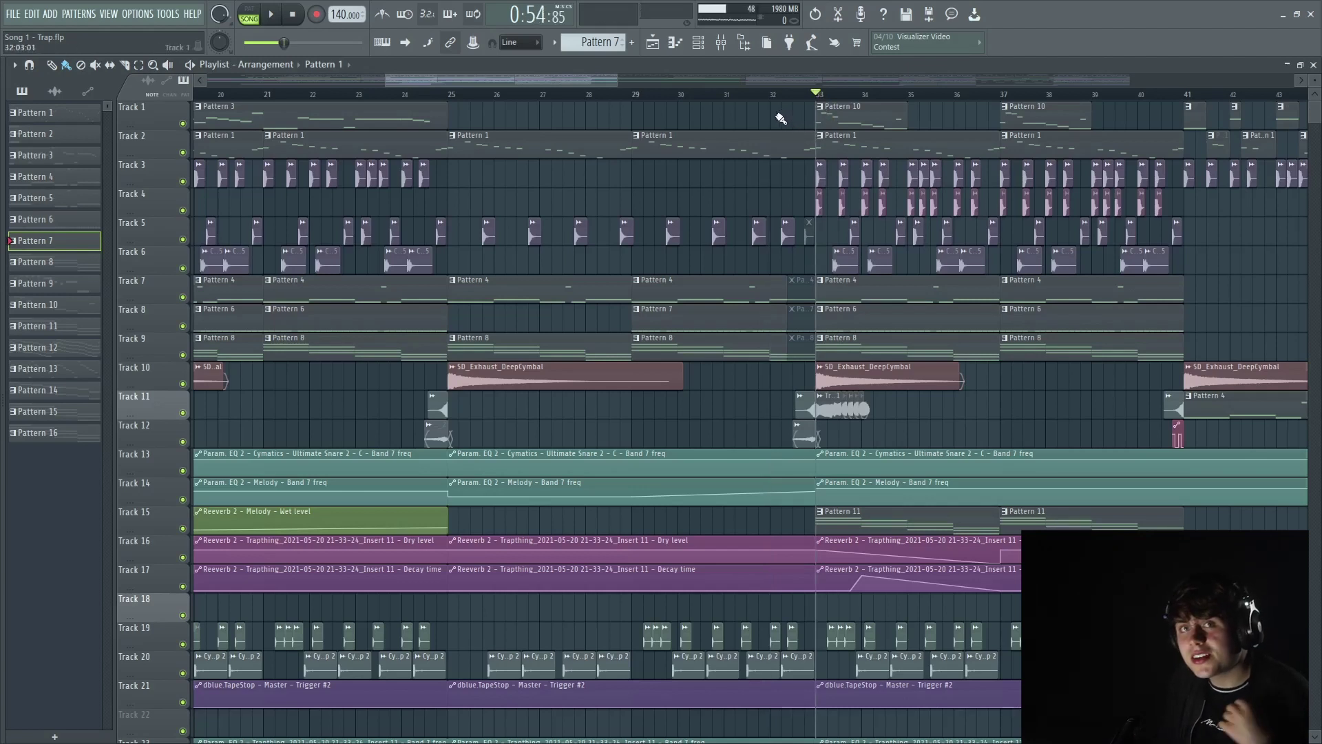
pyautogui.click(791, 432)
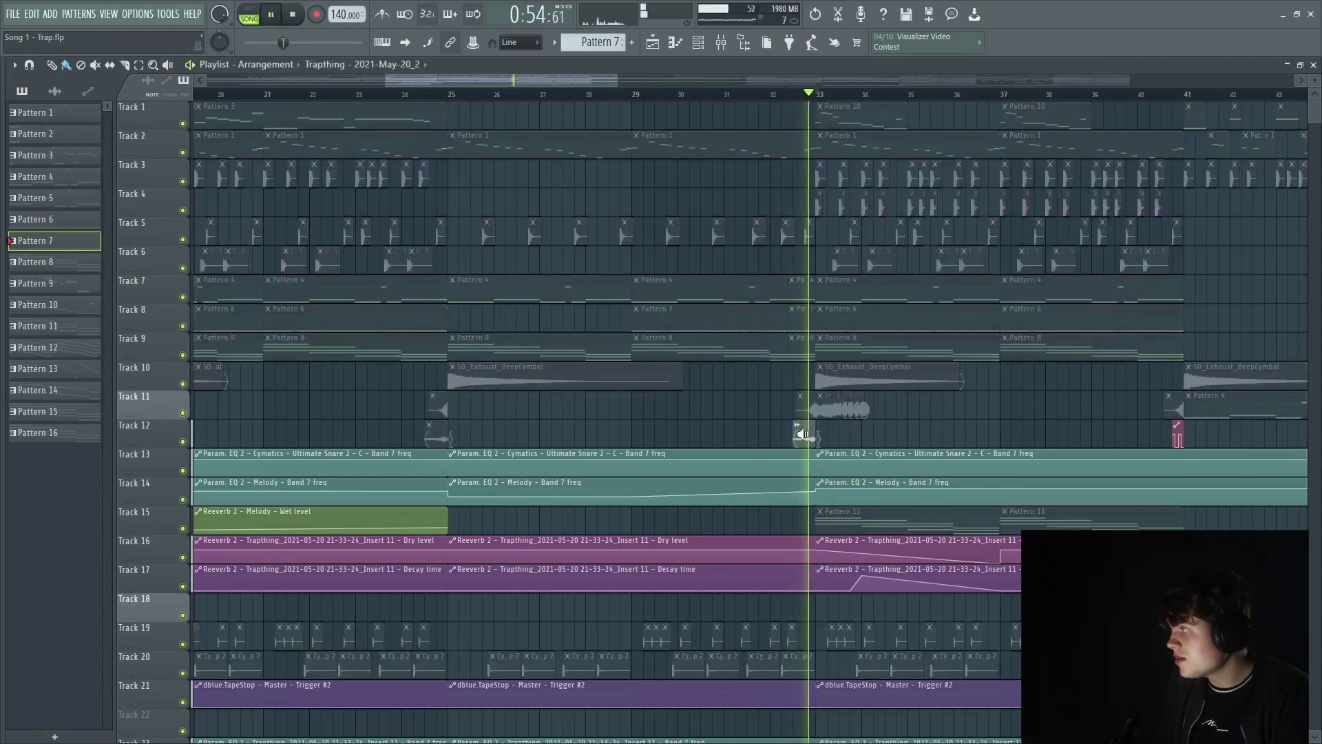
pyautogui.scroll(-8, 779, 352)
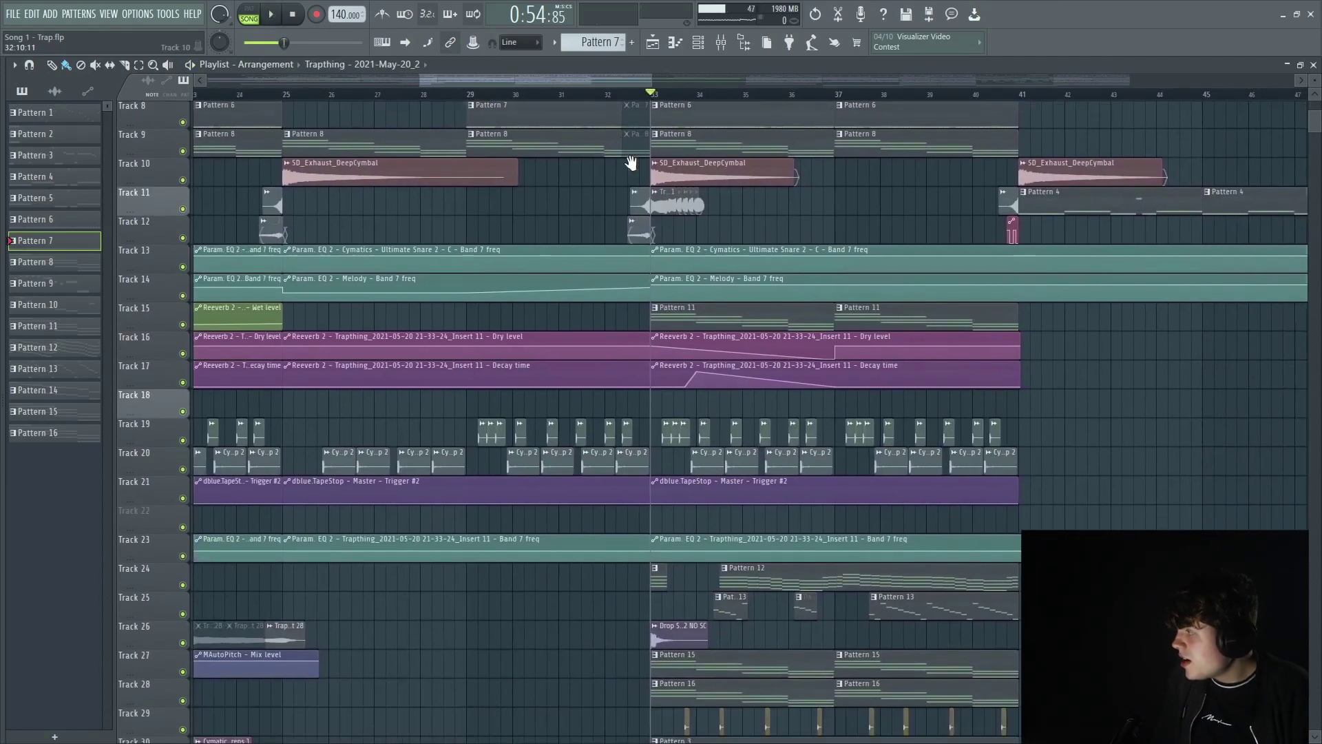
pyautogui.scroll(-5, 516, 456)
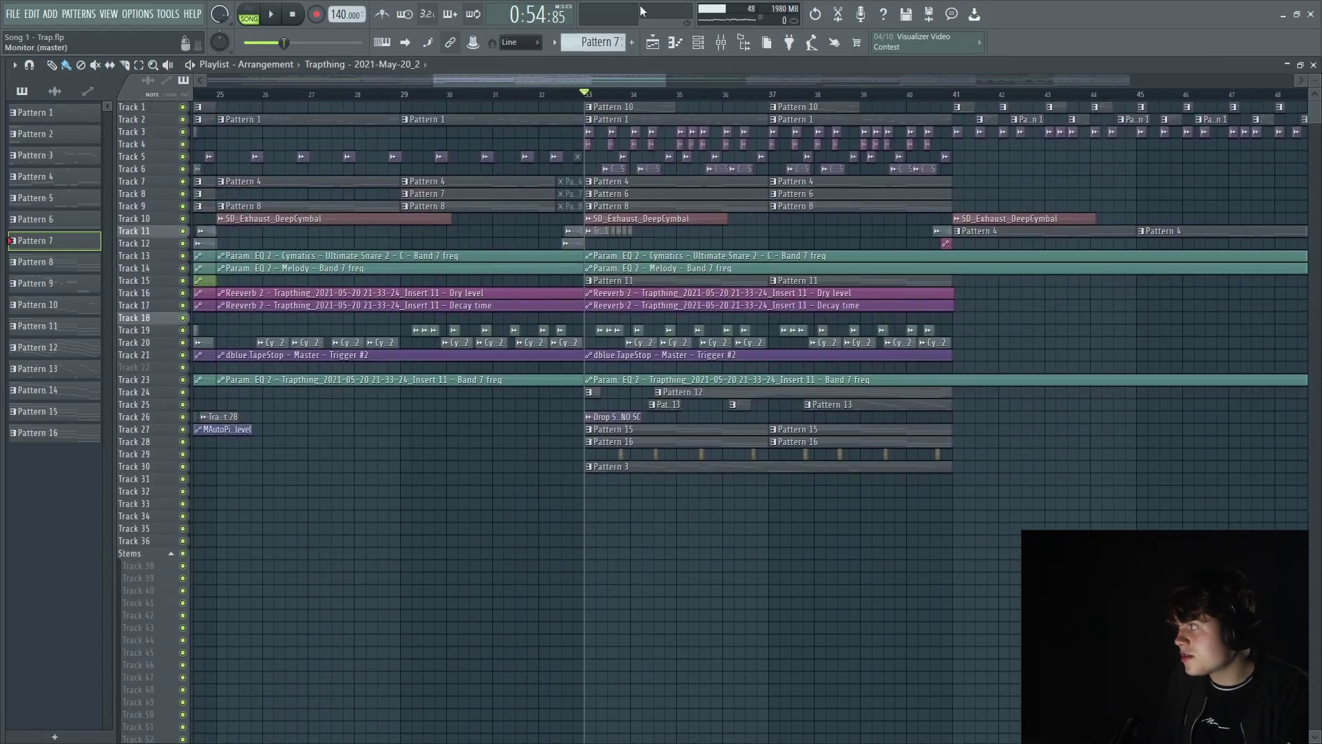
pyautogui.scroll(5, 590, 428)
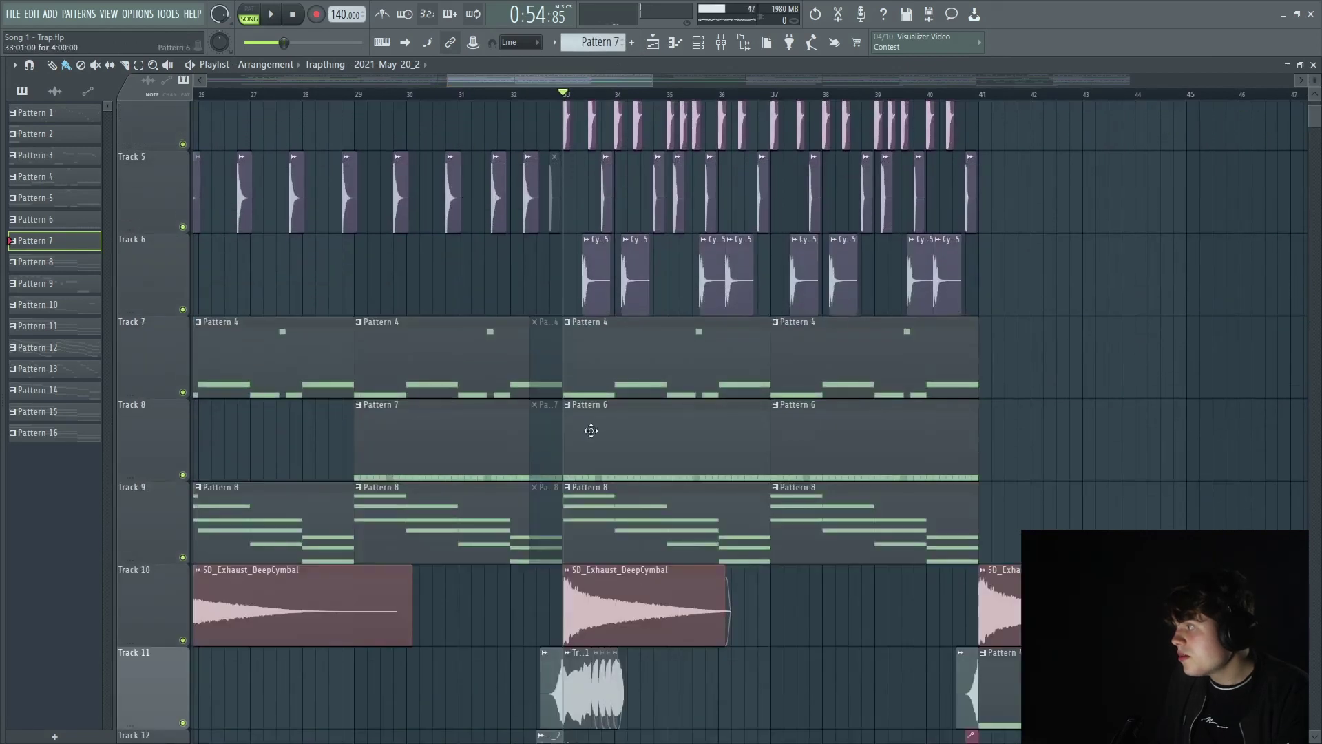
pyautogui.scroll(5, 534, 229)
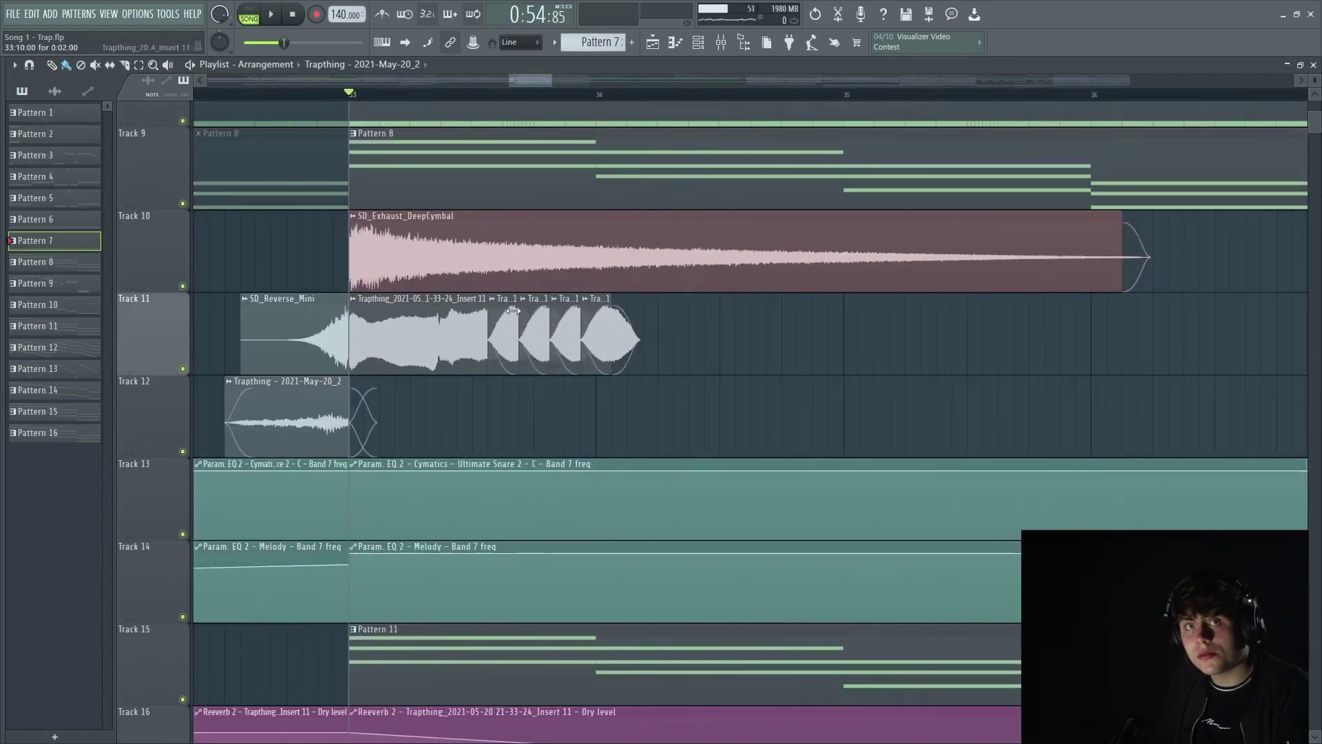
pyautogui.click(564, 334)
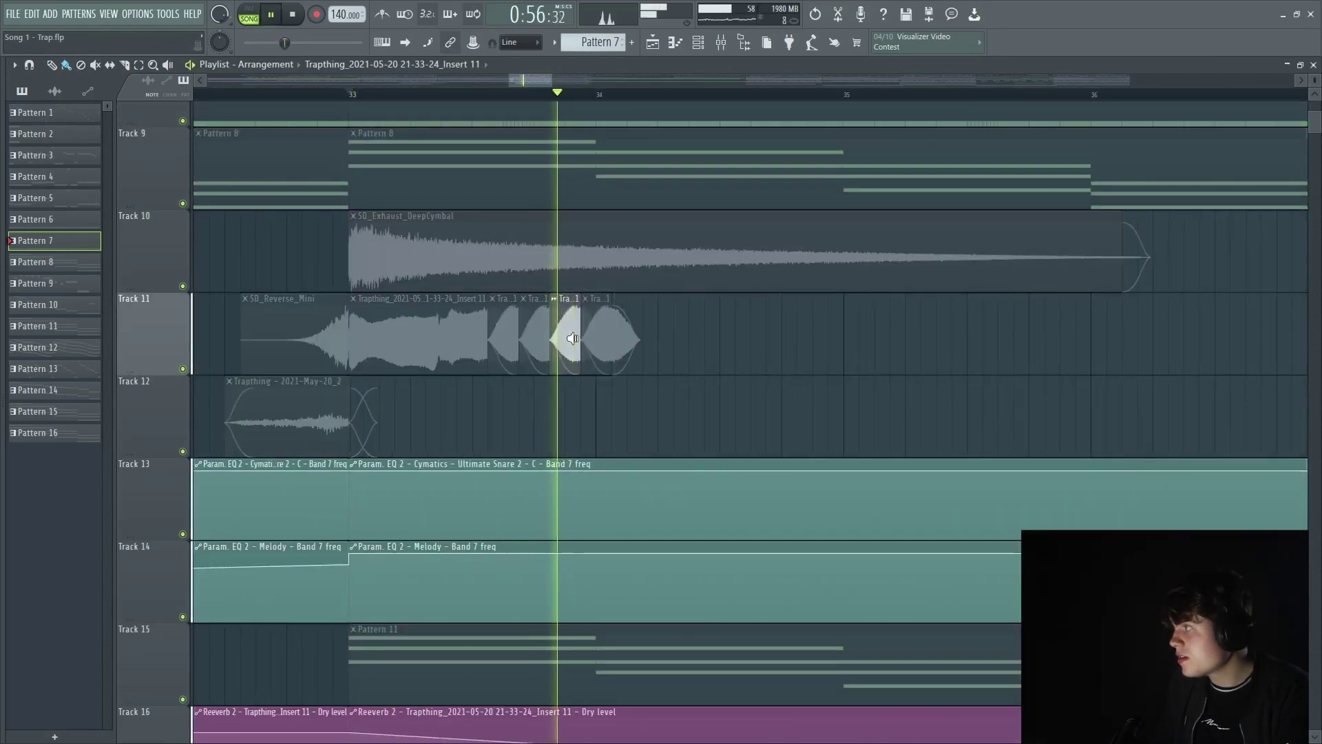
# Inspect the Insert 11 vocal clip's channel and its mixer effects MAutoPitch, Fruity Reeverb 2 and Fruity parametric EQ 2, and close their windows.
pyautogui.doubleClick(406, 331)
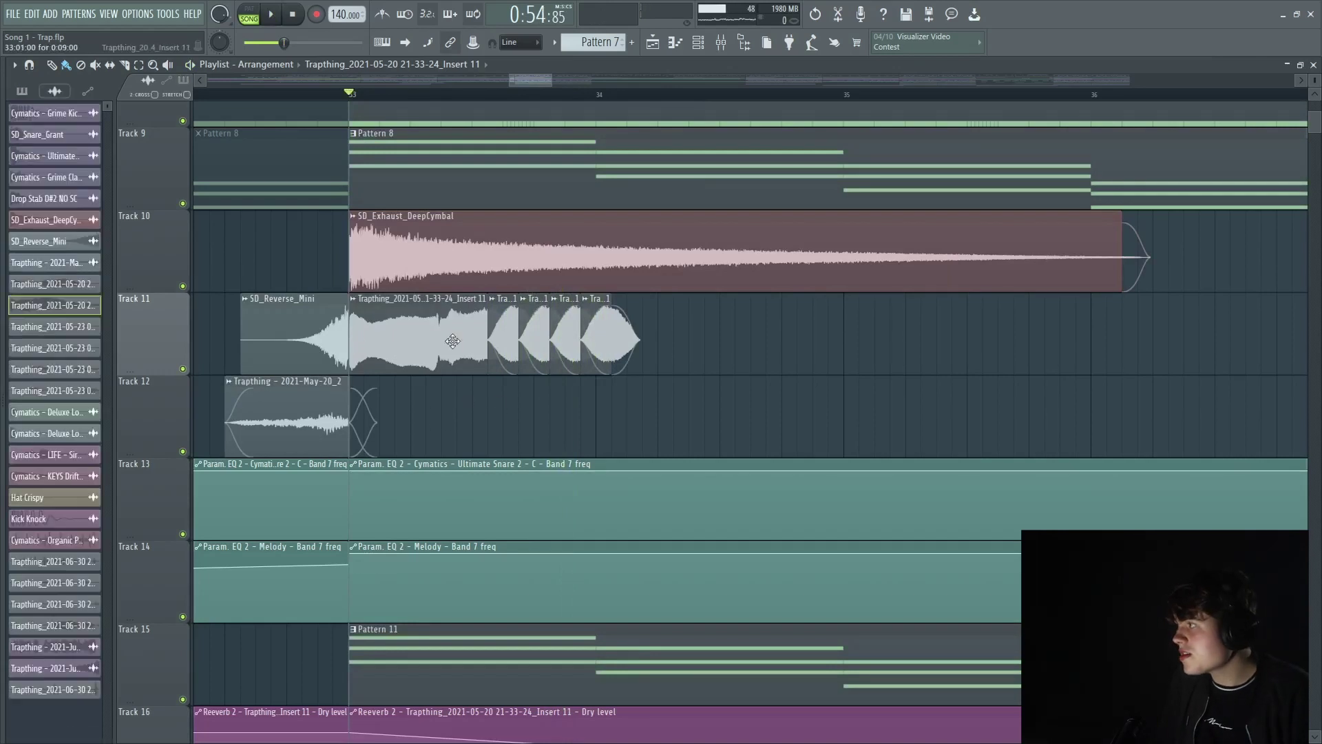
pyautogui.click(723, 47)
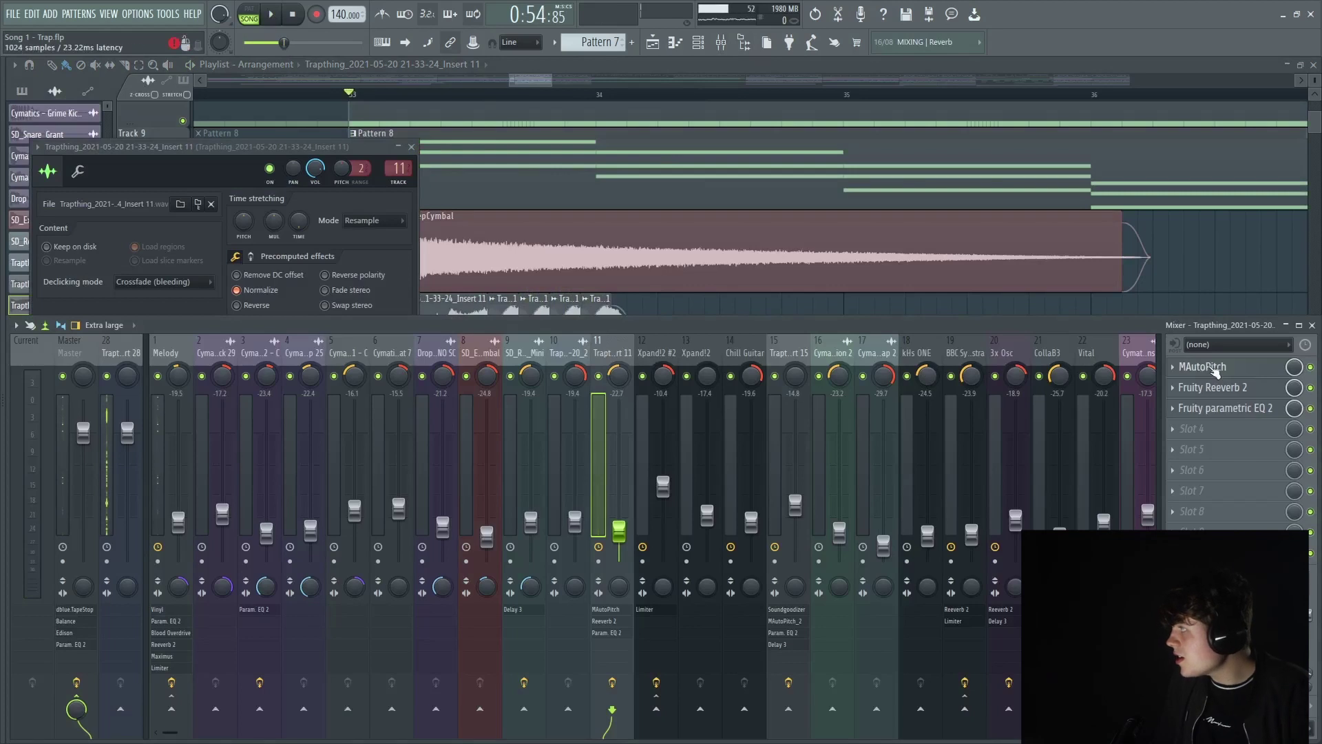
pyautogui.click(1213, 368)
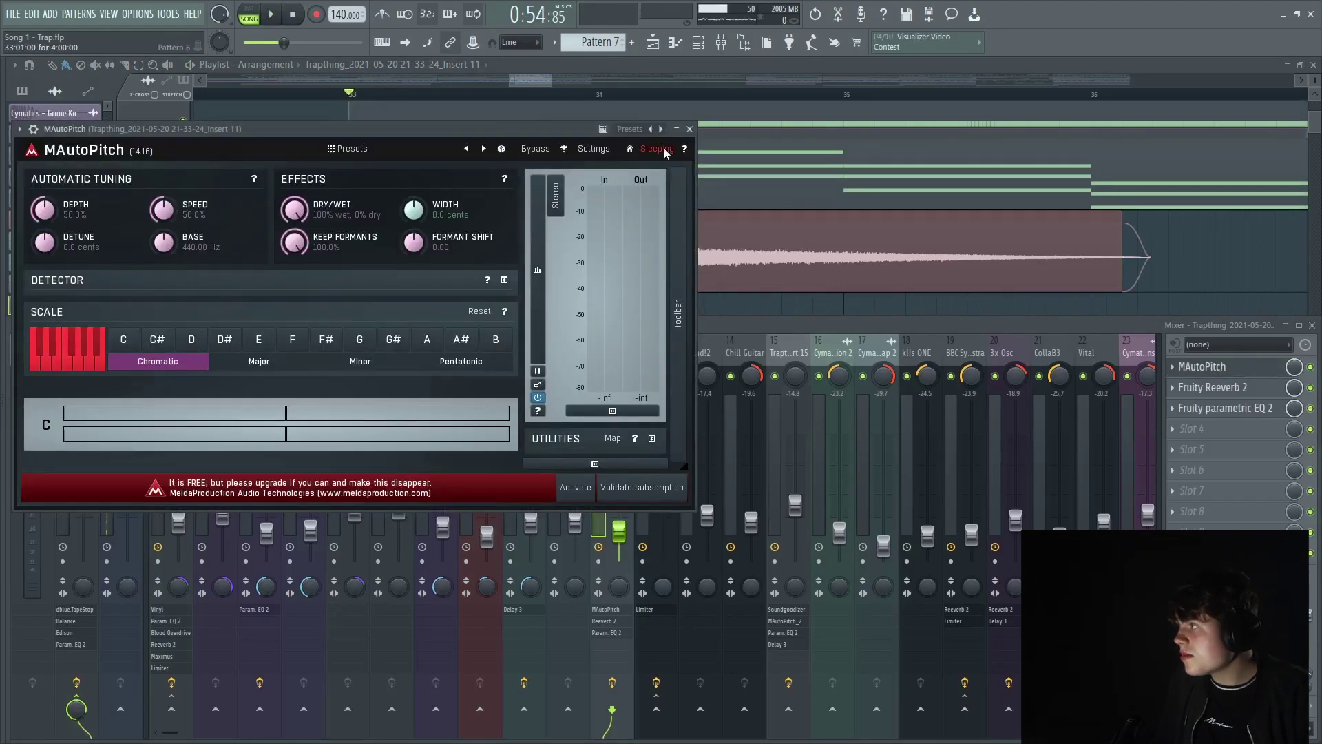
pyautogui.click(688, 129)
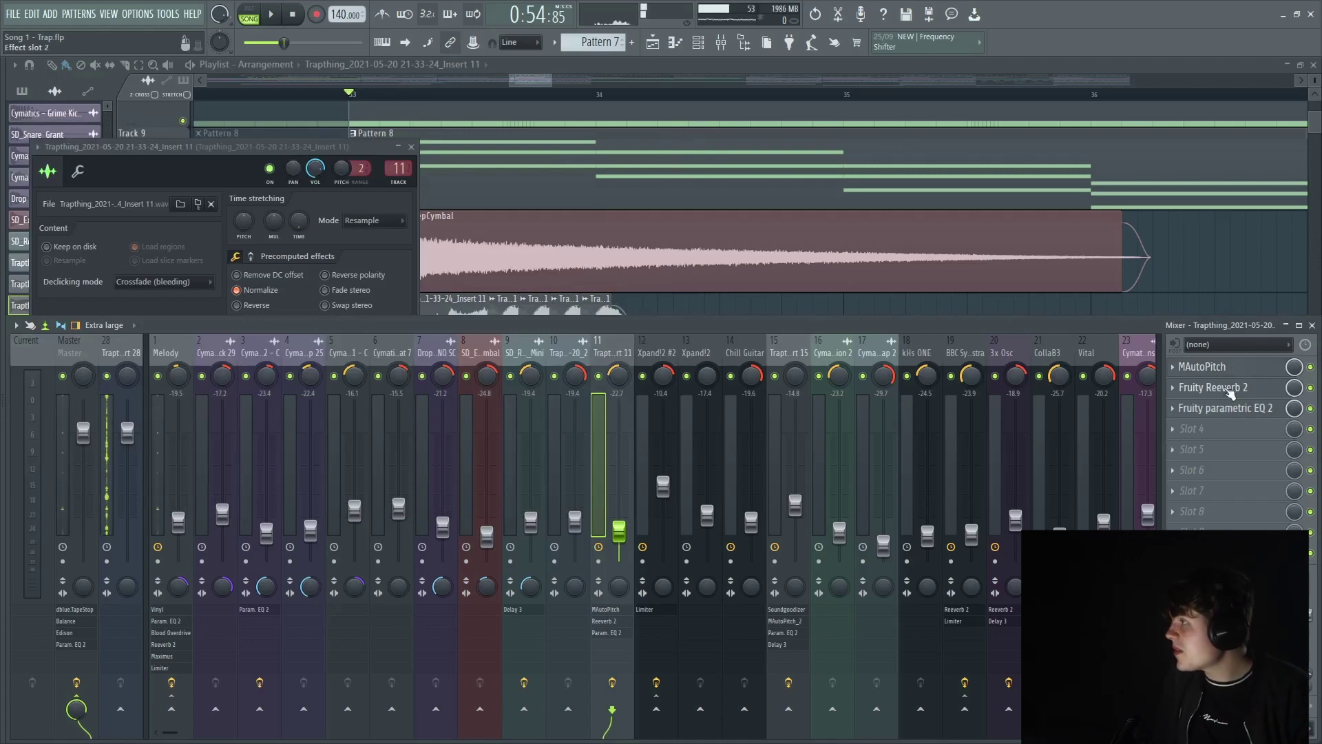
pyautogui.click(1229, 388)
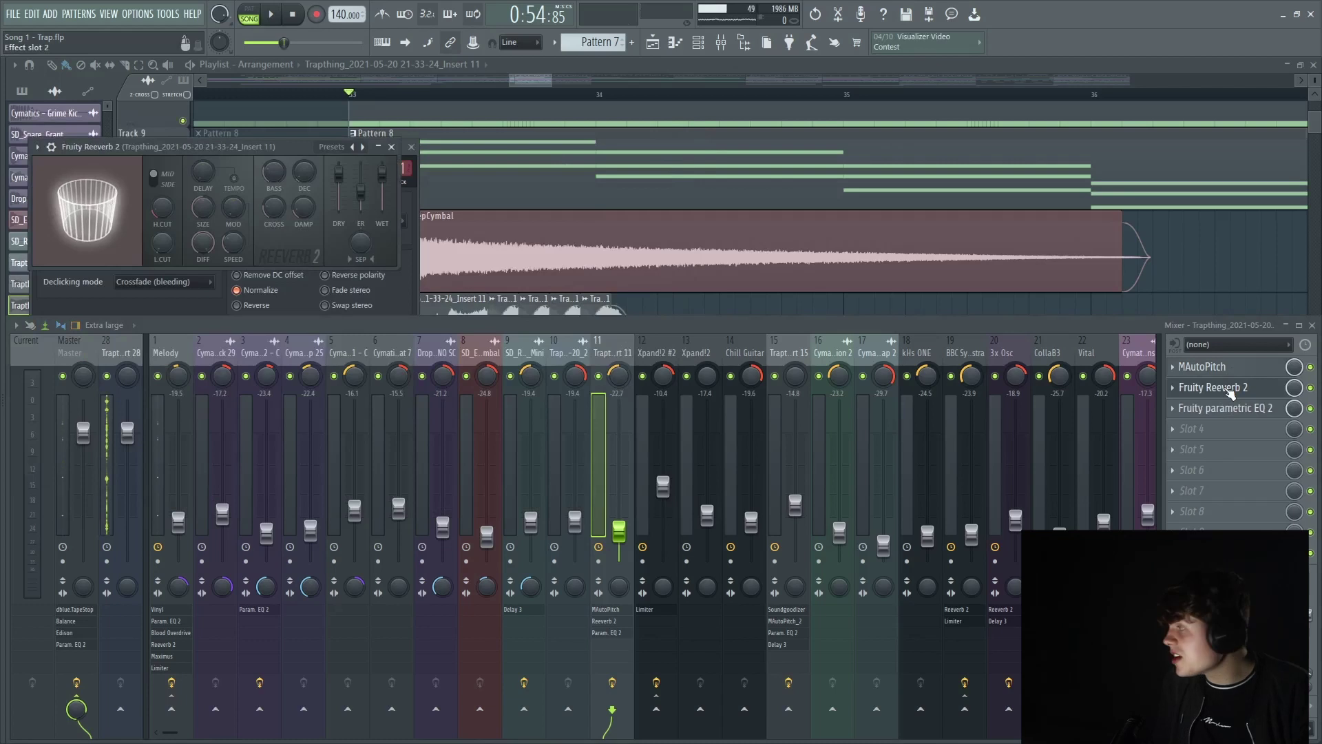
pyautogui.click(1226, 389)
pyautogui.click(1222, 406)
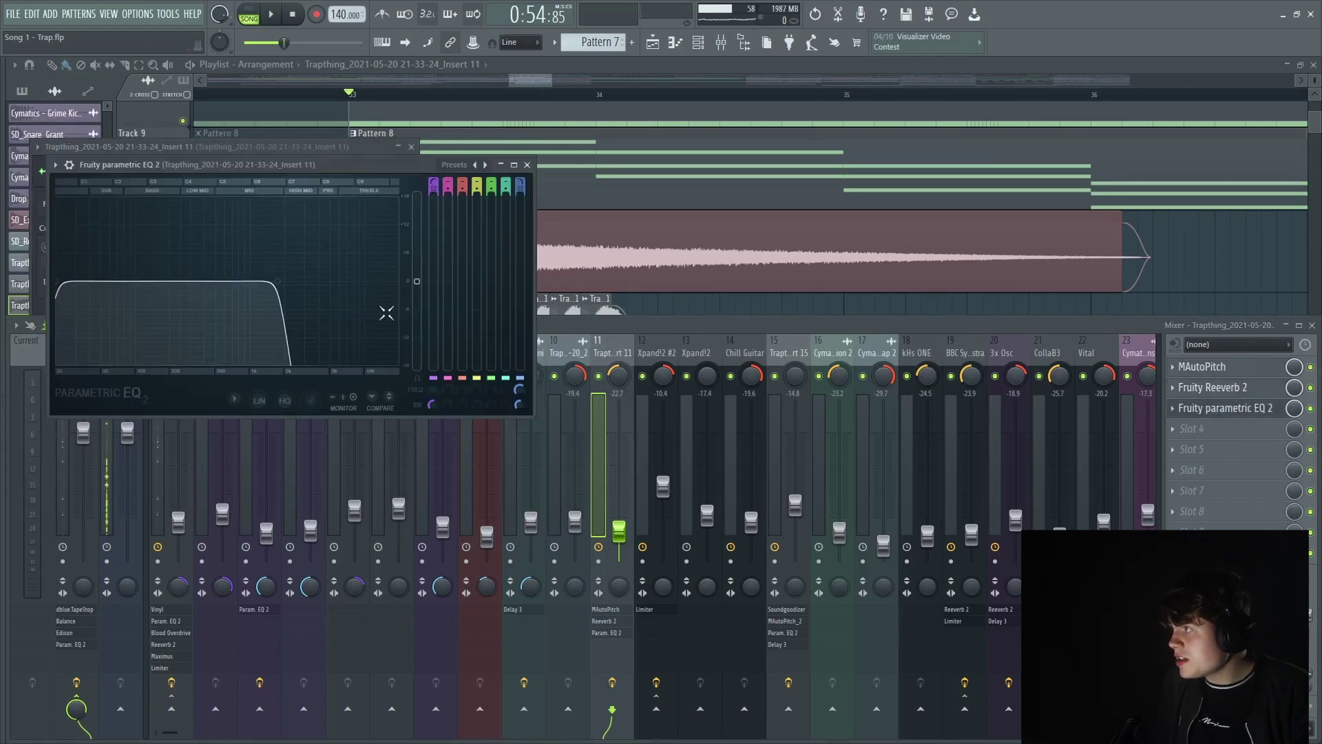
pyautogui.click(527, 165)
pyautogui.click(412, 147)
pyautogui.press('F9')
# Audition the chopped Insert 11 clips on Track 11, and play the whole track in solo before restoring all tracks.
pyautogui.moveTo(482, 415); pyautogui.dragTo(458, 321)
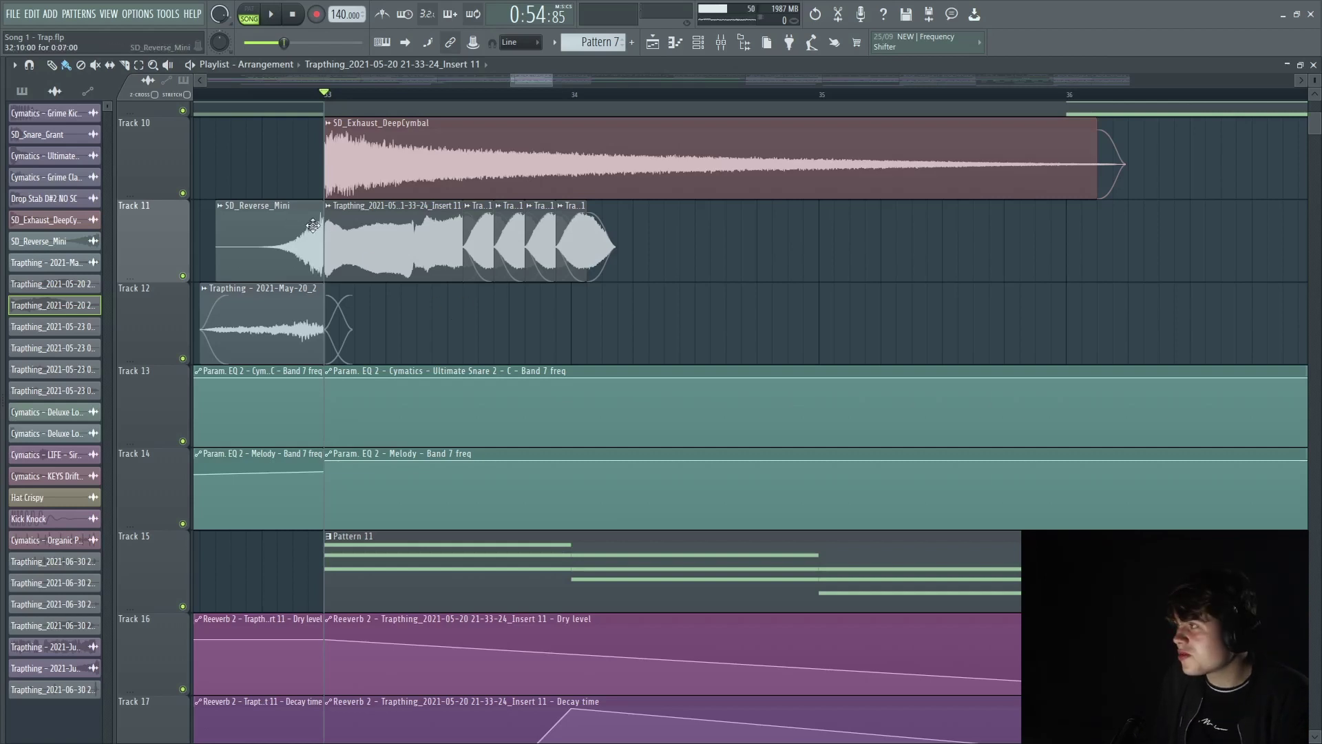
pyautogui.press('space')
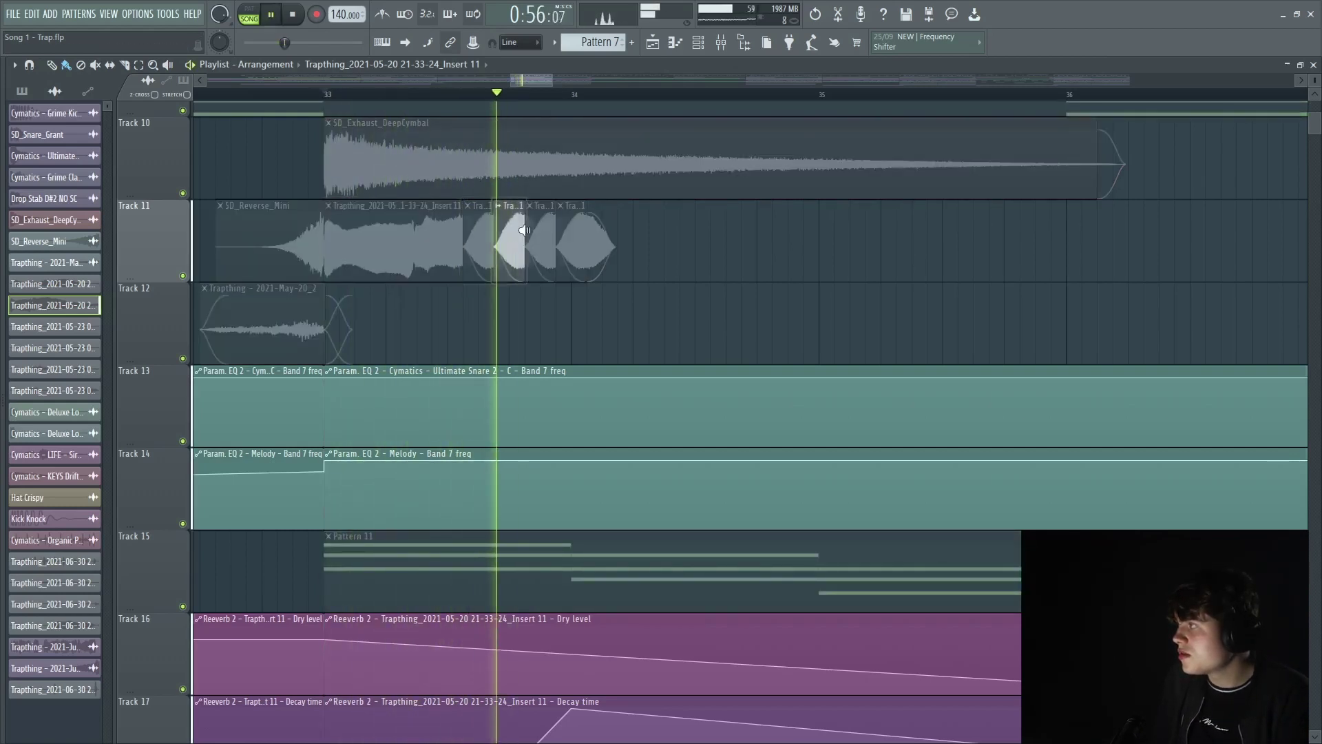
pyautogui.press('space')
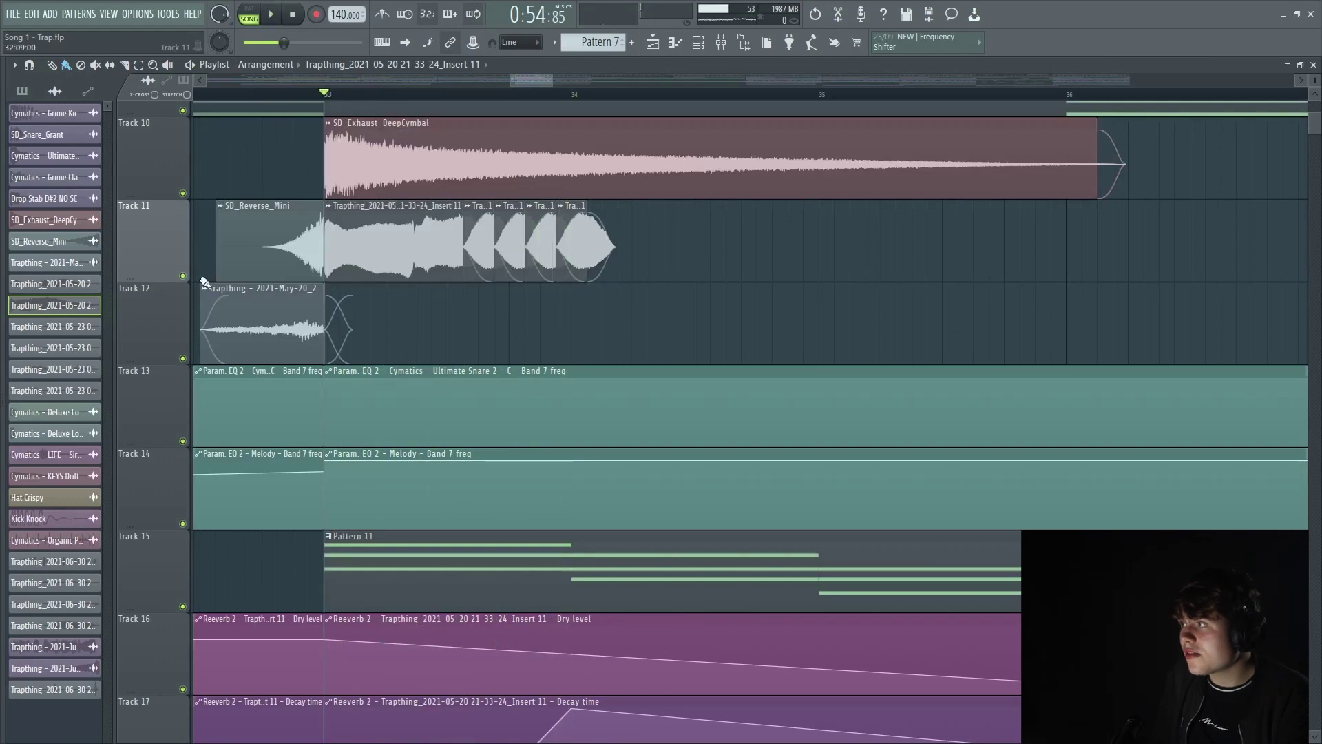
pyautogui.rightClick(182, 276)
pyautogui.press('space')
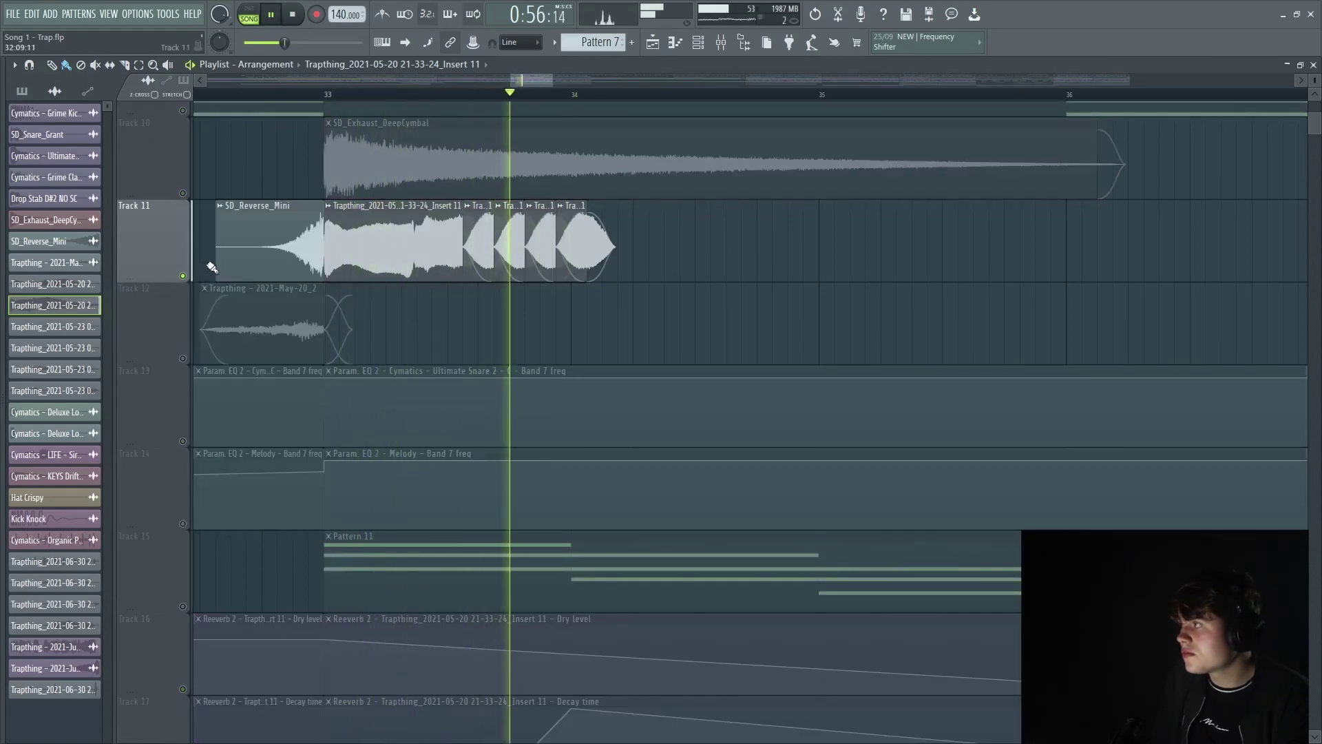
pyautogui.rightClick(184, 276)
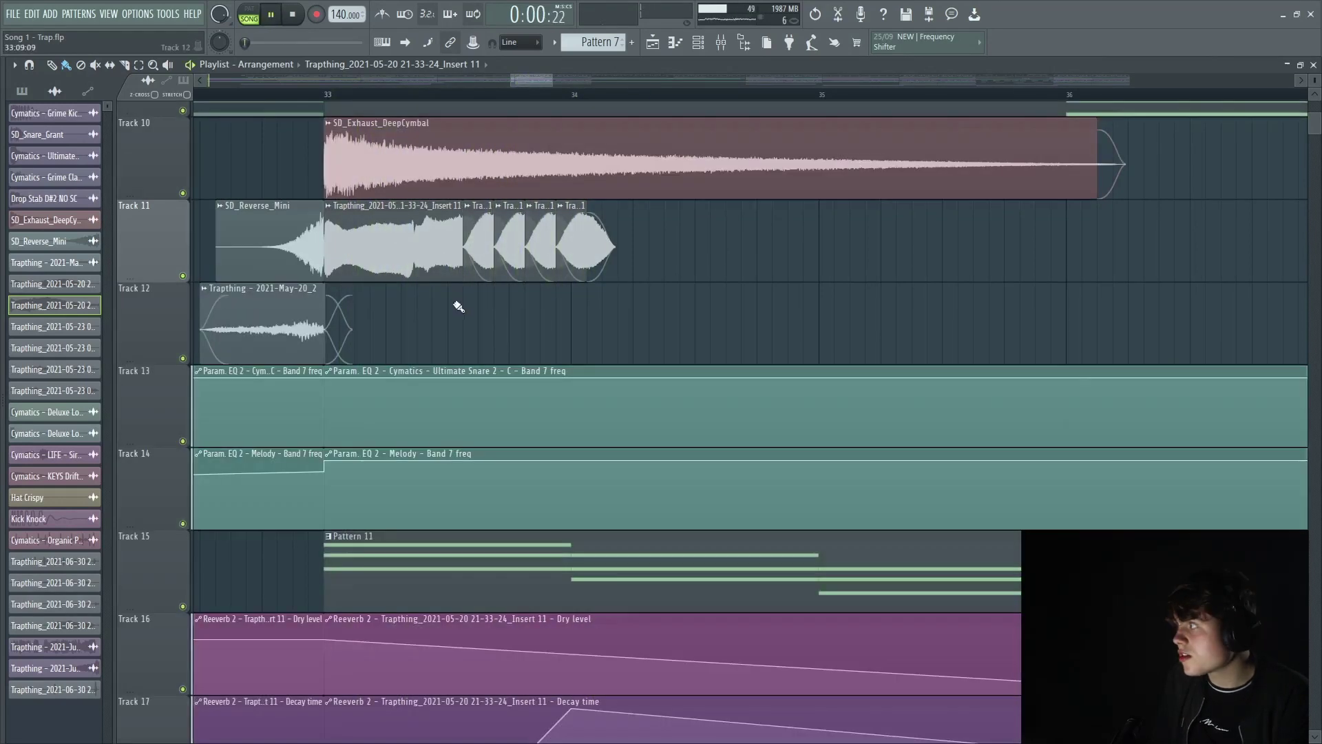
pyautogui.press('space')
# Play all tracks from bar 33, and examine the Reeverb 2 dry level and decay time automation on Tracks 16 and 17.
pyautogui.click(327, 92)
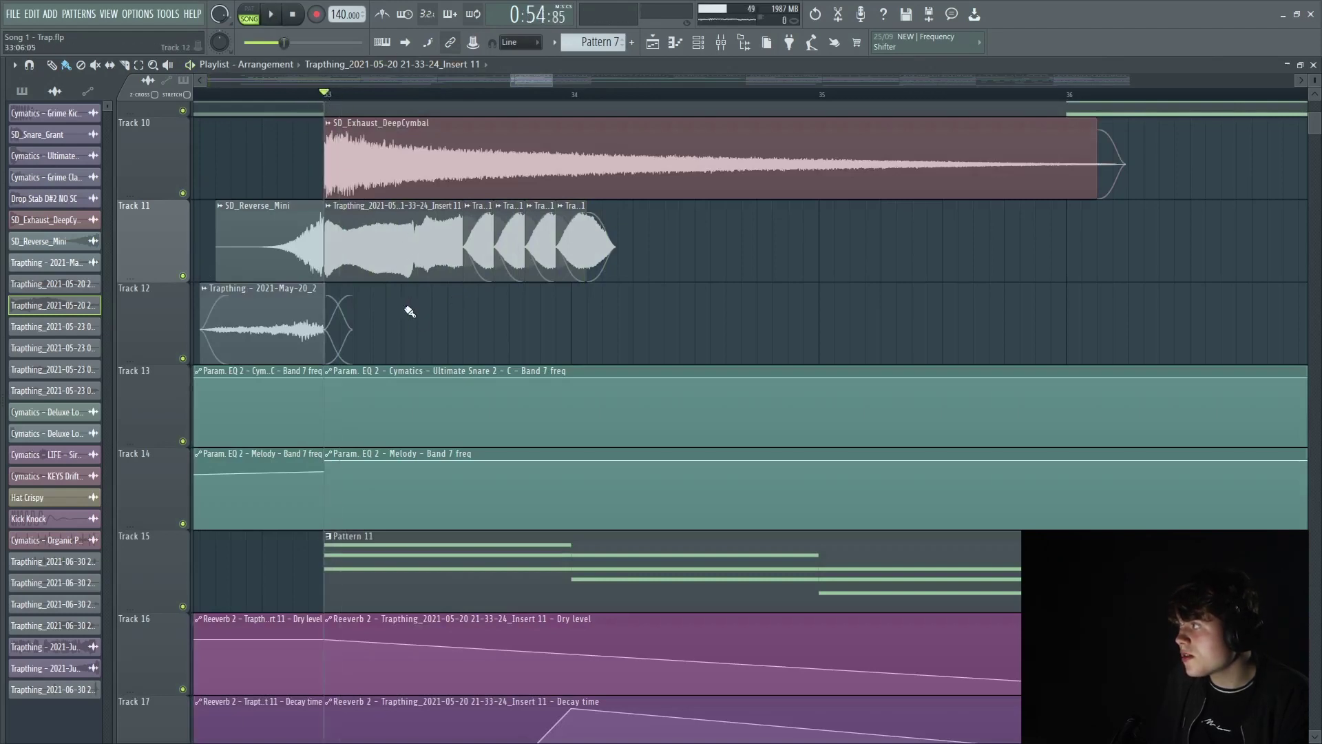
pyautogui.press('space')
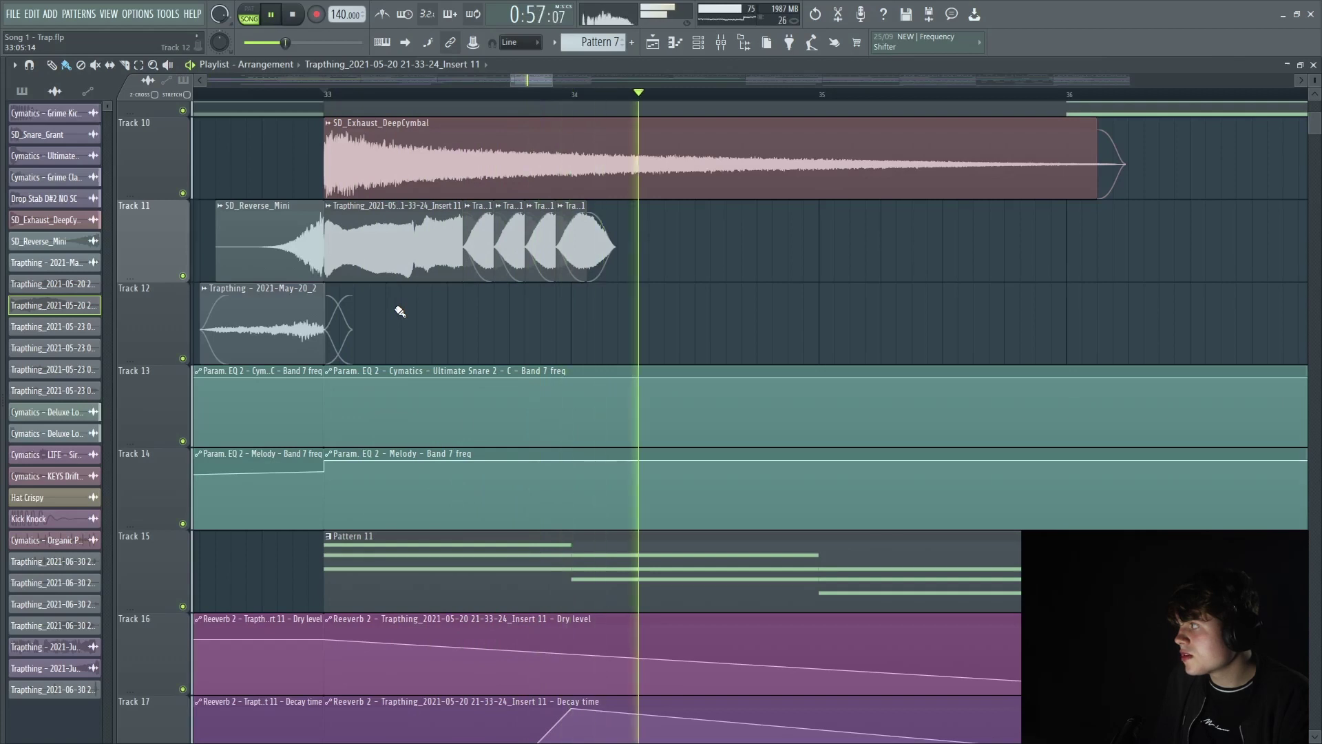
pyautogui.press('space')
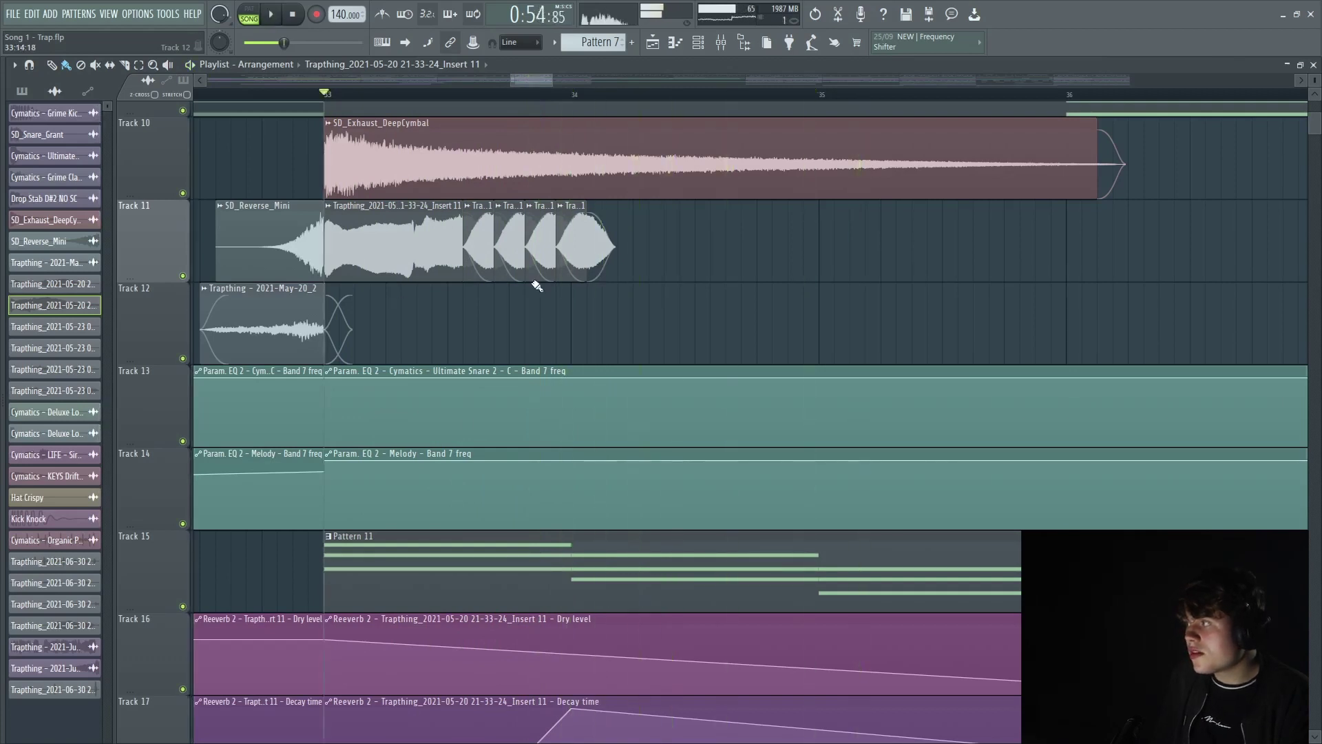
pyautogui.scroll(-3, 482, 207)
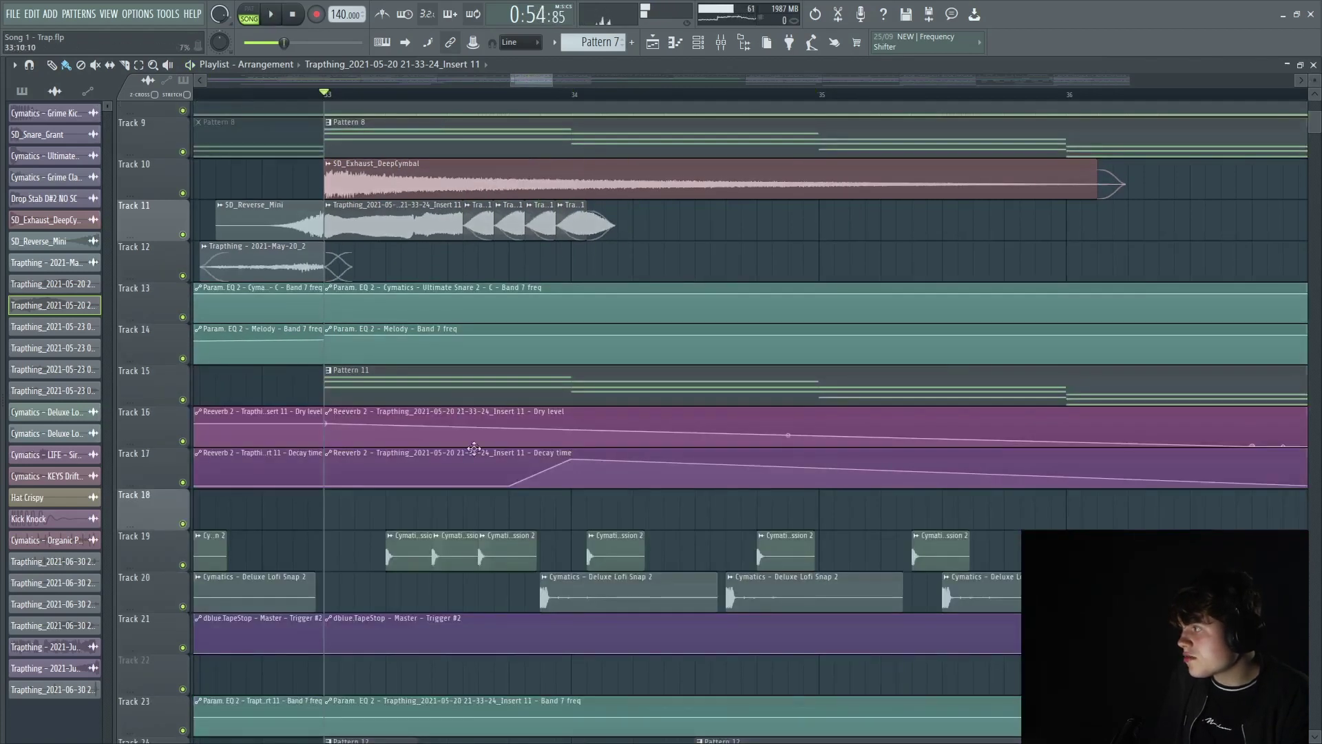
pyautogui.moveTo(530, 320); pyautogui.dragTo(564, 503)
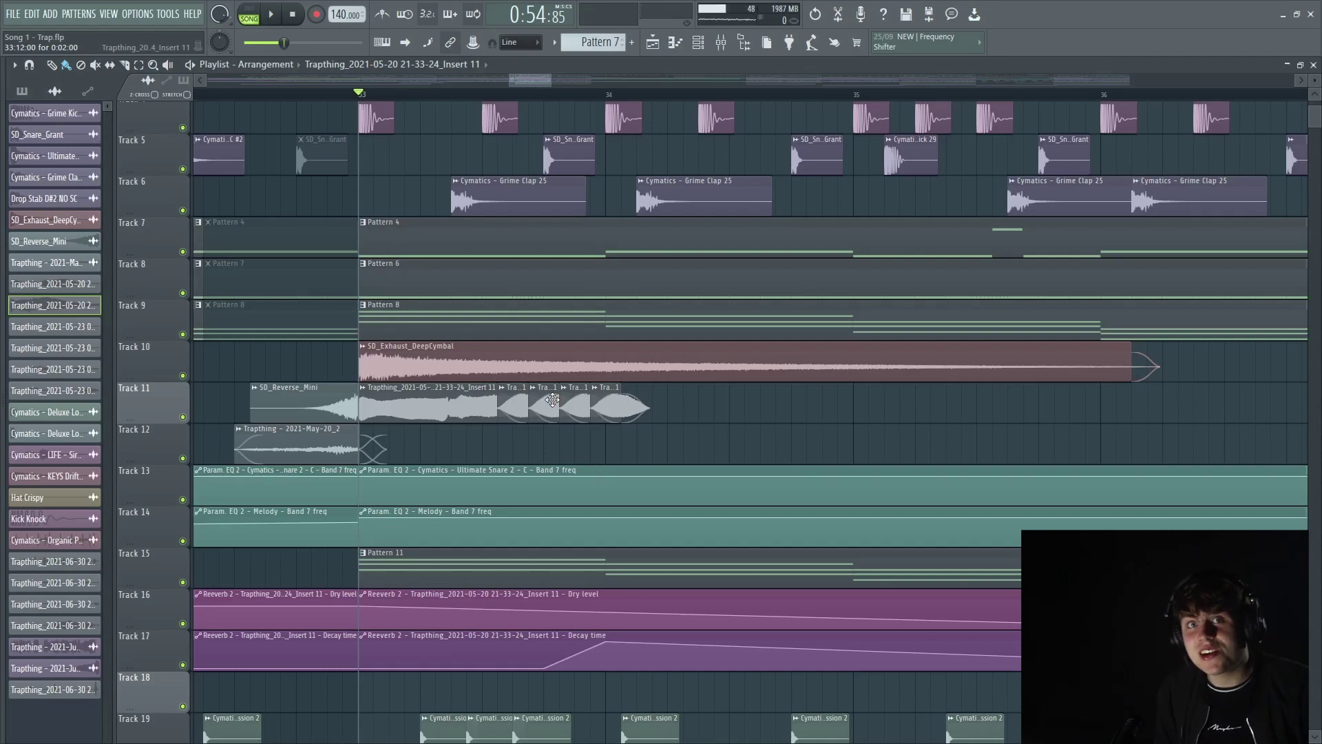
# Look over the layers on Tracks 12 to 30 around bar 33, and briefly audition the Pattern 12 clip on Track 24.
pyautogui.scroll(-5, 383, 340)
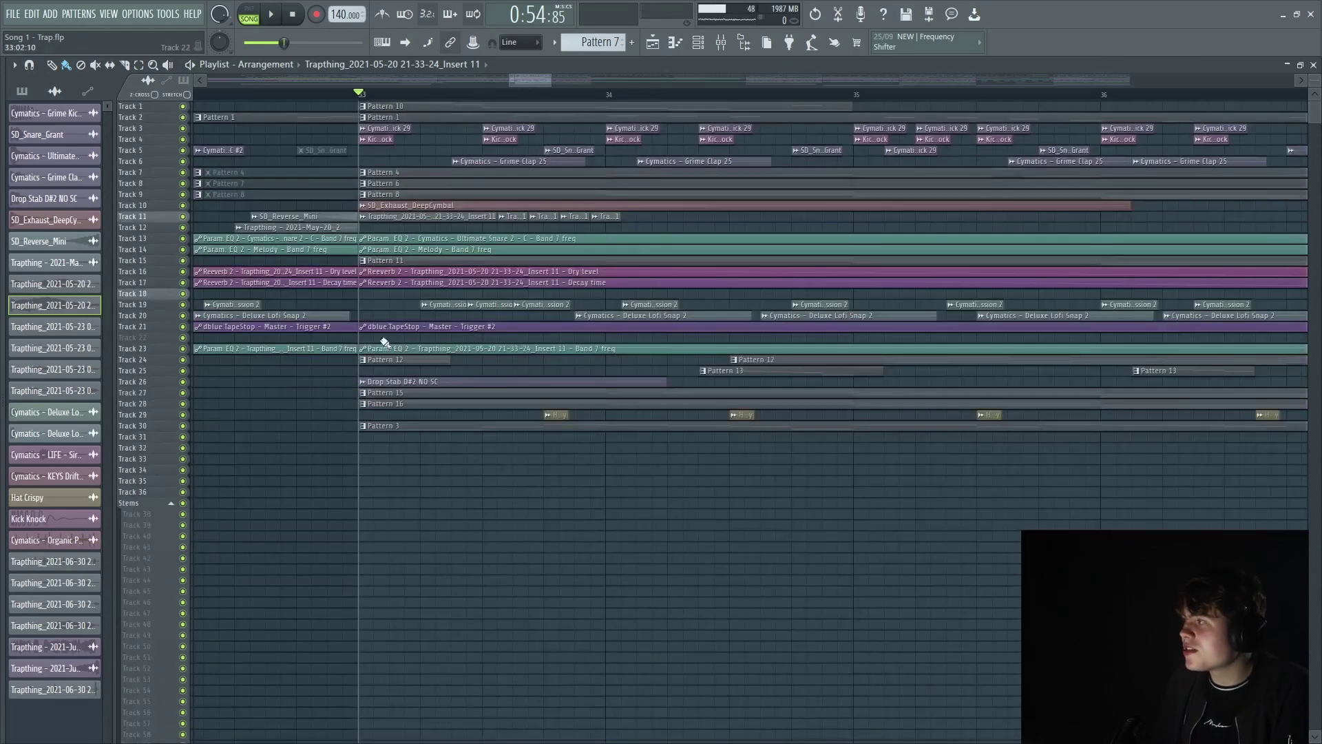
pyautogui.scroll(3, 401, 287)
pyautogui.scroll(4, 383, 267)
pyautogui.hscroll(-1, 422, 333)
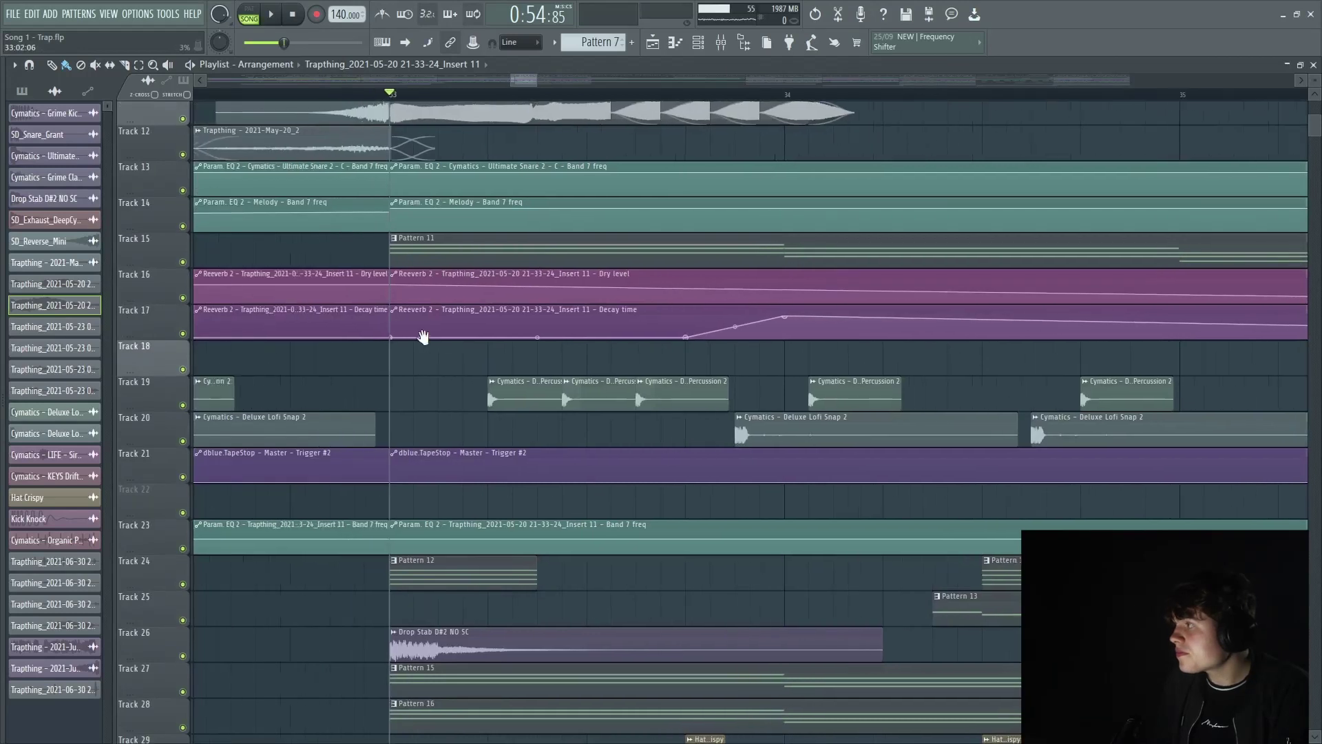
pyautogui.scroll(-2, 407, 580)
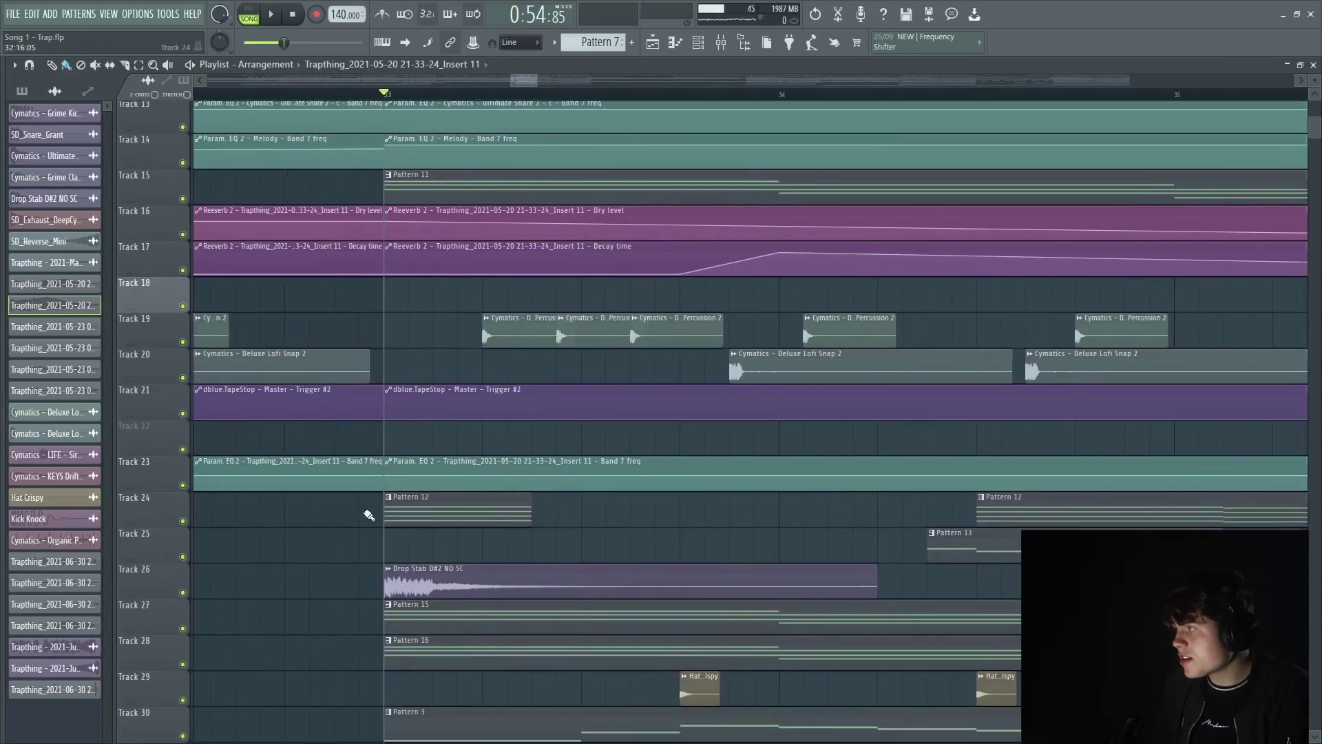
pyautogui.press('space')
pyautogui.press('space')
# Inspect Pattern 12's All Strings Sustain notes and FLEX preset, and start playing the pattern in pattern mode.
pyautogui.doubleClick(458, 513)
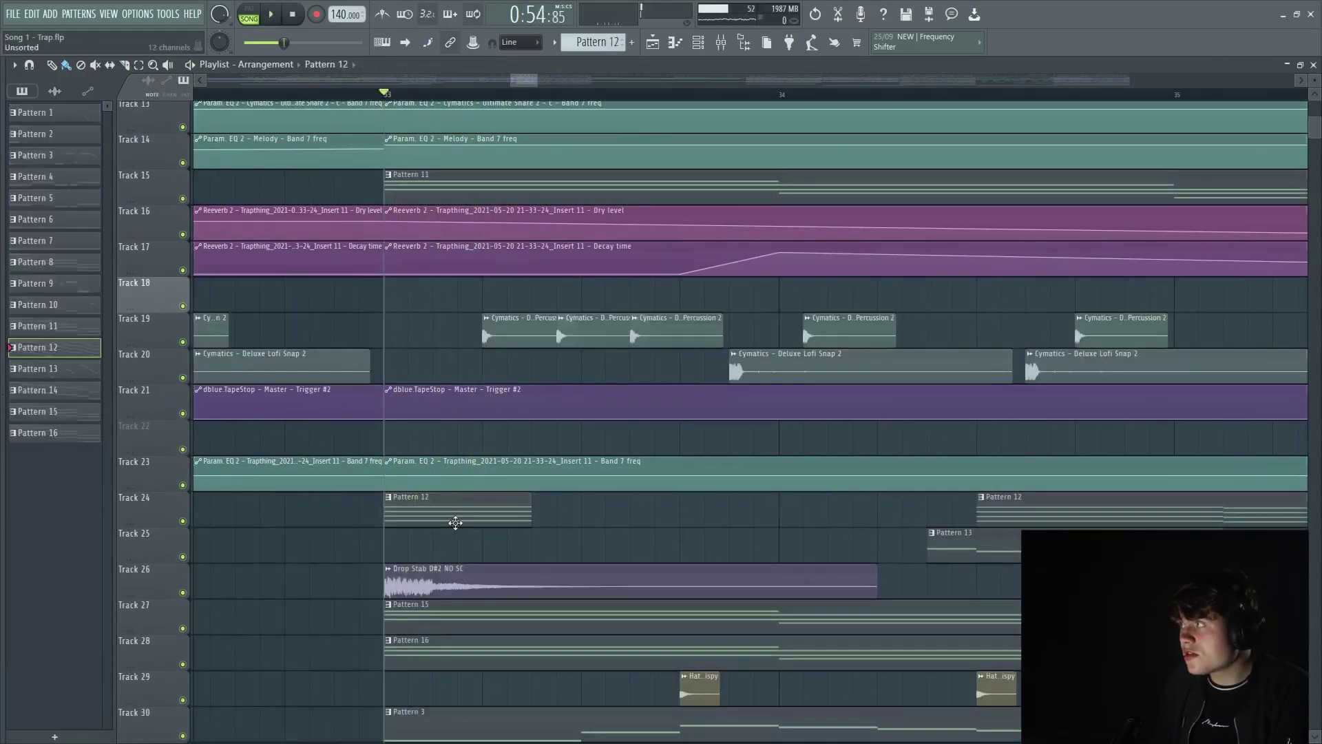
pyautogui.click(358, 65)
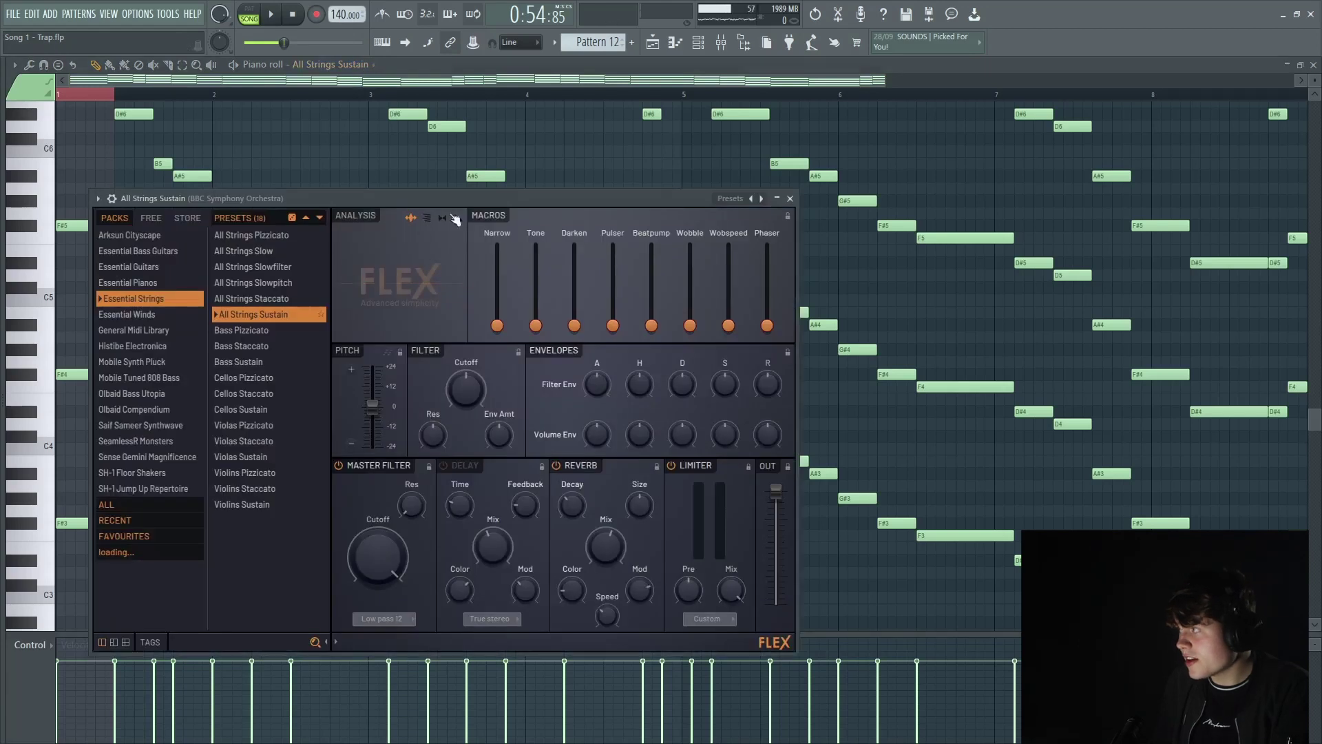
pyautogui.press('space')
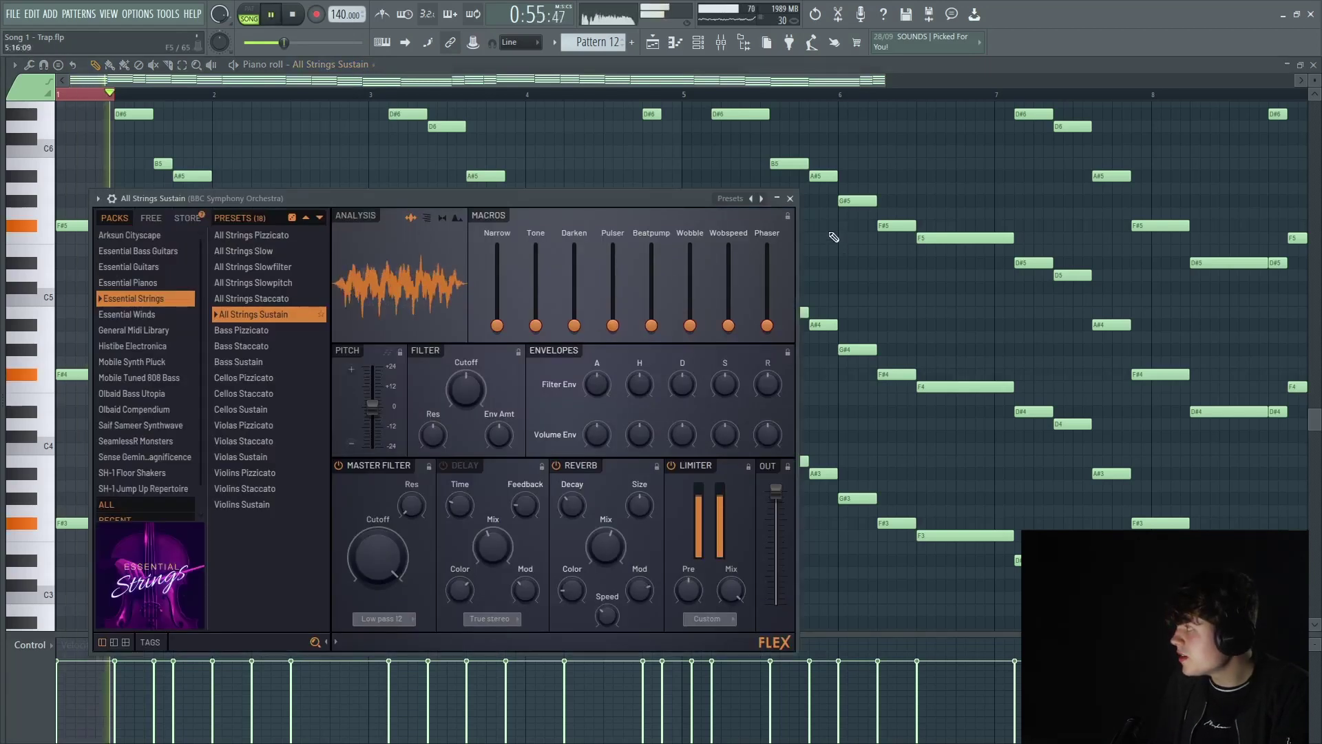
pyautogui.press('space')
pyautogui.press('l')
pyautogui.press('space')
pyautogui.press('Escape')
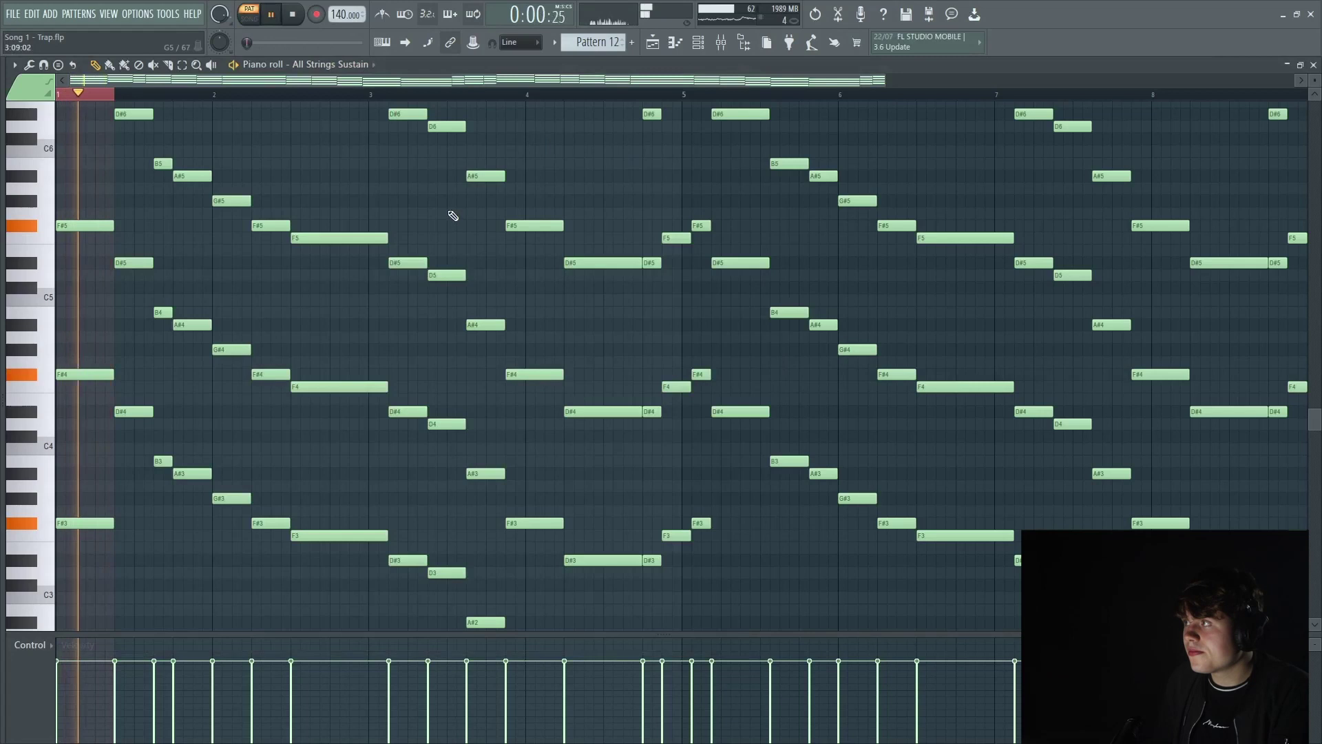
# Clear the time selection in Pattern 12's piano roll, examine the octave-layered melody, and play it from bar 1.
pyautogui.press('space')
pyautogui.scroll(-2, 248, 262)
pyautogui.scroll(-4, 241, 253)
pyautogui.scroll(2, 208, 155)
pyautogui.moveTo(97, 96); pyautogui.dragTo(49, 94)
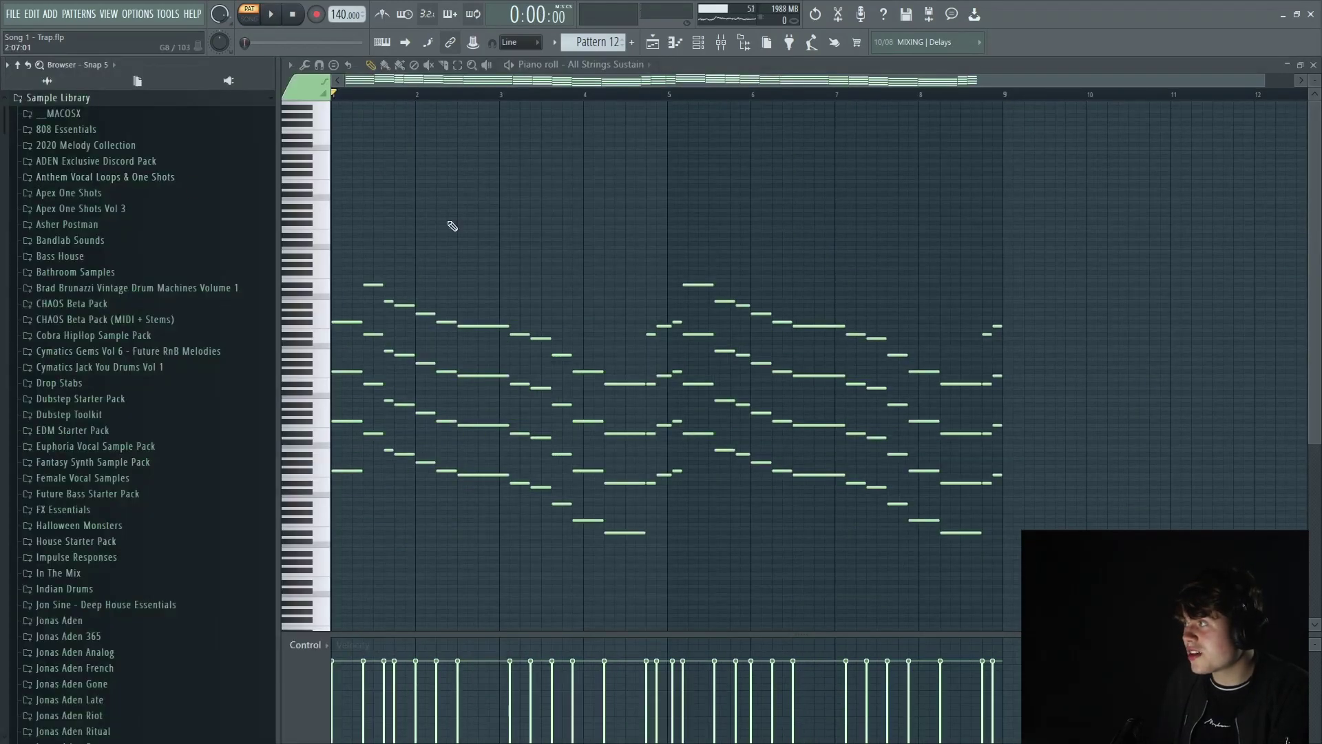
pyautogui.scroll(4, 236, 248)
pyautogui.scroll(-2, 217, 158)
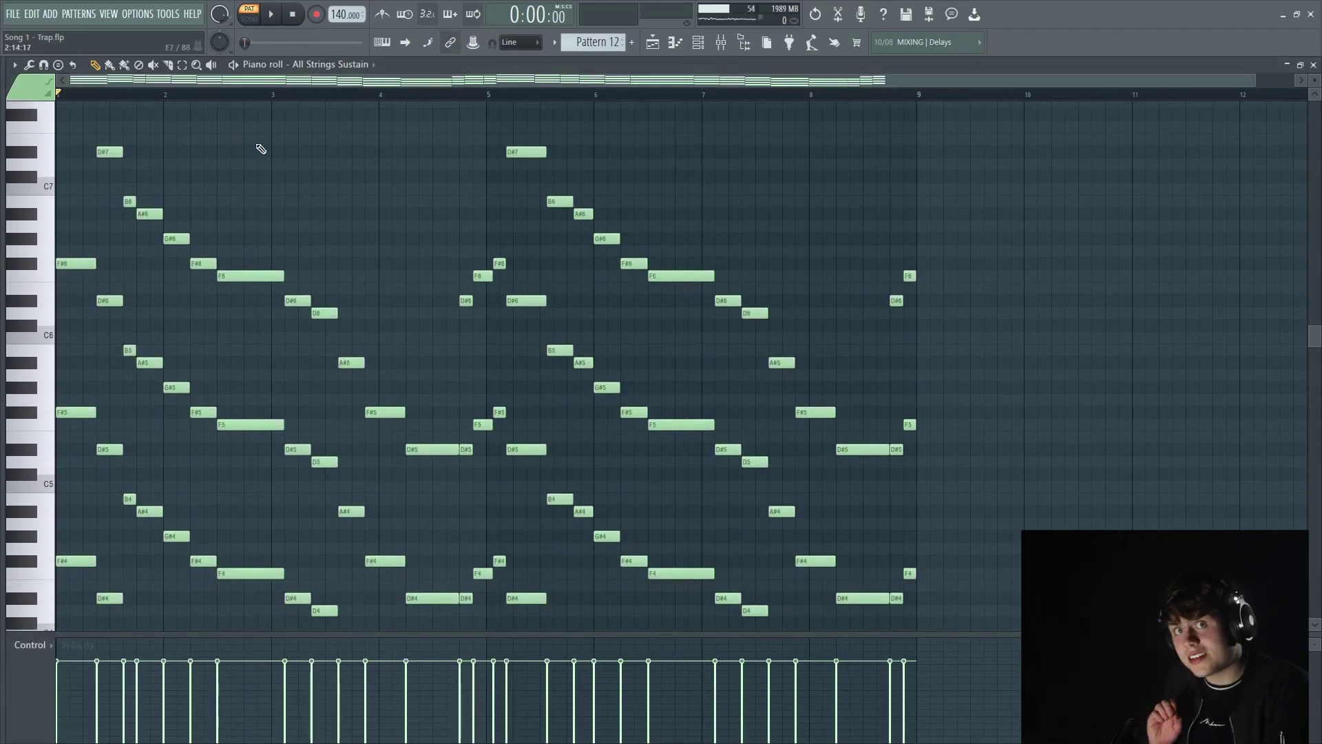
pyautogui.press('space')
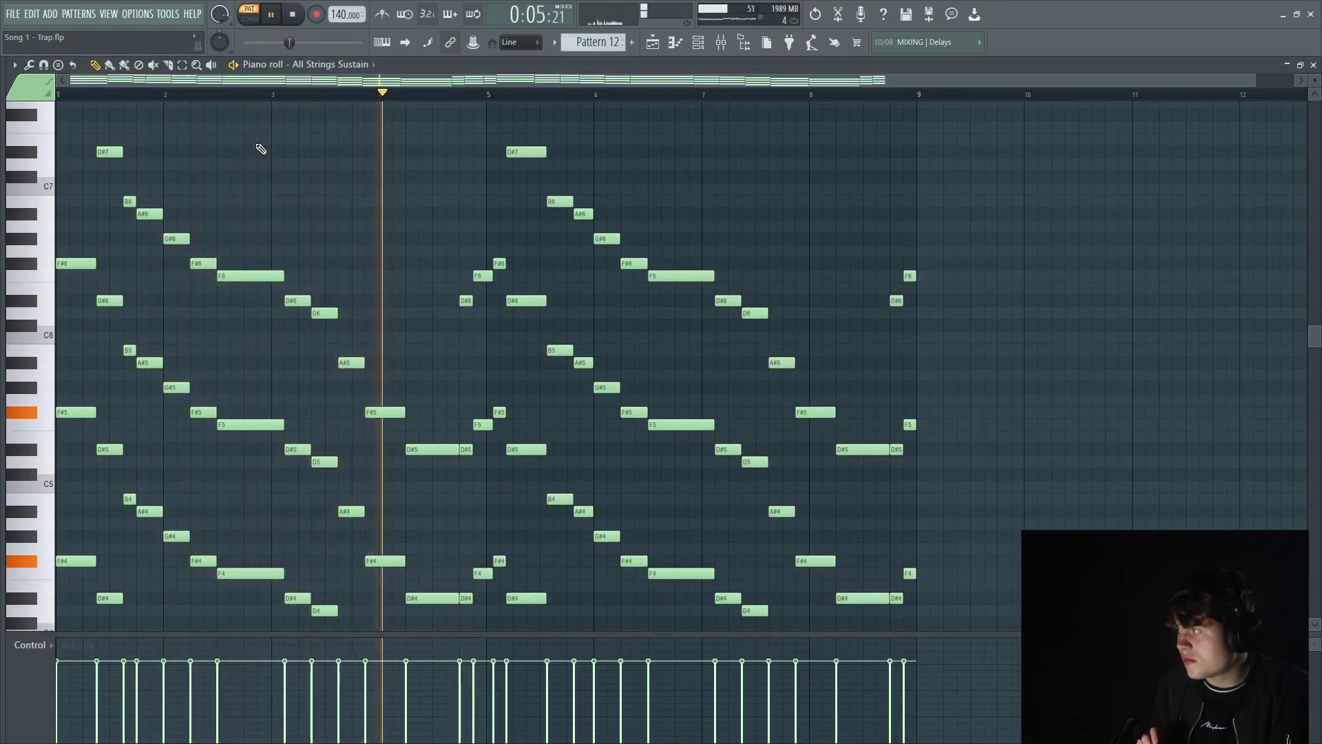
pyautogui.press('space')
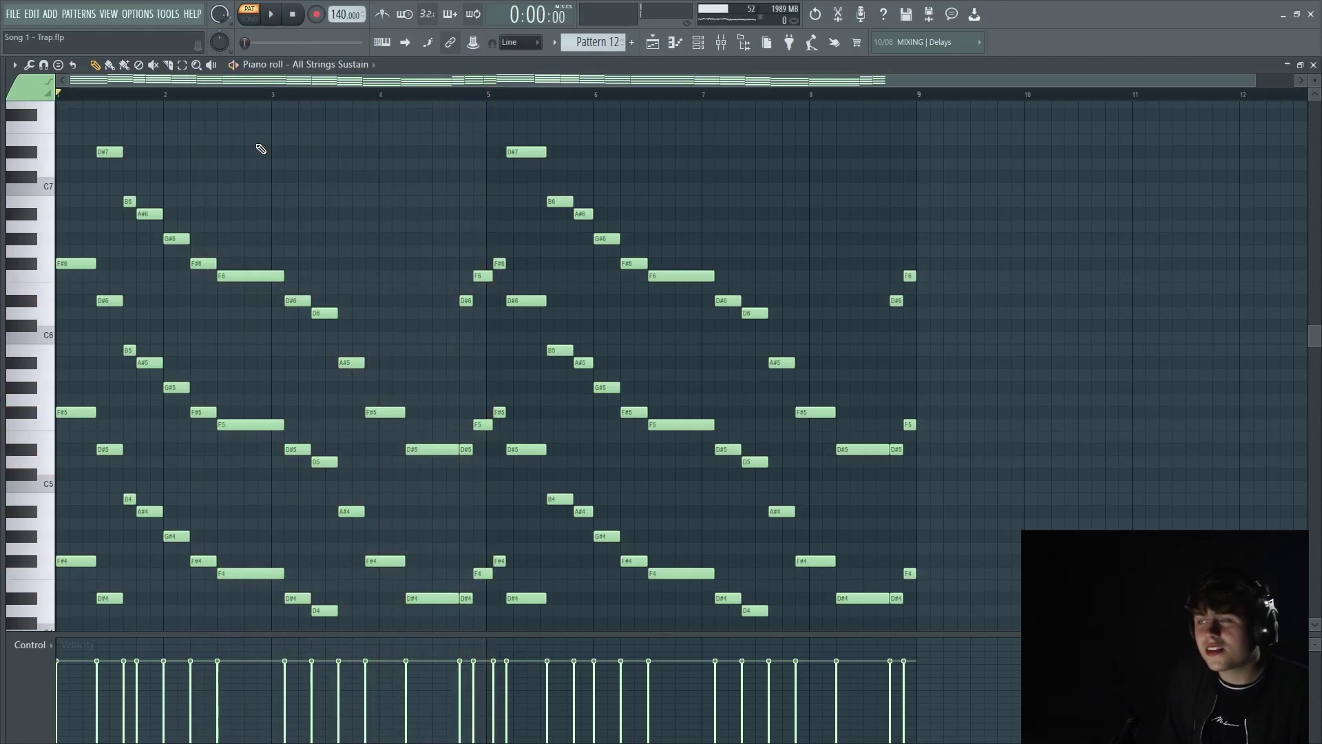
pyautogui.scroll(-1, 184, 225)
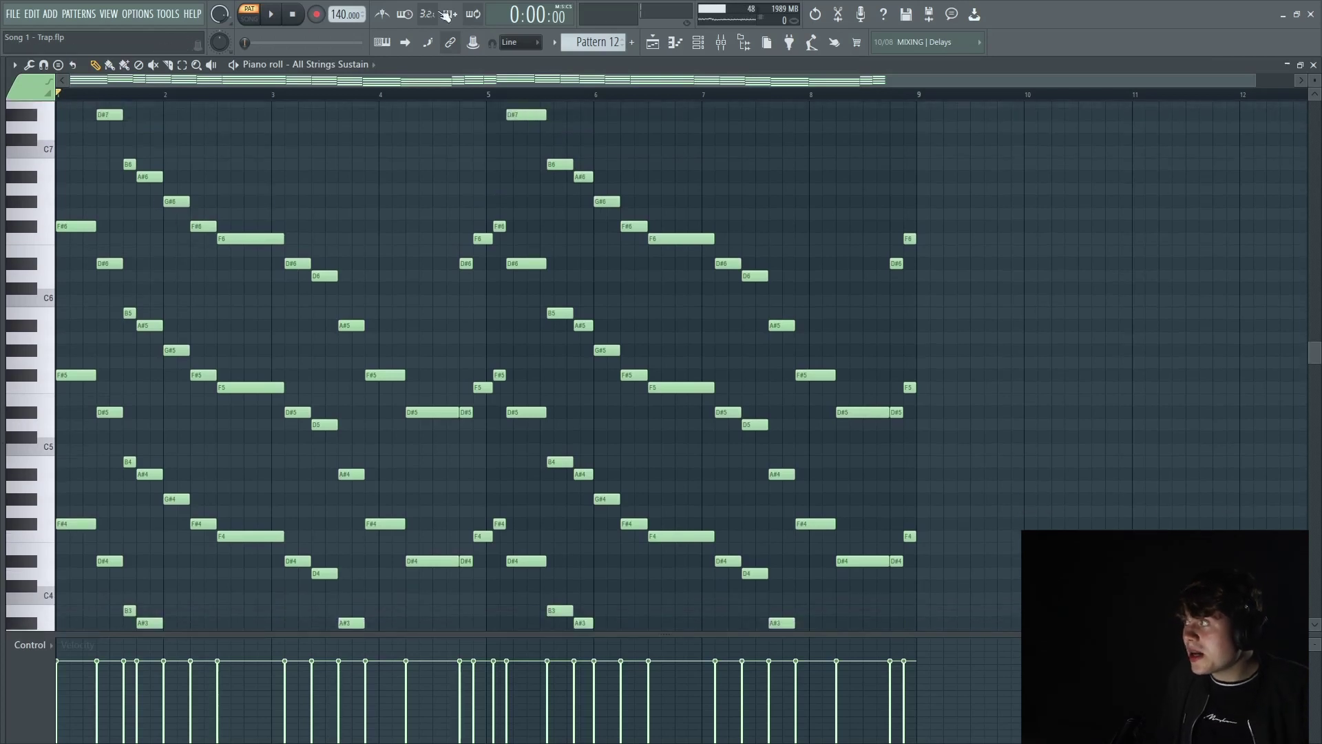
# Return to the playlist, place the song position at bar 33, and audition the Pattern 12 clip on Track 24.
pyautogui.click(652, 43)
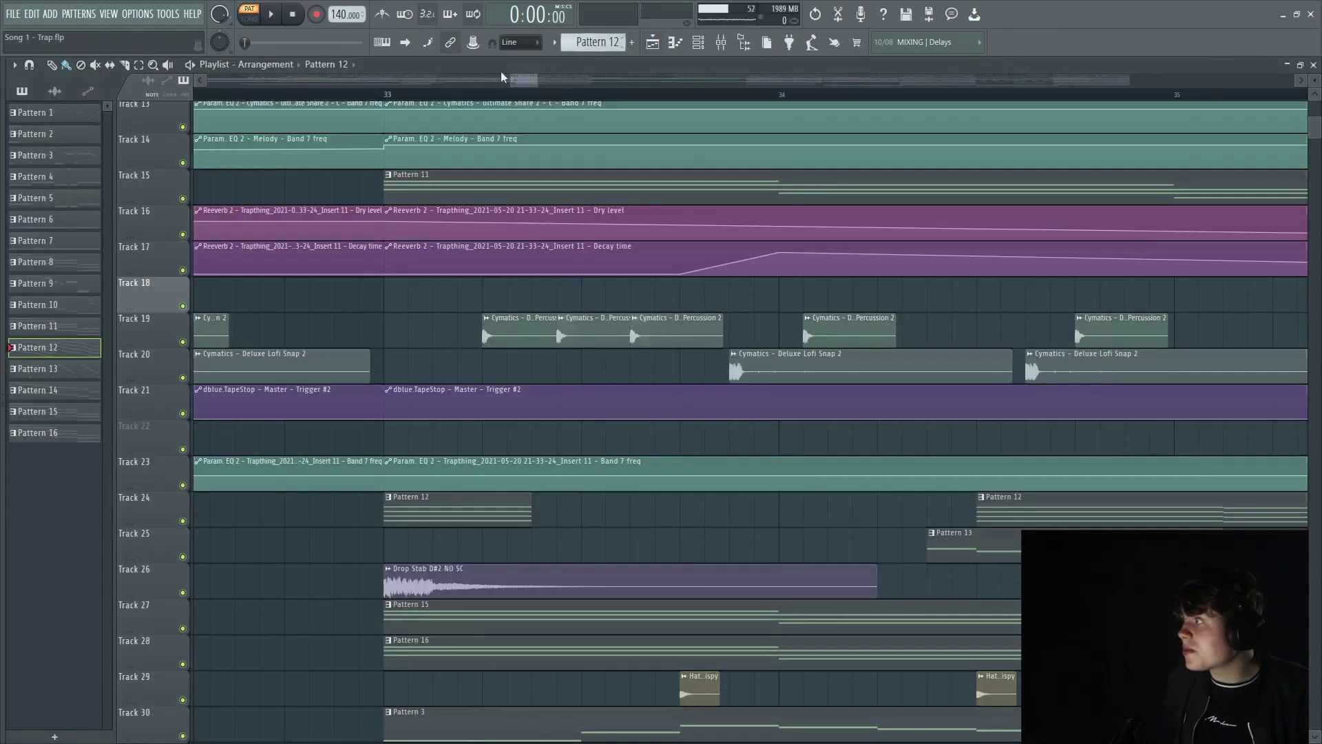
pyautogui.click(383, 97)
pyautogui.press('space')
pyautogui.press('space')
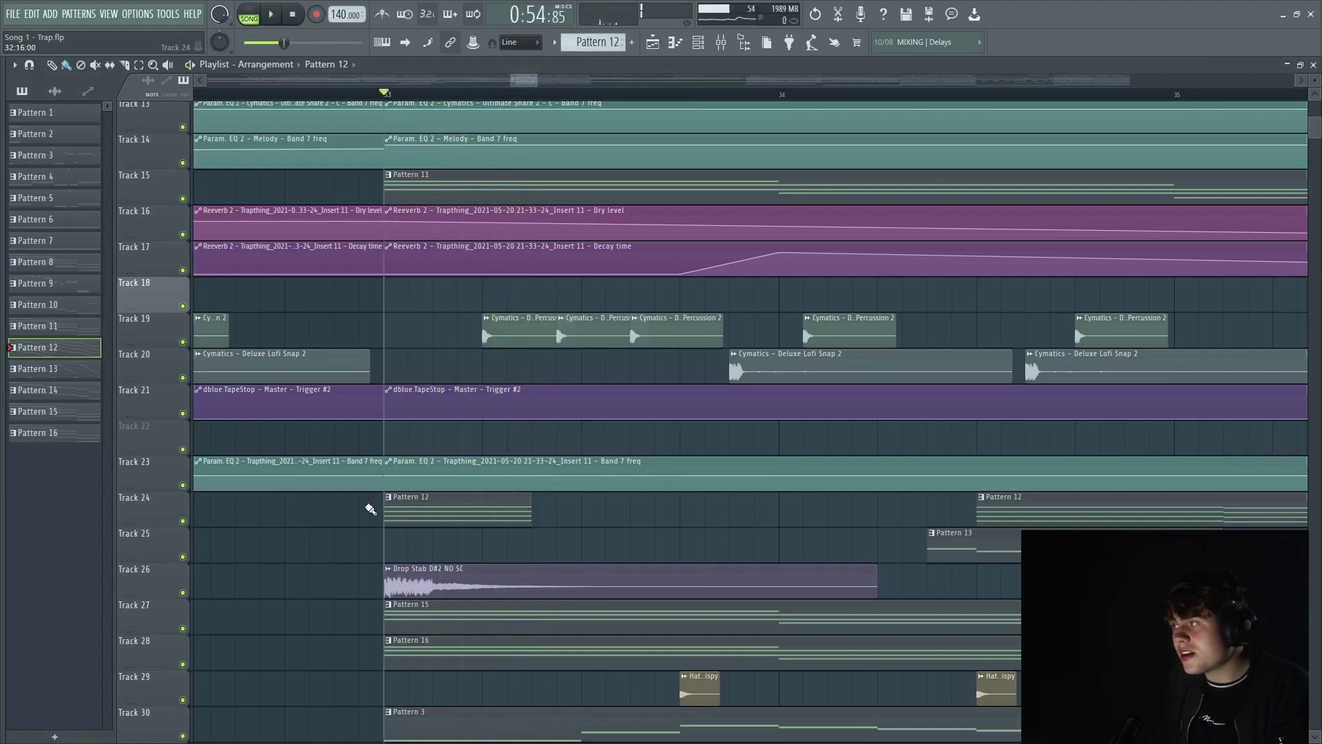
pyautogui.keyDown('alt'); pyautogui.rightClick(399, 510); pyautogui.keyUp('alt')
# Audition the Pattern 15 clip on Track 27, and inspect its CollaB3 organ instrument and chord notes.
pyautogui.moveTo(431, 490); pyautogui.dragTo(472, 329)
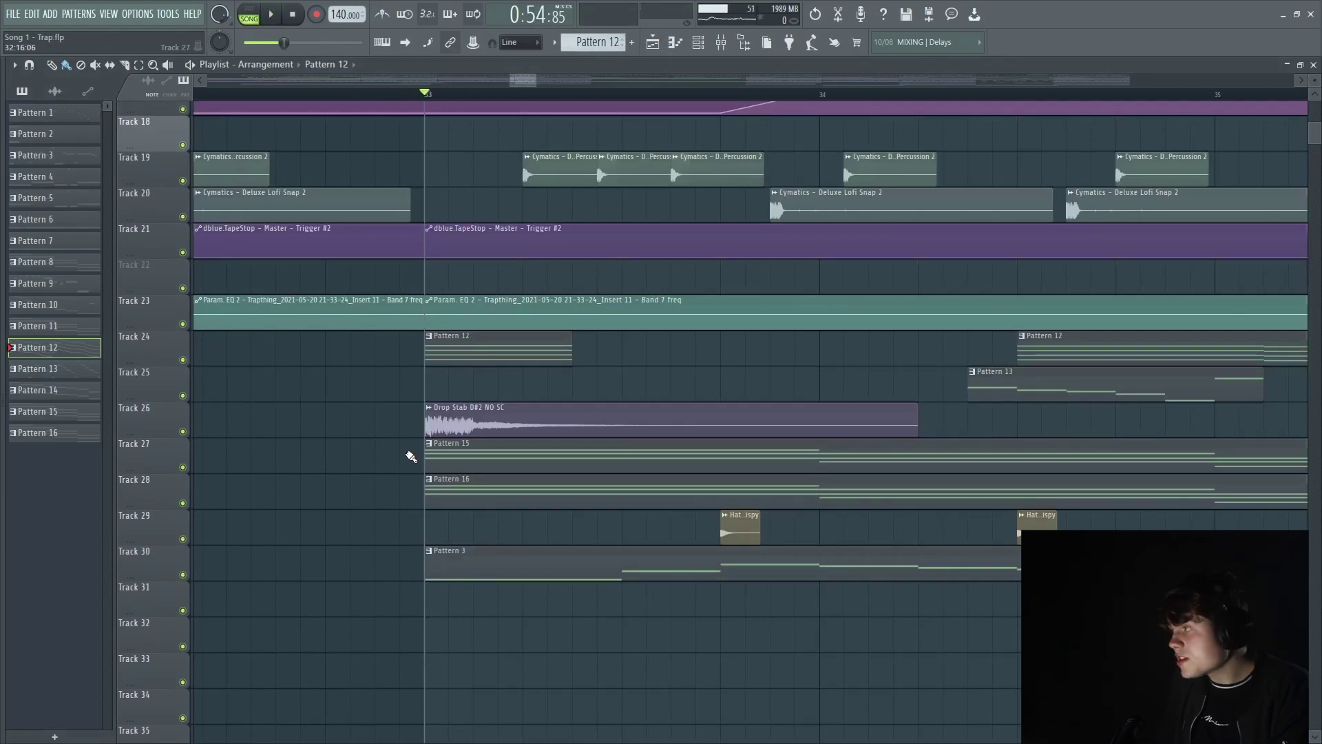
pyautogui.keyDown('alt'); pyautogui.rightClick(430, 451); pyautogui.keyUp('alt')
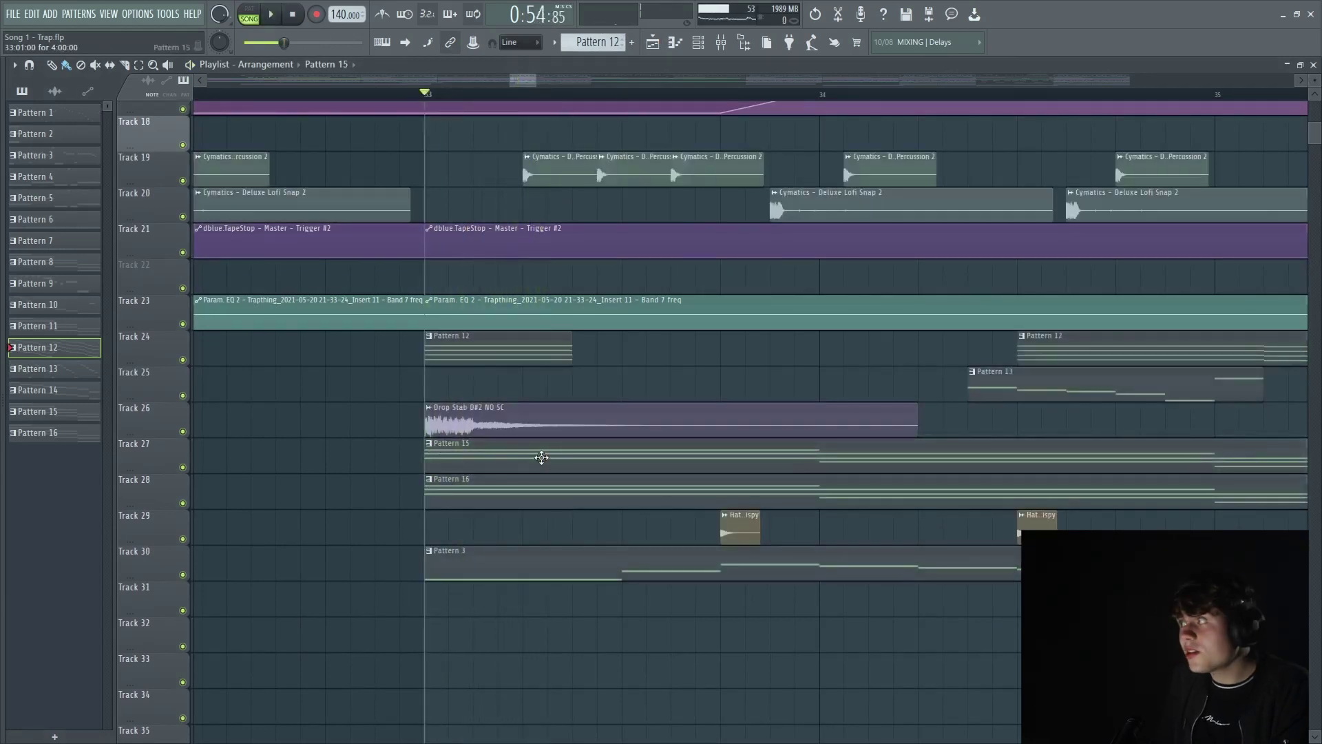
pyautogui.doubleClick(541, 457)
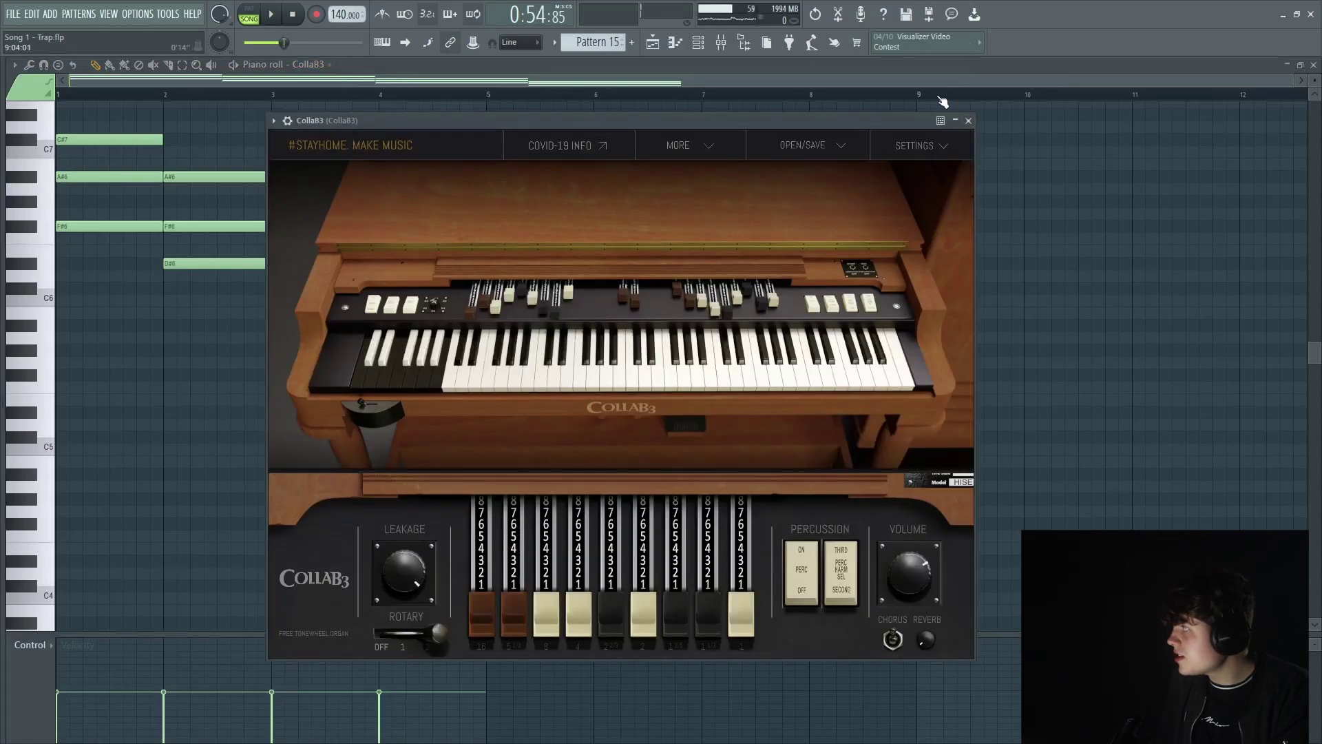
pyautogui.click(968, 121)
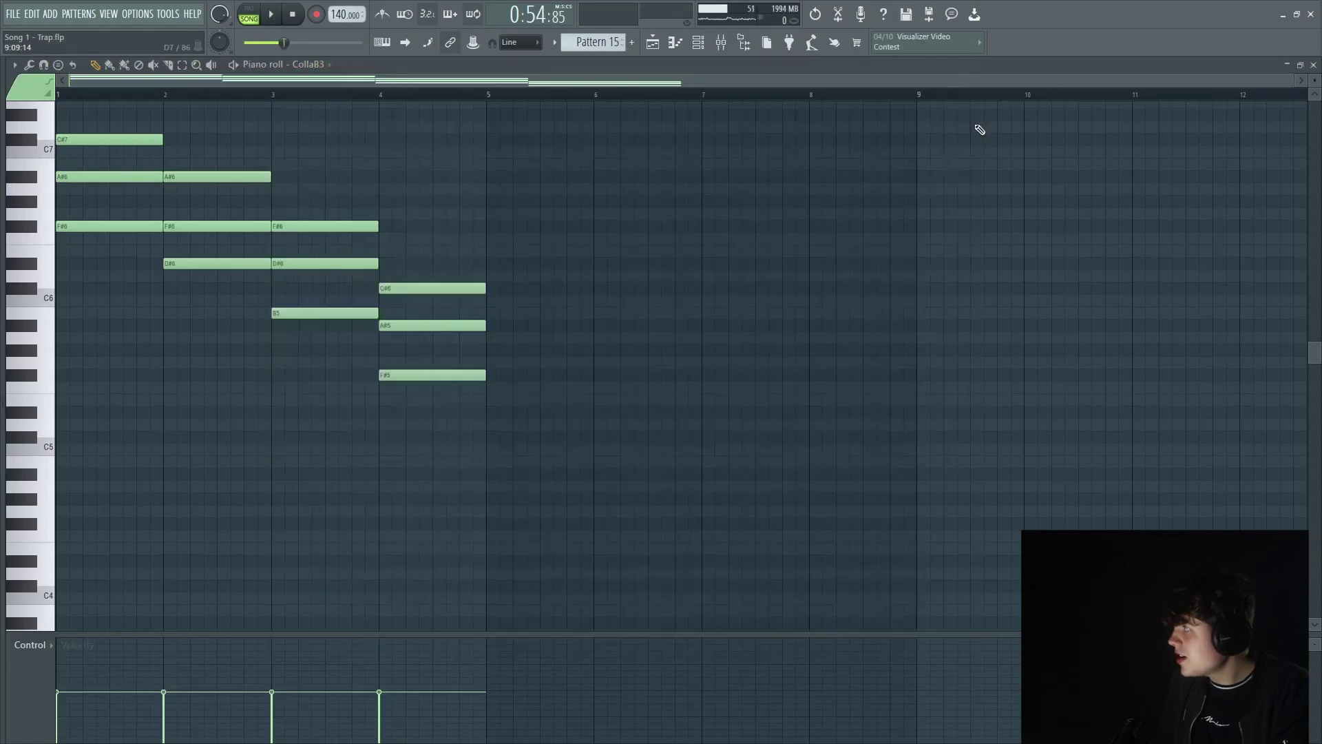
# Audition the Pattern 16 clip on Track 28, and inspect its chord notes, Vital synth settings and preset browser.
pyautogui.click(653, 43)
pyautogui.press('space')
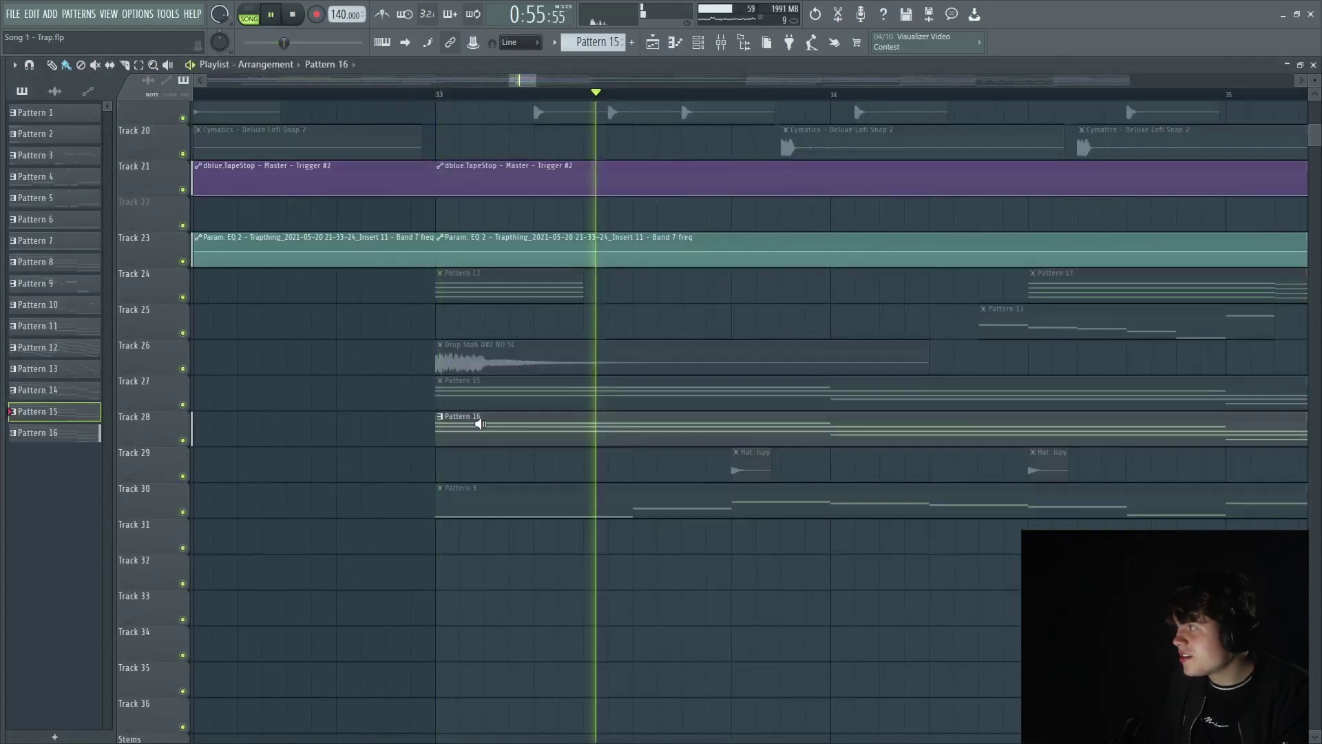
pyautogui.press('space')
pyautogui.doubleClick(481, 423)
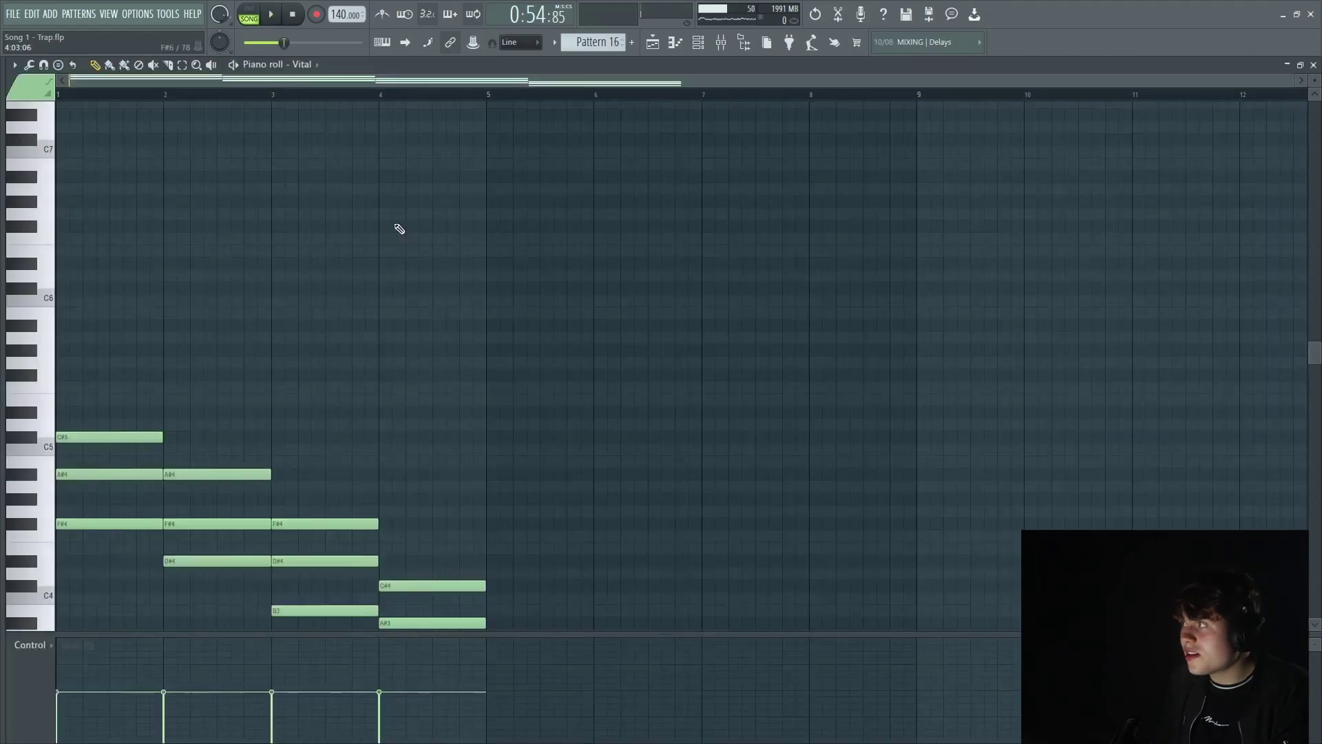
pyautogui.click(305, 66)
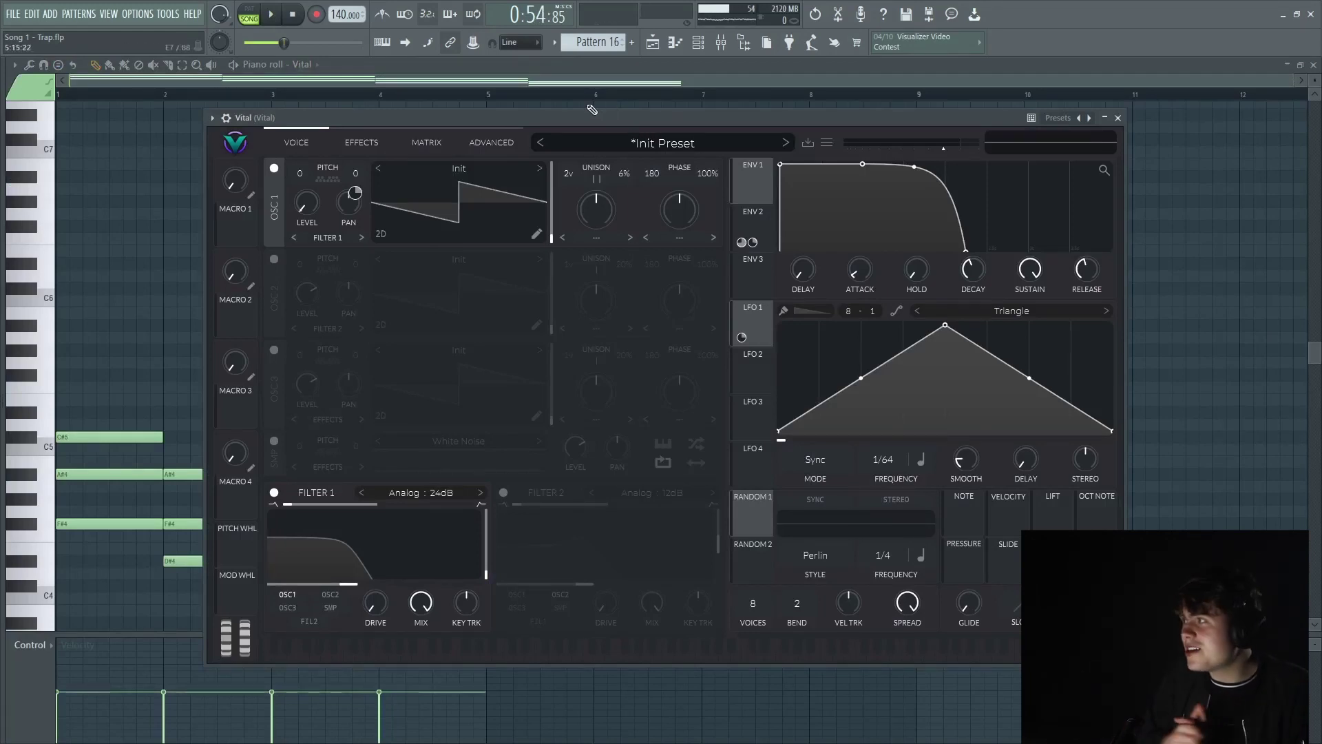
pyautogui.click(580, 142)
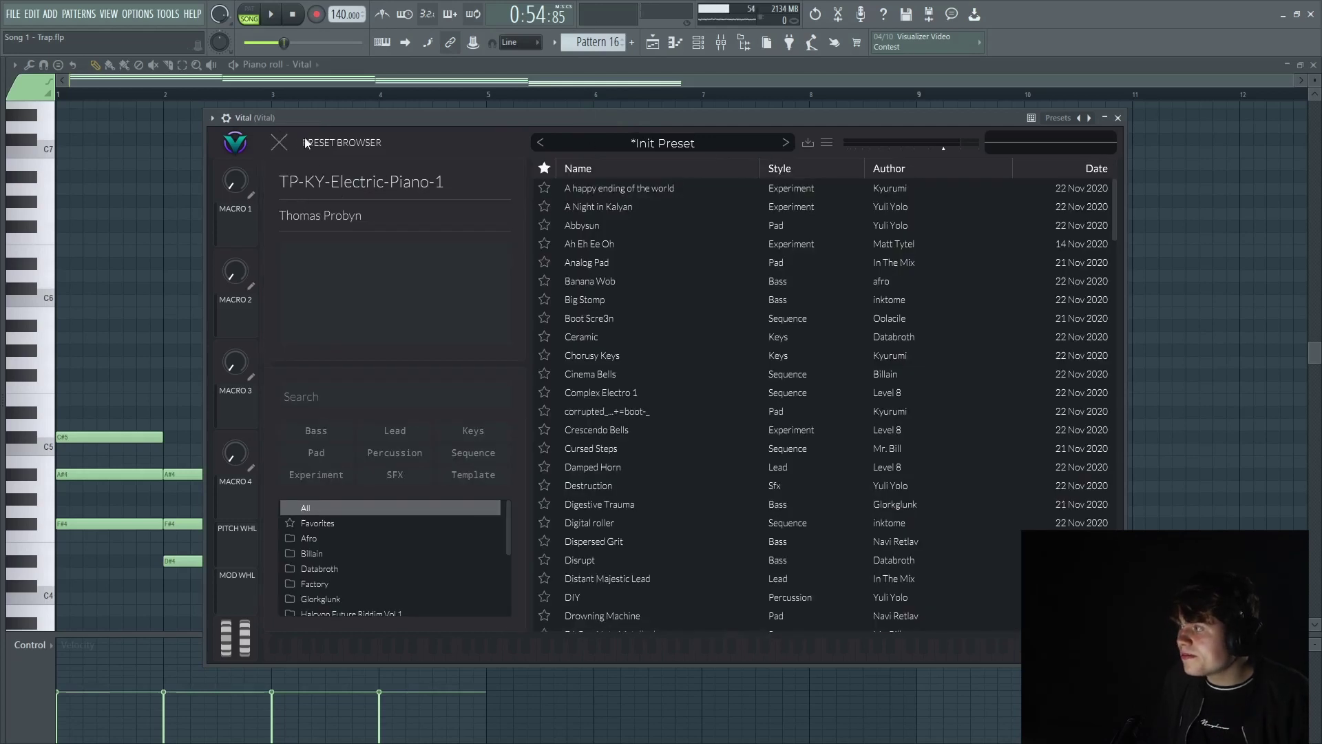
pyautogui.click(280, 143)
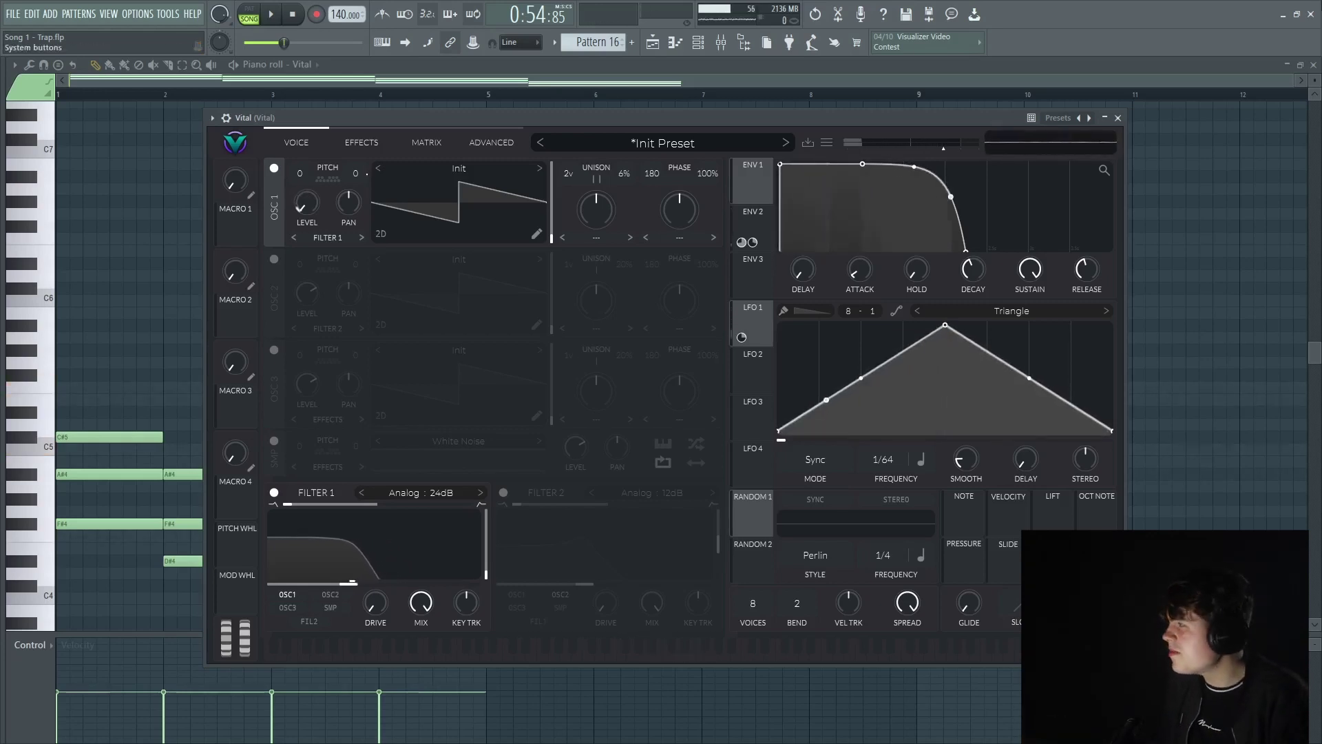
pyautogui.click(1119, 119)
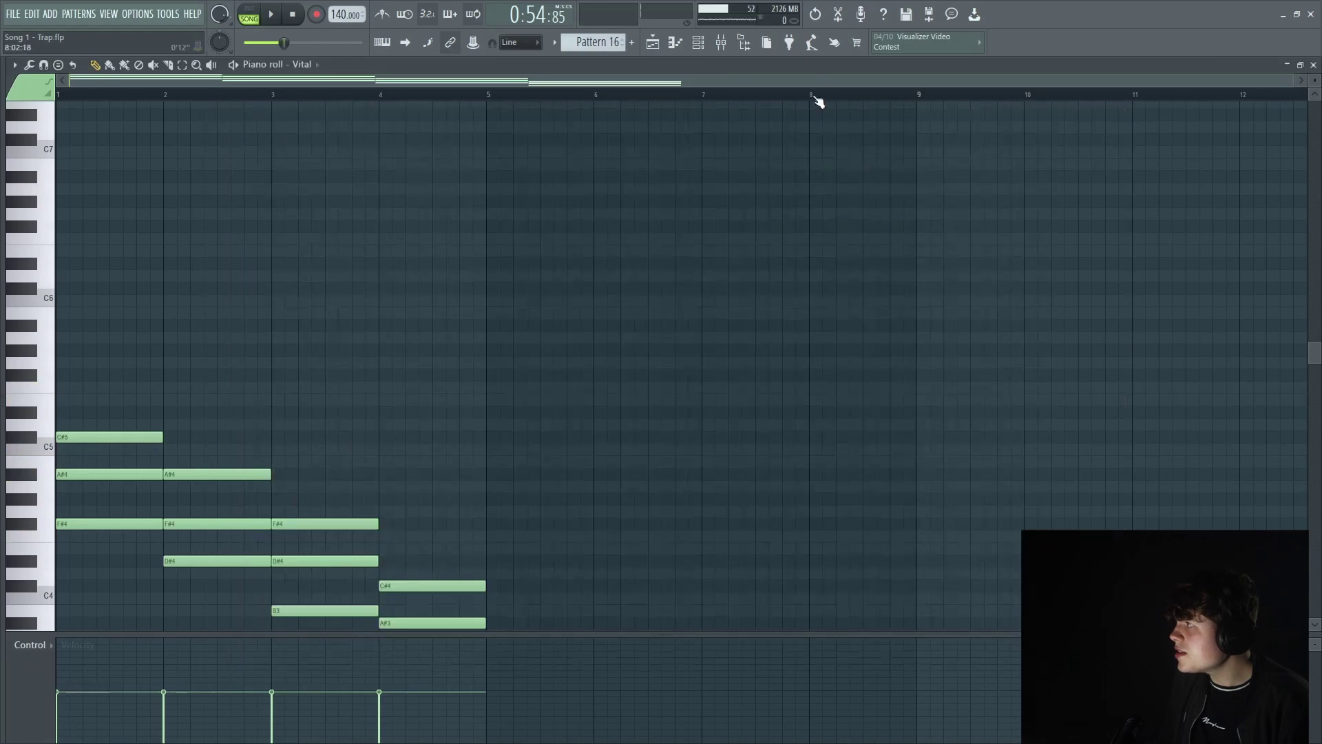
# Return to the playlist and audition the Pattern 3 clip on Track 30.
pyautogui.click(653, 43)
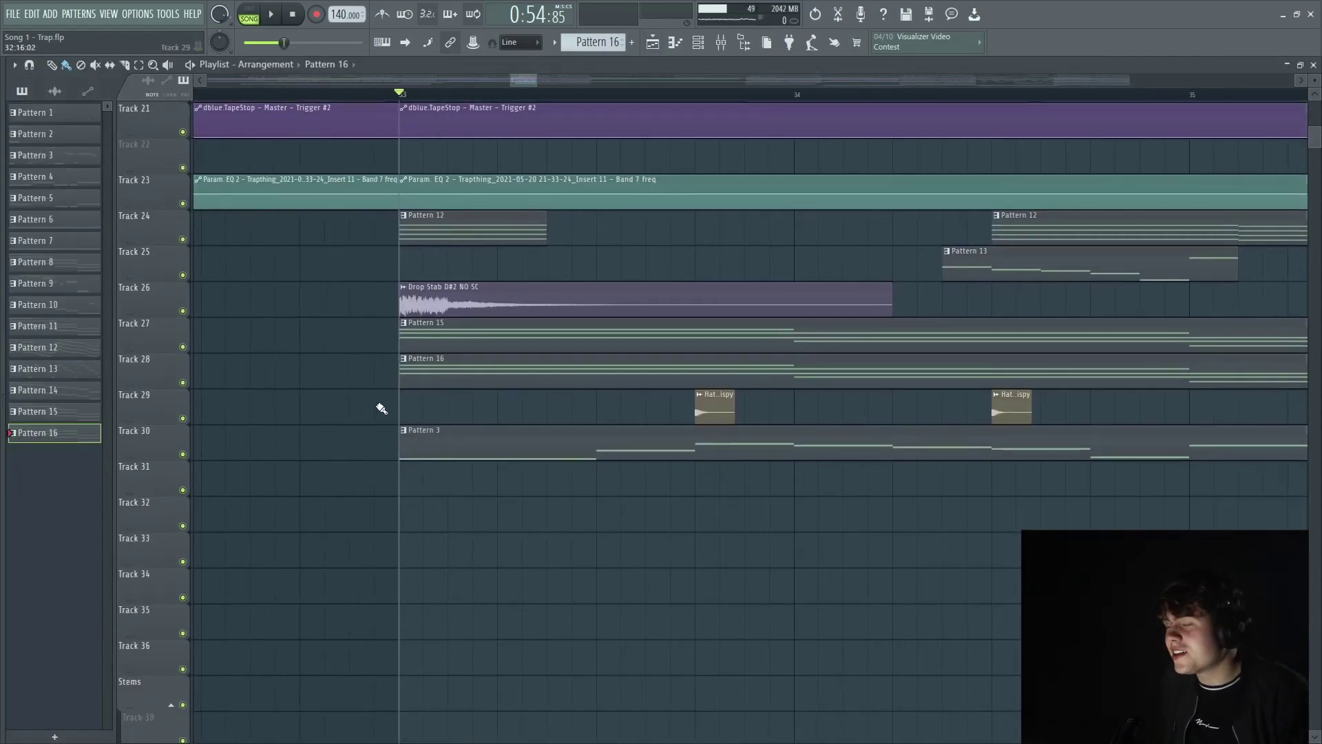
pyautogui.press('space')
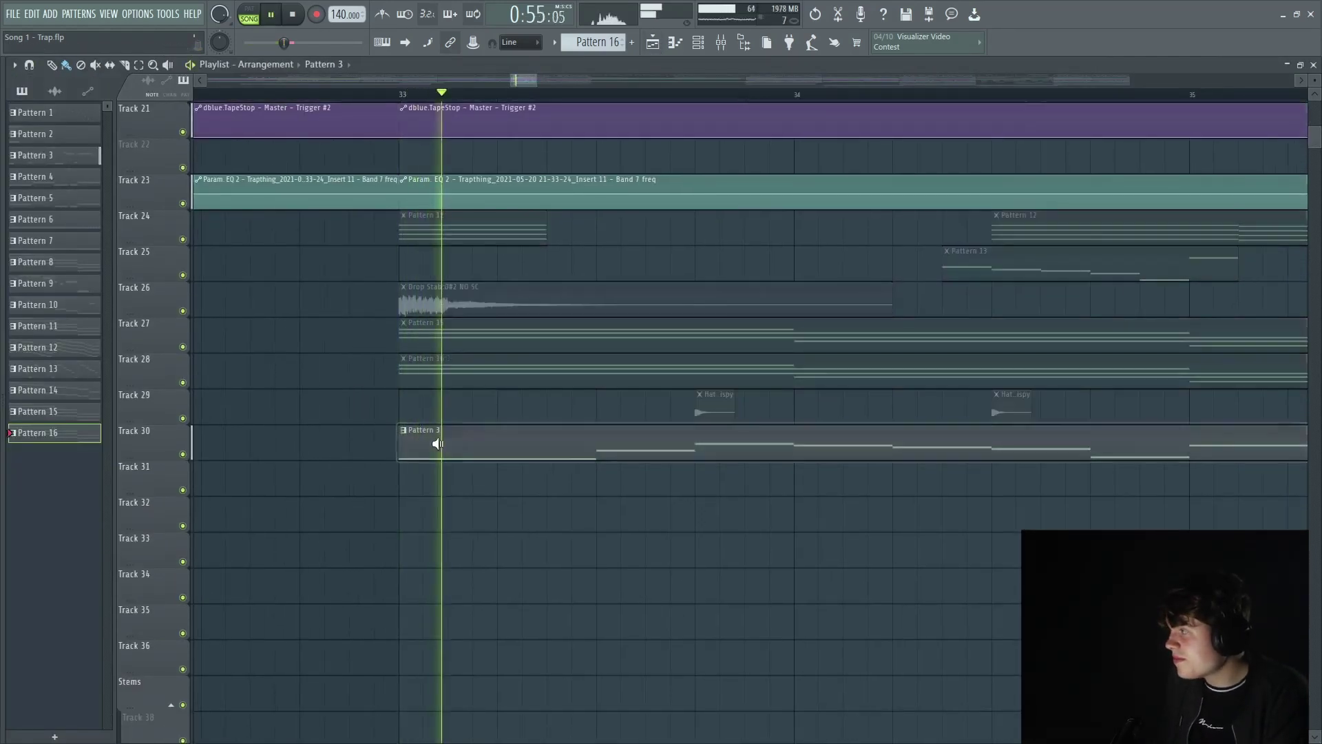
pyautogui.press('space')
# Audition the Pattern 1 clip on Track 2 on its own from bar 33.
pyautogui.scroll(-5, 499, 466)
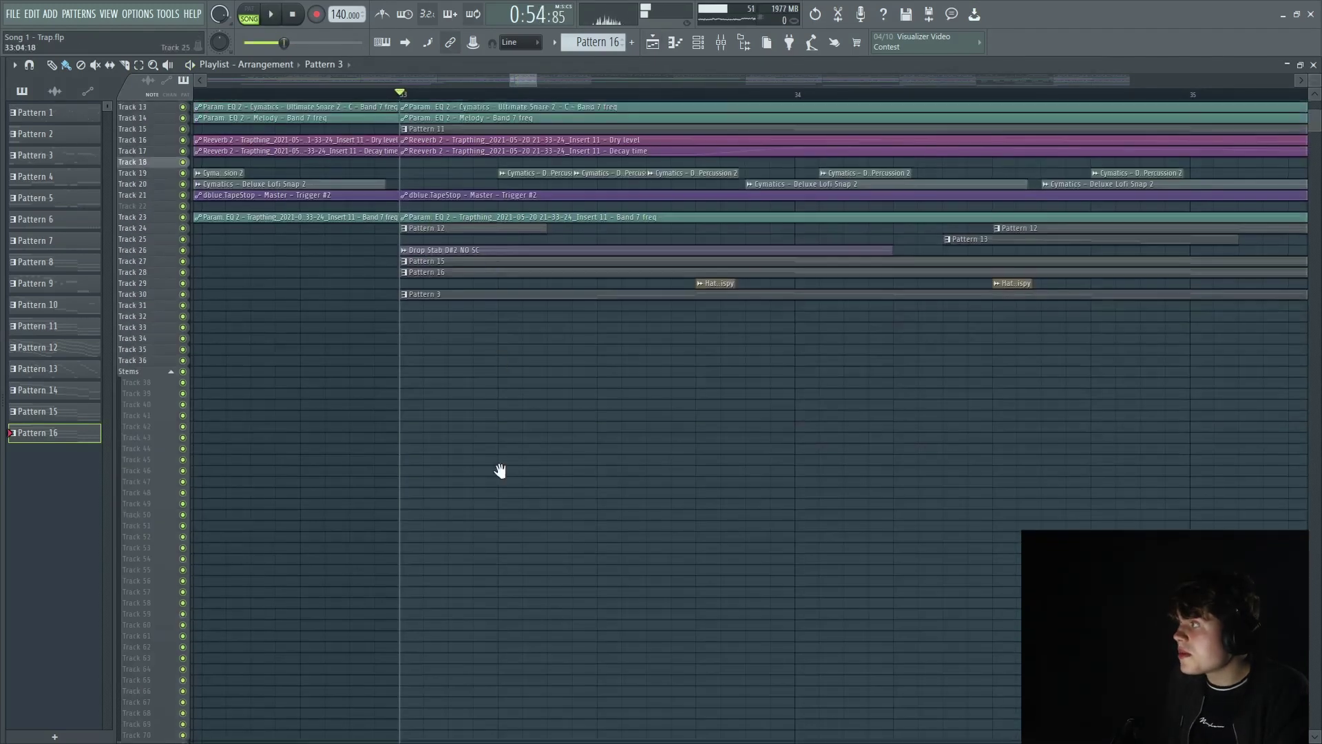
pyautogui.scroll(-2, 429, 434)
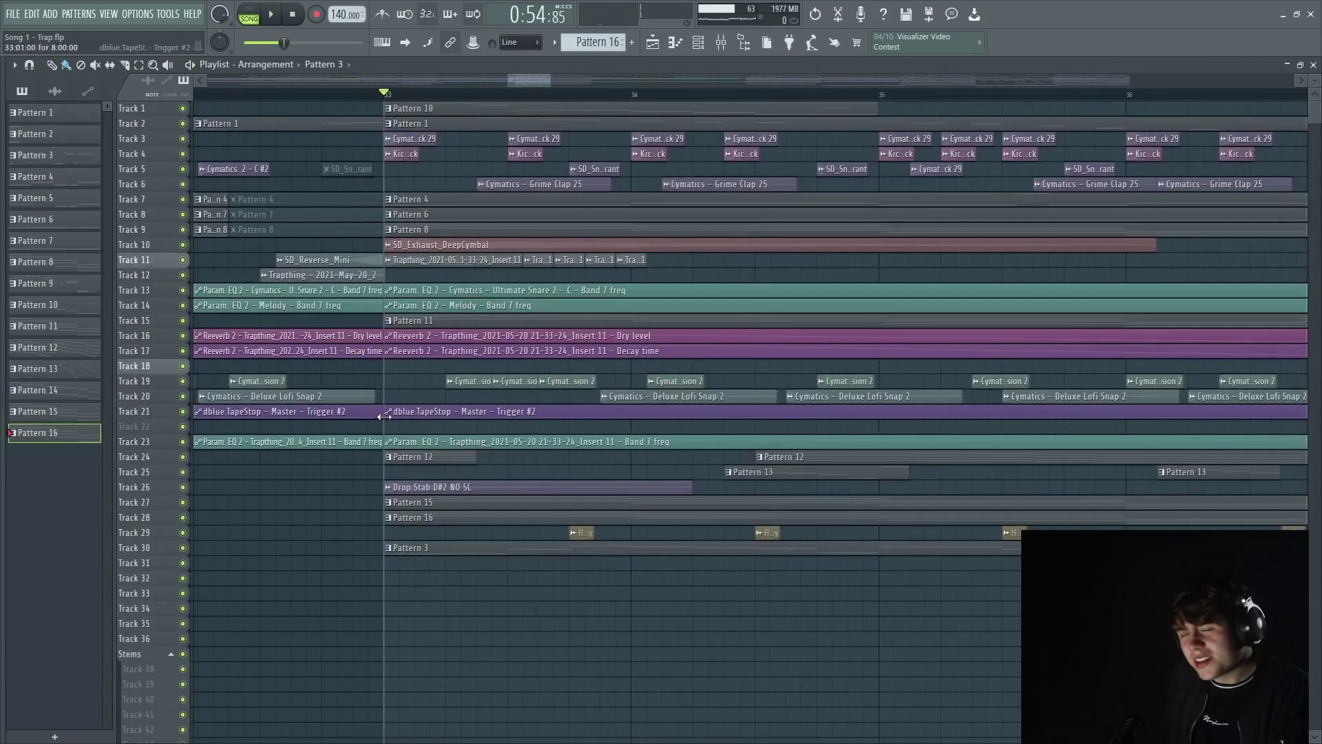
pyautogui.hscroll(-1, 527, 225)
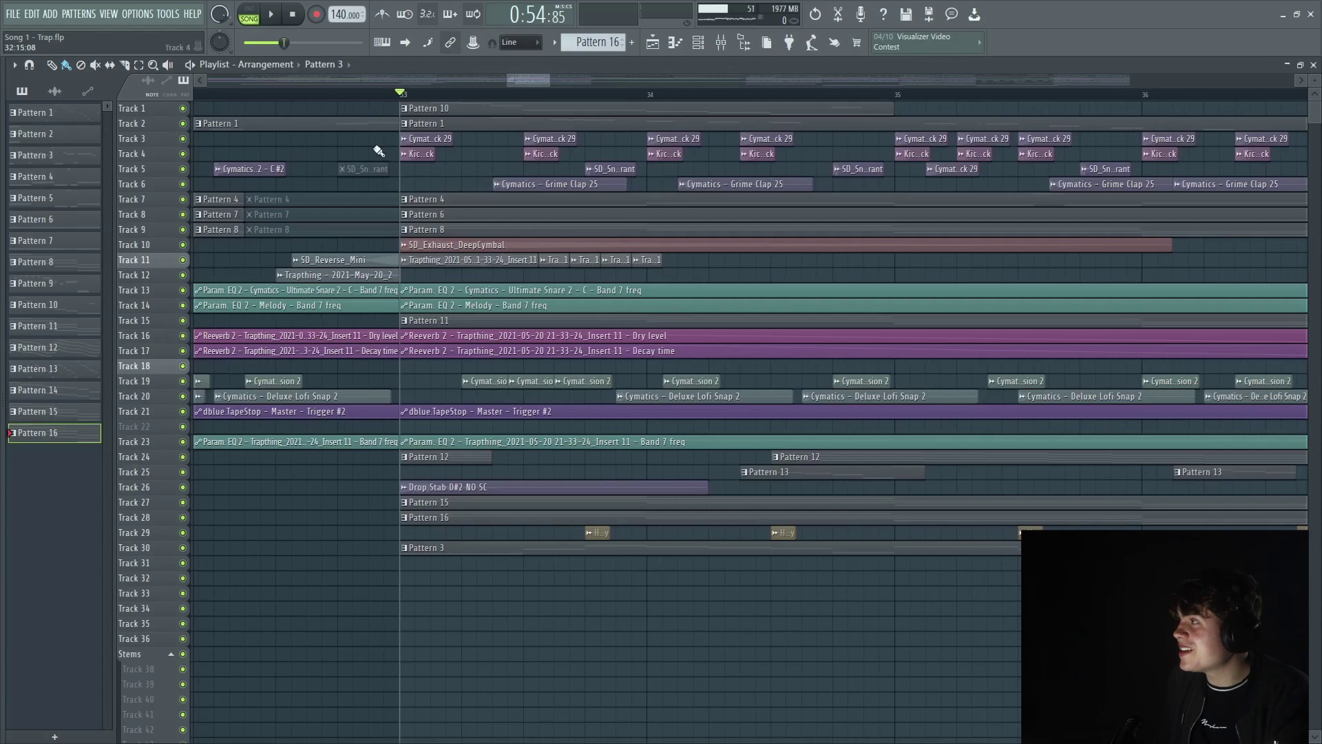
pyautogui.click(394, 123)
pyautogui.press('space')
pyautogui.press('space')
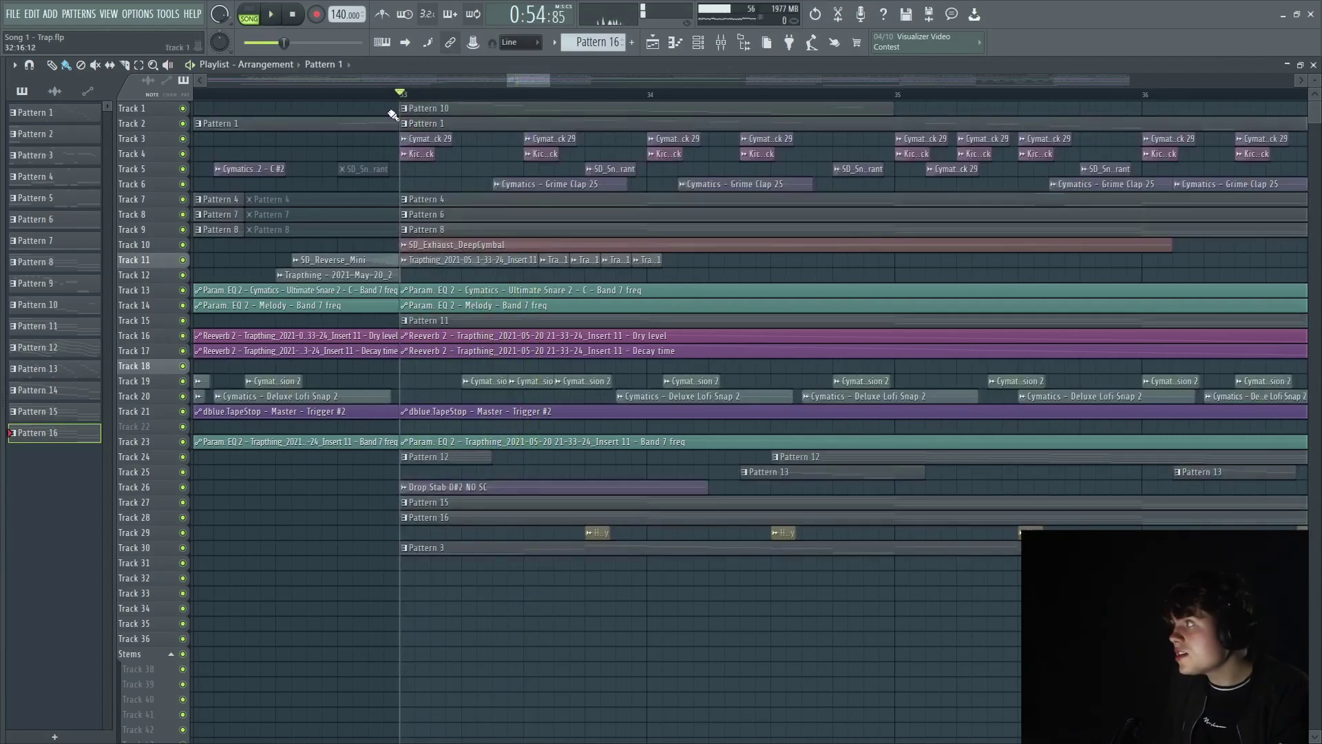
# Audition the Pattern 10 clip on Track 1, inspect its Chill Guitar preset in FLEX, and return to the playlist.
pyautogui.click(411, 109)
pyautogui.press('space')
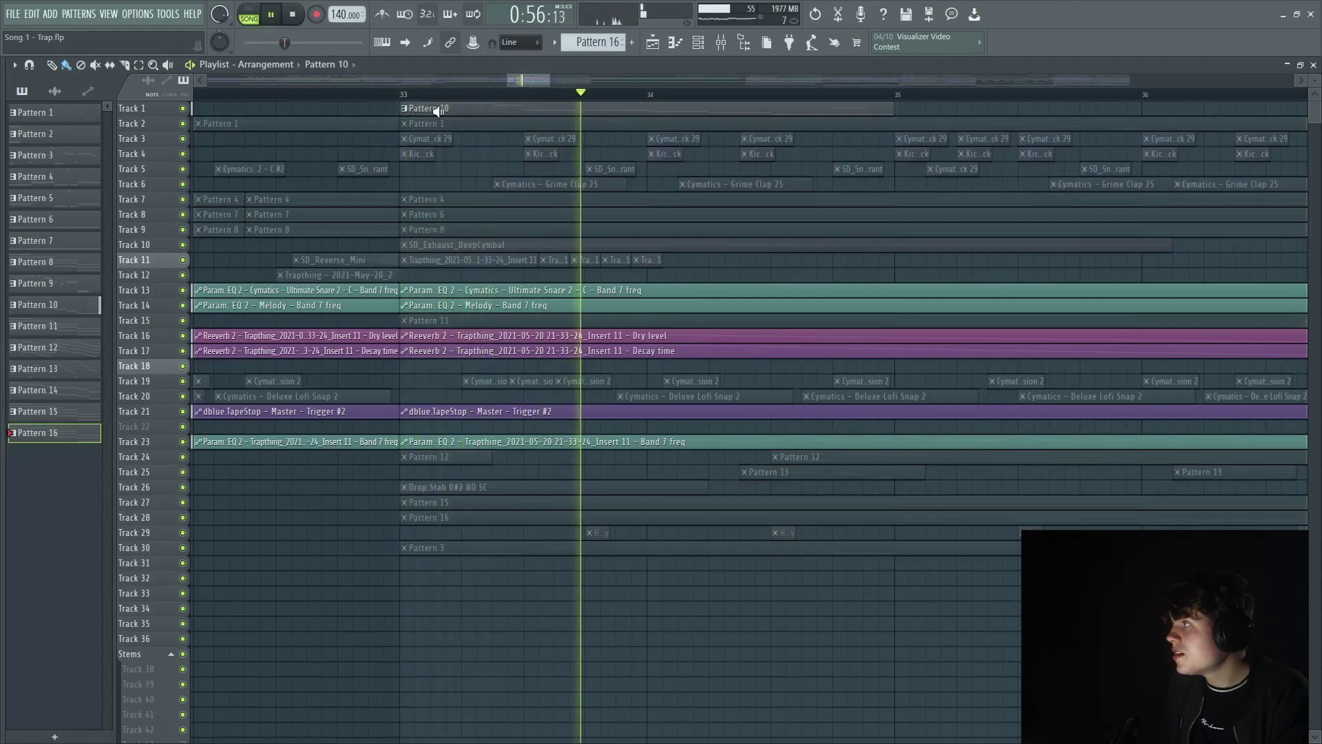
pyautogui.press('space')
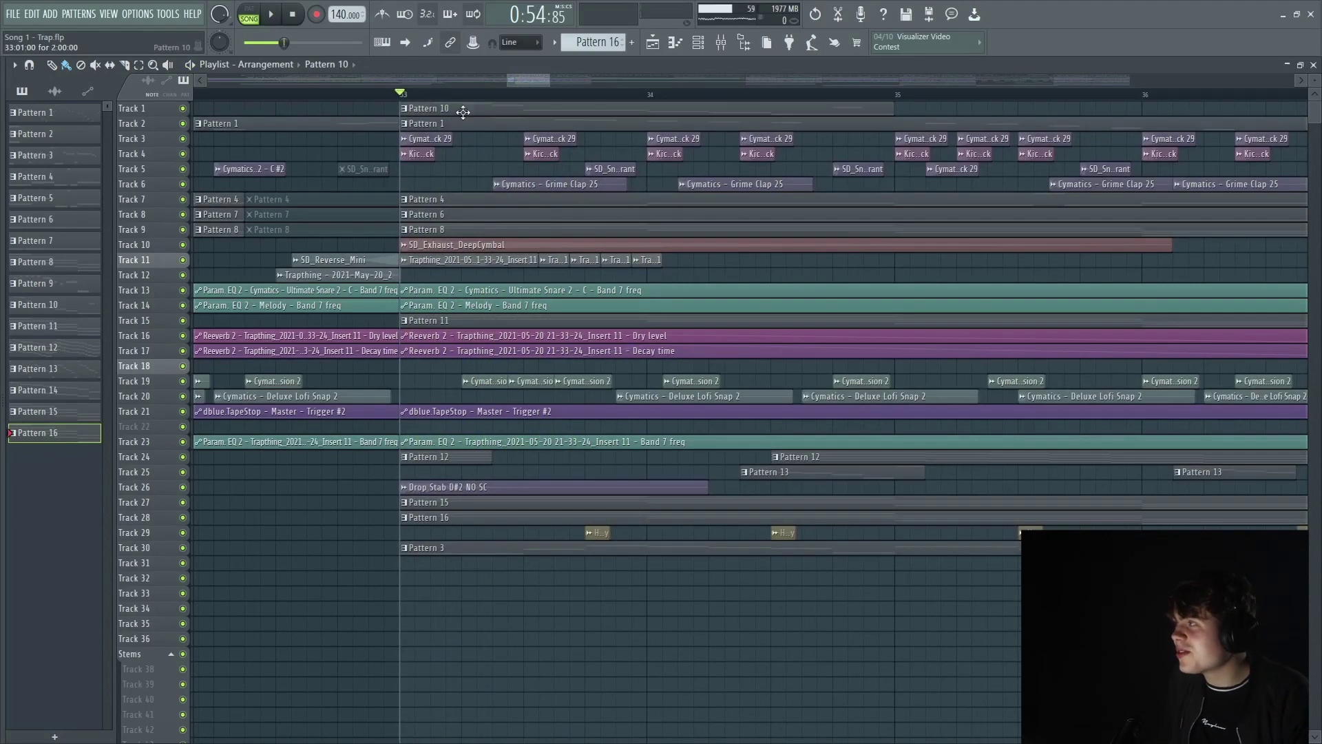
pyautogui.doubleClick(463, 113)
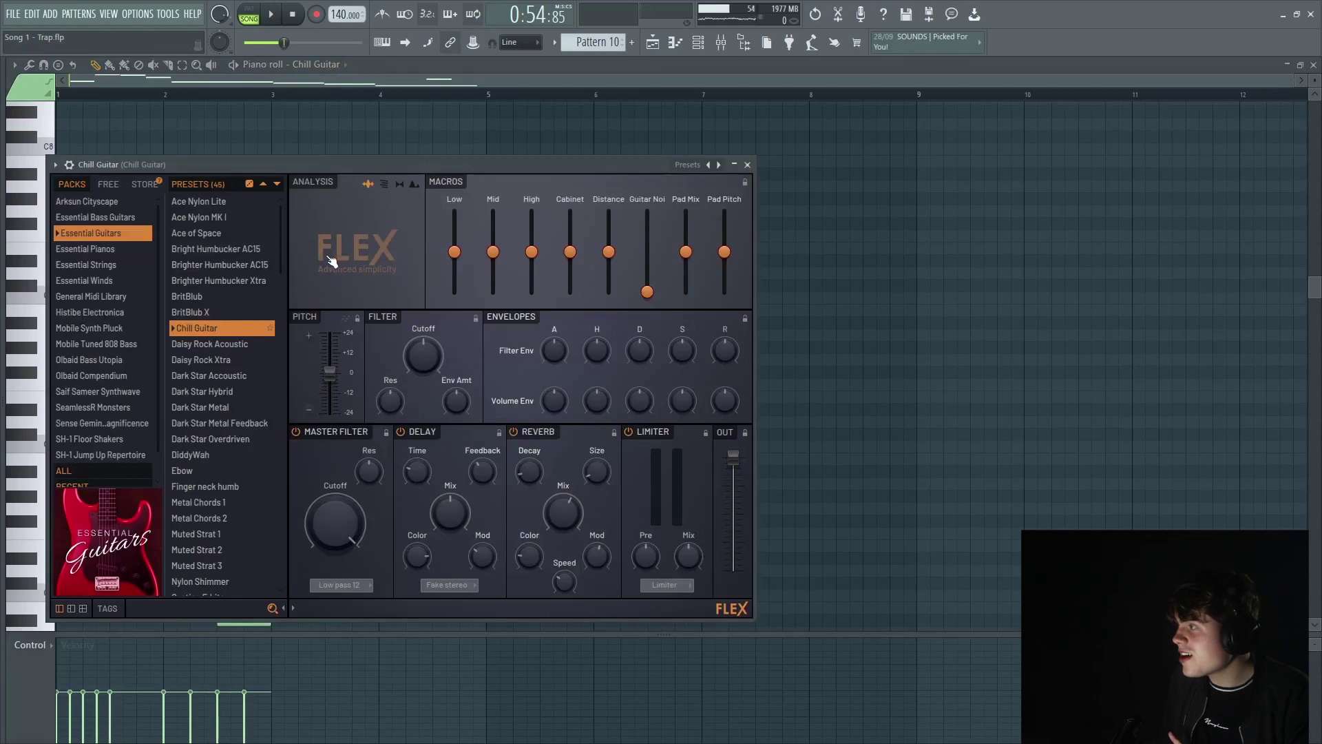
pyautogui.click(748, 164)
pyautogui.click(653, 43)
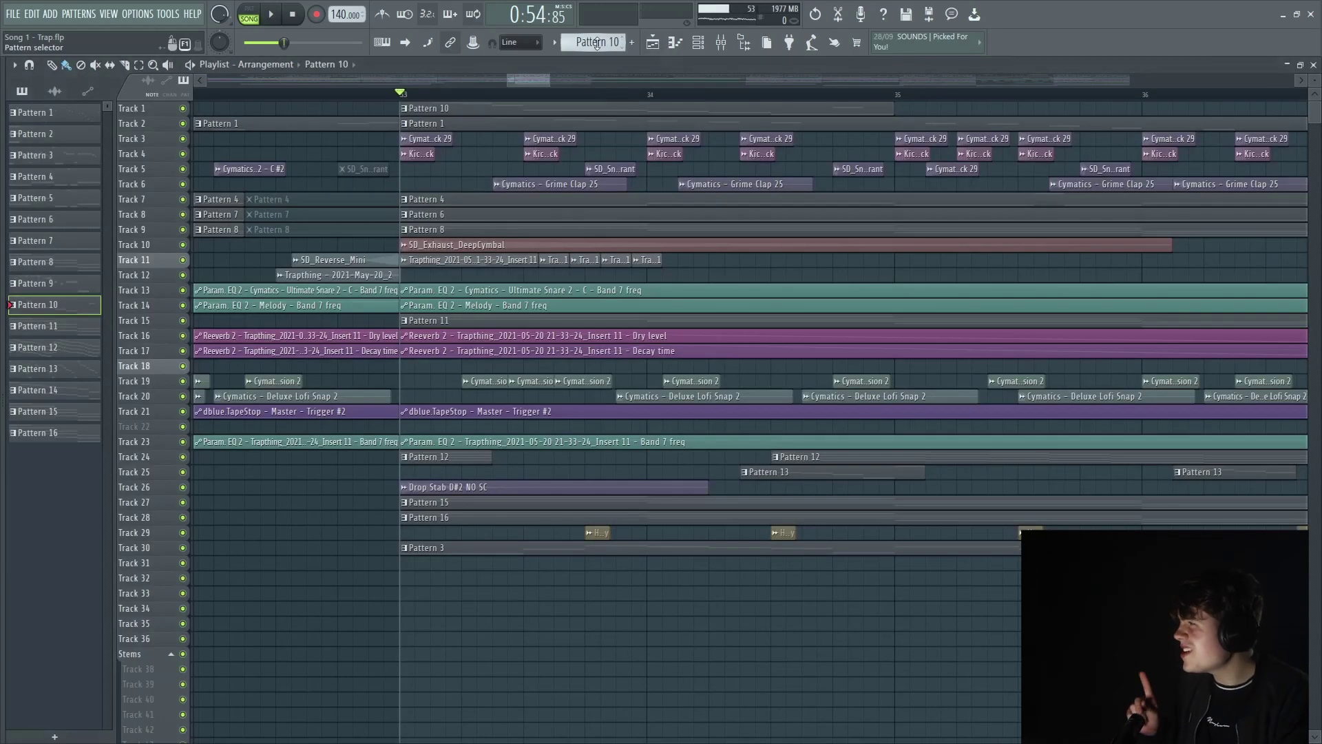
# Play the full drop with all layers together from bar 33, and reset the song position to bar 33.
pyautogui.press('space')
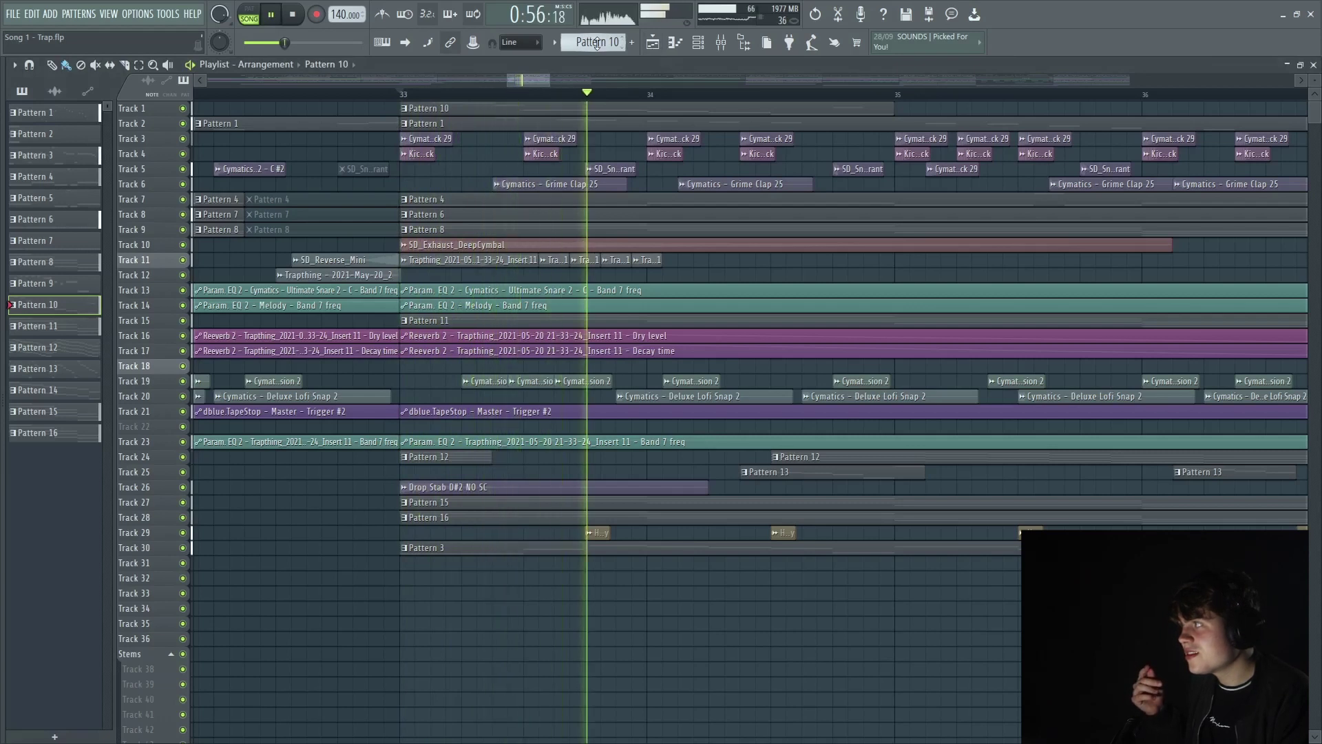
pyautogui.press('space')
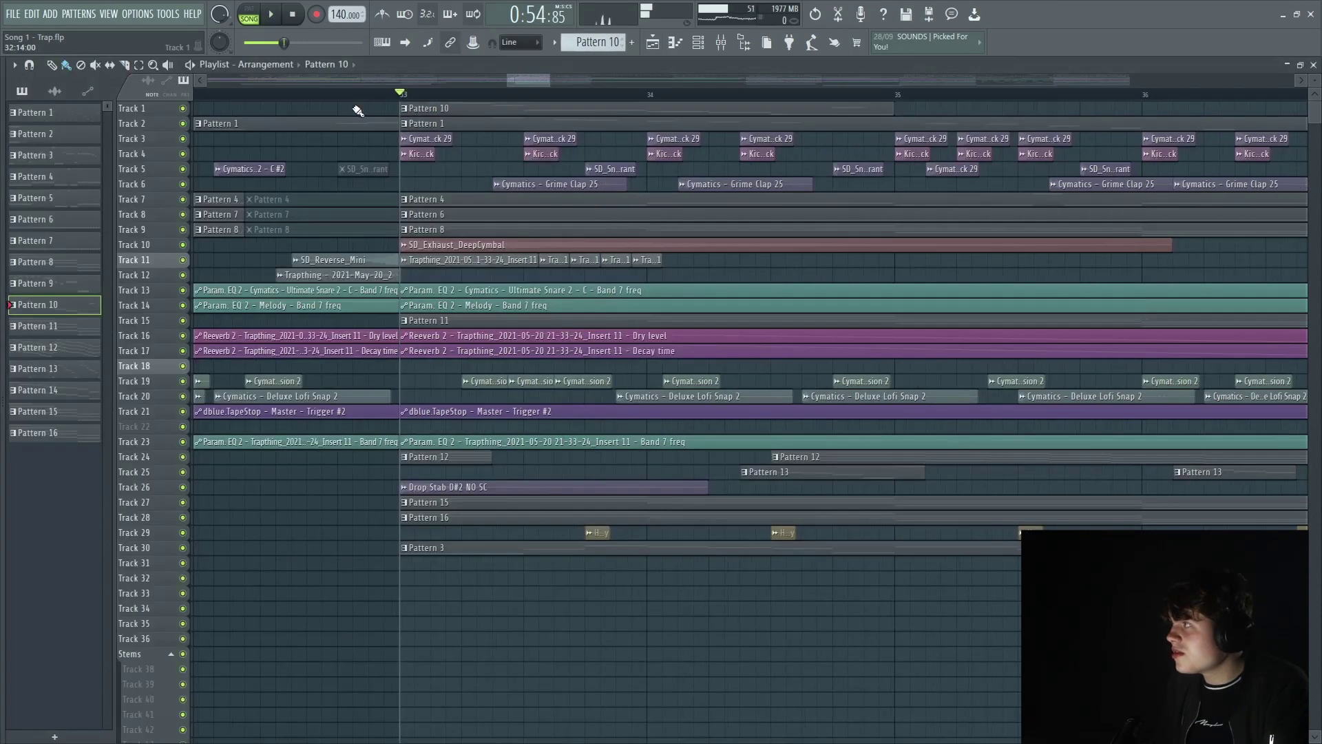
pyautogui.click(365, 98)
pyautogui.click(406, 96)
# Place the song position at bar 41 and audition the section following the drop.
pyautogui.scroll(-5, 413, 98)
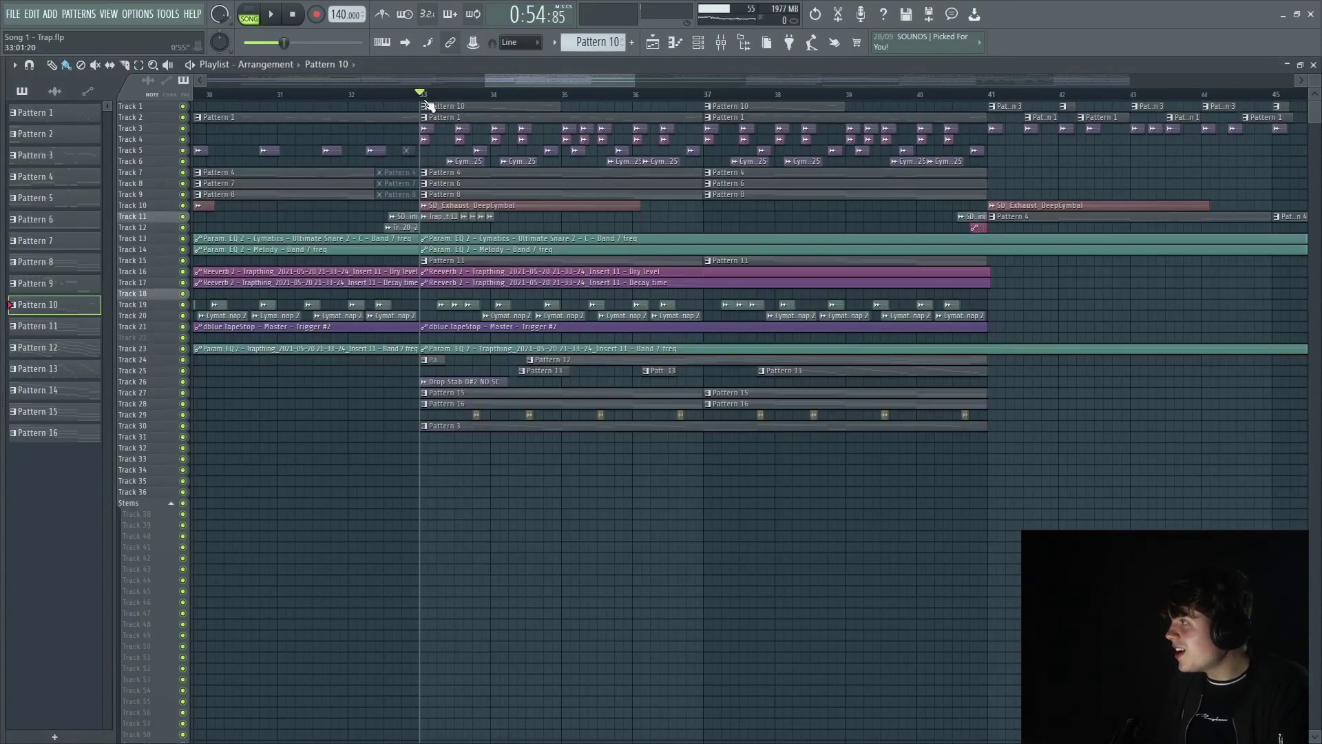
pyautogui.scroll(-2, 427, 103)
pyautogui.scroll(1, 475, 80)
pyautogui.moveTo(481, 162); pyautogui.dragTo(451, 185)
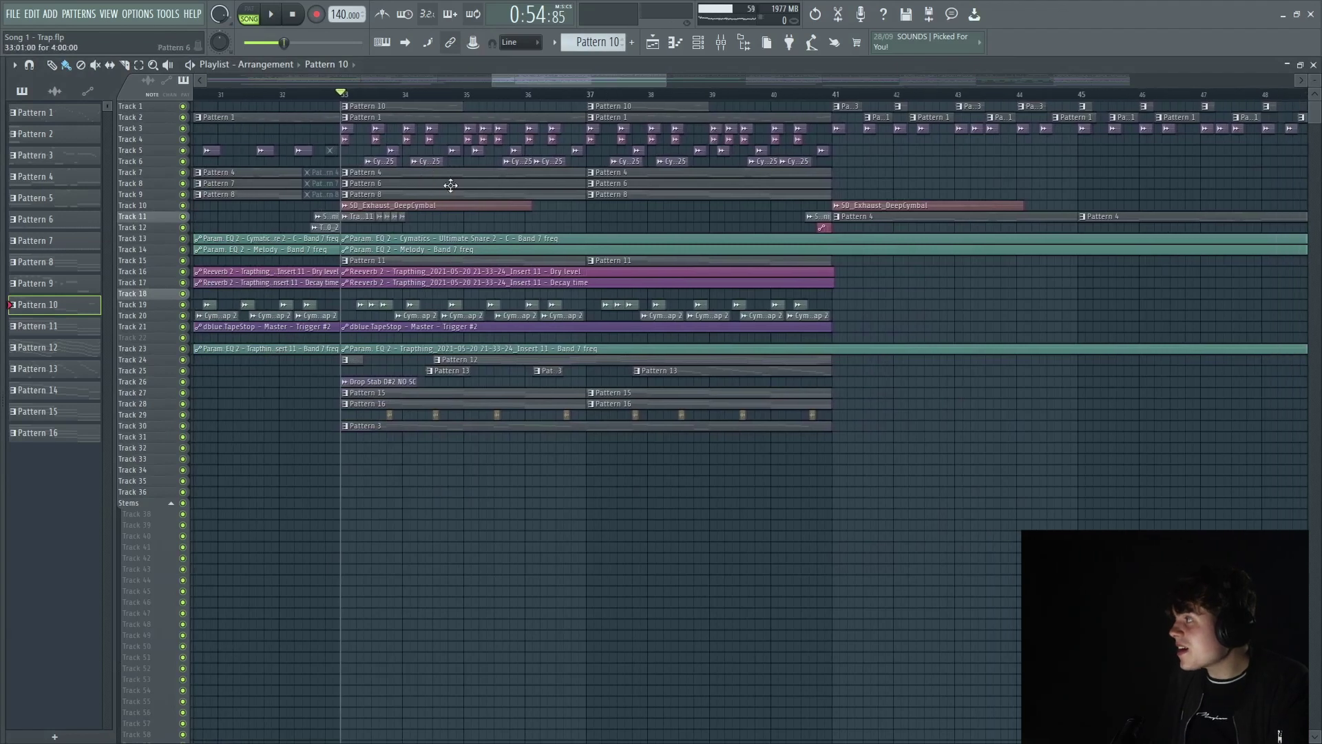
pyautogui.scroll(3, 451, 184)
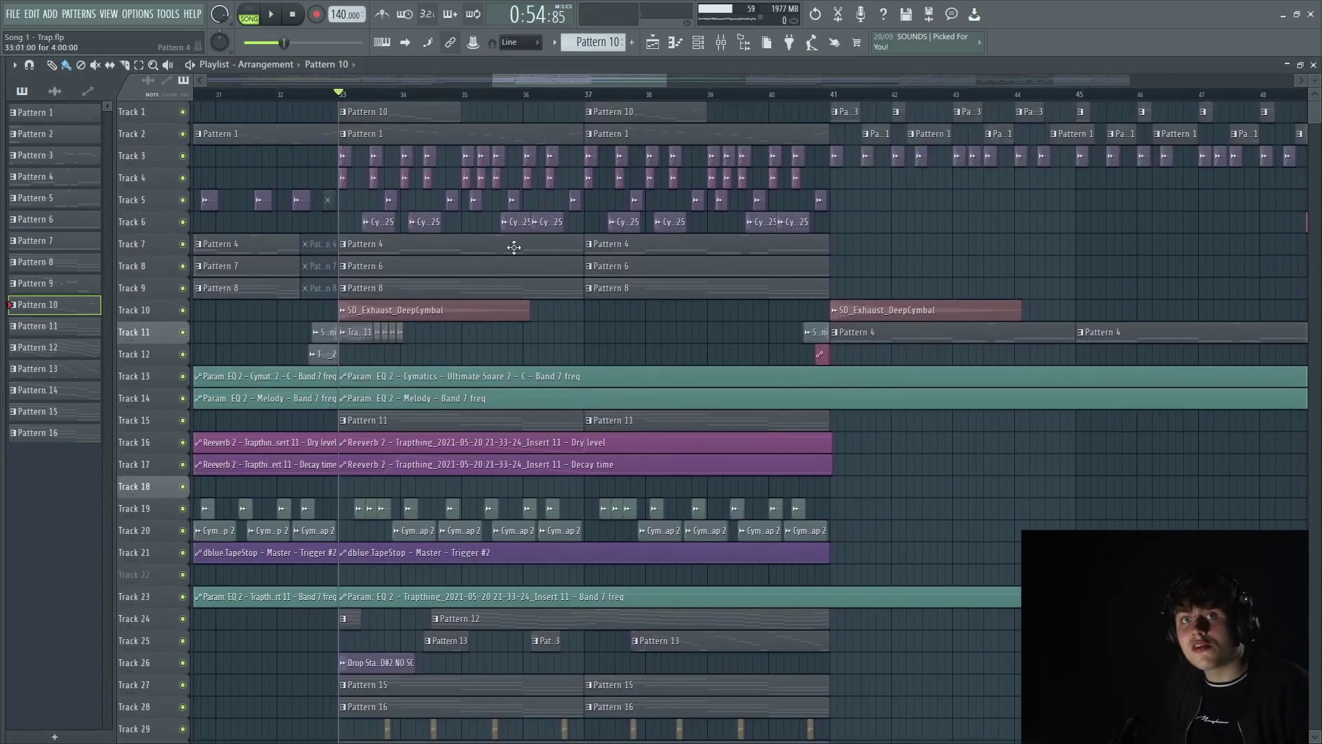
pyautogui.click(831, 97)
pyautogui.moveTo(958, 262); pyautogui.dragTo(620, 322)
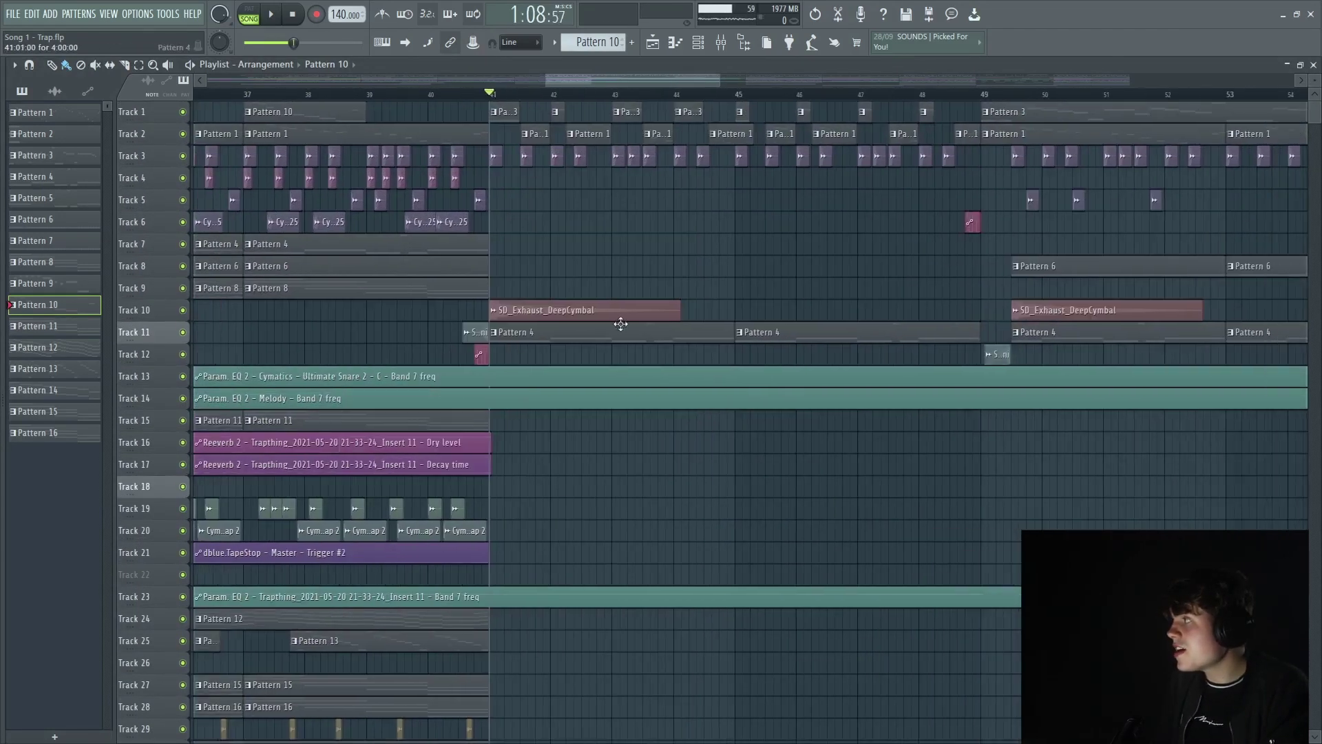
pyautogui.scroll(-3, 618, 318)
pyautogui.scroll(-1, 541, 186)
pyautogui.press('space')
pyautogui.moveTo(569, 194); pyautogui.dragTo(552, 275)
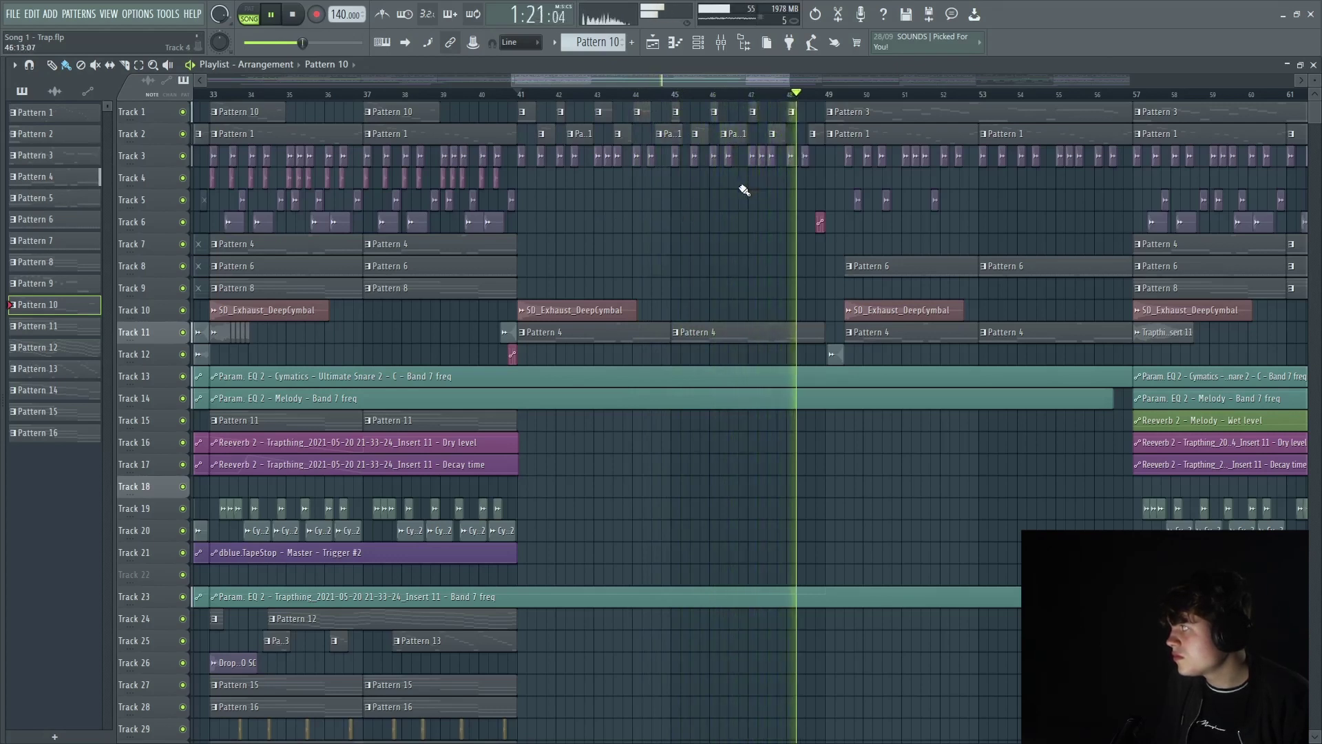
pyautogui.press('space')
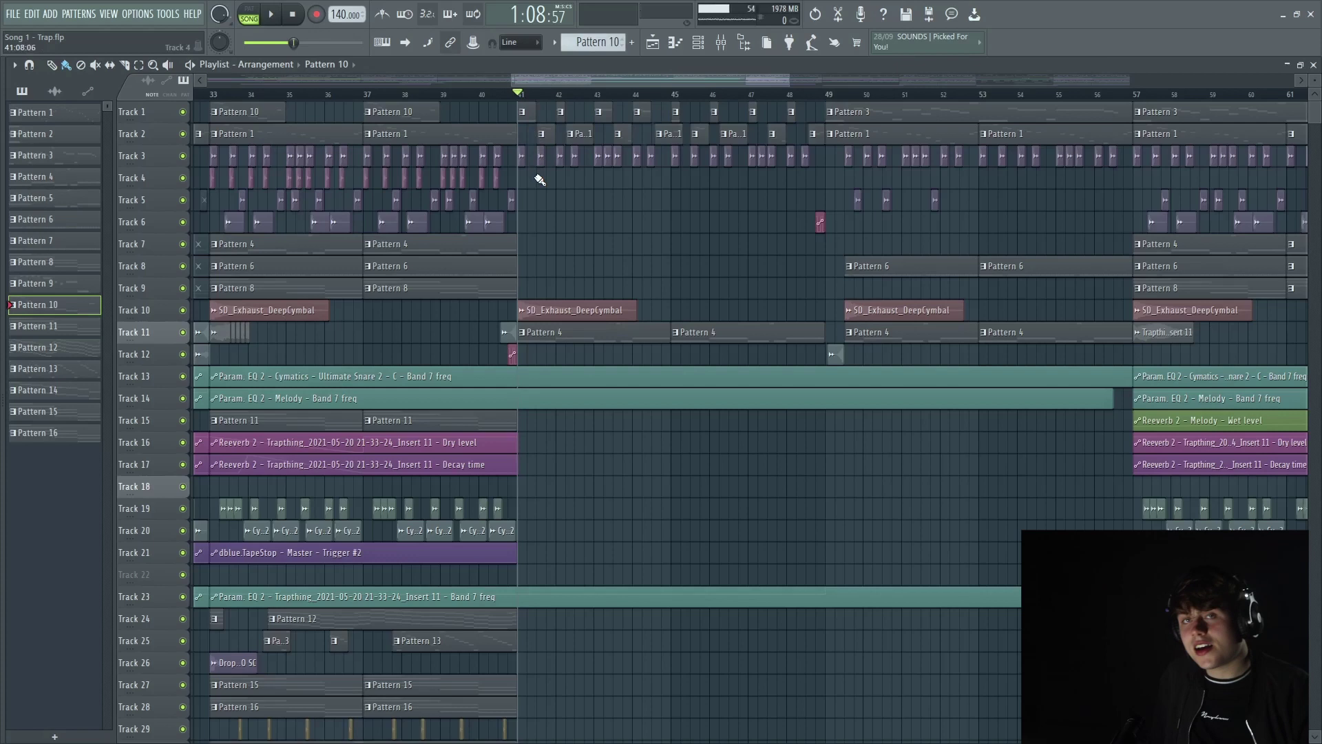
# Examine the Pattern 3 and Pattern 1 clips on Tracks 1 and 2 between bars 41 and 49.
pyautogui.scroll(3, 538, 124)
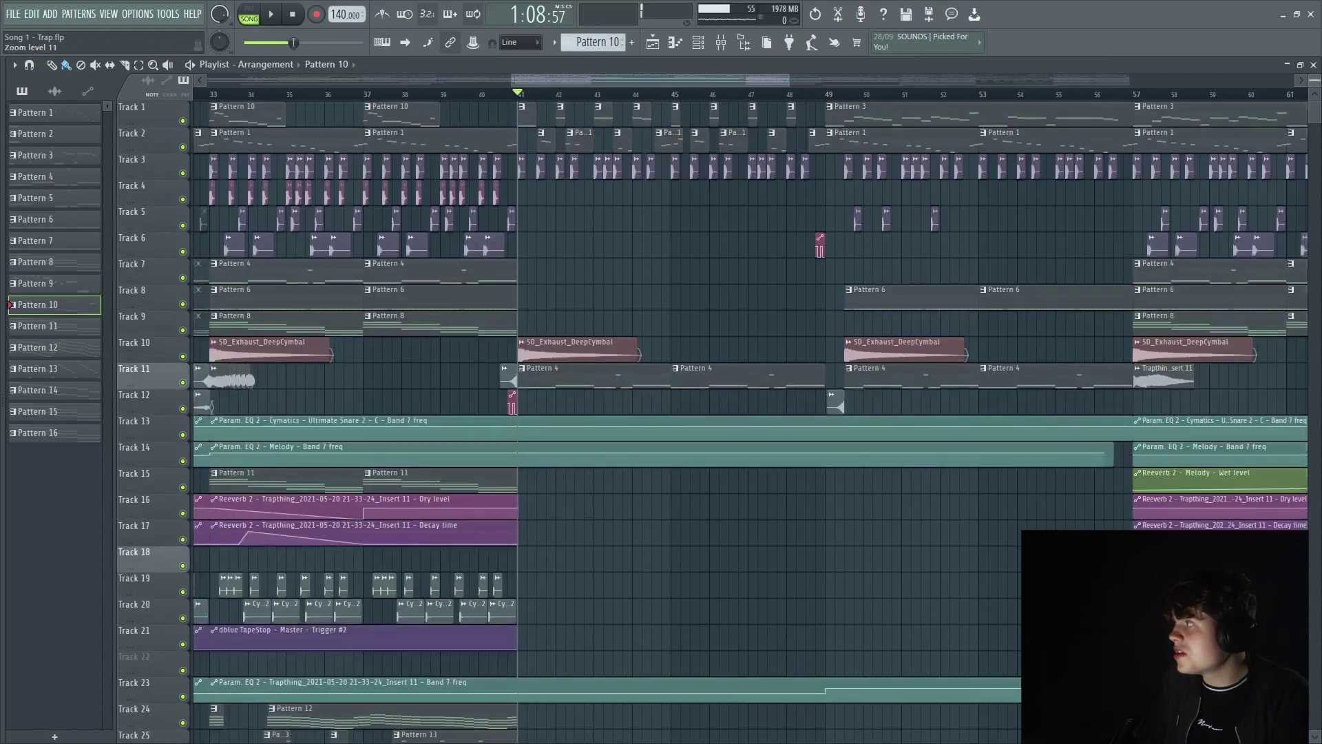
pyautogui.scroll(5, 534, 110)
pyautogui.scroll(-1, 577, 106)
pyautogui.moveTo(706, 141); pyautogui.dragTo(581, 252)
pyautogui.scroll(-1, 753, 146)
pyautogui.scroll(-1, 750, 148)
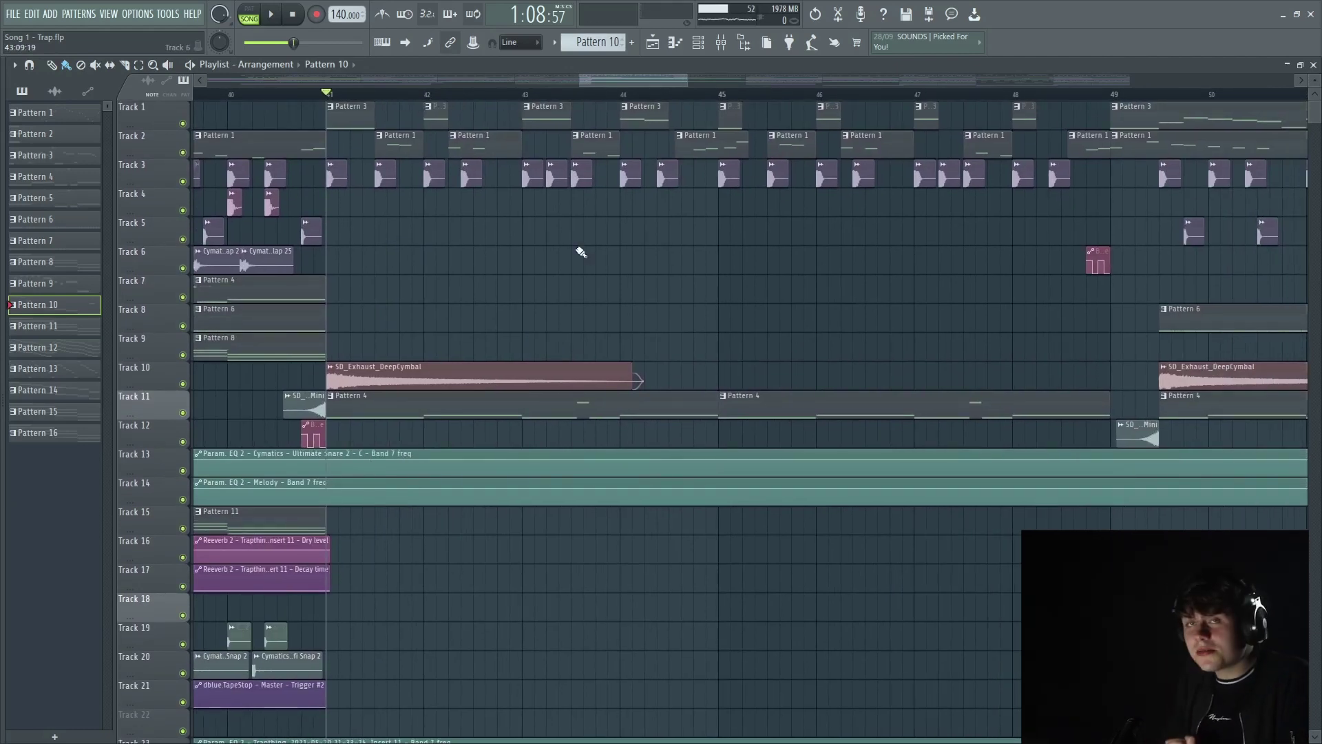
pyautogui.hscroll(1, 635, 196)
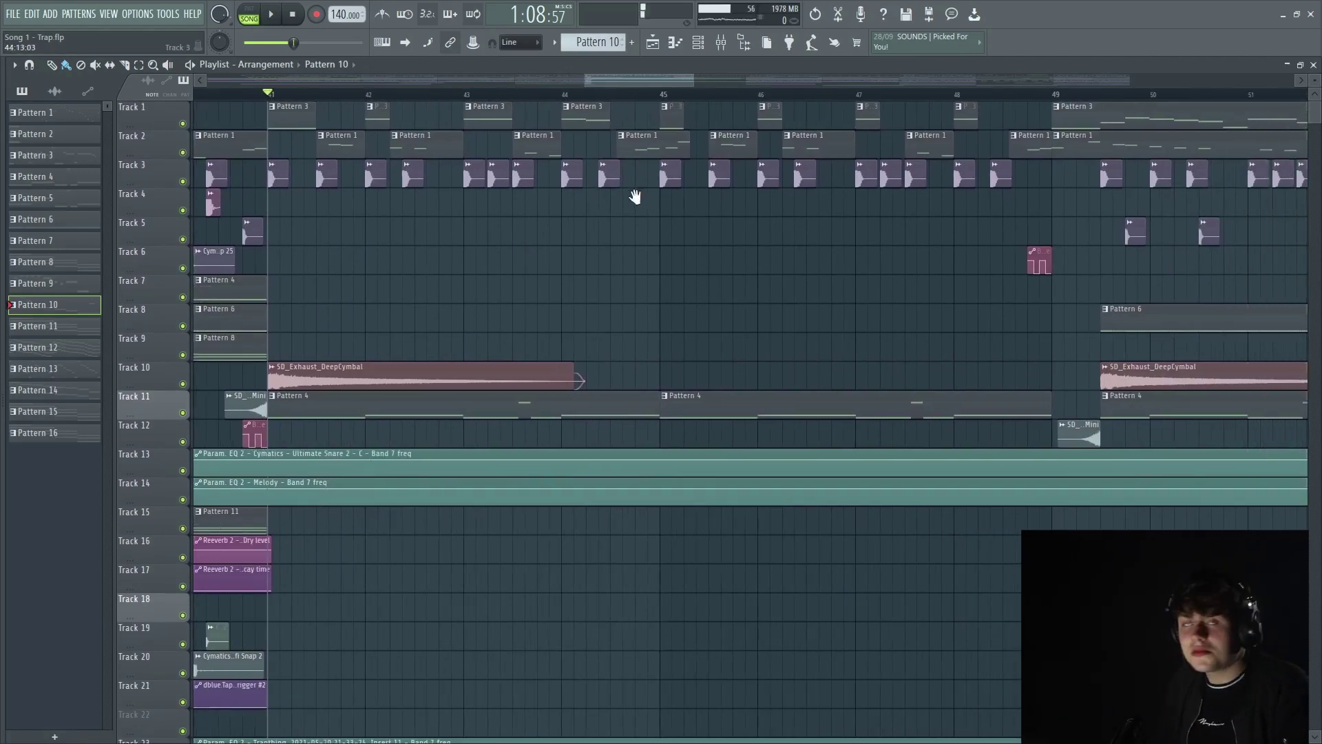
# Audition the section starting at bar 49, and replay its opening bars.
pyautogui.scroll(-2, 651, 199)
pyautogui.hscroll(3, 758, 207)
pyautogui.scroll(2, 853, 186)
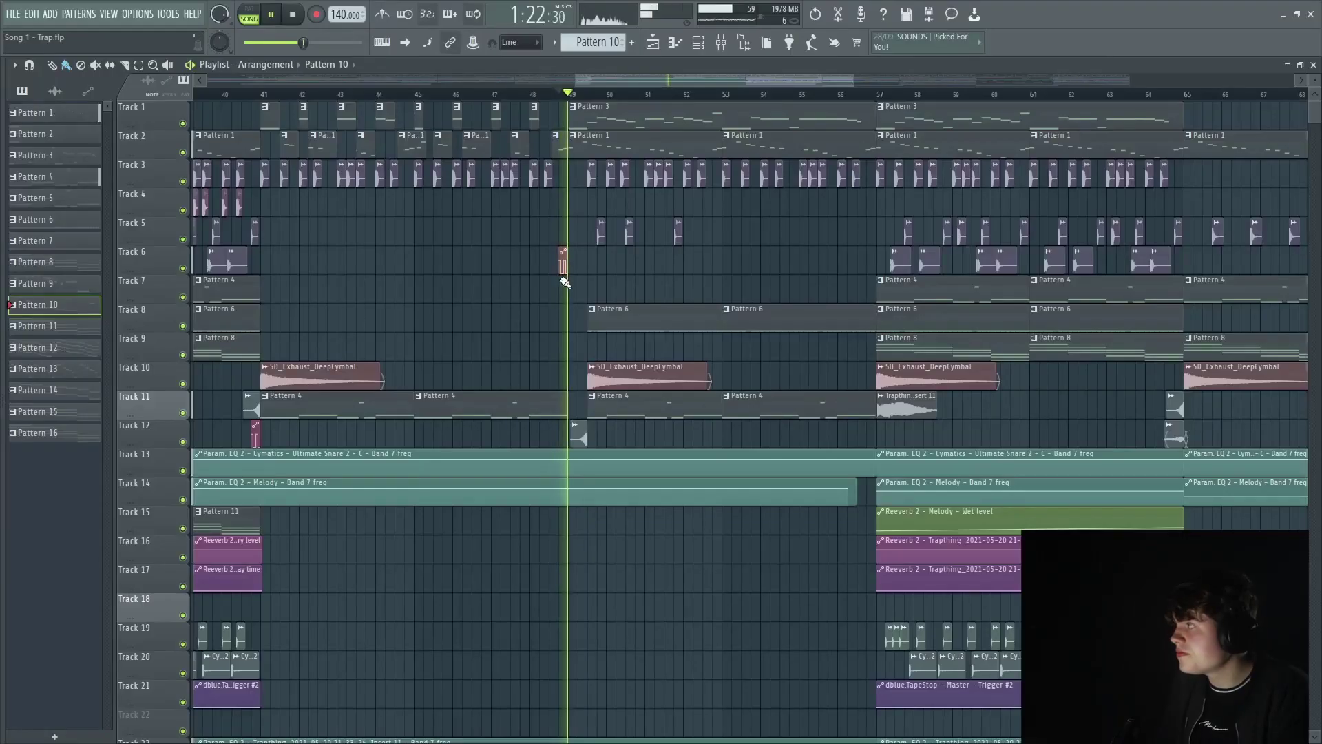
pyautogui.press('space')
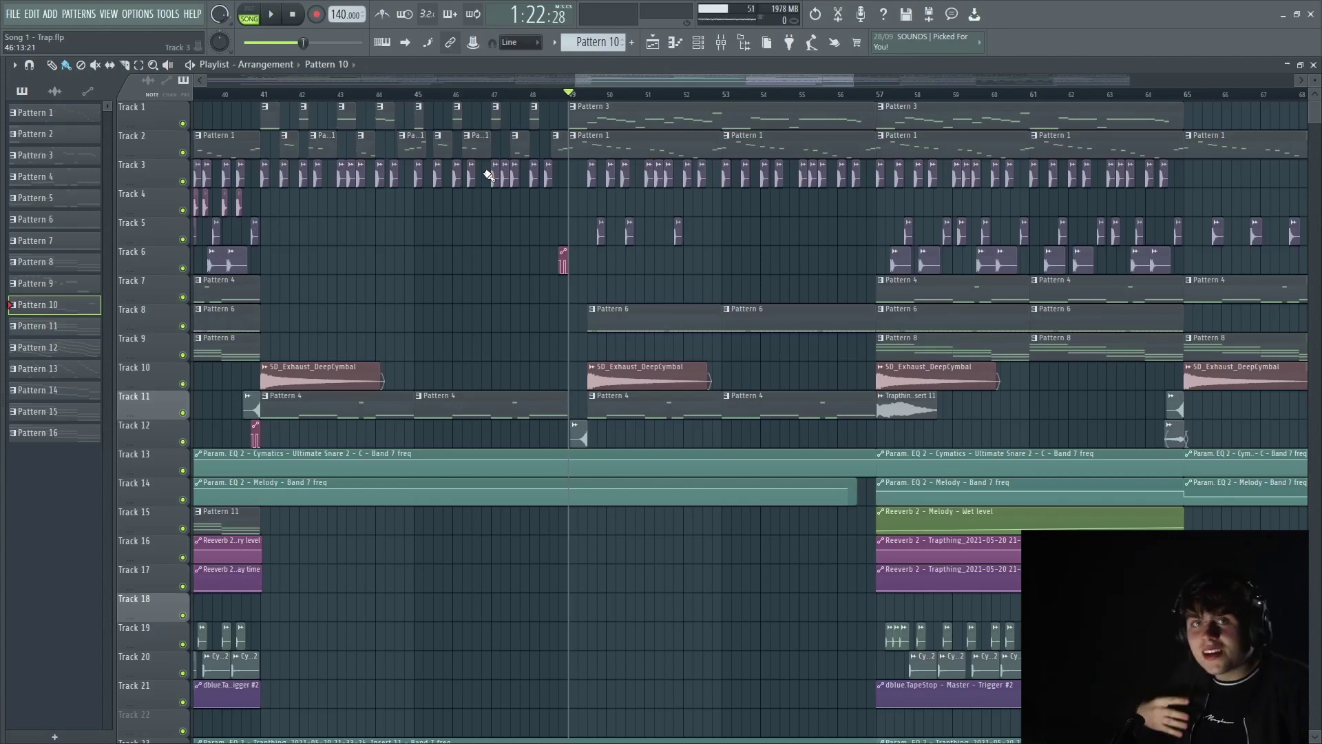
pyautogui.press('space')
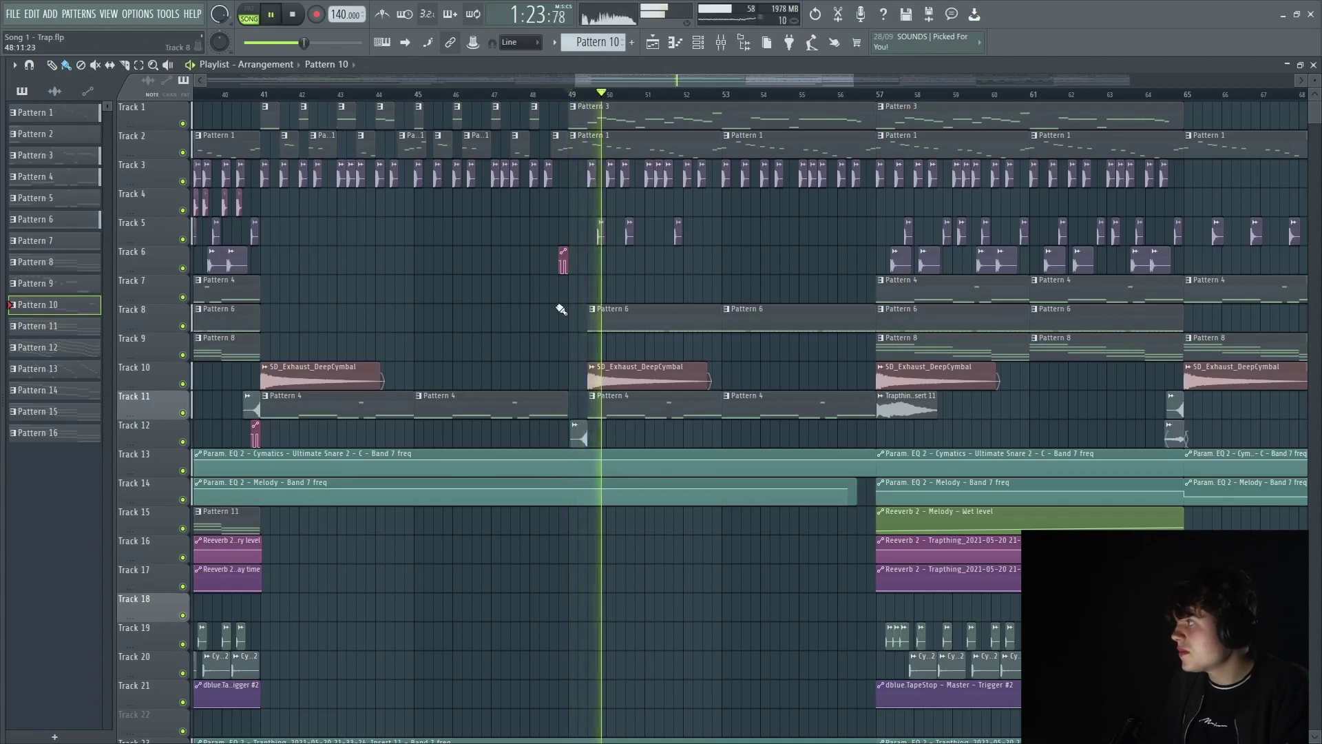
pyautogui.press('space')
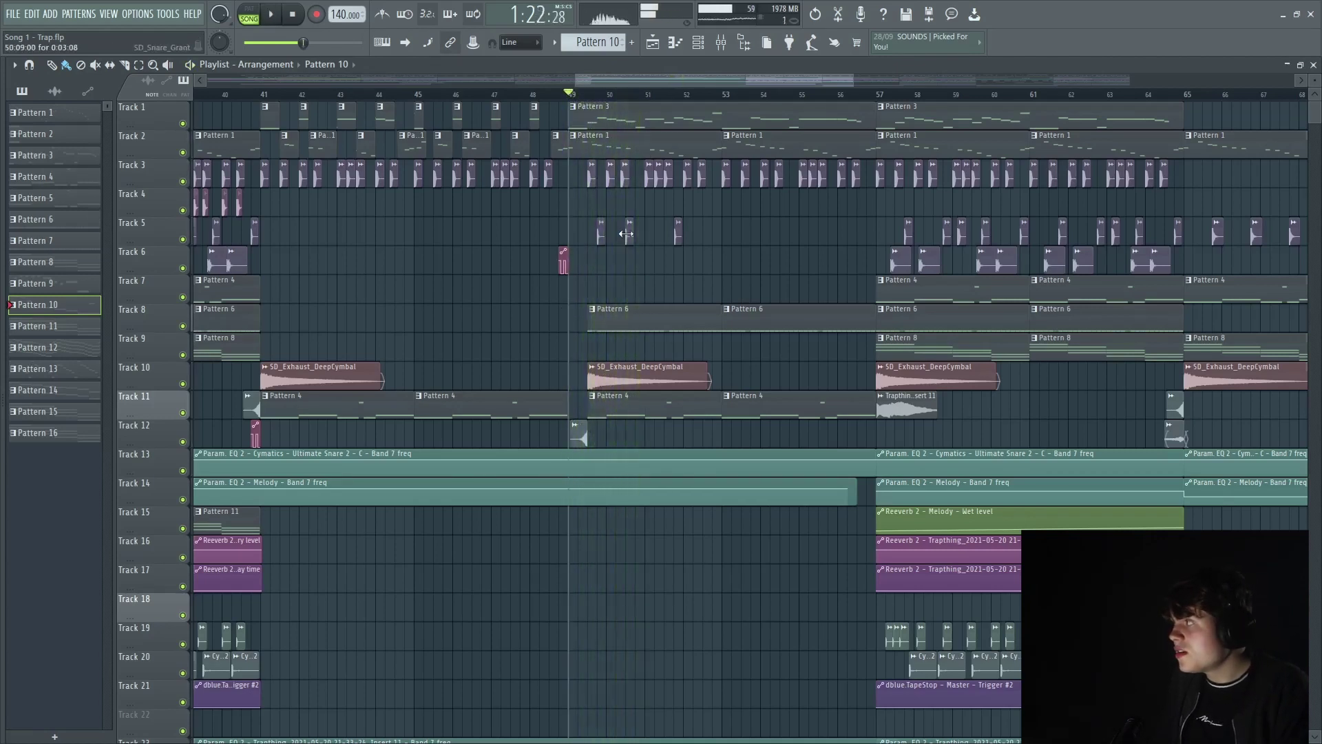
# Audition the transition just before bar 57, and place the song position at bar 57.
pyautogui.hscroll(5, 717, 463)
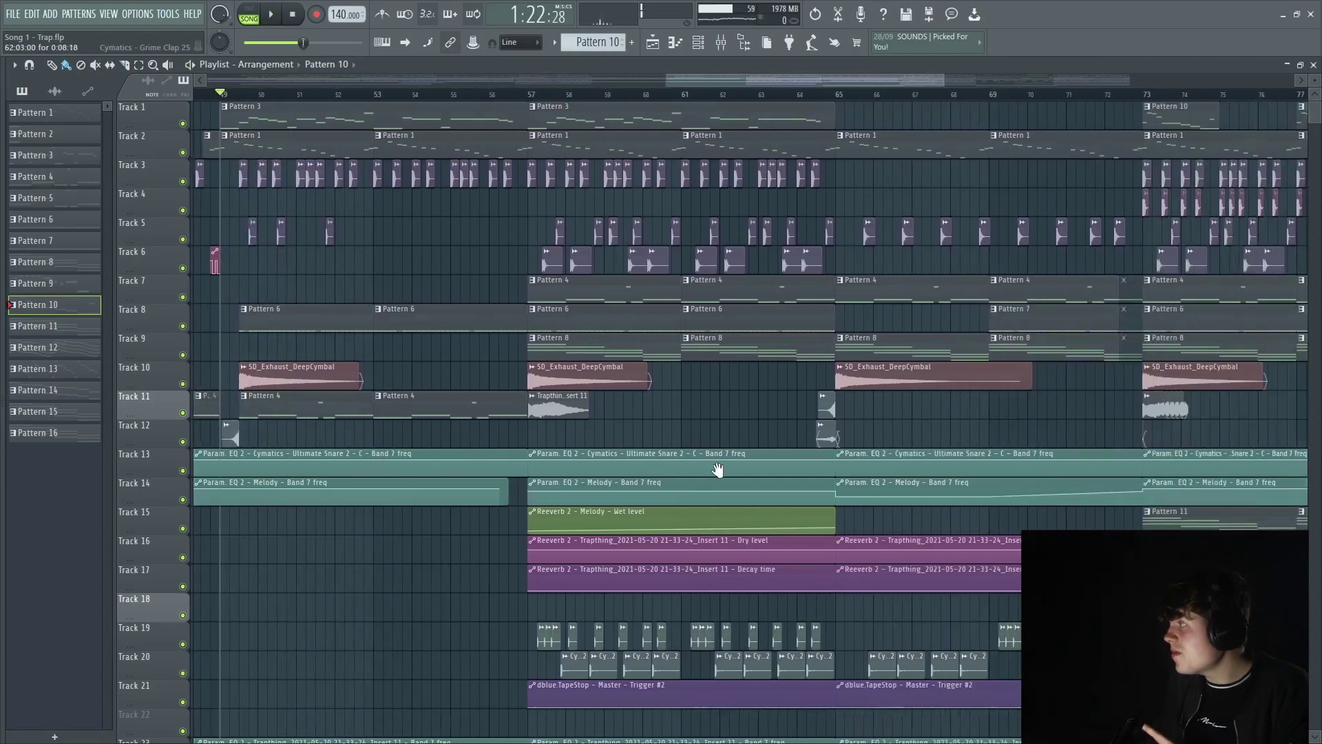
pyautogui.click(489, 94)
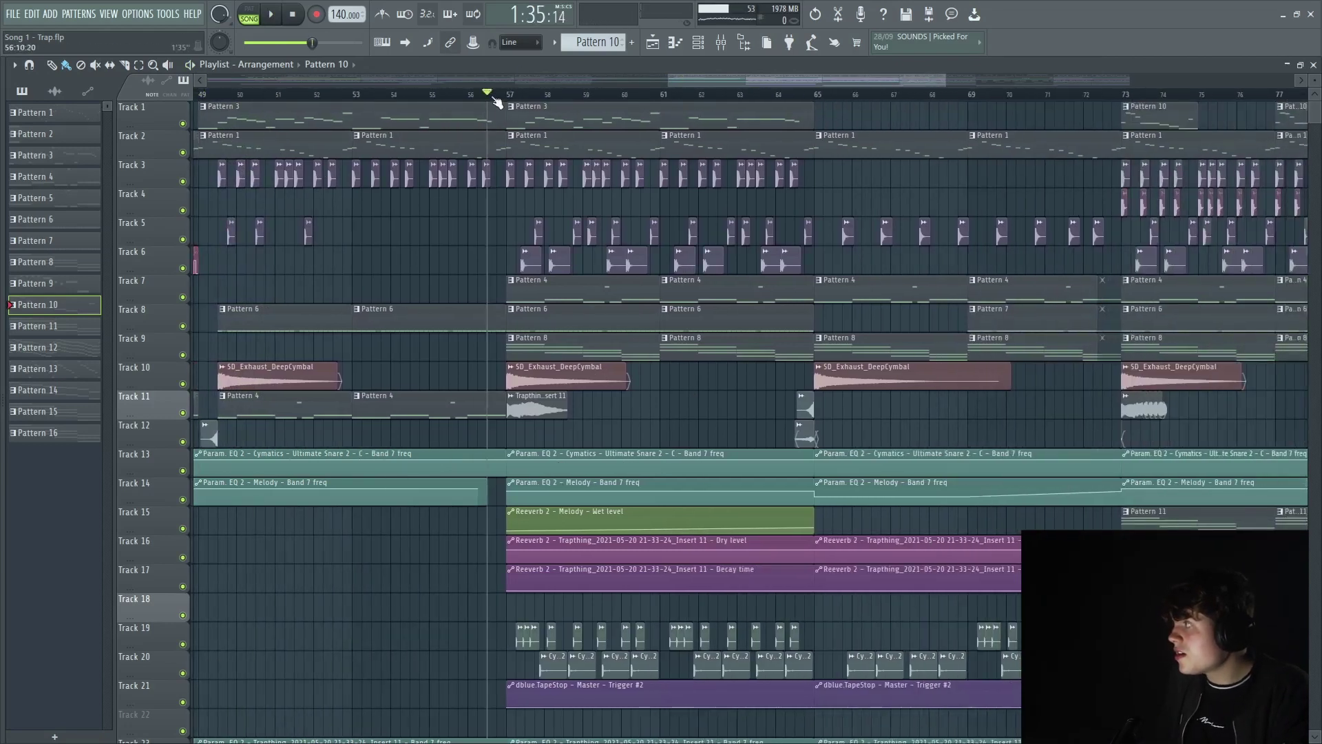
pyautogui.press('space')
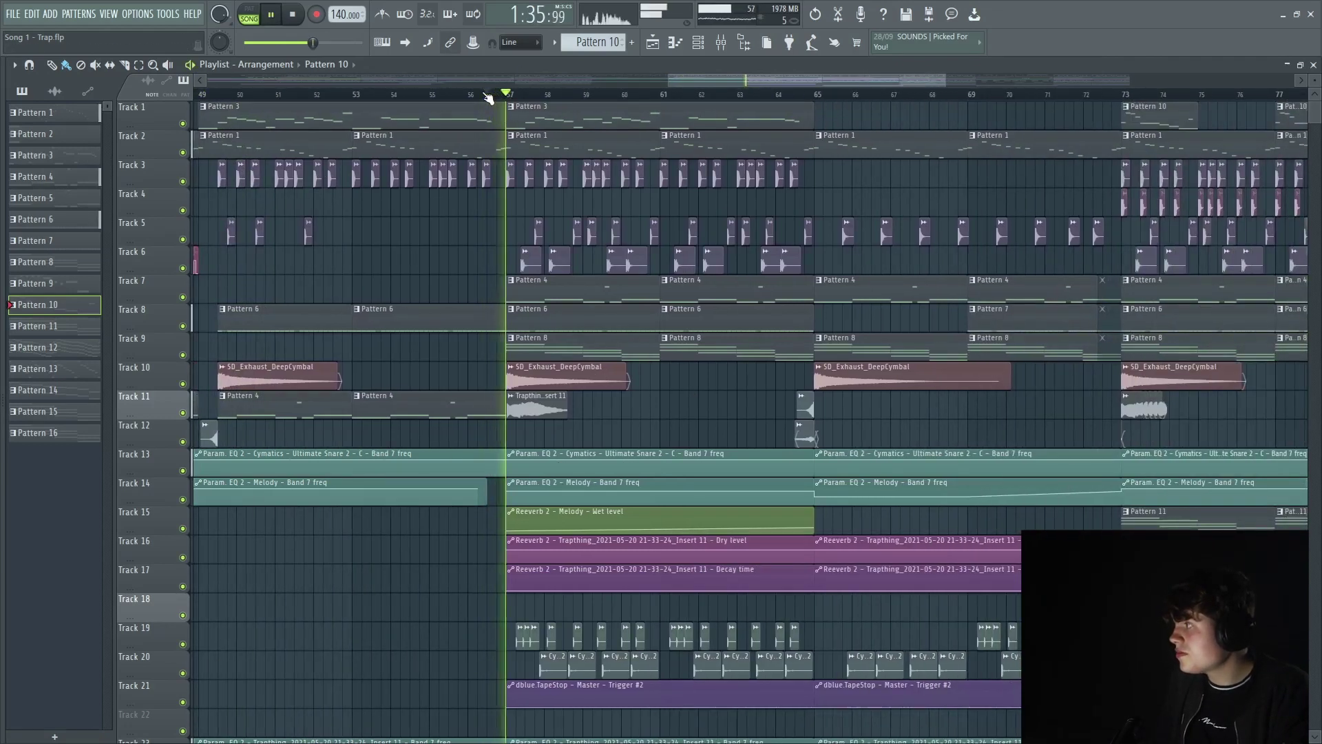
pyautogui.press('space')
pyautogui.click(507, 94)
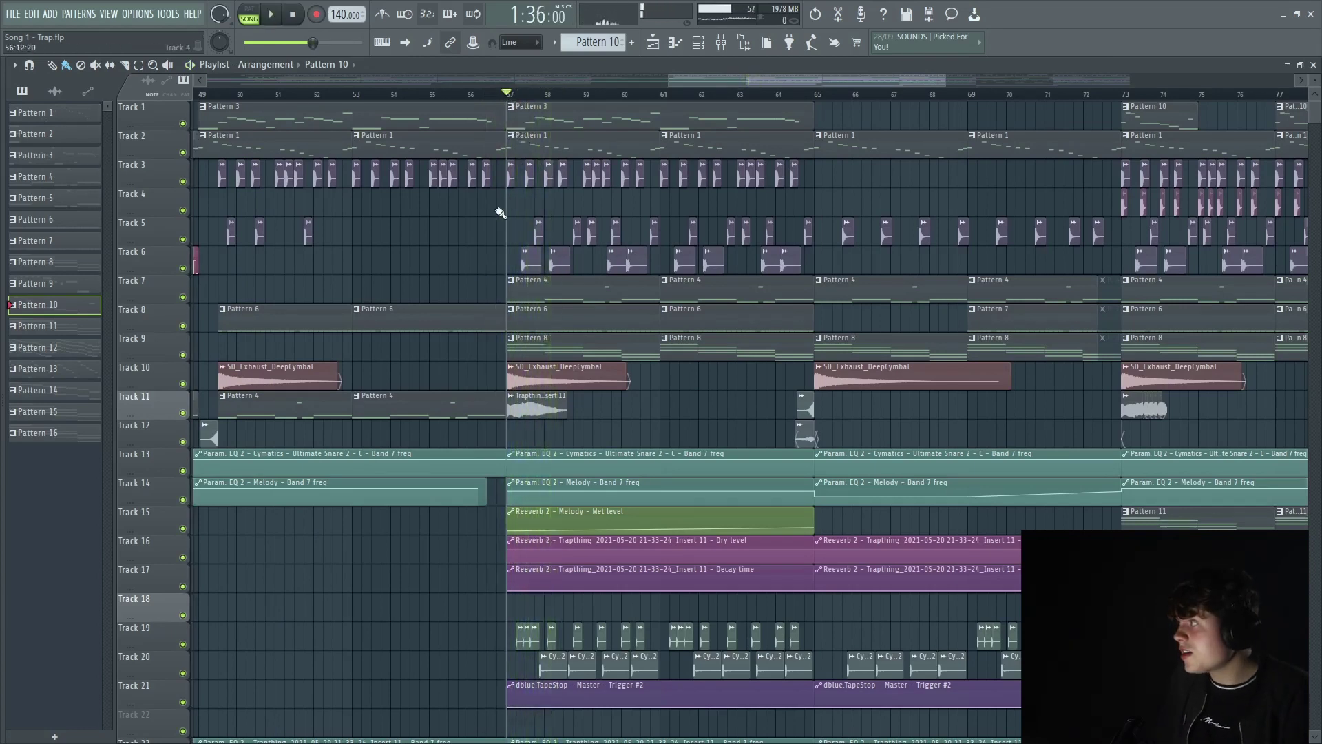
# Place the song position at bar 81, the start of the section following the second drop.
pyautogui.scroll(-6, 501, 213)
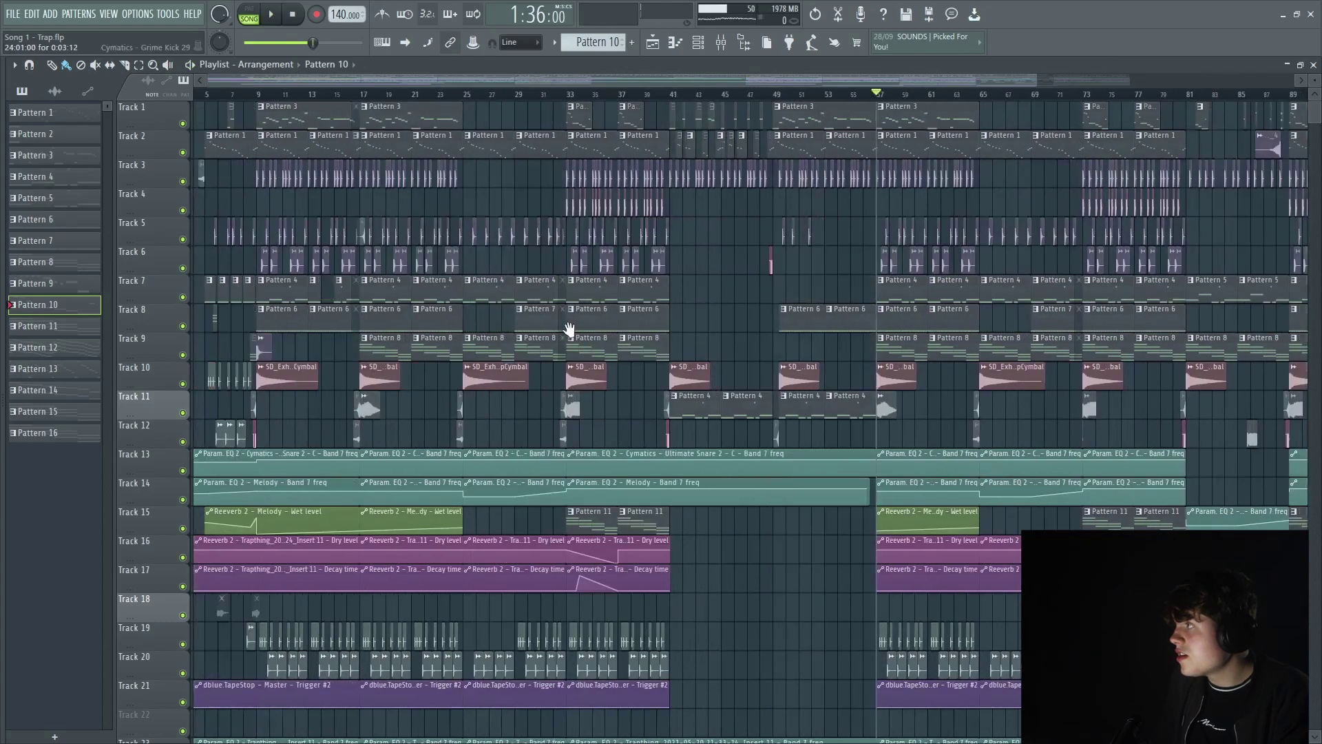
pyautogui.hscroll(5, 758, 227)
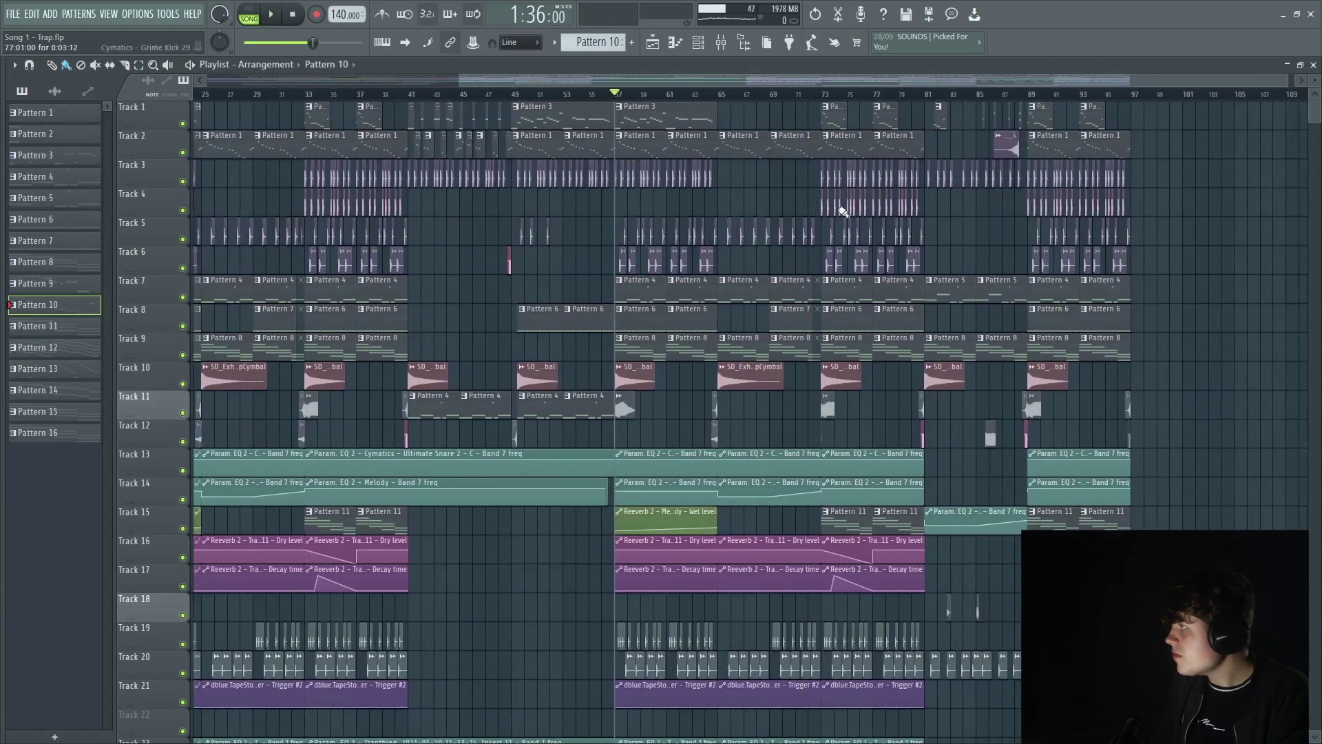
pyautogui.hscroll(1, 843, 212)
pyautogui.moveTo(696, 97); pyautogui.dragTo(898, 110)
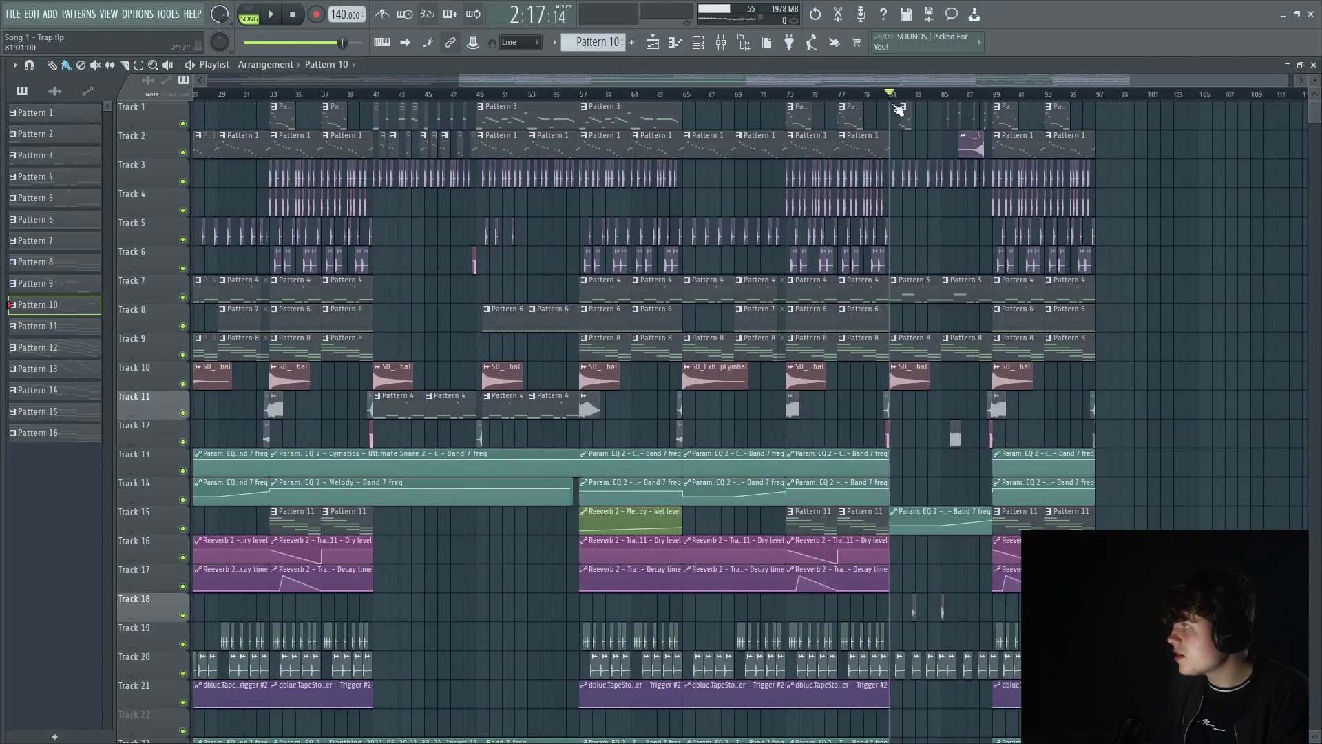
pyautogui.scroll(5, 936, 207)
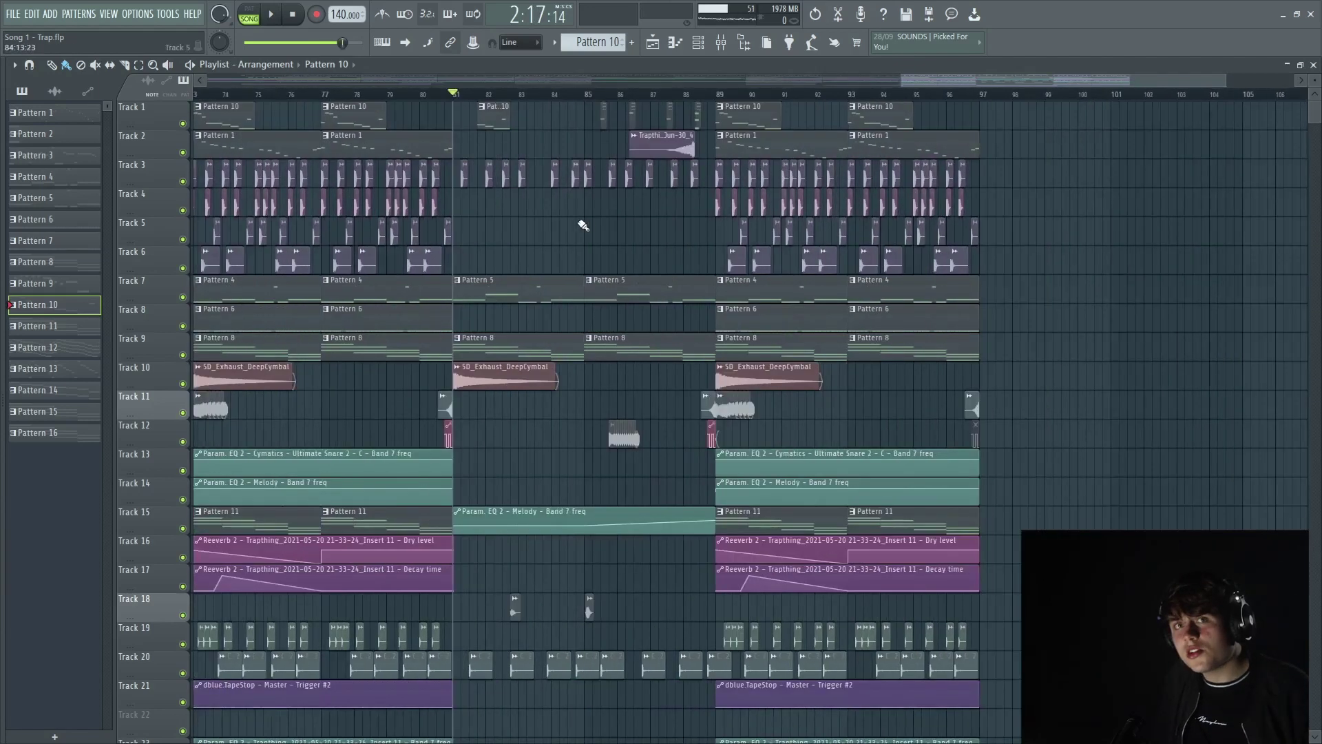
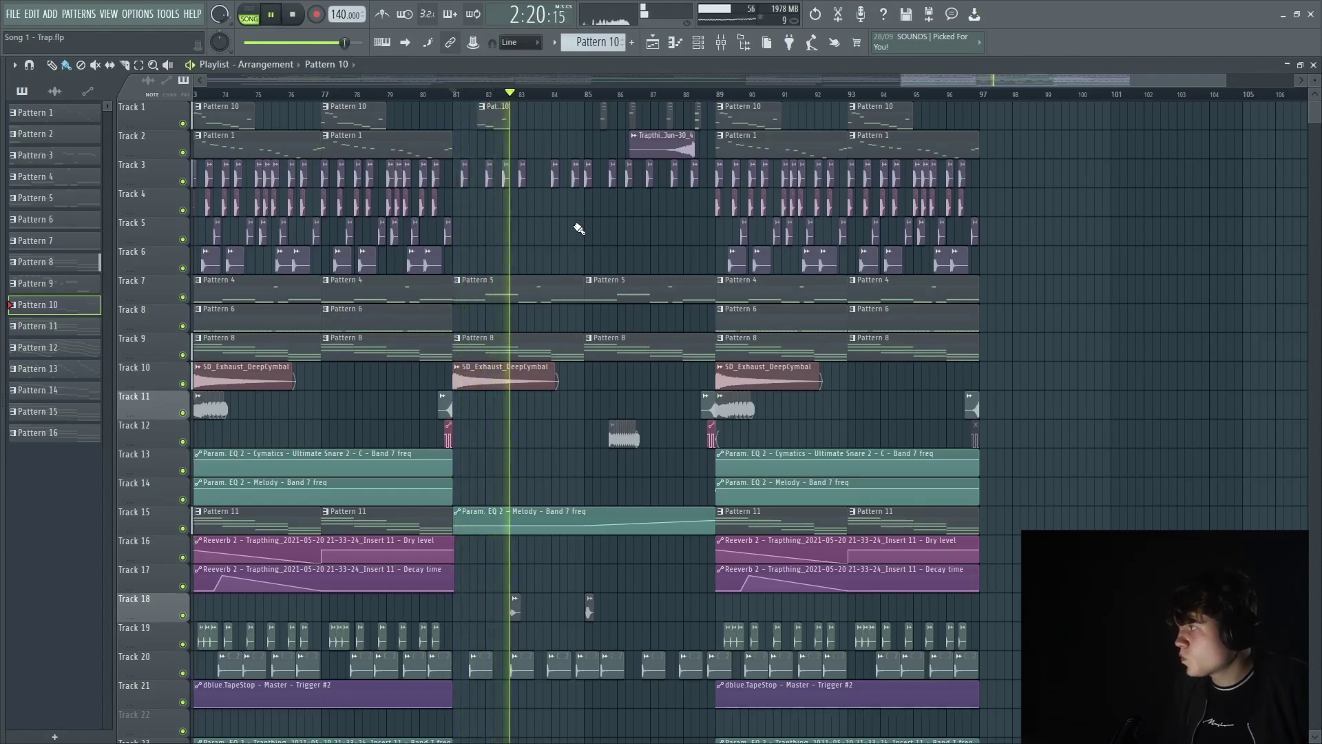
# Audition the section between bars 81 and 89 while viewing its clips on the lower tracks.
pyautogui.scroll(-4, 565, 301)
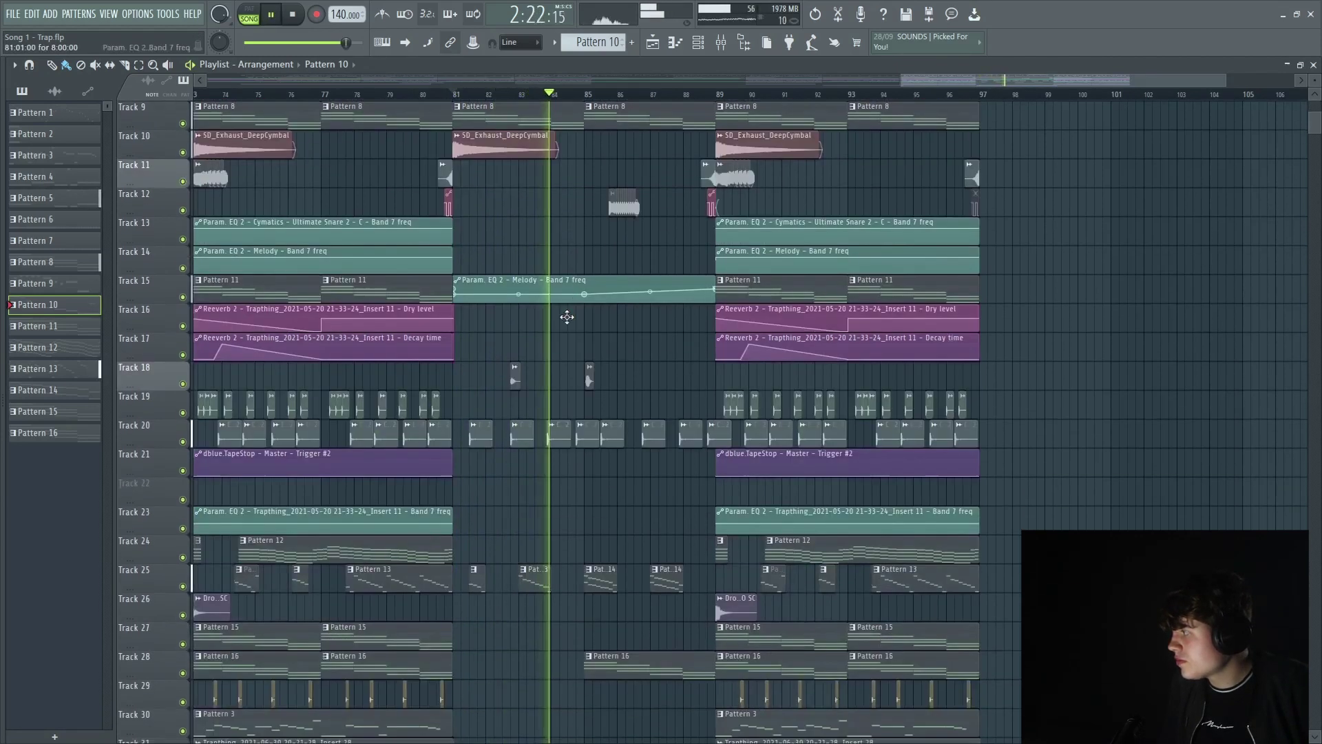
pyautogui.scroll(3, 567, 317)
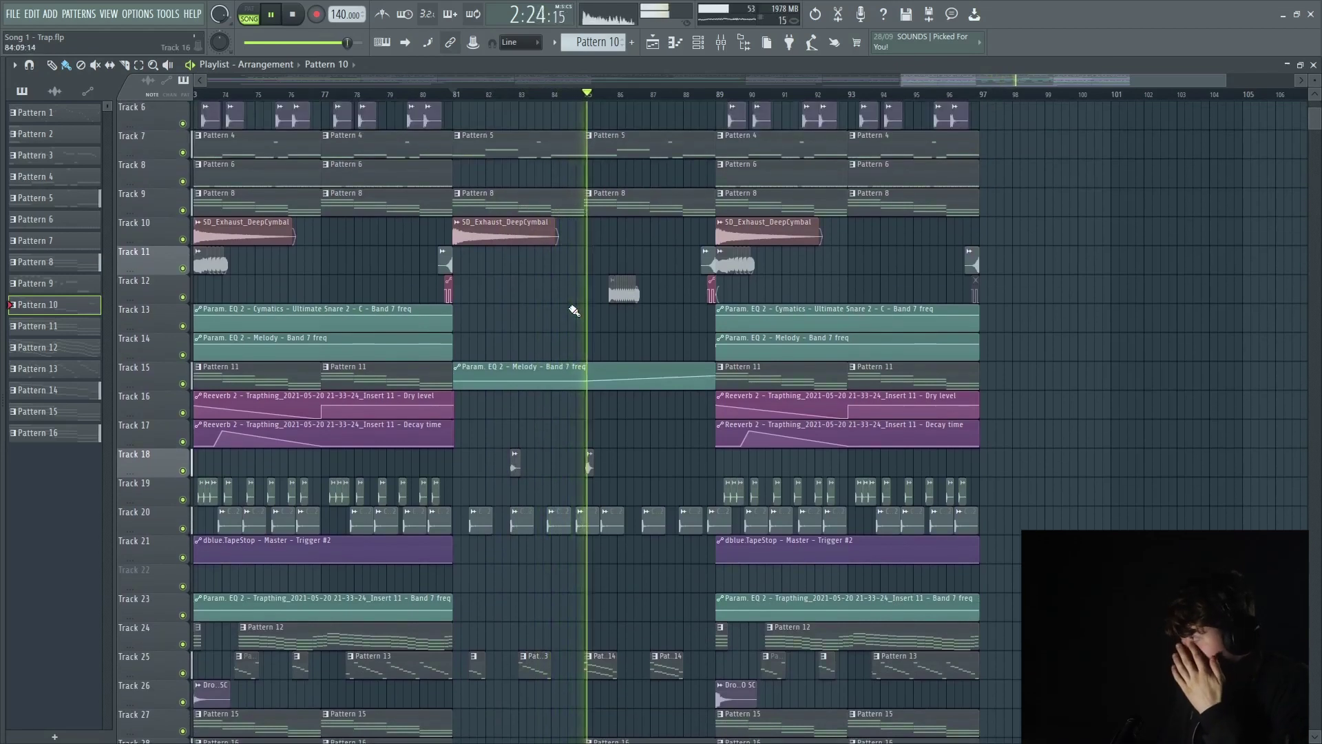
pyautogui.scroll(1, 572, 313)
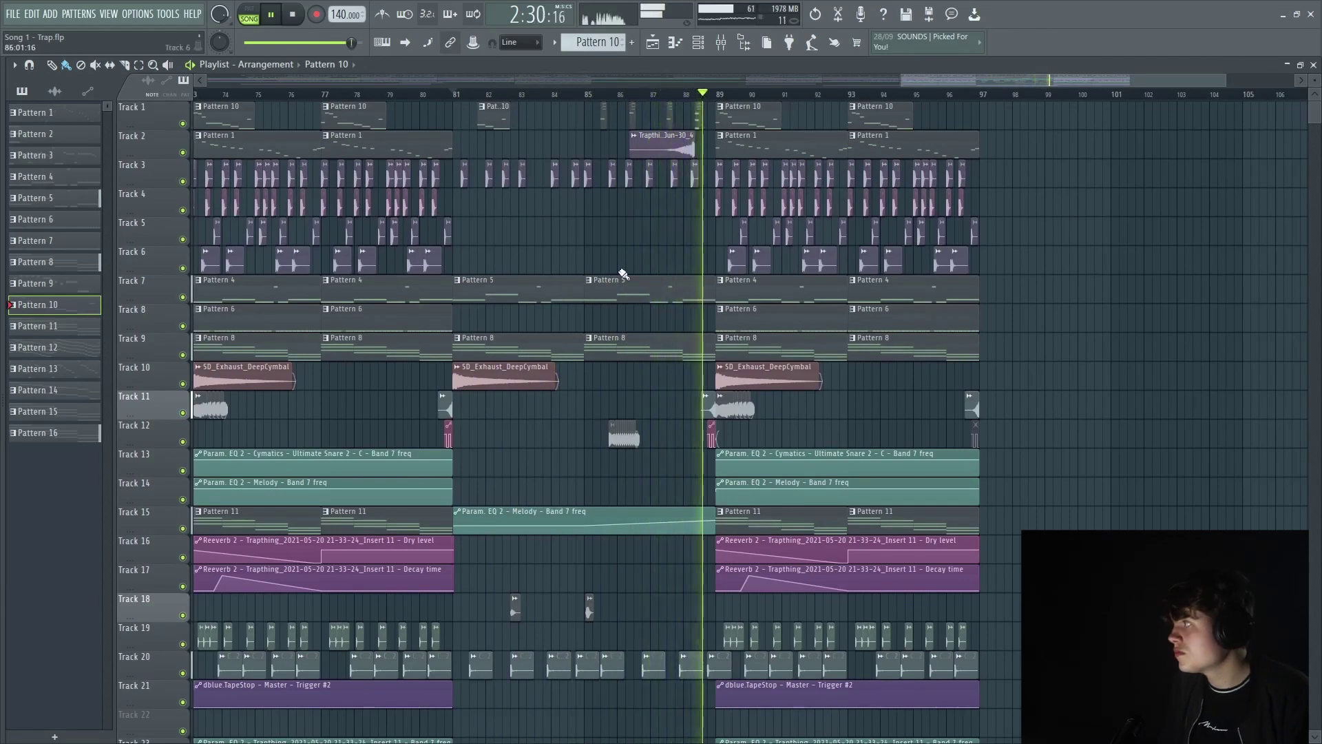
pyautogui.press('space')
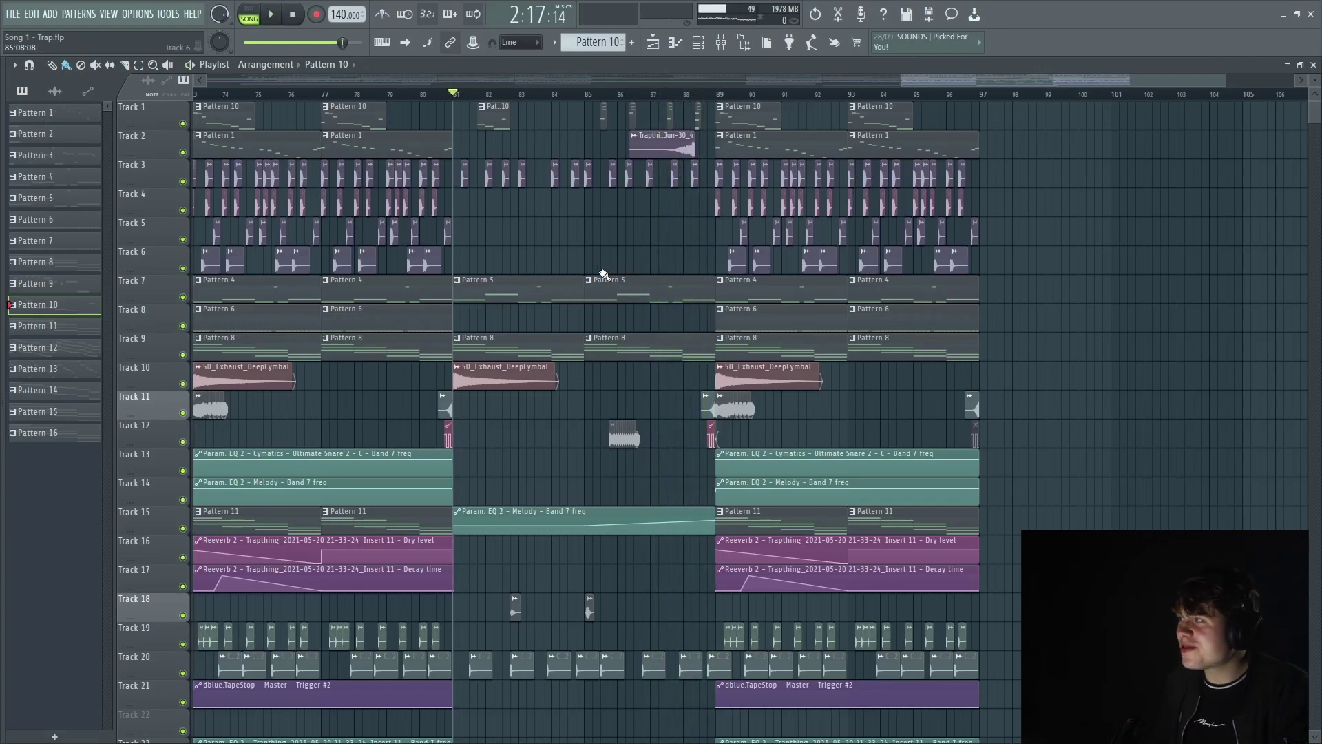
# Locate the long audio clip on Track 34 and audition it in isolation from bar 81.
pyautogui.scroll(-5, 547, 184)
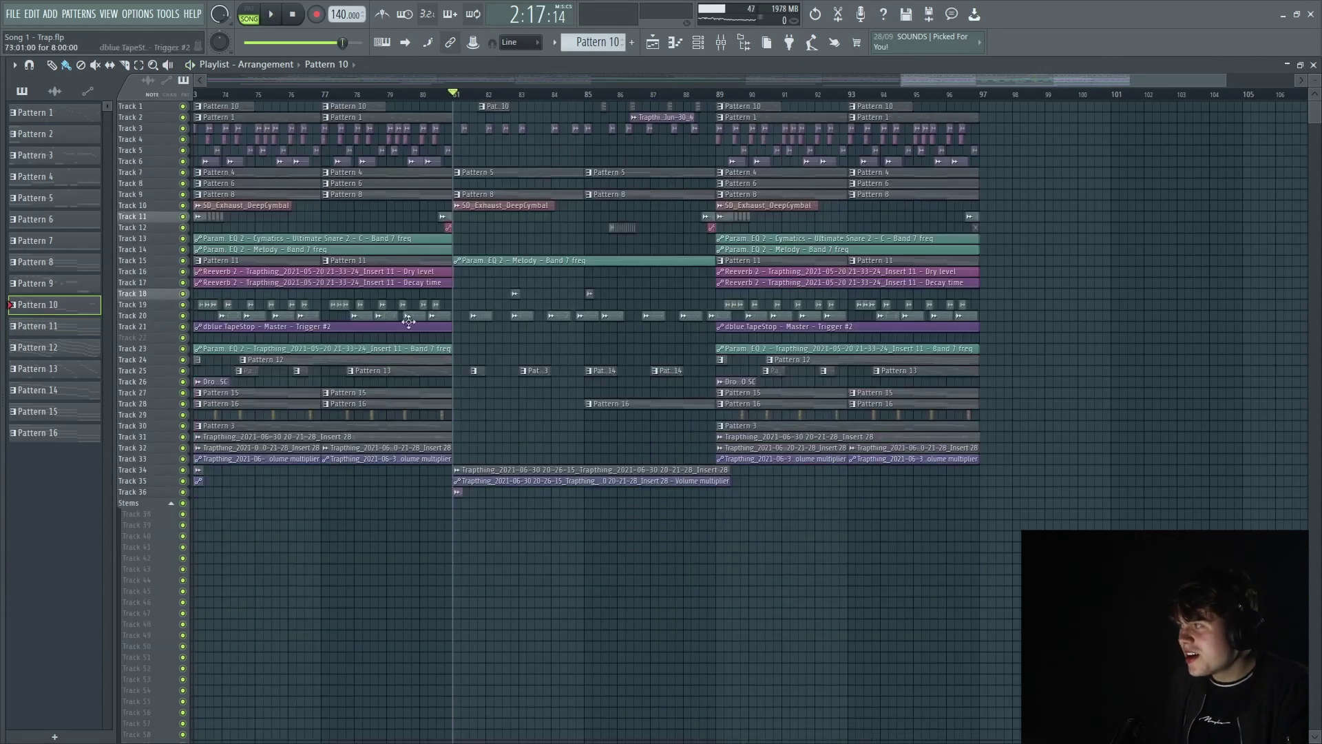
pyautogui.scroll(5, 480, 285)
pyautogui.scroll(2, 430, 598)
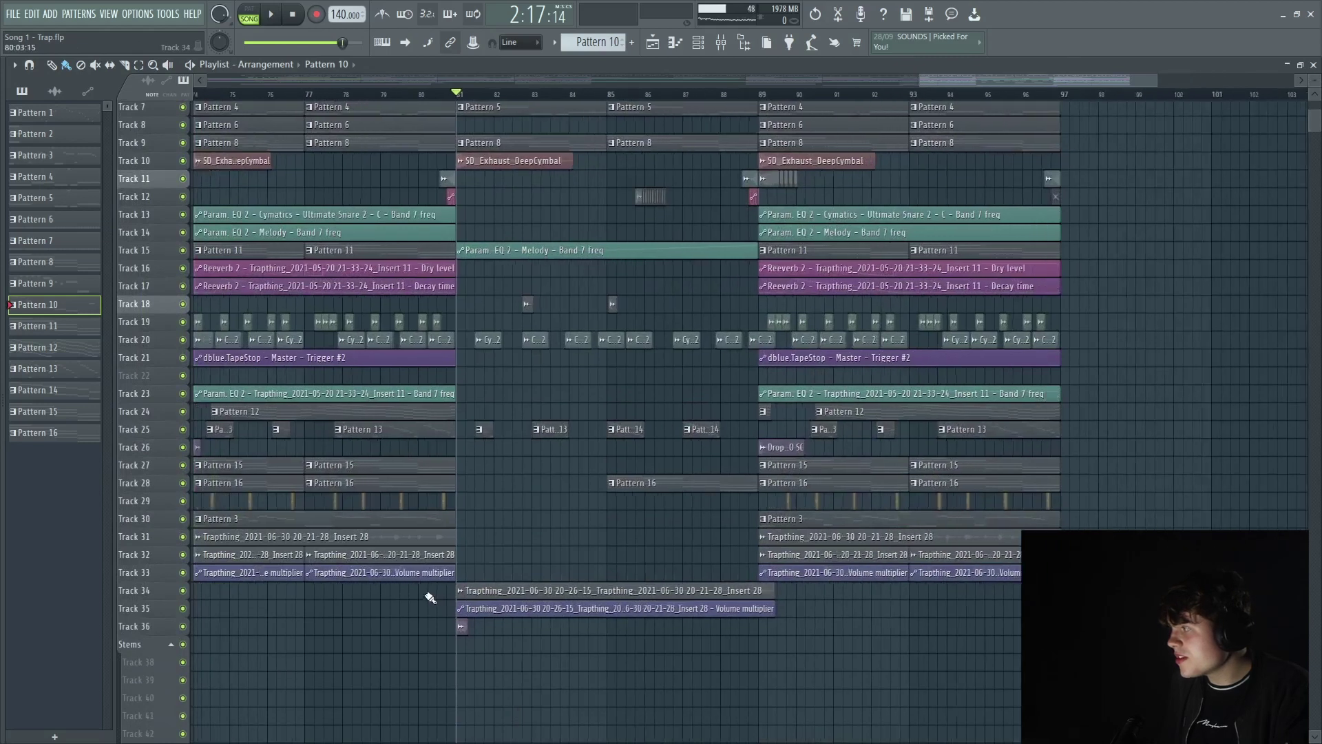
pyautogui.scroll(3, 431, 598)
pyautogui.press('space')
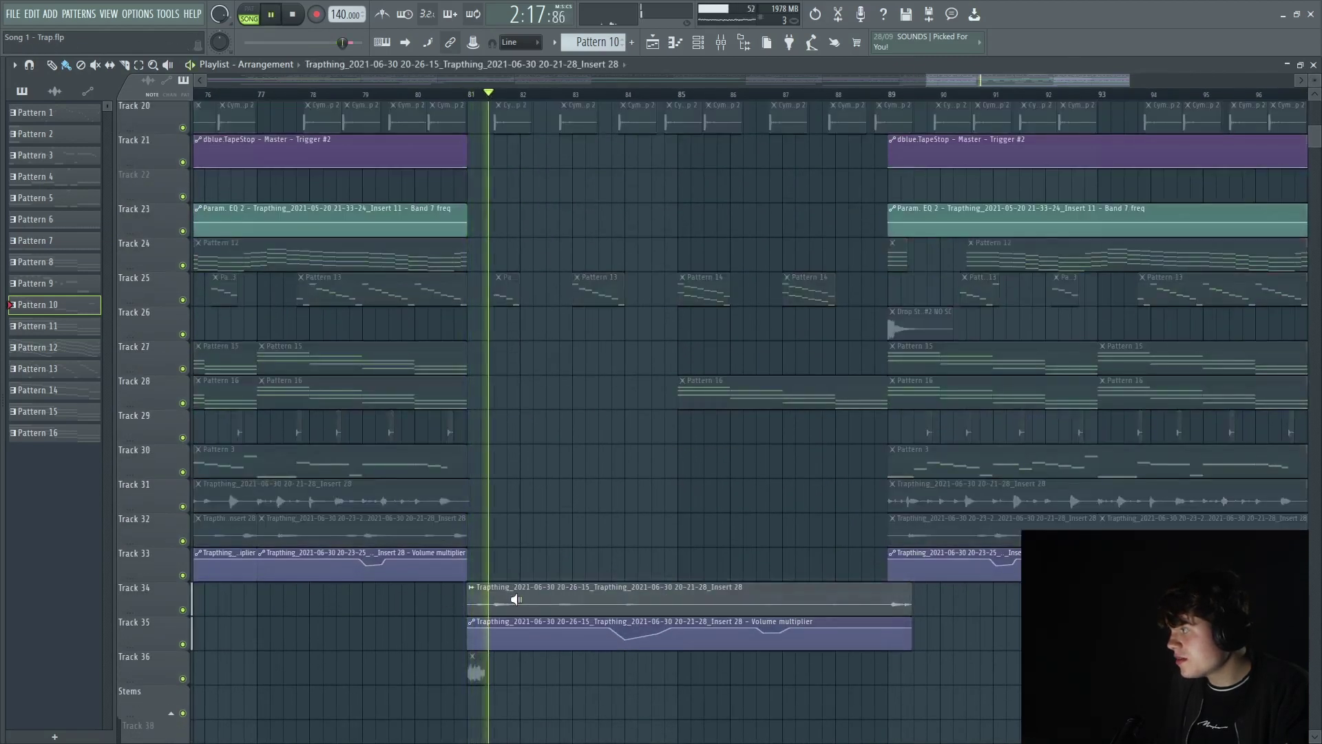
pyautogui.press('space')
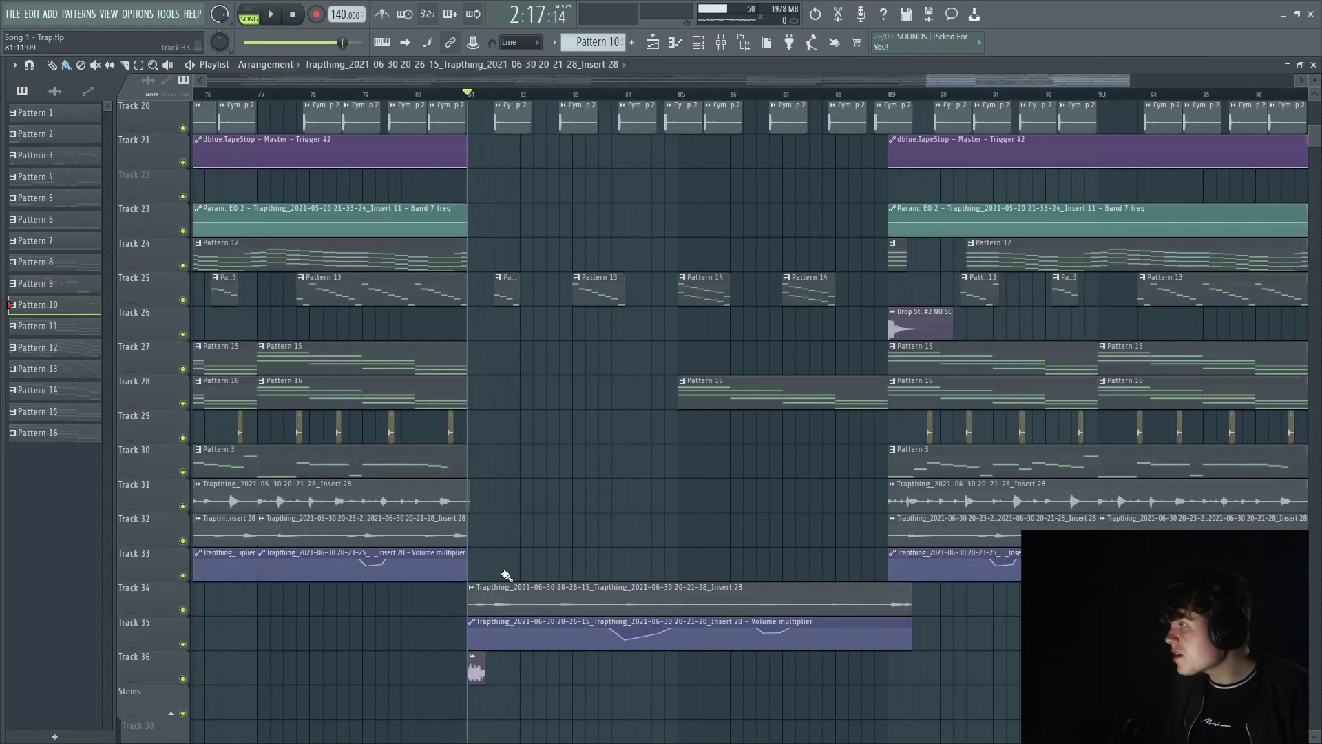
# Examine the clips and the melody EQ automation between bars 81 and 89, from Track 1 down to Track 36.
pyautogui.scroll(10, 506, 575)
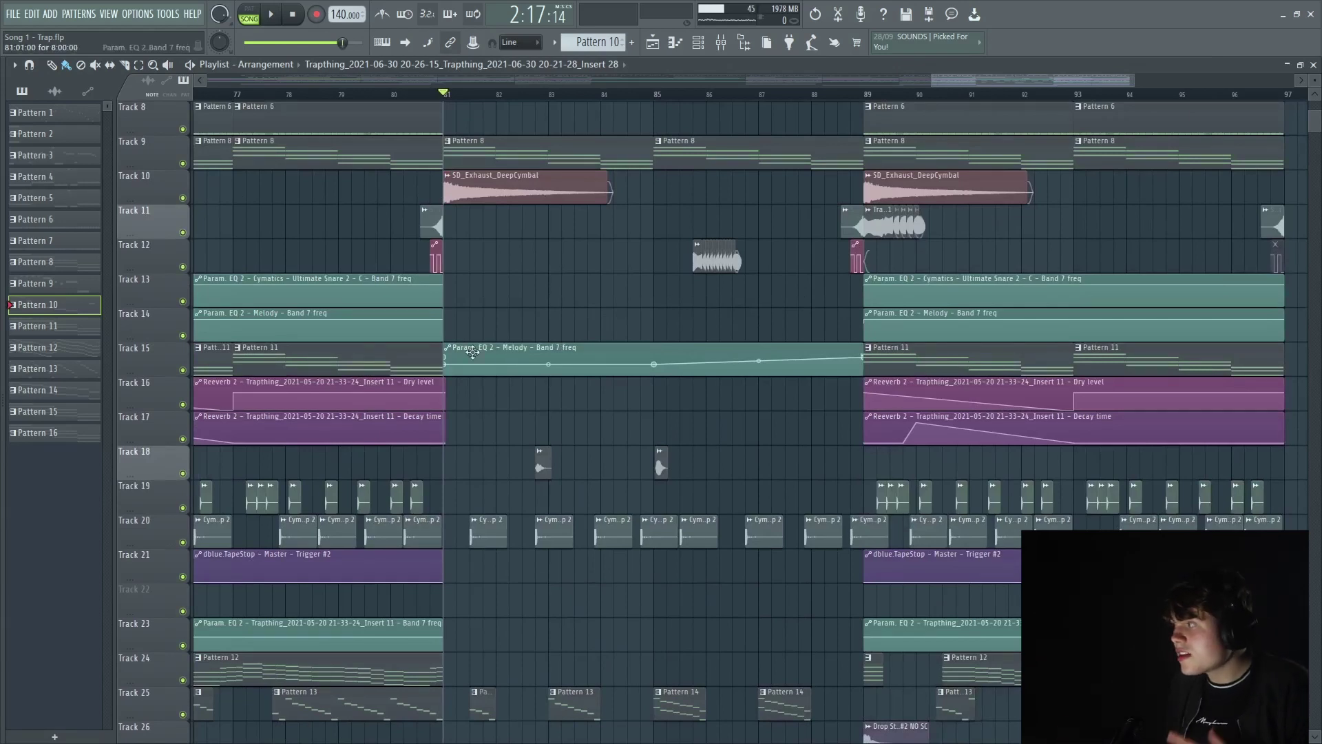
pyautogui.scroll(4, 591, 268)
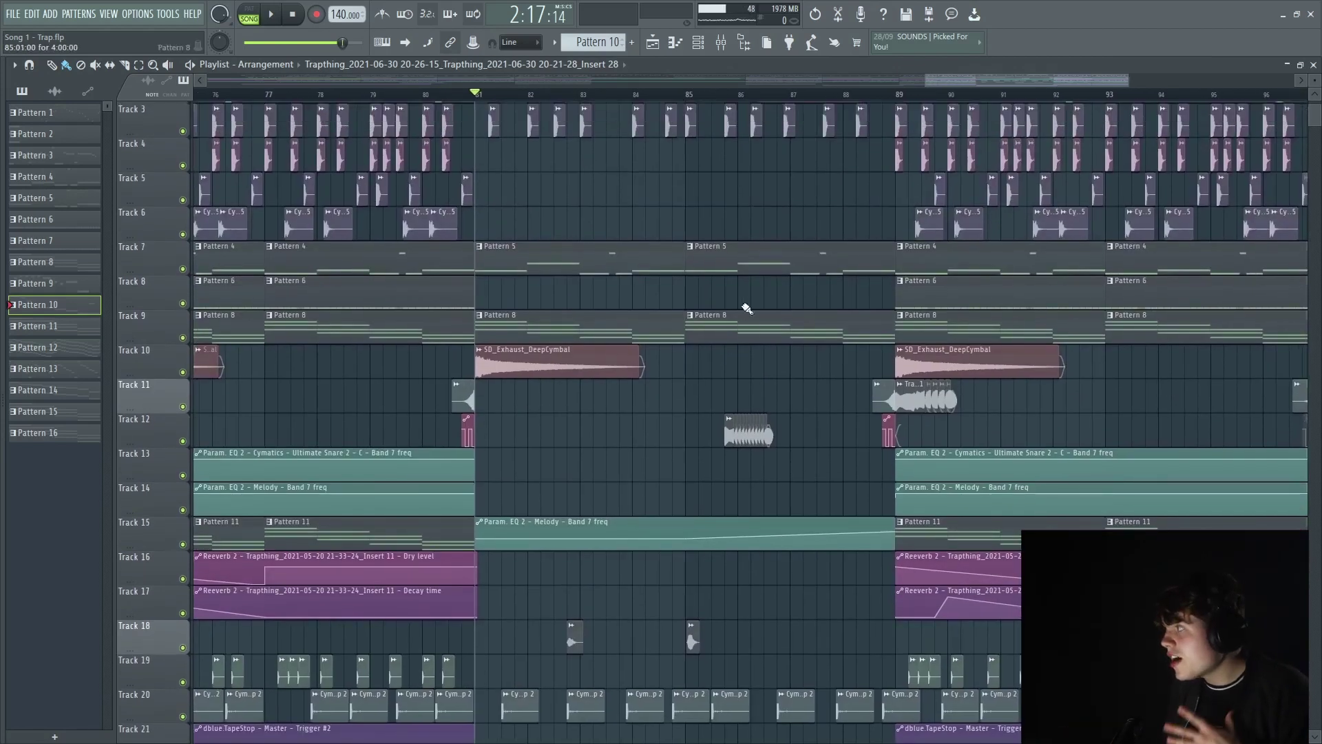
pyautogui.scroll(2, 747, 308)
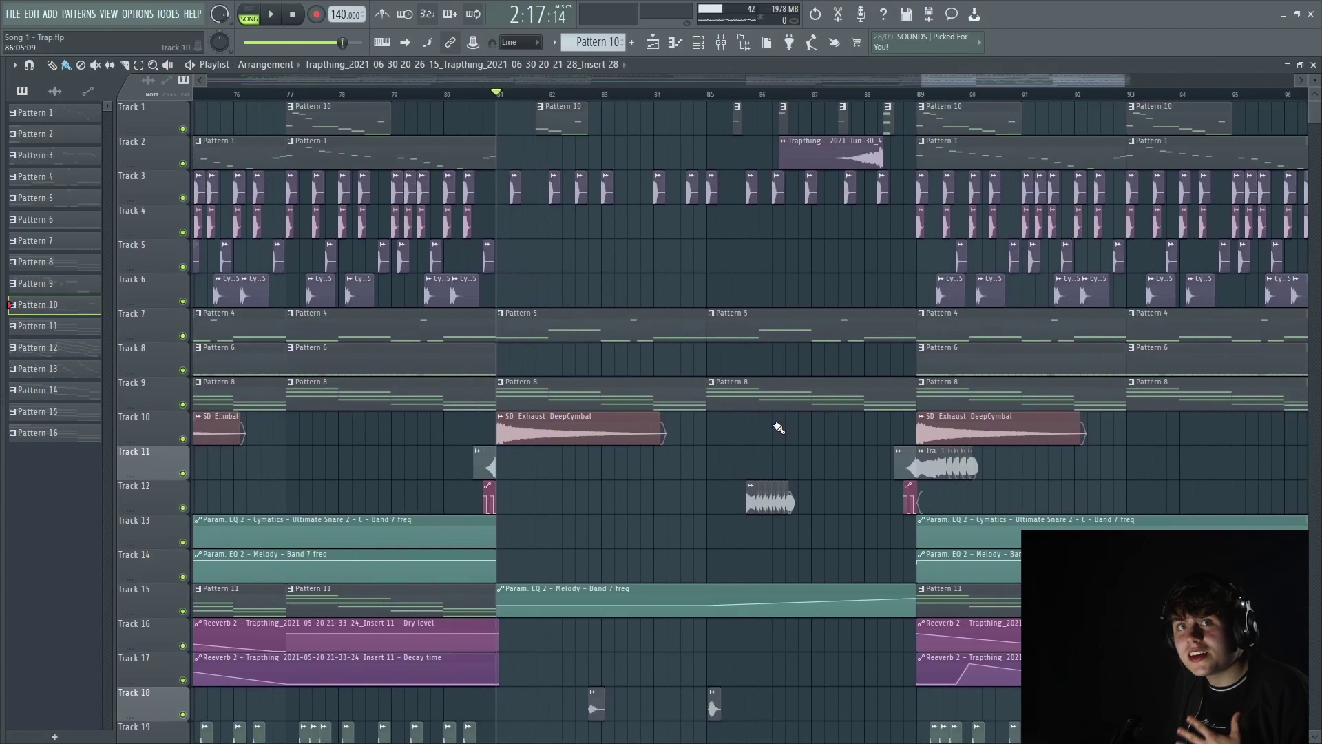
pyautogui.scroll(-1, 702, 351)
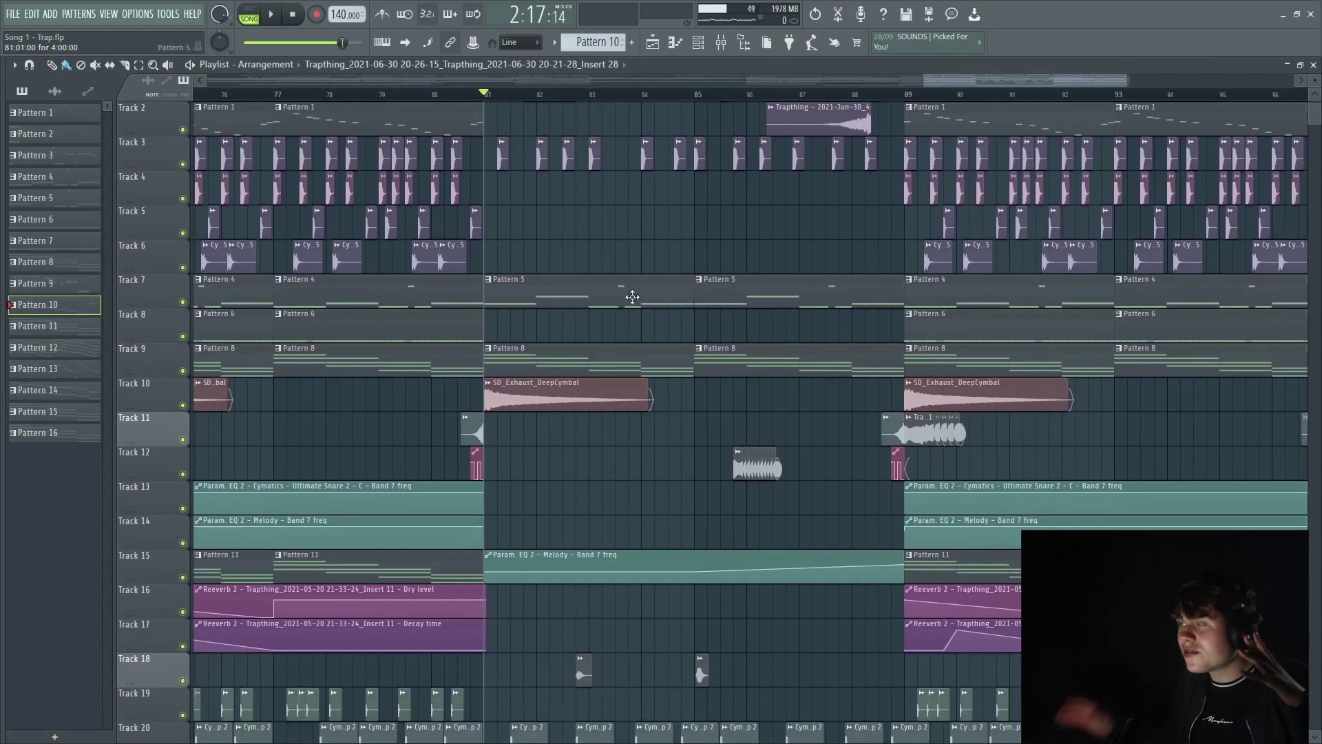
pyautogui.scroll(-6, 630, 310)
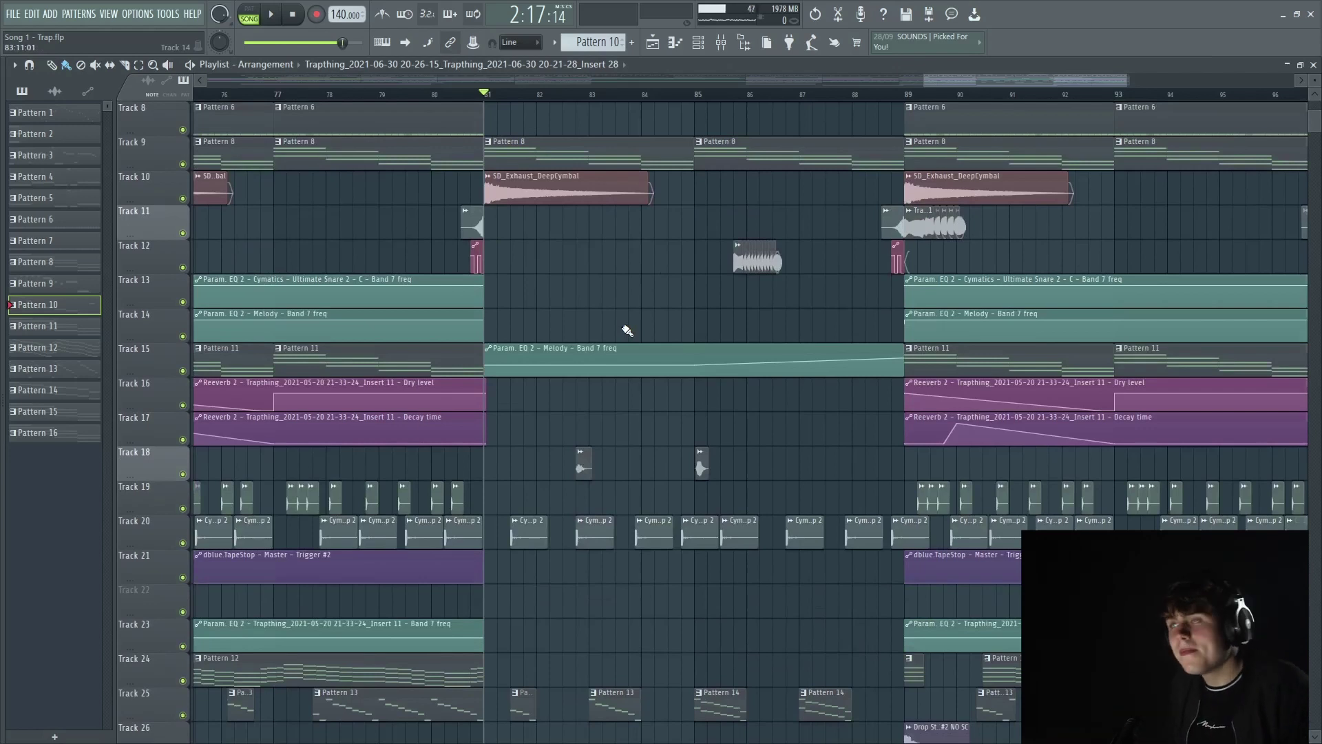
pyautogui.scroll(-15, 627, 331)
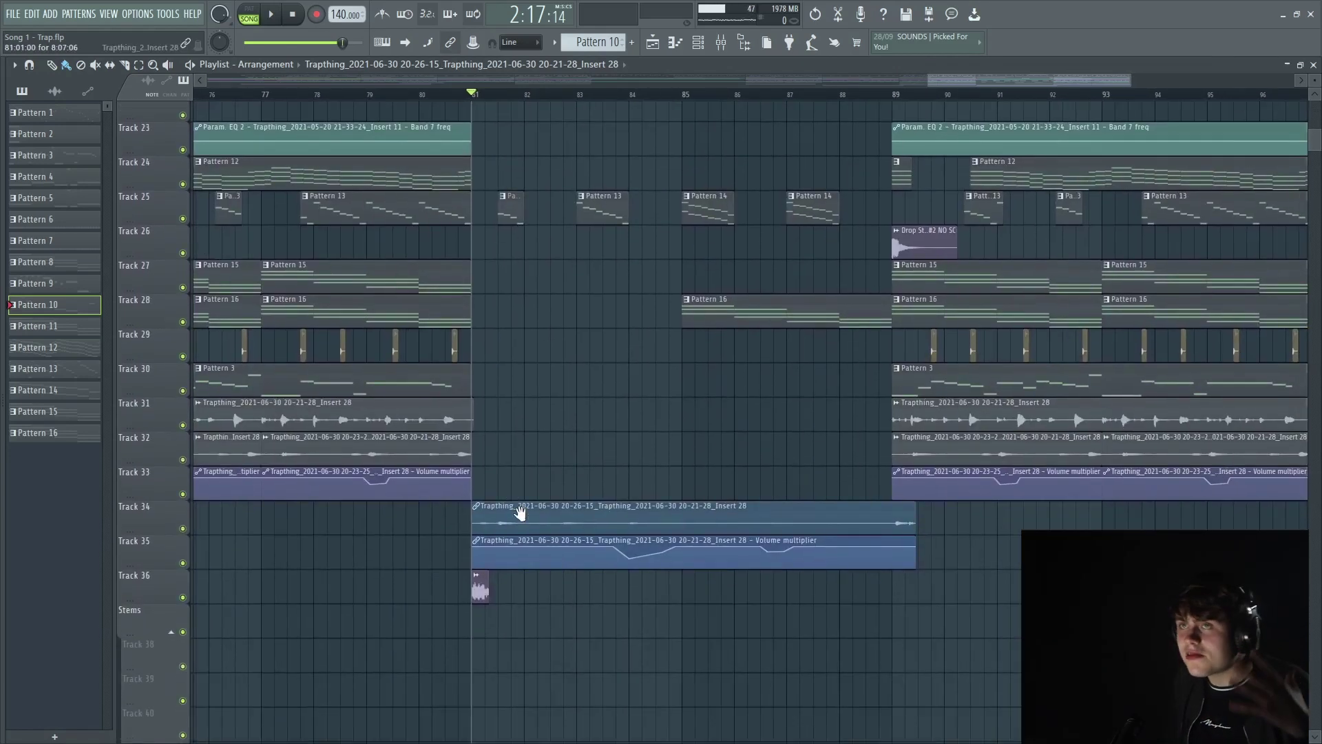
pyautogui.scroll(2, 530, 492)
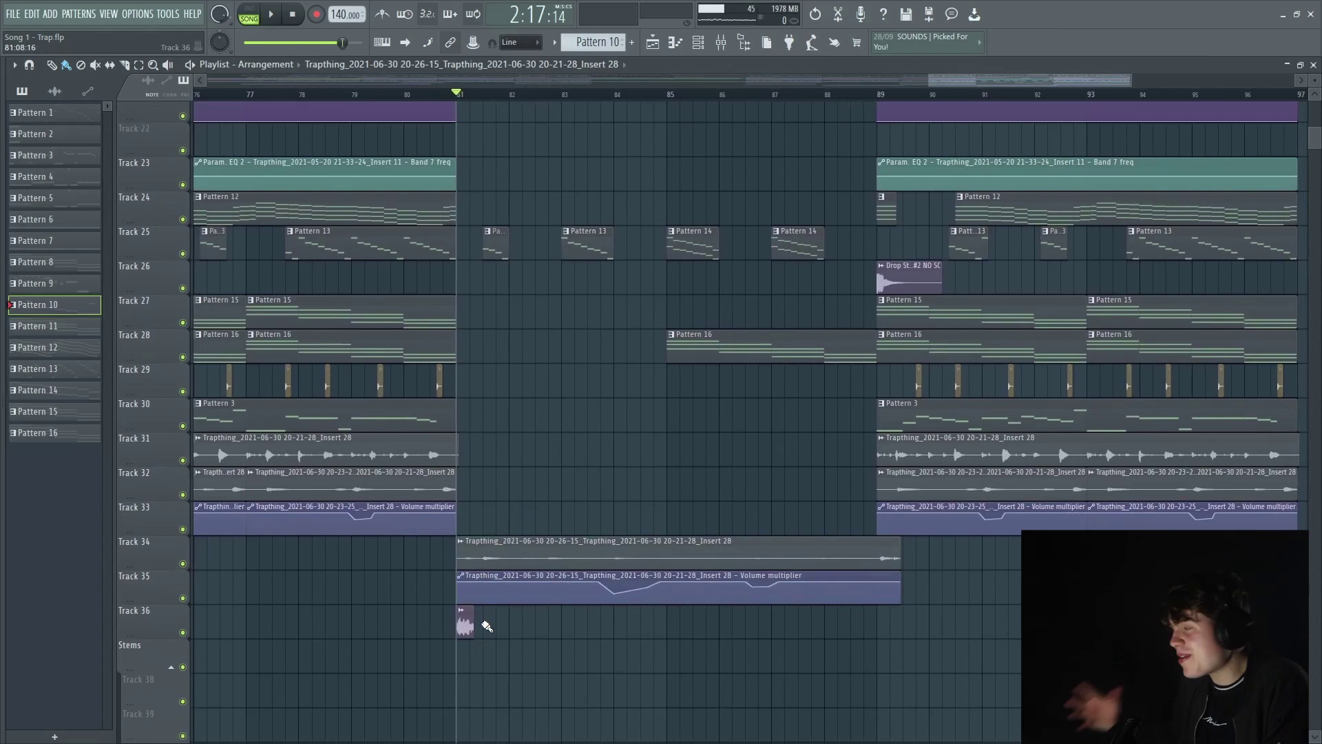
# Inspect the short audio clip on Track 36 at bar 81, temporarily extending it to about 2.5 bars, and audition the section's opening.
pyautogui.keyDown('ctrl'); pyautogui.keyDown('alt'); pyautogui.rightClick(457, 618); pyautogui.keyUp('alt'); pyautogui.keyUp('ctrl')
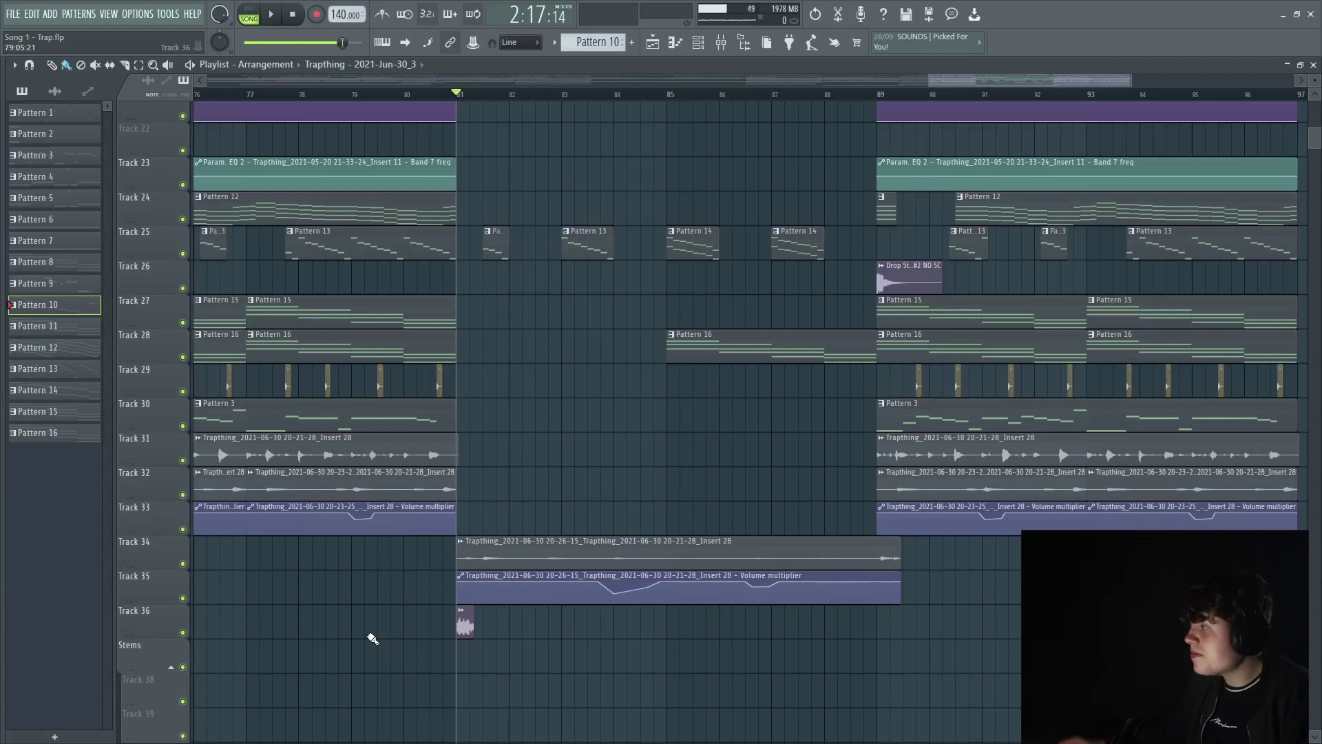
pyautogui.click(458, 623)
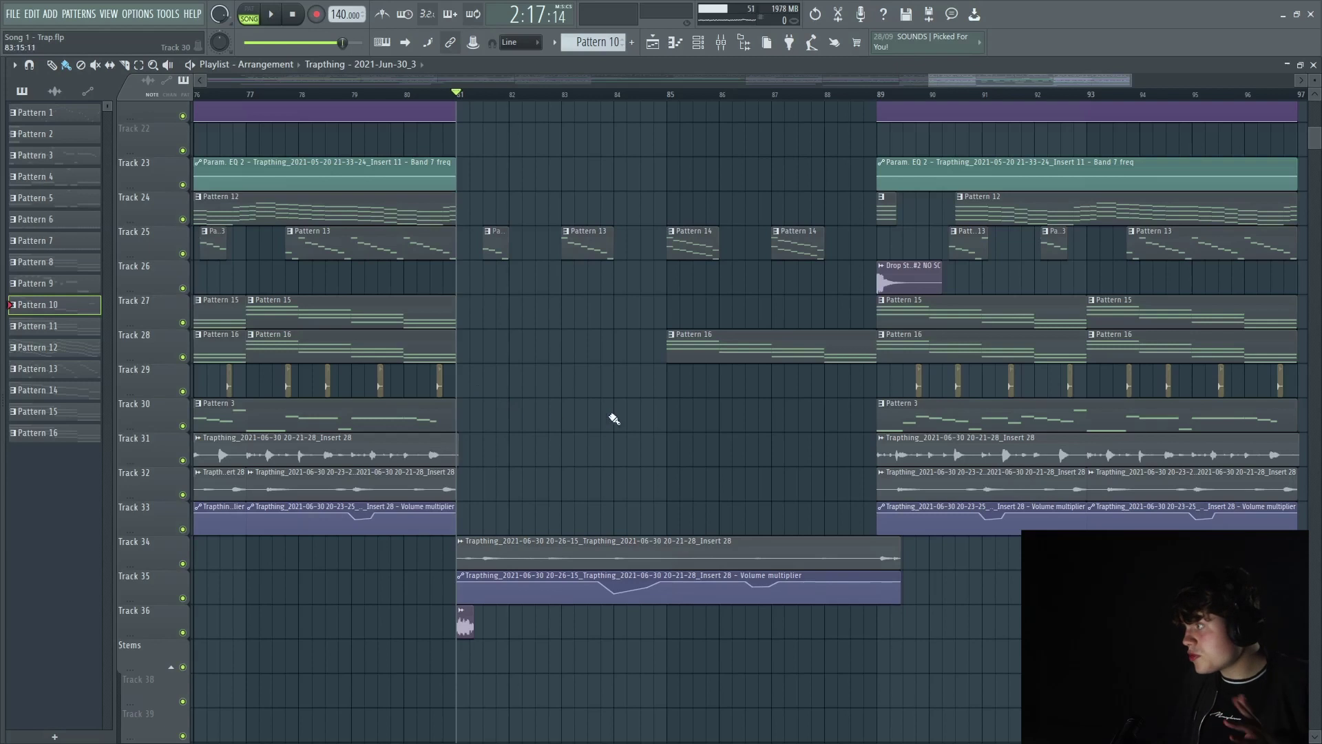
pyautogui.moveTo(474, 627); pyautogui.dragTo(592, 626)
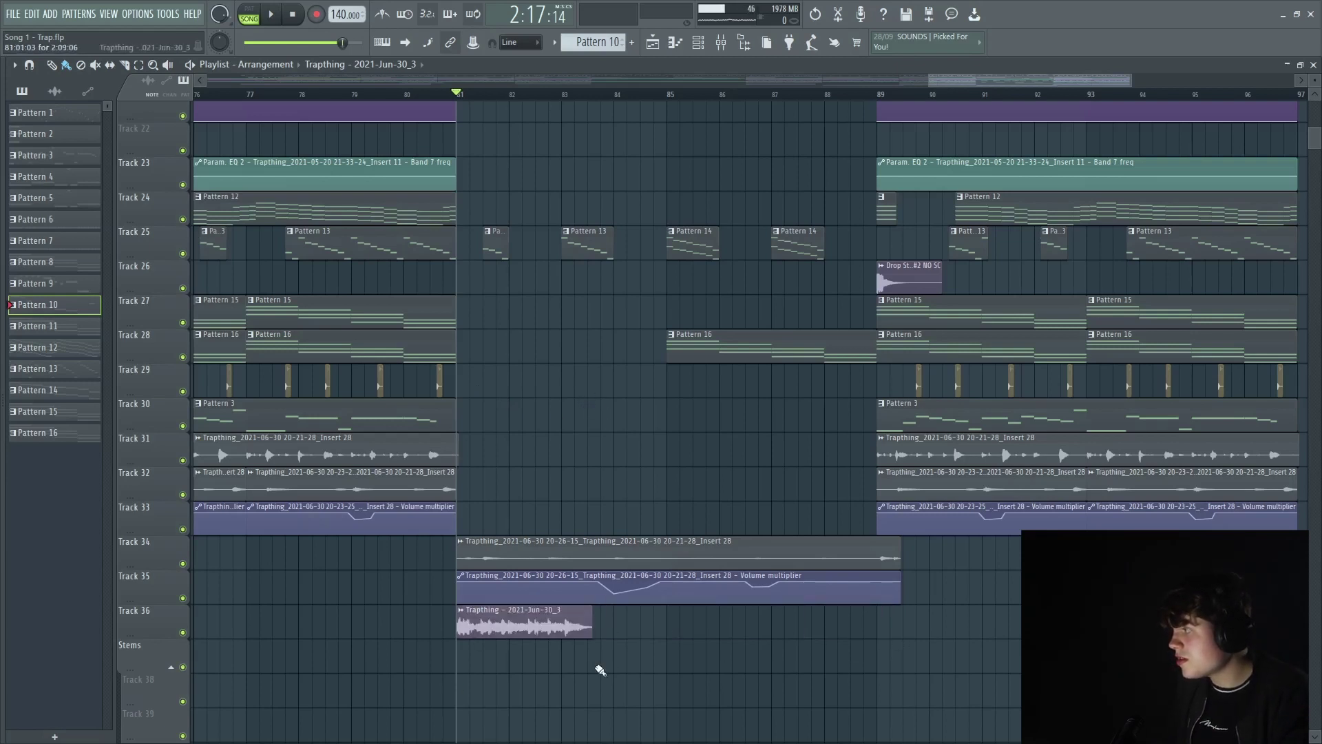
pyautogui.hotkey('ctrl', 'z')
pyautogui.press('space')
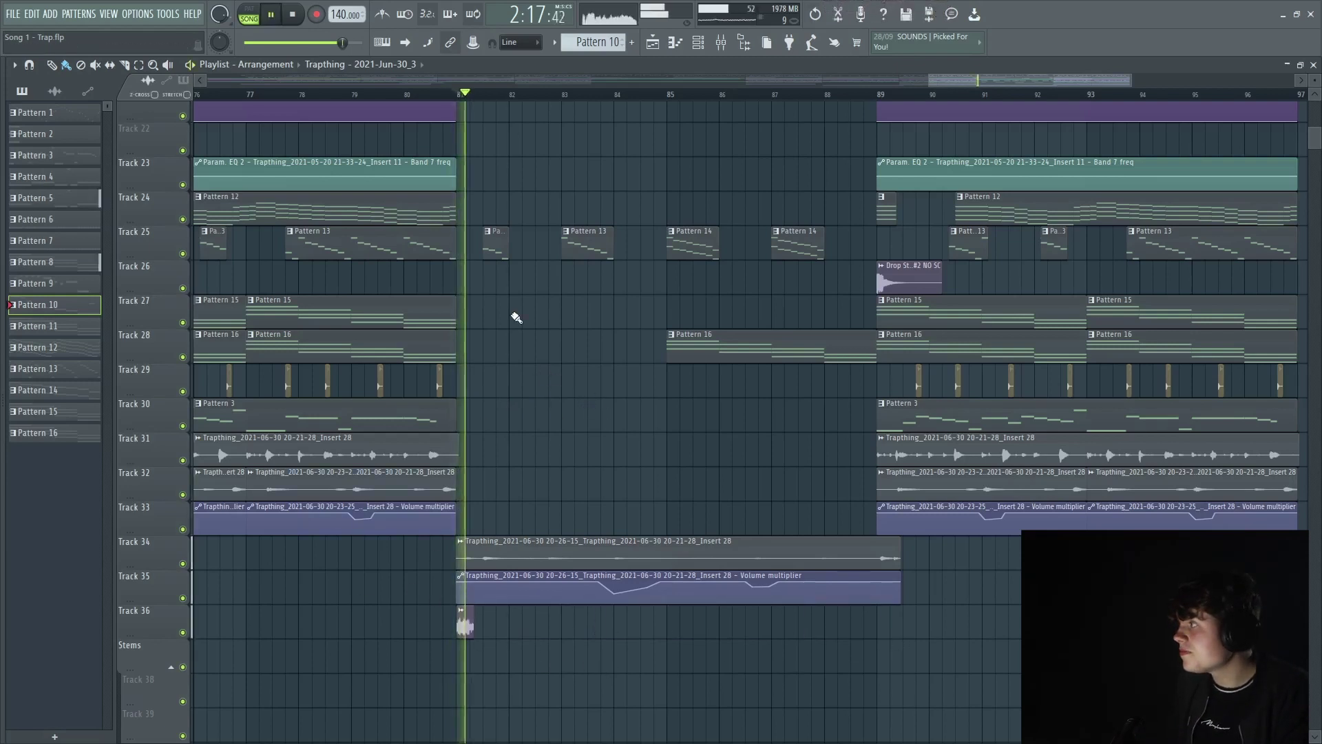
pyautogui.press('space')
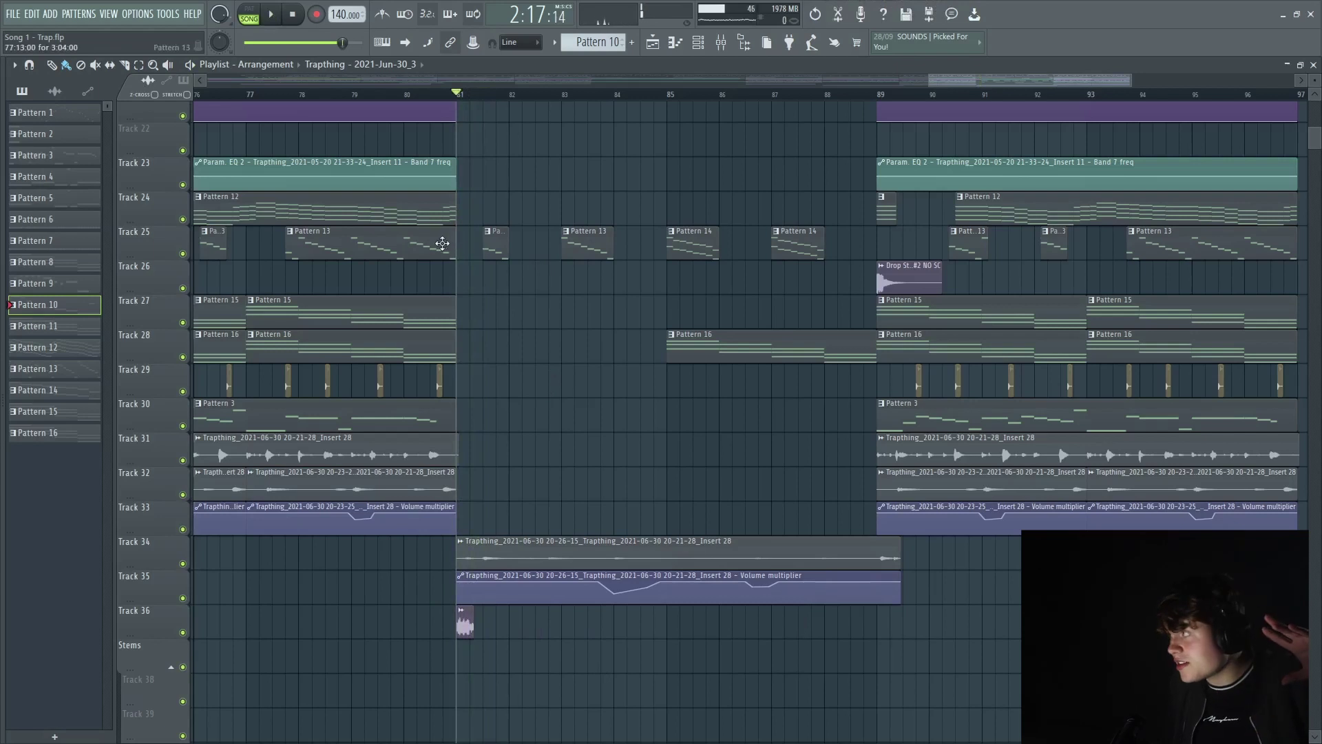
# Audition the Pattern 8 clip on Track 9 and the Pattern 5 clip on Track 7 in isolation from bar 81.
pyautogui.moveTo(506, 183); pyautogui.dragTo(587, 492)
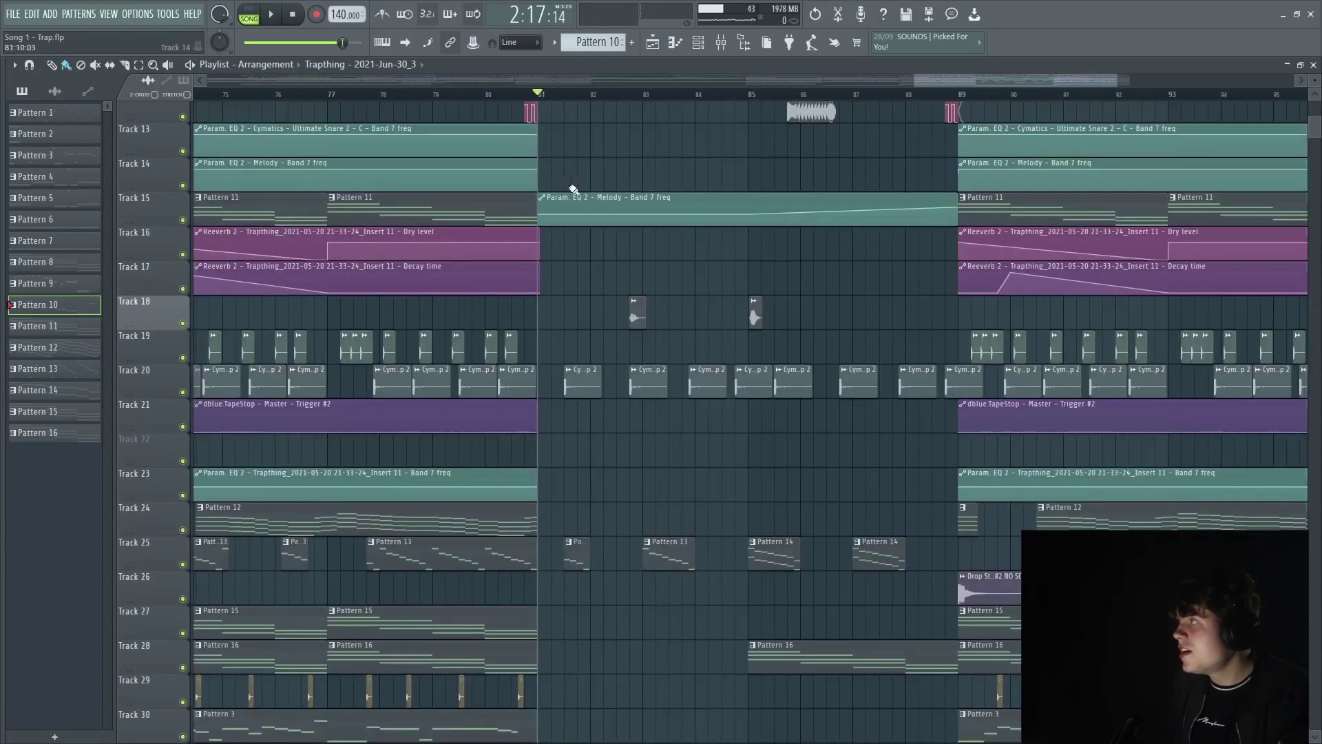
pyautogui.moveTo(564, 263); pyautogui.dragTo(556, 444)
pyautogui.moveTo(546, 136); pyautogui.dragTo(522, 262)
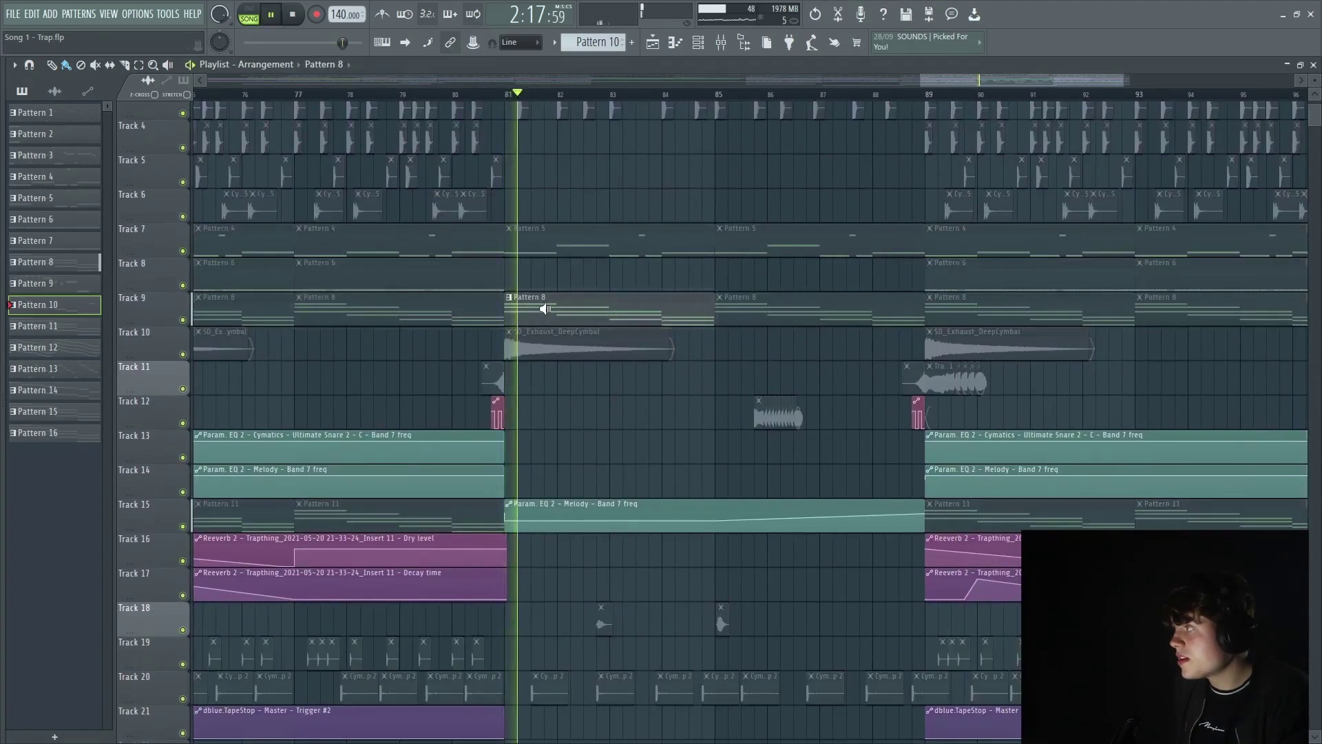
pyautogui.click(528, 239)
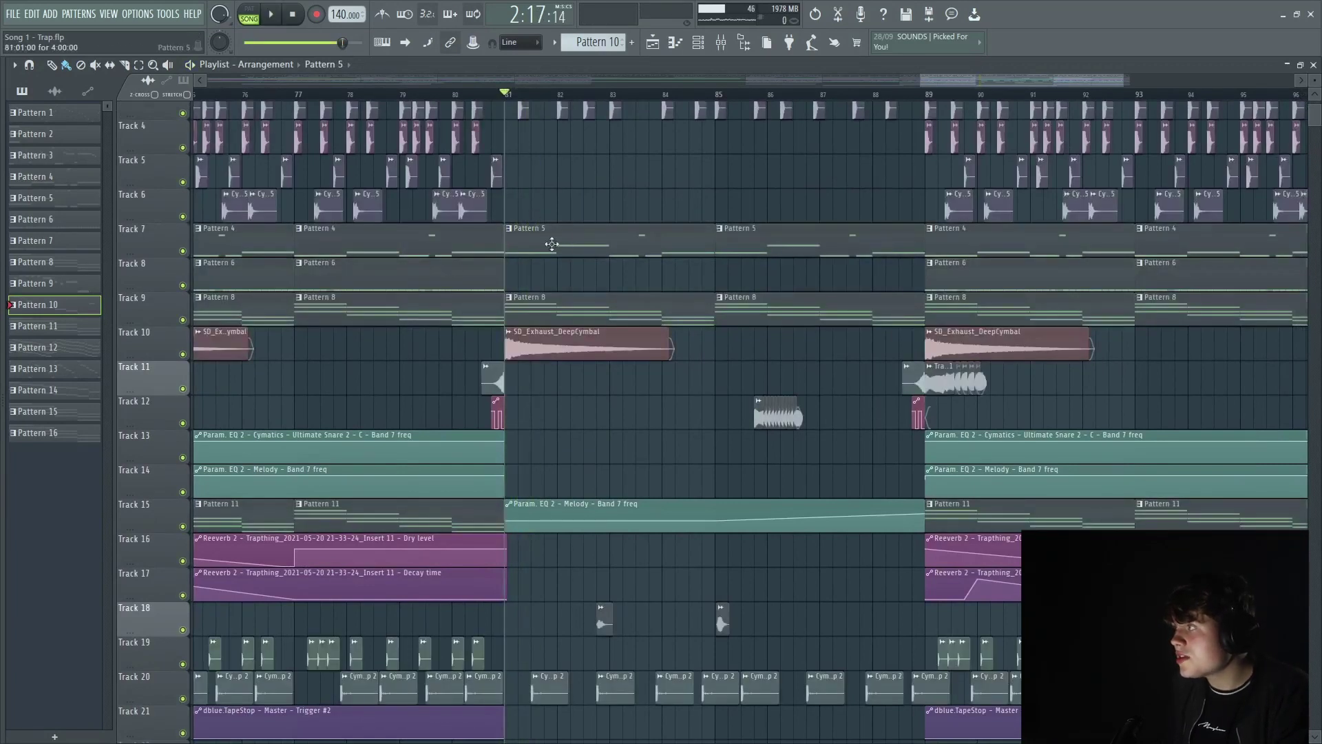
# Audition the Grime Kick 29 clips on Track 3 and the Pattern 10 clip on Track 1 in isolation after bar 81.
pyautogui.moveTo(610, 220); pyautogui.dragTo(590, 498)
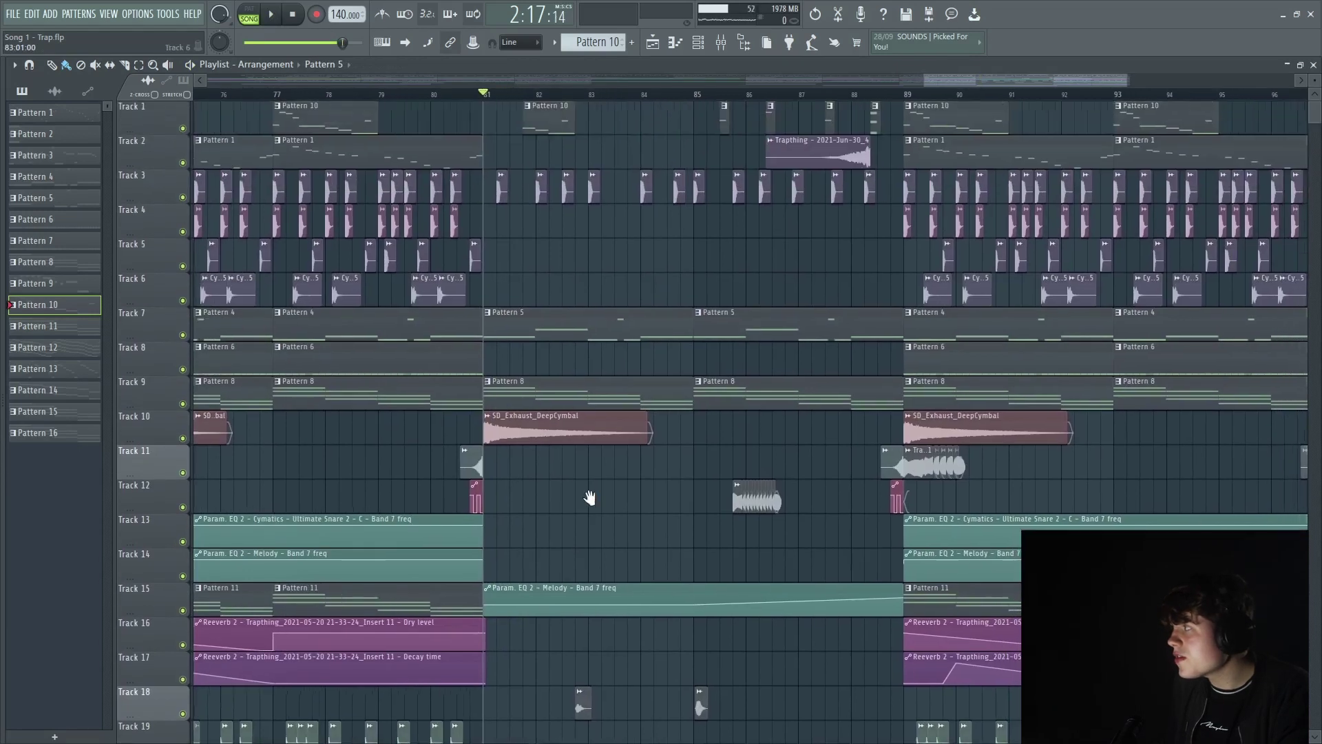
pyautogui.click(506, 190)
pyautogui.press('space')
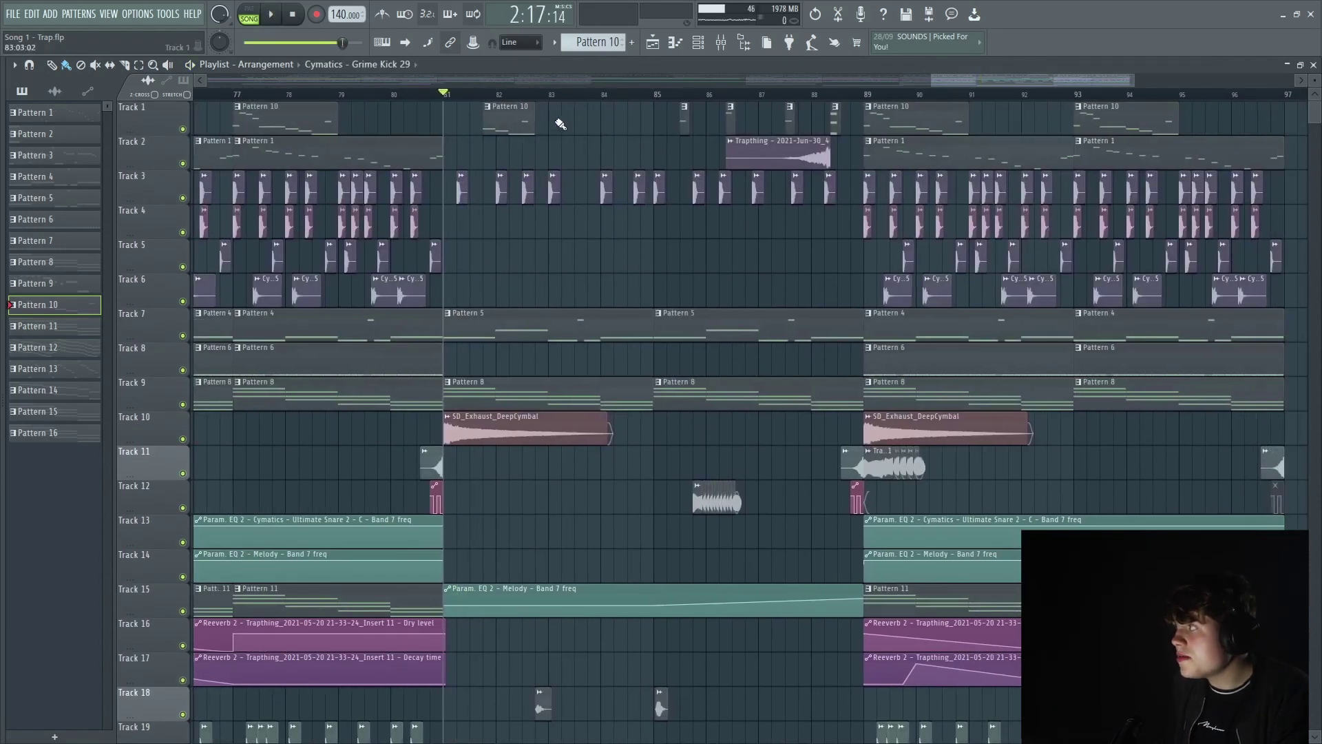
pyautogui.click(533, 118)
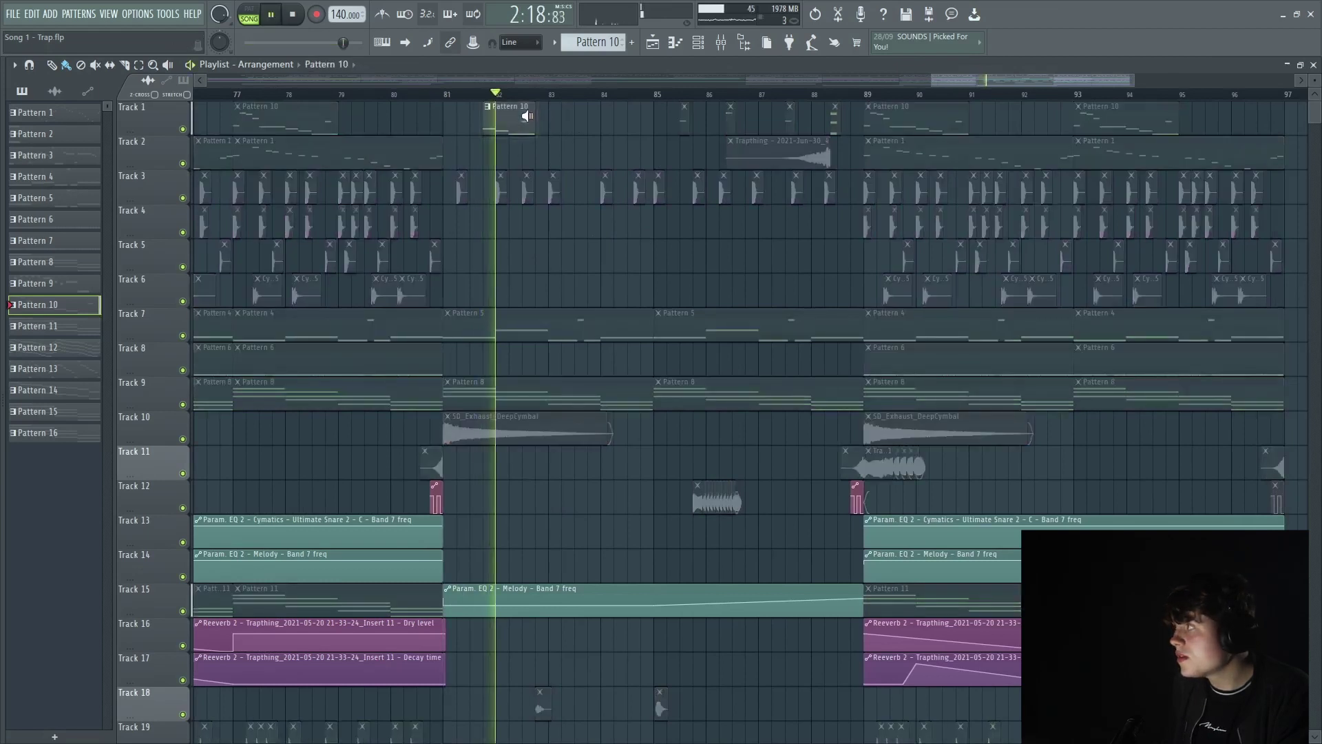
pyautogui.press('space')
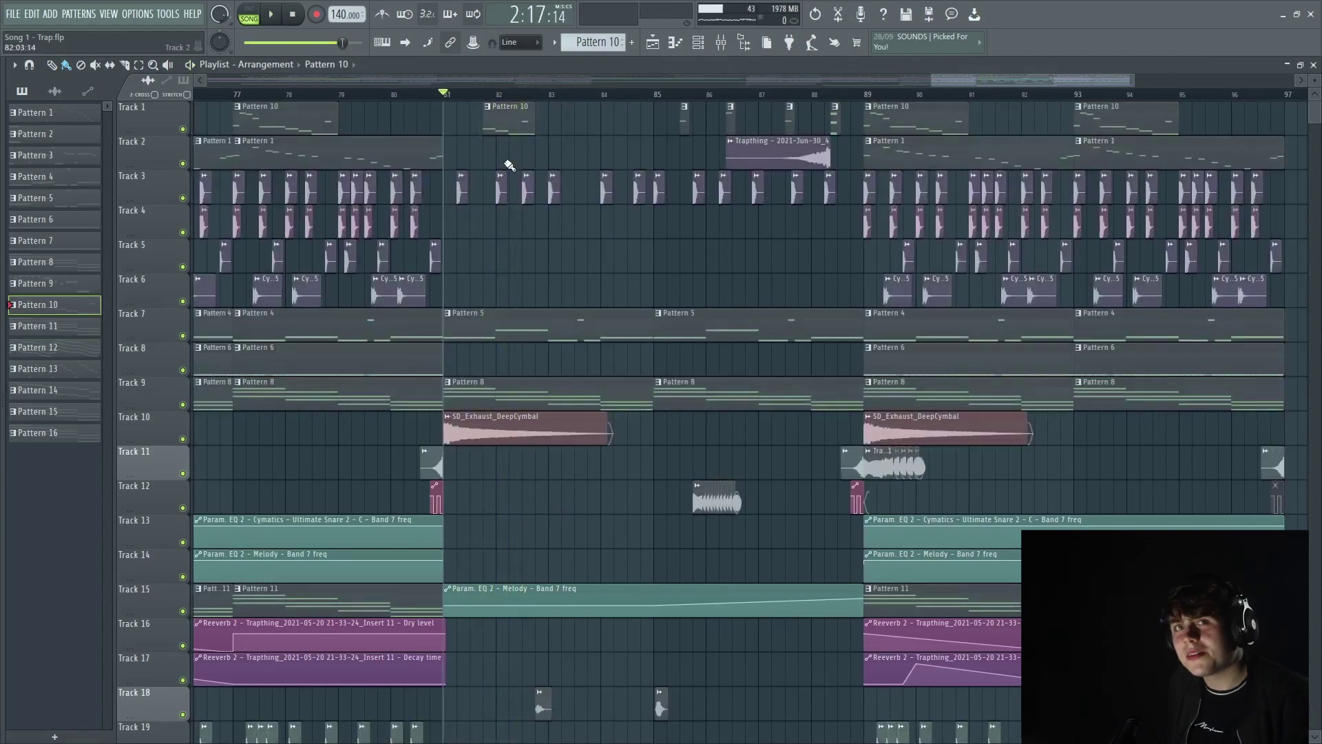
# Audition the short pattern clips on Track 1 between bars 85 and 87 in isolation.
pyautogui.hscroll(1, 496, 193)
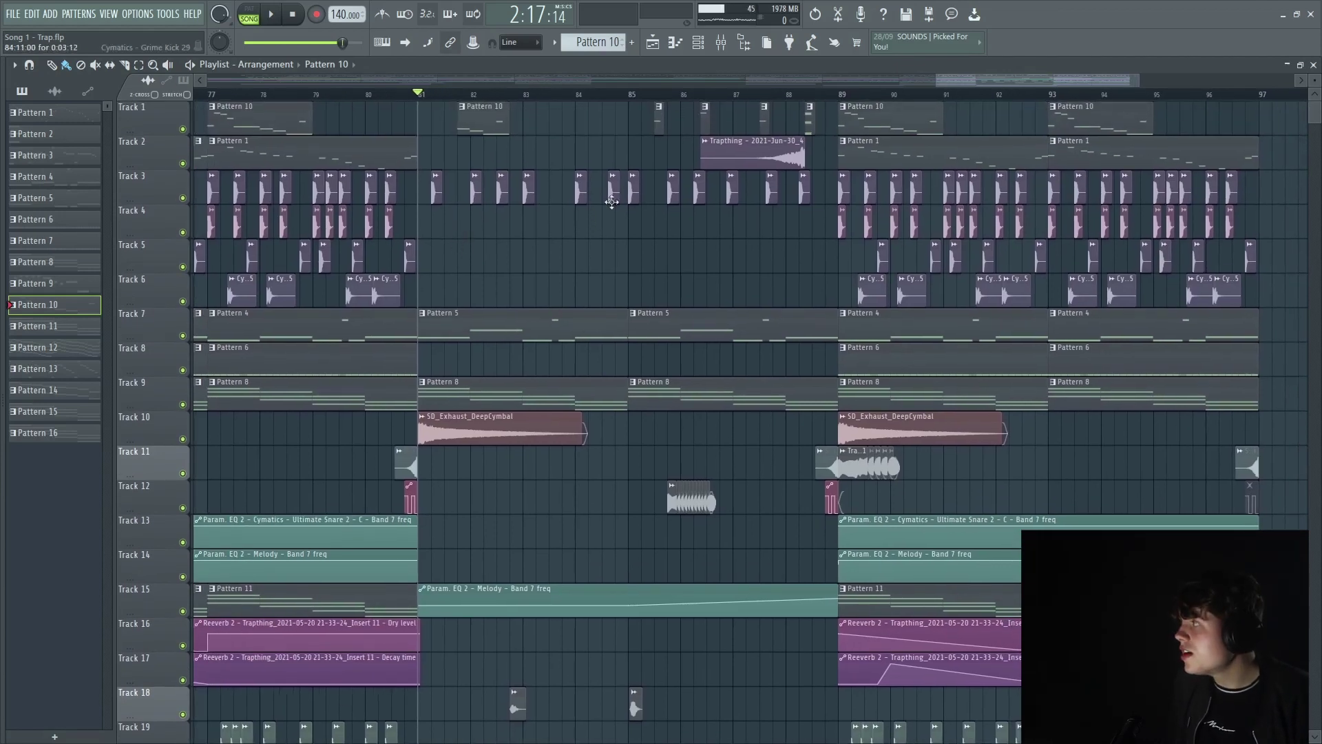
pyautogui.keyDown('alt'); pyautogui.rightClick(655, 126); pyautogui.keyUp('alt')
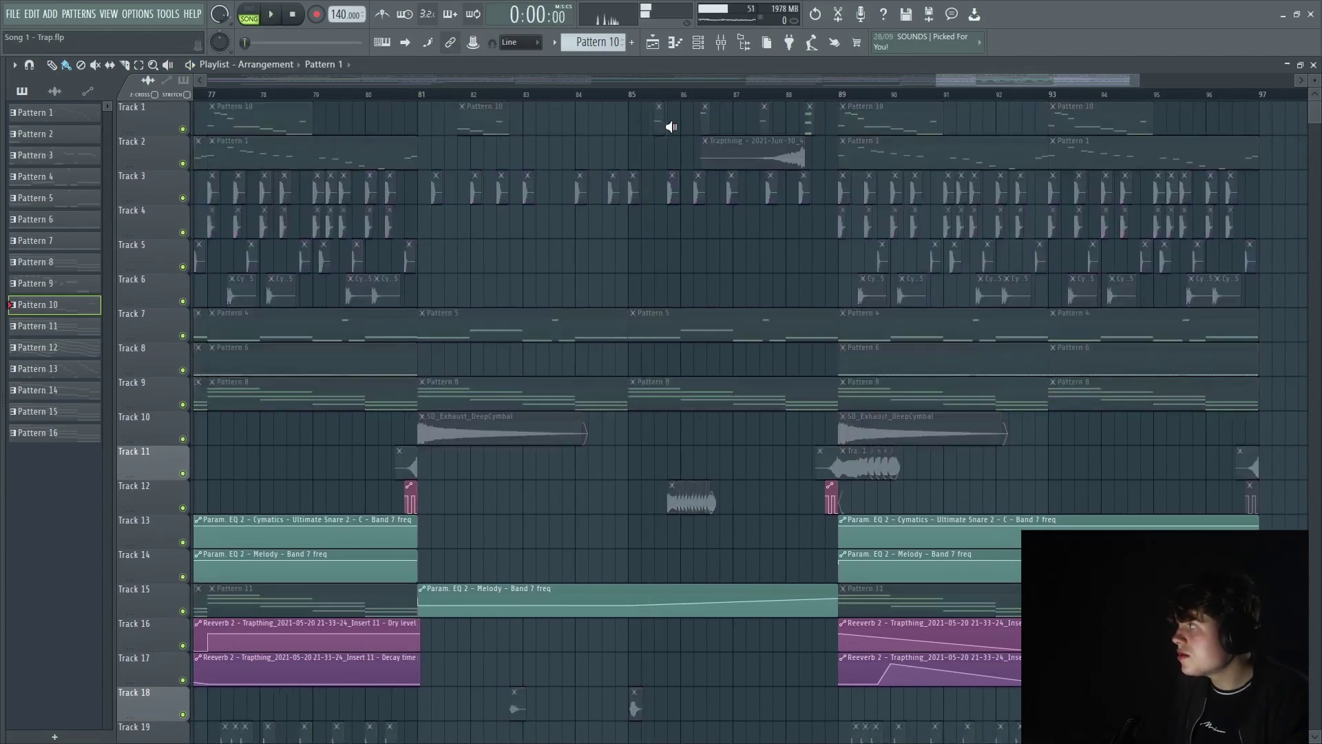
pyautogui.keyDown('alt'); pyautogui.rightClick(704, 116); pyautogui.keyUp('alt')
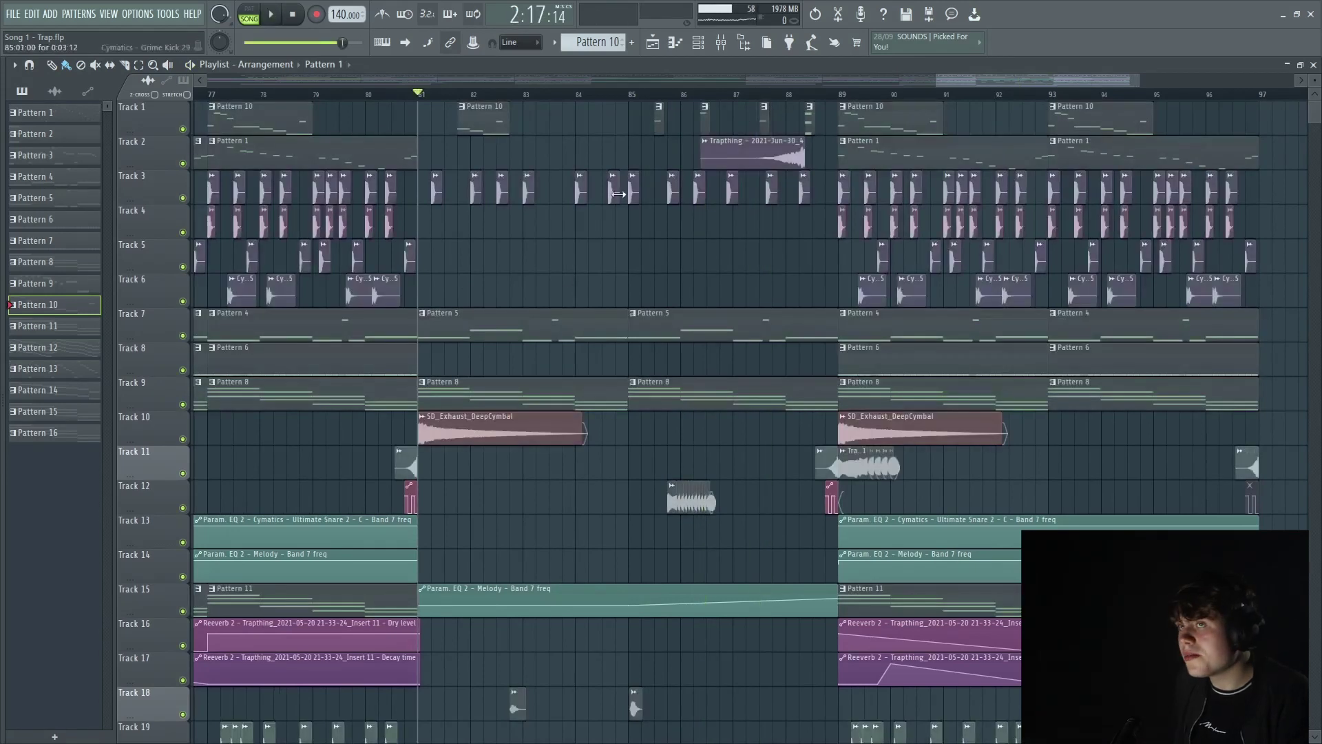
# Audition the audio clip on Track 12 between bars 85 and 87 in isolation.
pyautogui.scroll(-3, 619, 310)
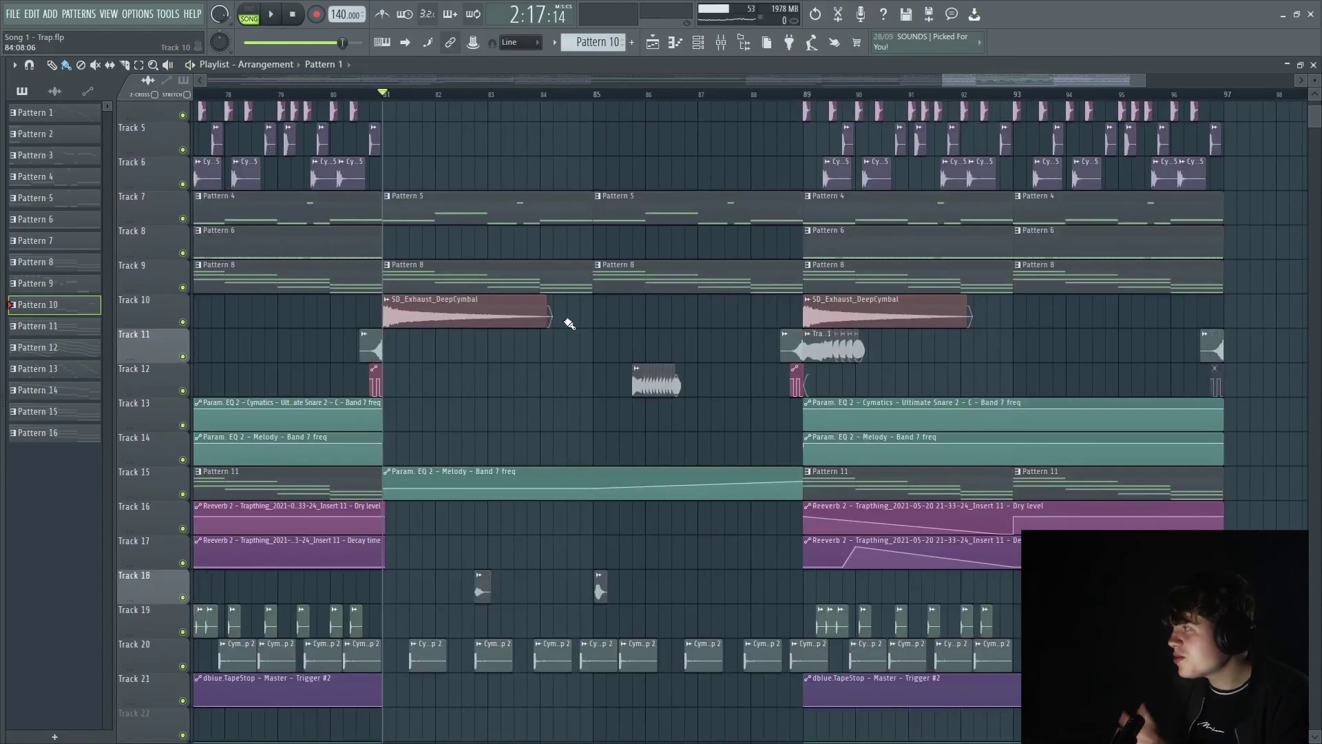
pyautogui.scroll(2, 620, 303)
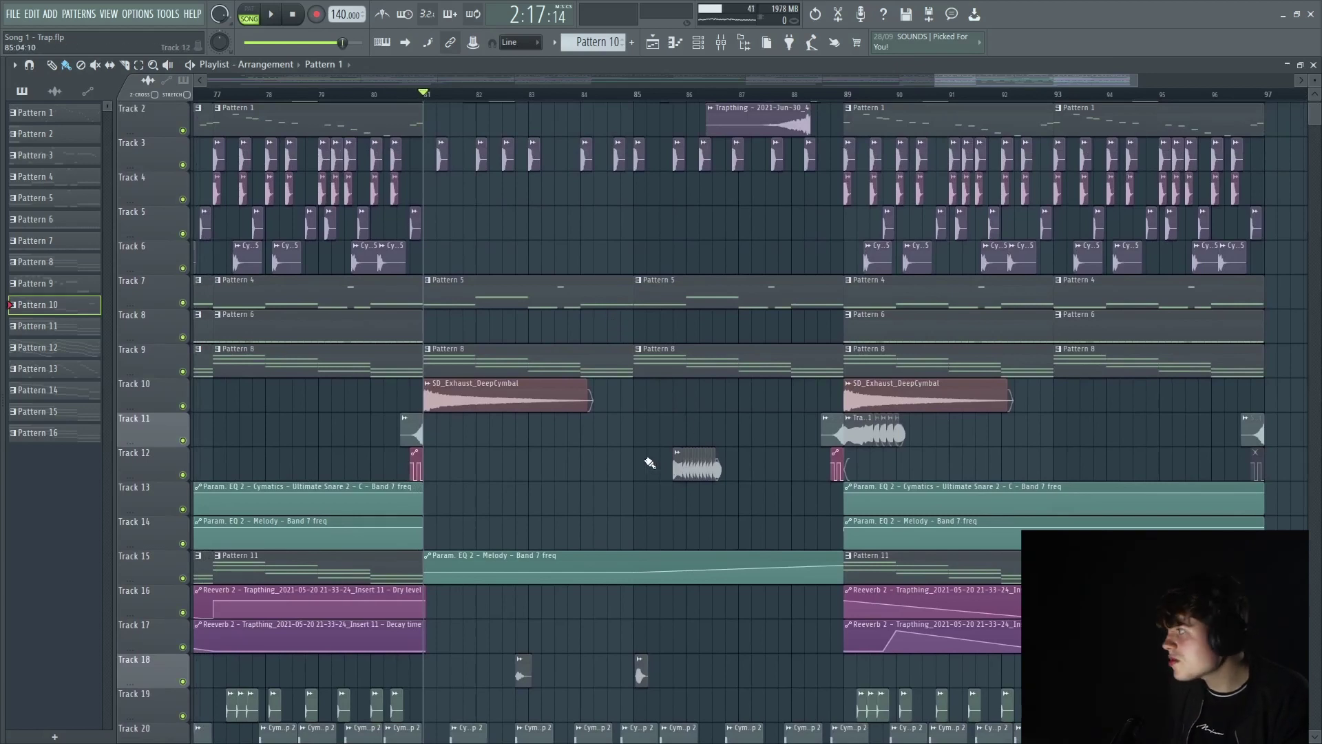
pyautogui.keyDown('alt'); pyautogui.rightClick(690, 463); pyautogui.keyUp('alt')
# Audition the two short clips on Track 18 in isolation and shorten the one in bar 82 to three steps.
pyautogui.moveTo(654, 396); pyautogui.dragTo(699, 250)
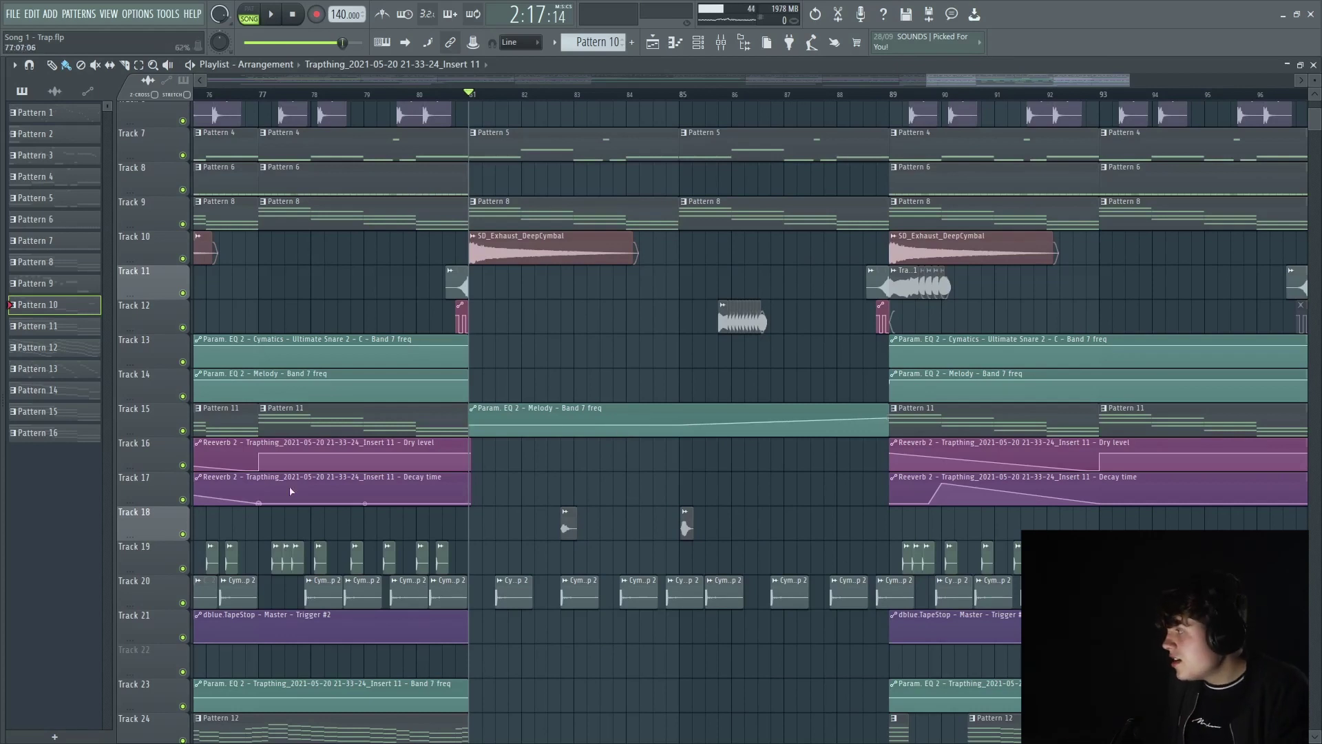
pyautogui.keyDown('alt'); pyautogui.rightClick(567, 525); pyautogui.keyUp('alt')
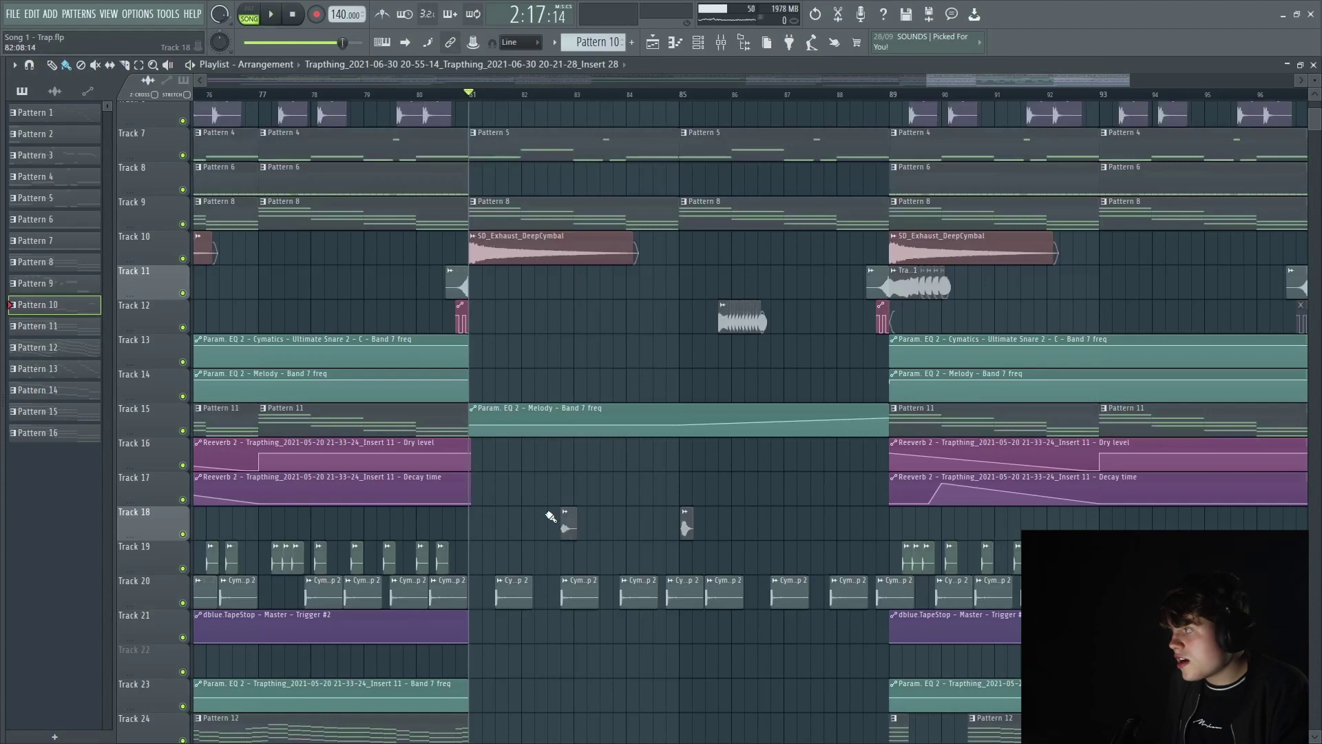
pyautogui.keyDown('ctrl'); pyautogui.scroll(3, 618, 525); pyautogui.keyUp('ctrl')
pyautogui.keyDown('alt'); pyautogui.rightClick(688, 527); pyautogui.keyUp('alt')
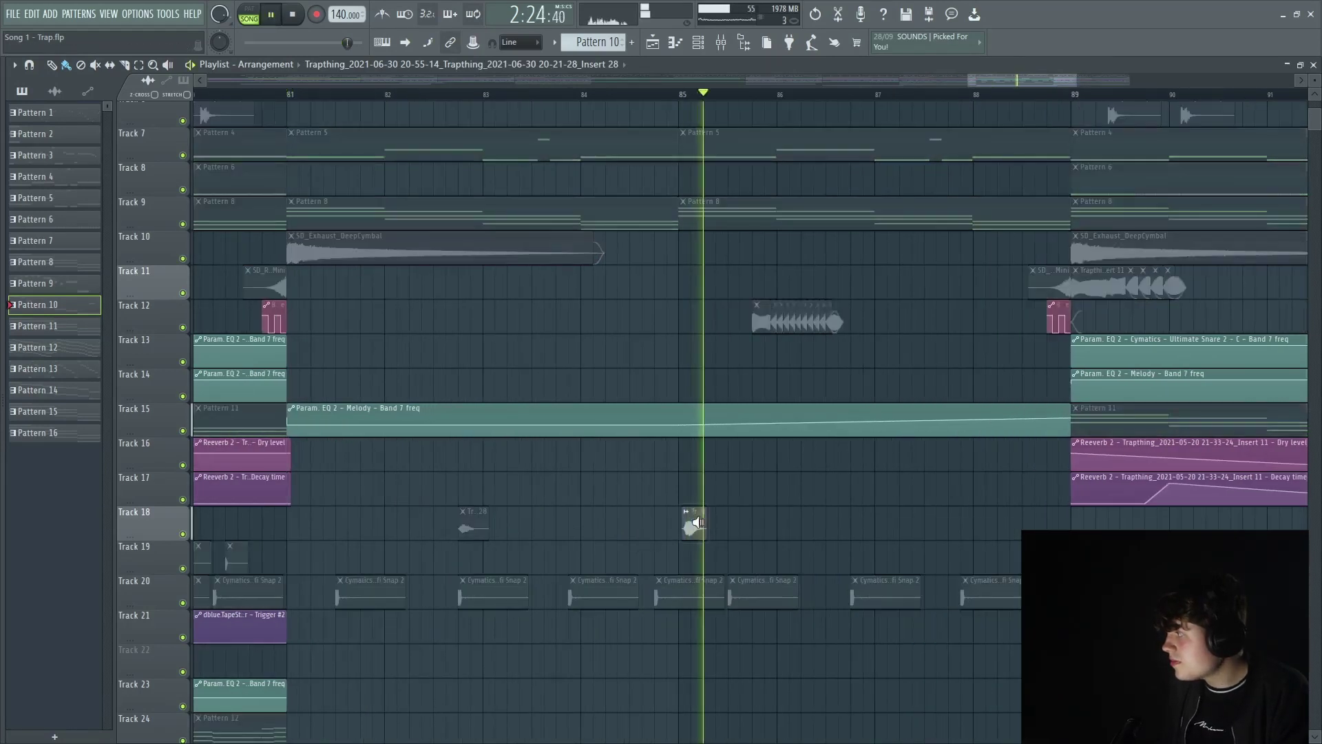
pyautogui.moveTo(594, 548); pyautogui.dragTo(601, 556)
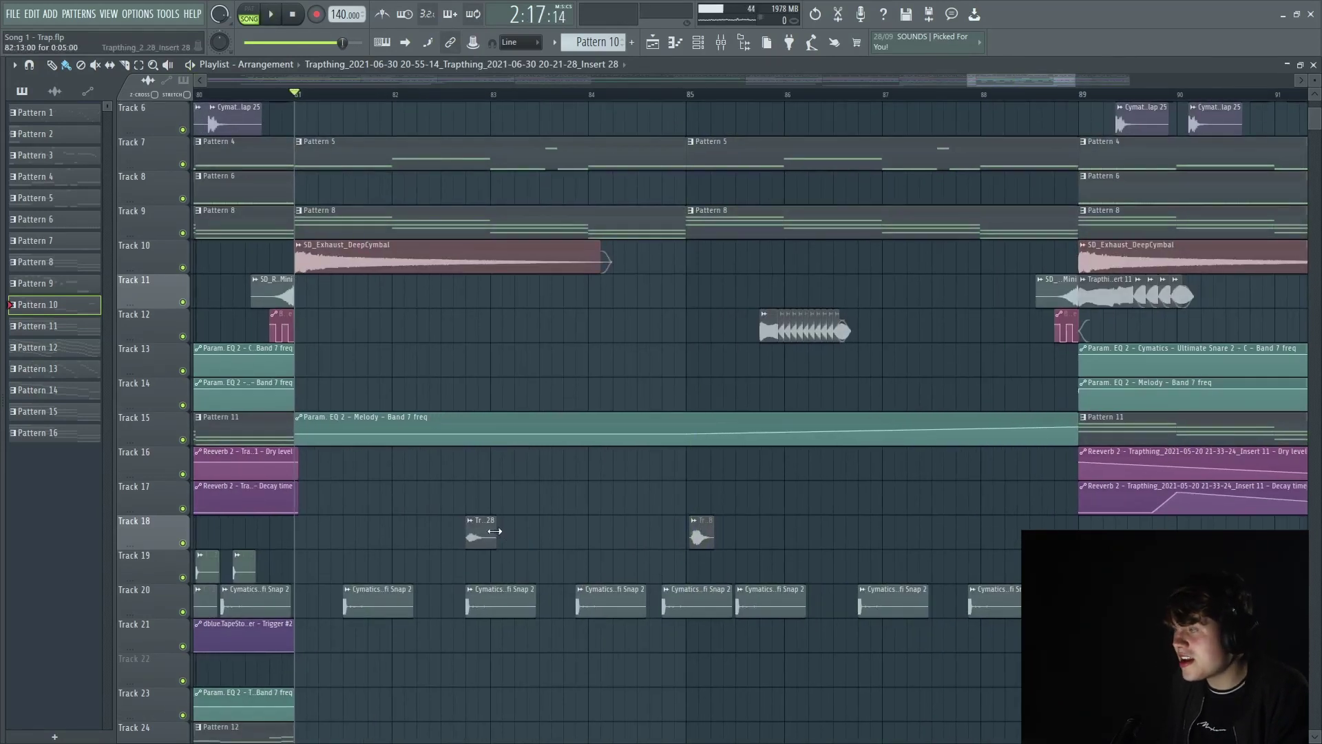
pyautogui.scroll(-4, 537, 466)
pyautogui.moveTo(521, 396)
pyautogui.mouseDown()
pyautogui.moveTo(1046, 395)
pyautogui.moveTo(524, 406)
pyautogui.mouseUp()
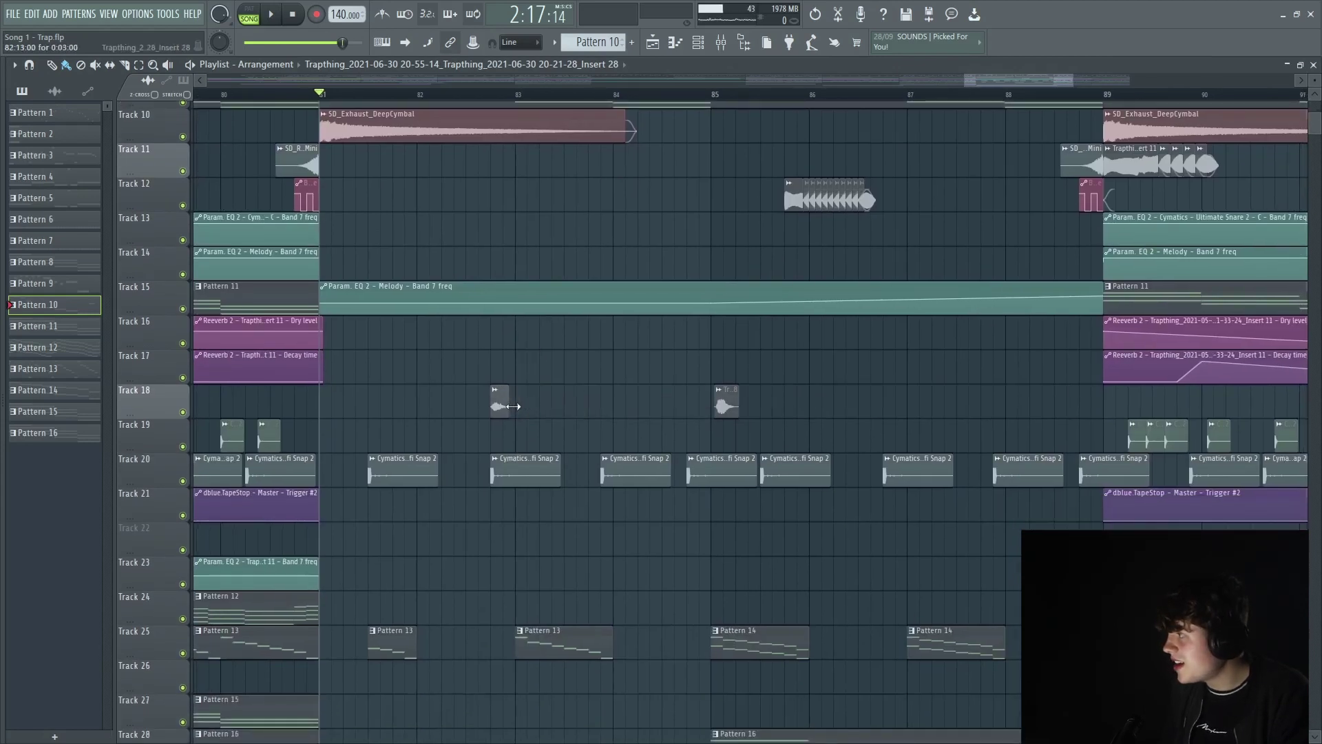
# Audition the two Pattern 13 clips on Track 25 between bars 81 and 84 in isolation.
pyautogui.scroll(-8, 448, 455)
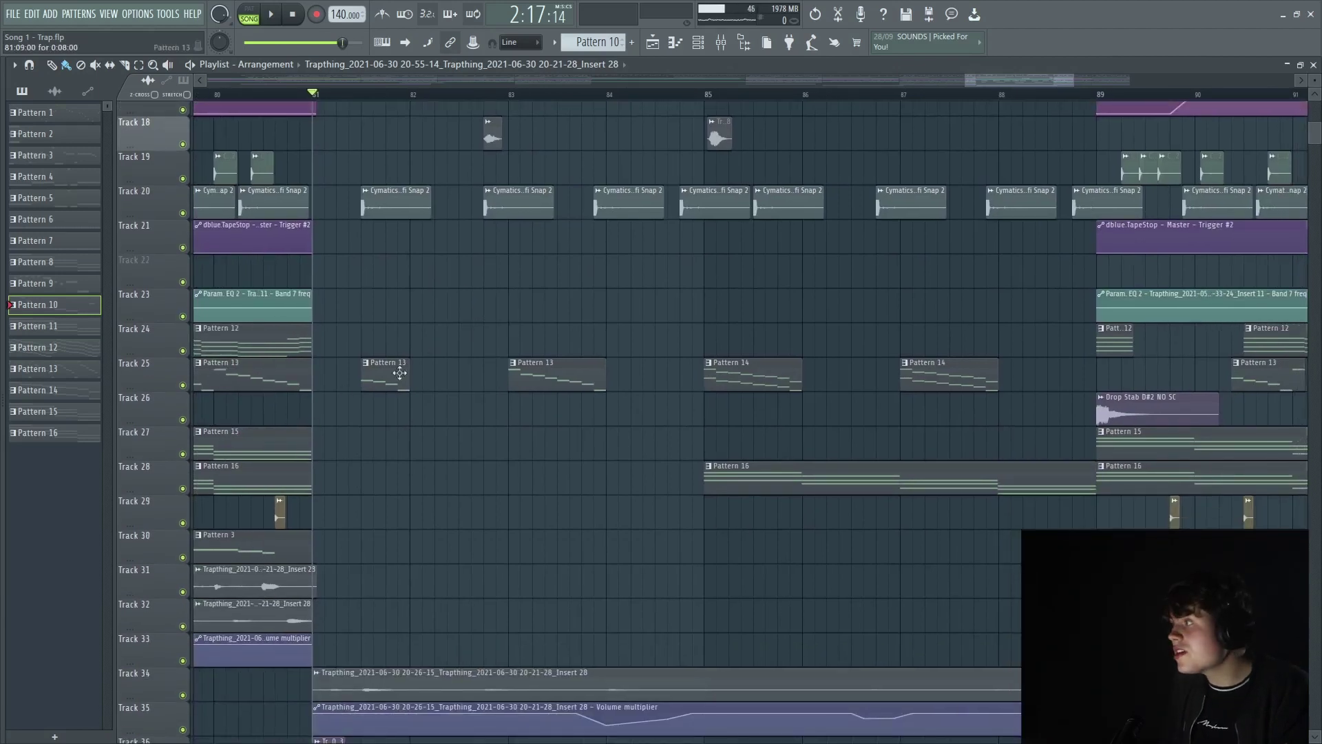
pyautogui.keyDown('alt'); pyautogui.rightClick(334, 363); pyautogui.keyUp('alt')
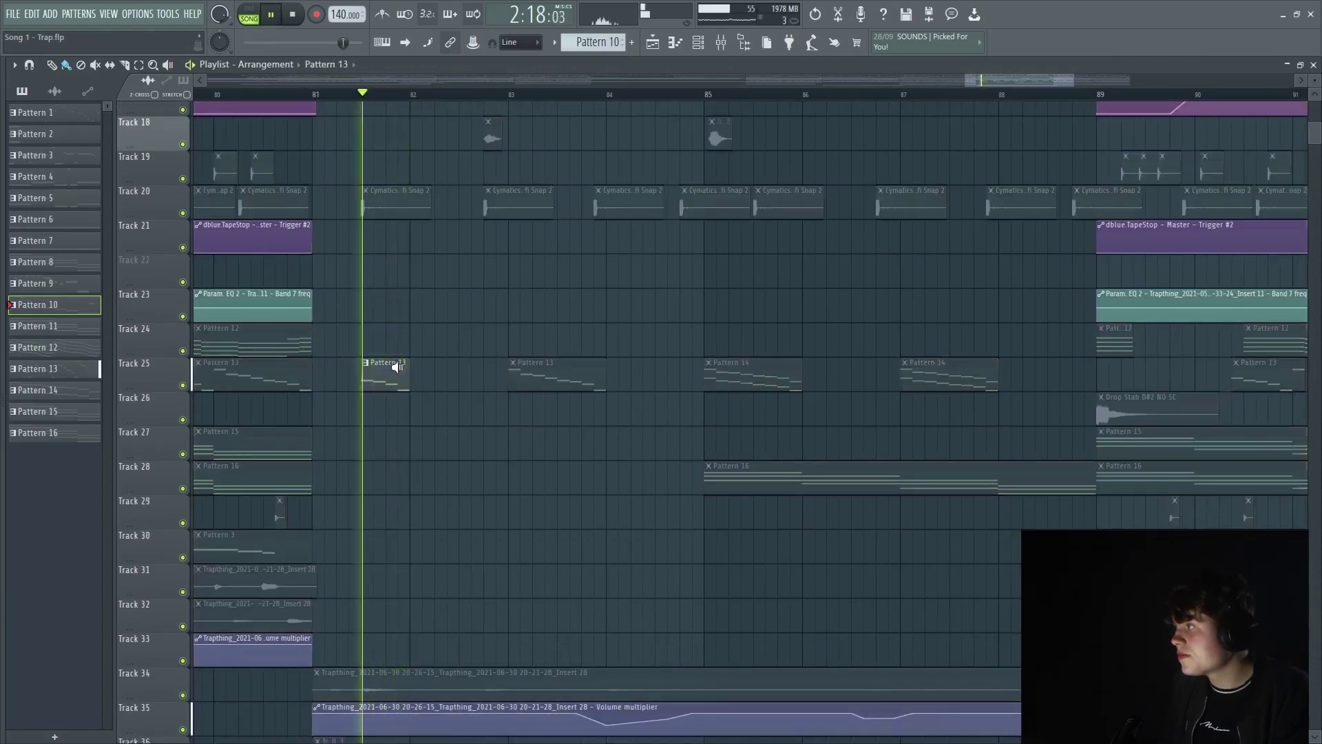
pyautogui.keyDown('alt'); pyautogui.rightClick(537, 366); pyautogui.keyUp('alt')
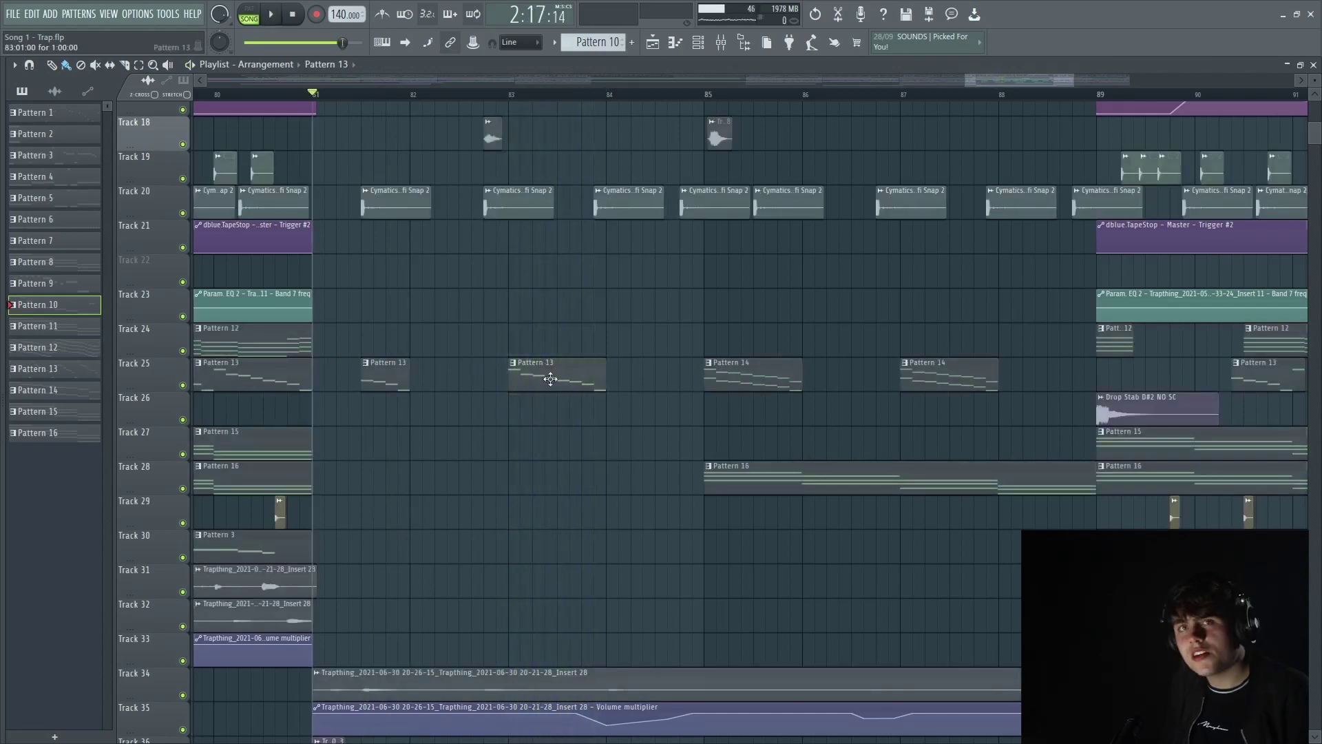
# Inspect Pattern 13's Synpluck Muted notes in the piano roll, and return to the playlist.
pyautogui.doubleClick(550, 379)
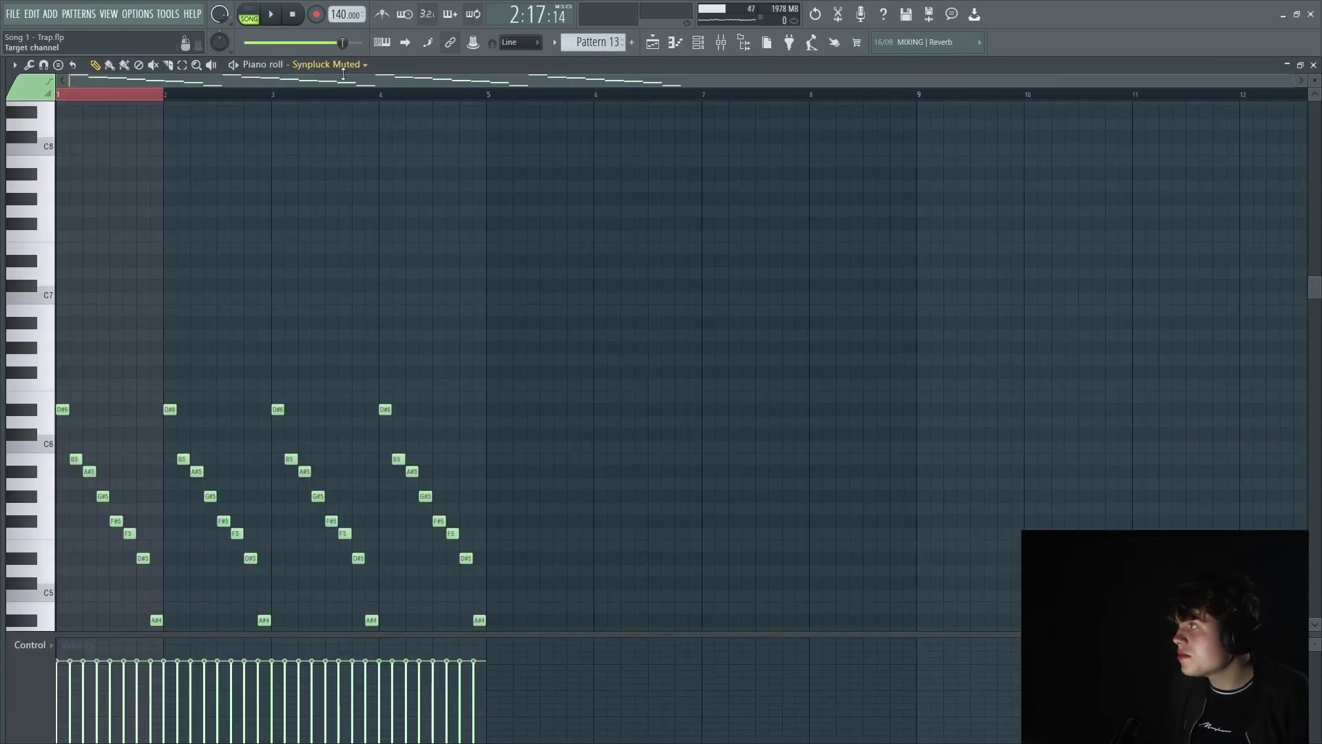
pyautogui.click(343, 69)
pyautogui.click(801, 218)
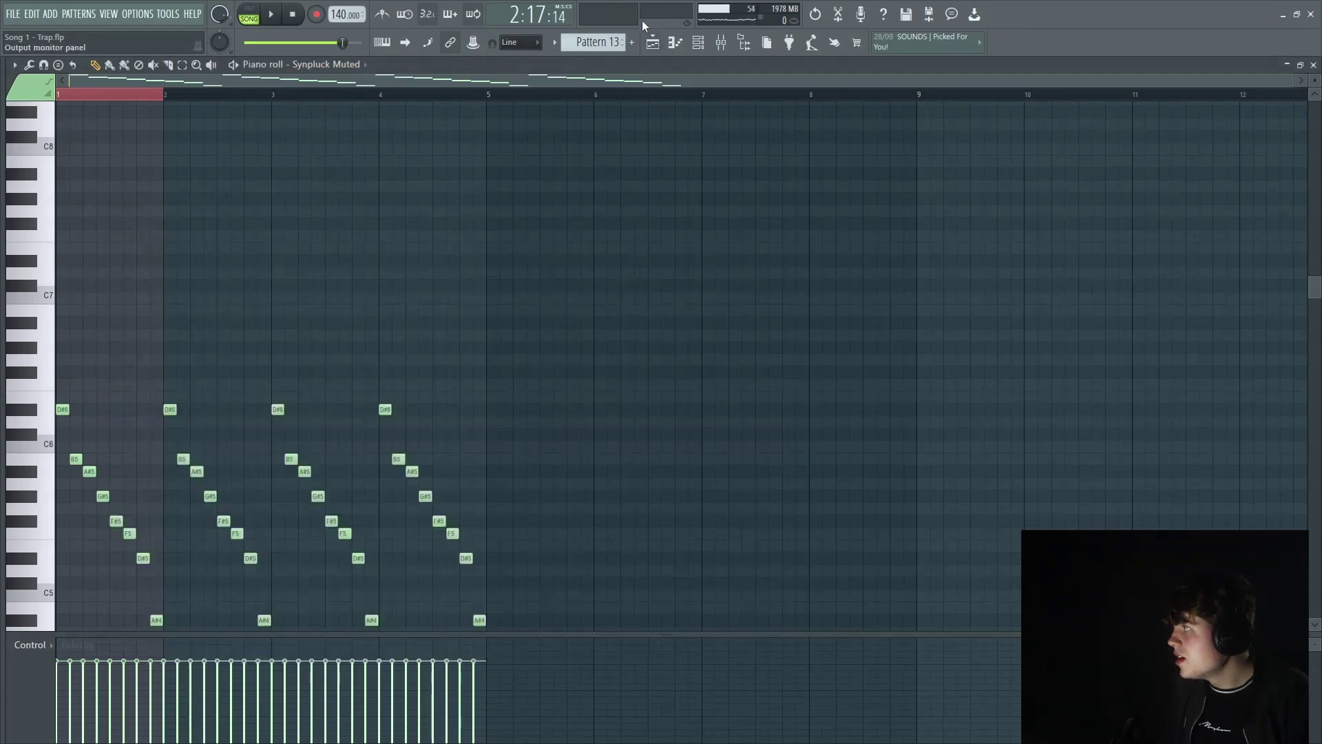
pyautogui.click(652, 43)
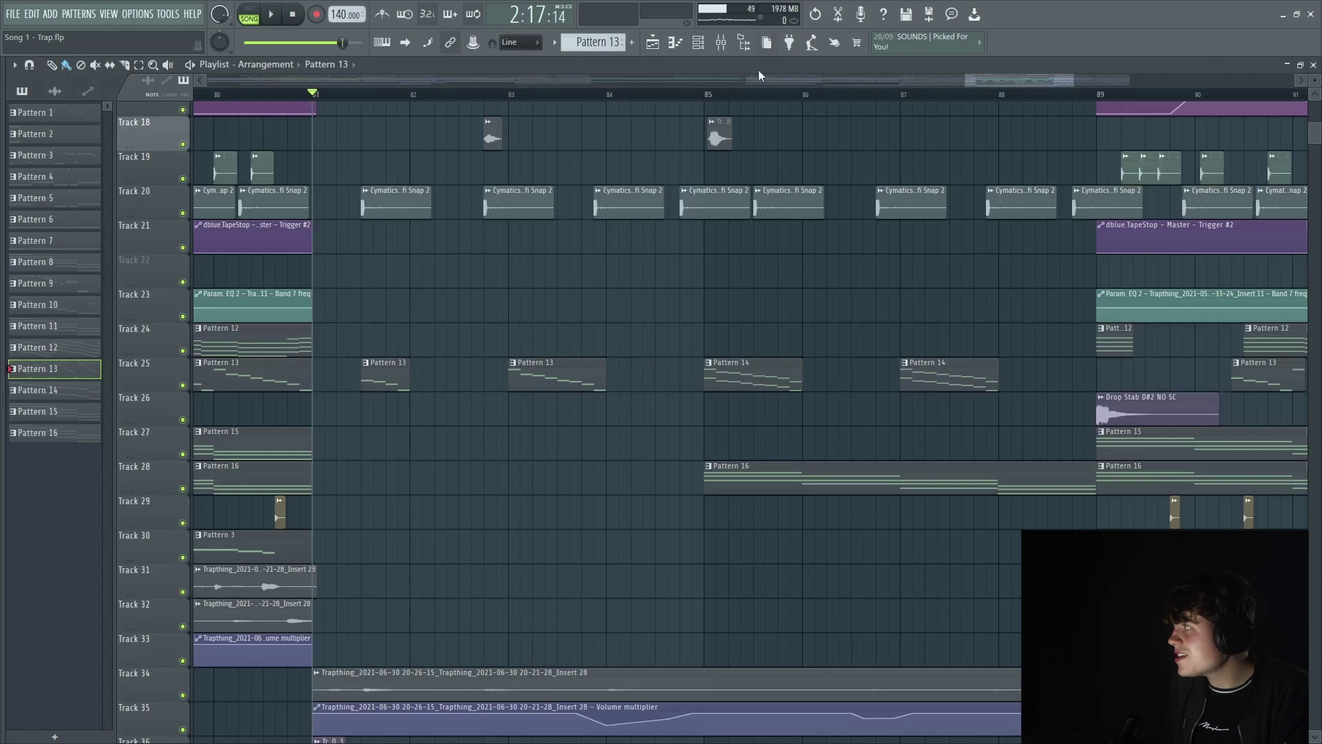
# Audition the Pattern 14 clip on Track 25 and the Pattern 16 clip on Track 28 in isolation from bar 85.
pyautogui.click(708, 96)
pyautogui.press('space')
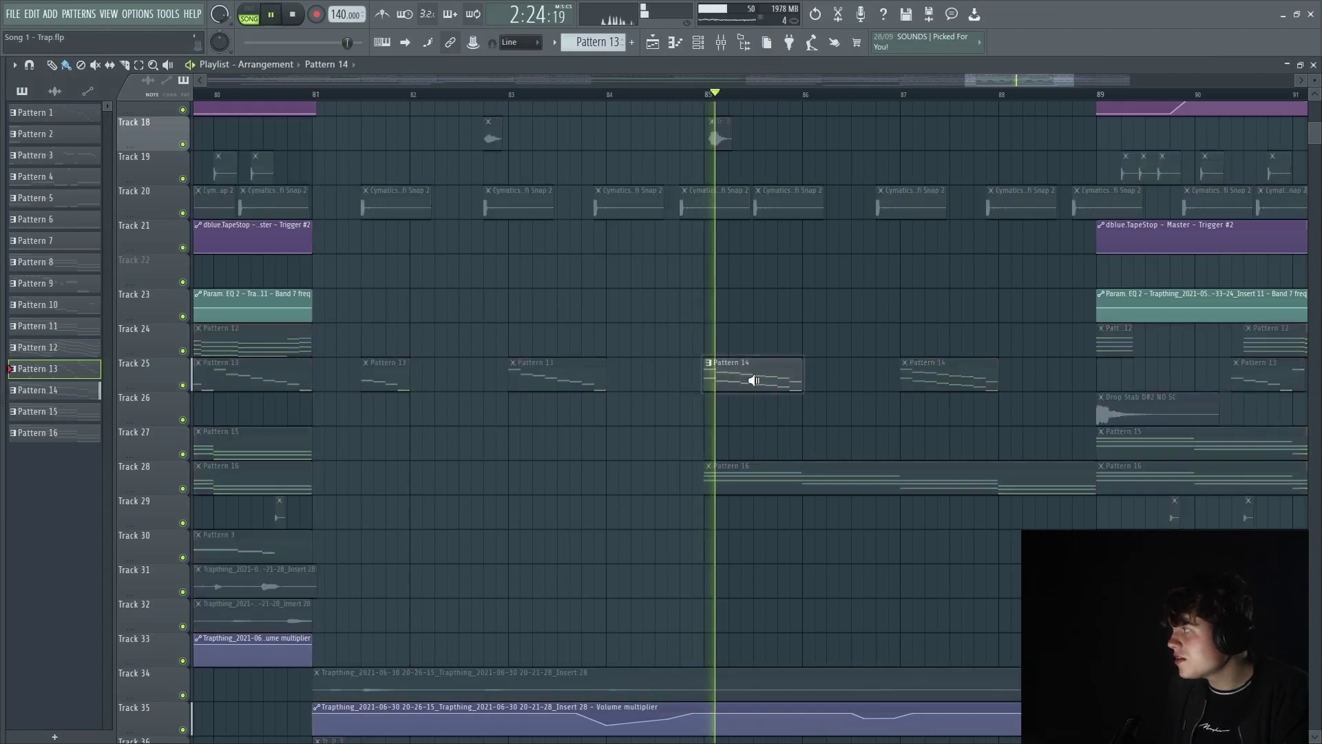
pyautogui.press('space')
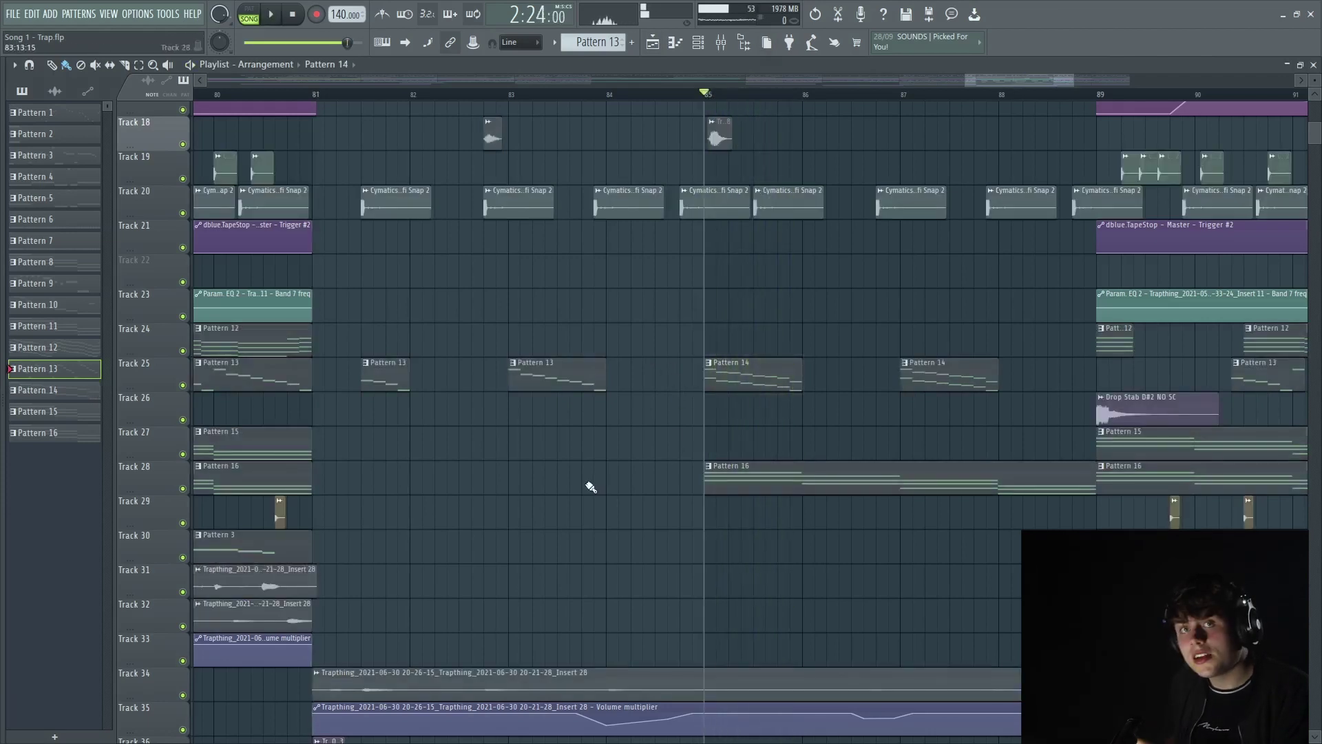
pyautogui.press('space')
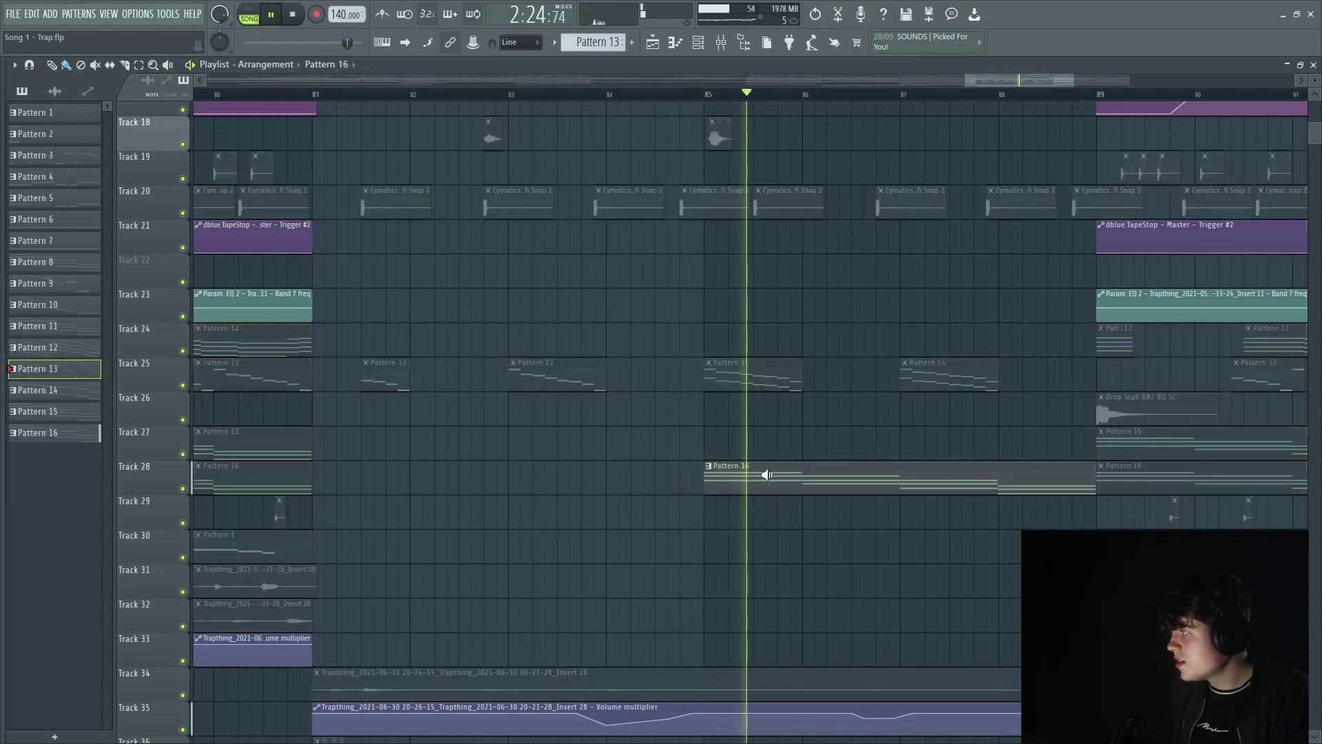
pyautogui.press('space')
# Audition the short Track 1 clips and the Trapthing - 2021-Jun-30_4 clip on Track 2 in isolation between bars 86 and 89.
pyautogui.scroll(-4, 745, 488)
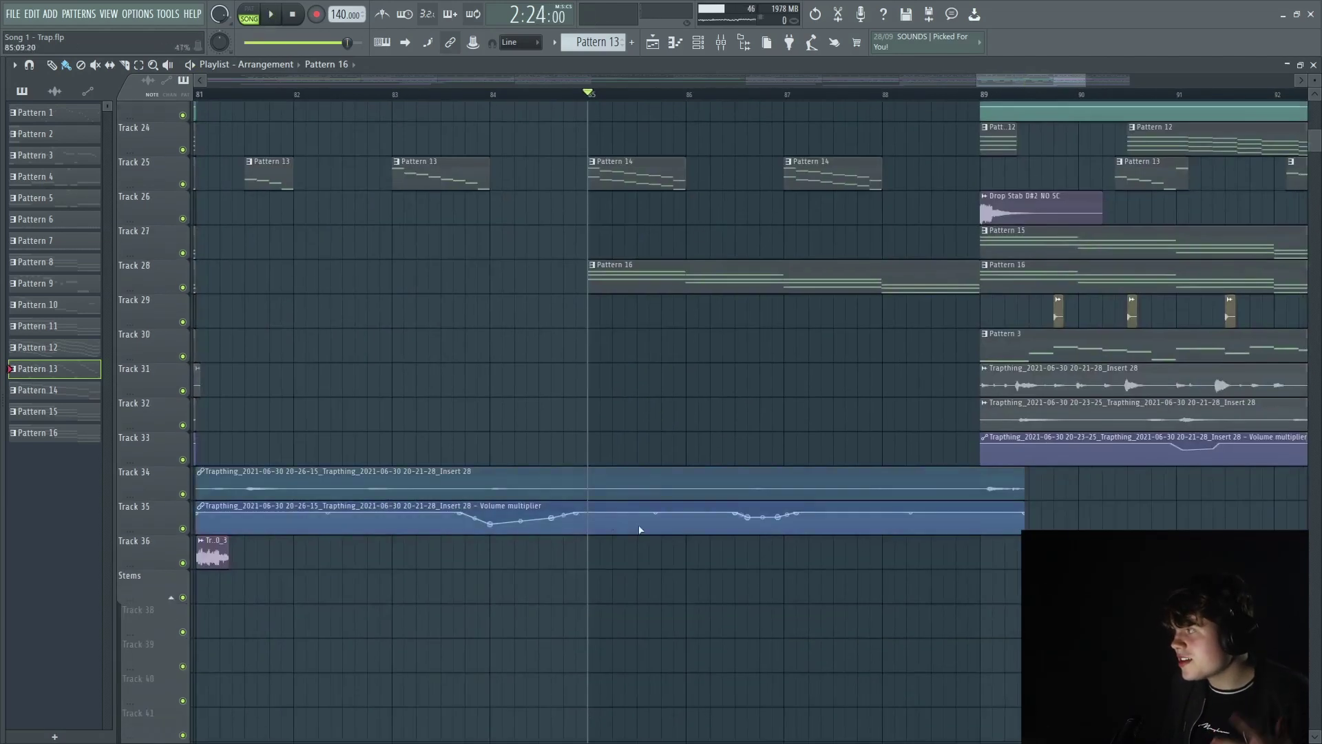
pyautogui.scroll(4, 767, 200)
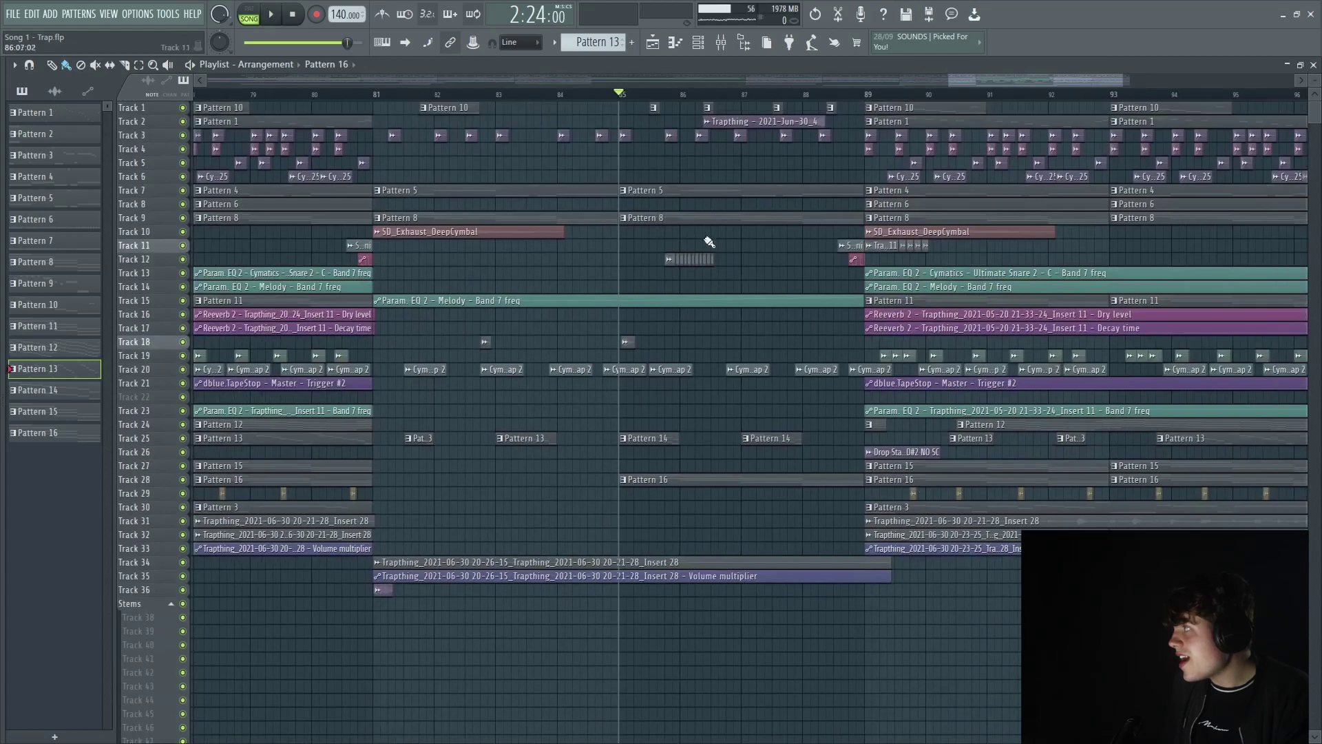
pyautogui.scroll(2, 763, 128)
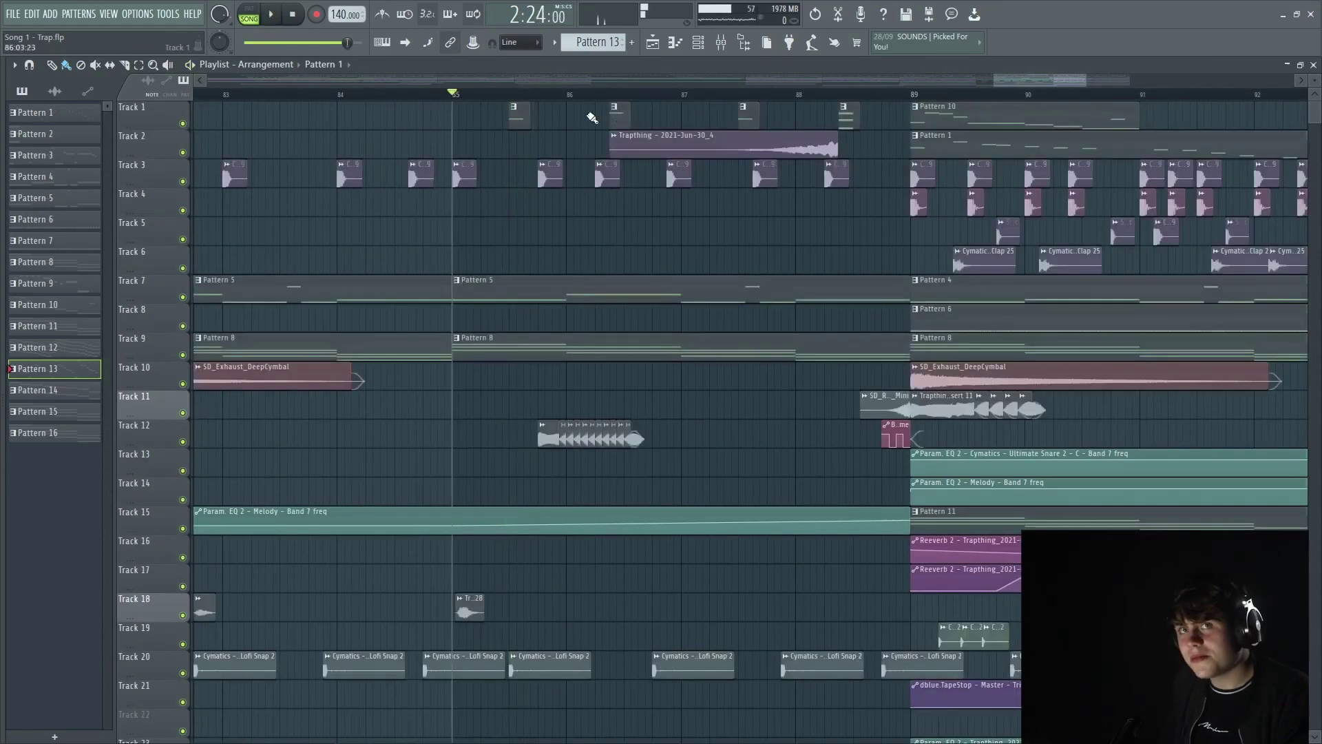
pyautogui.keyDown('alt'); pyautogui.rightClick(614, 112); pyautogui.keyUp('alt')
pyautogui.keyDown('alt'); pyautogui.rightClick(743, 115); pyautogui.keyUp('alt')
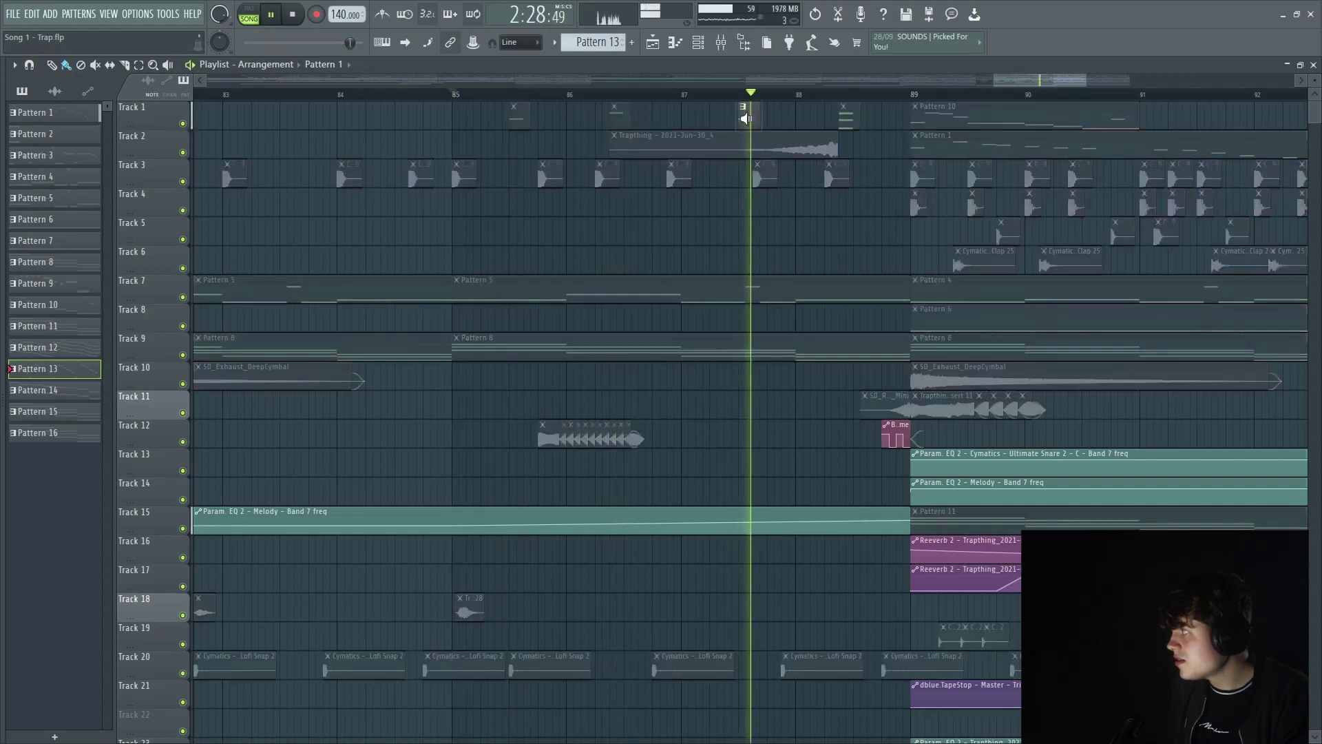
pyautogui.keyDown('alt'); pyautogui.rightClick(780, 146); pyautogui.keyUp('alt')
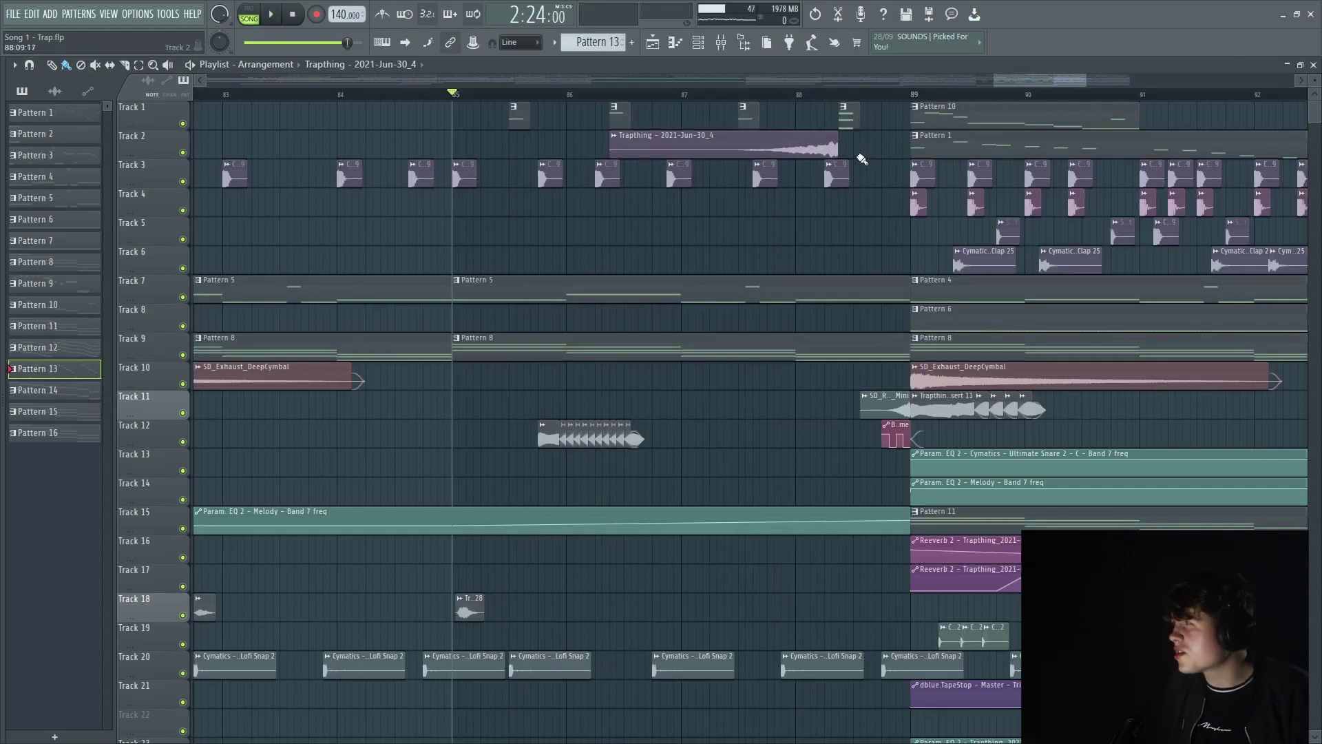
pyautogui.keyDown('alt'); pyautogui.rightClick(845, 114); pyautogui.keyUp('alt')
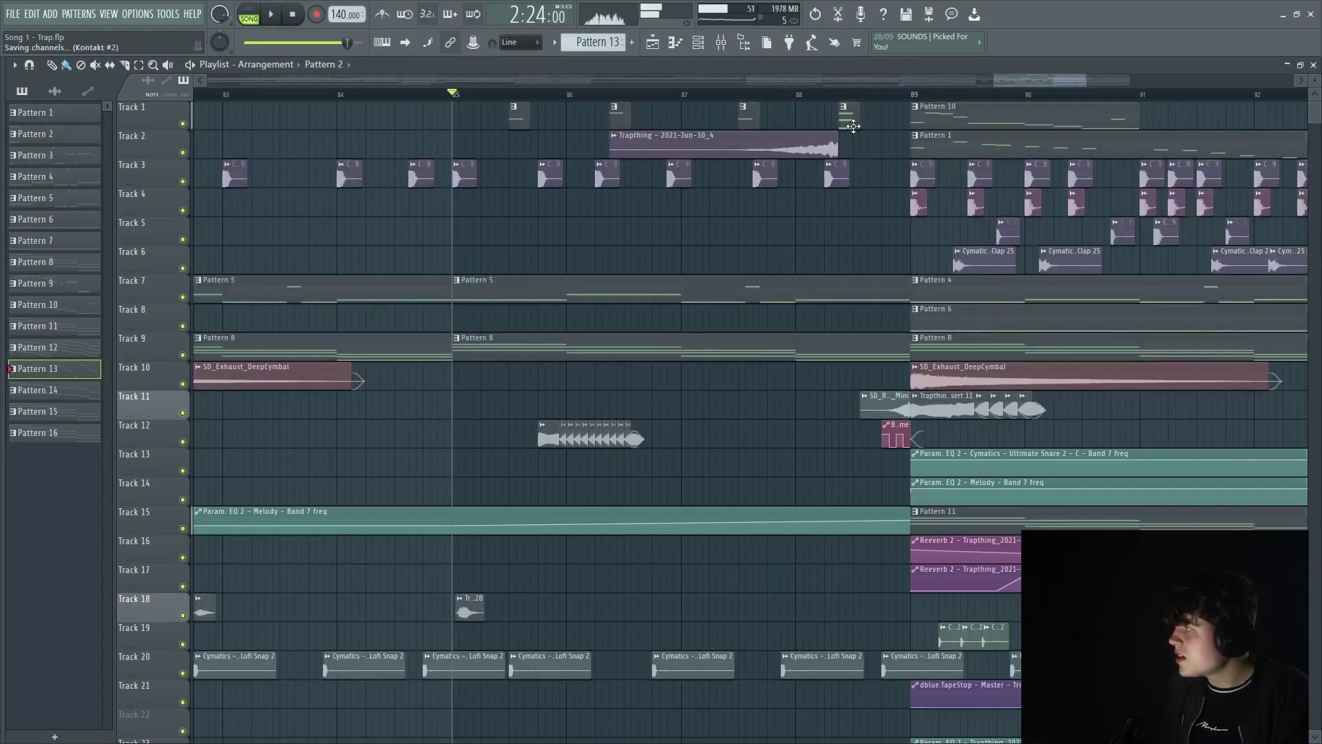
pyautogui.click(792, 100)
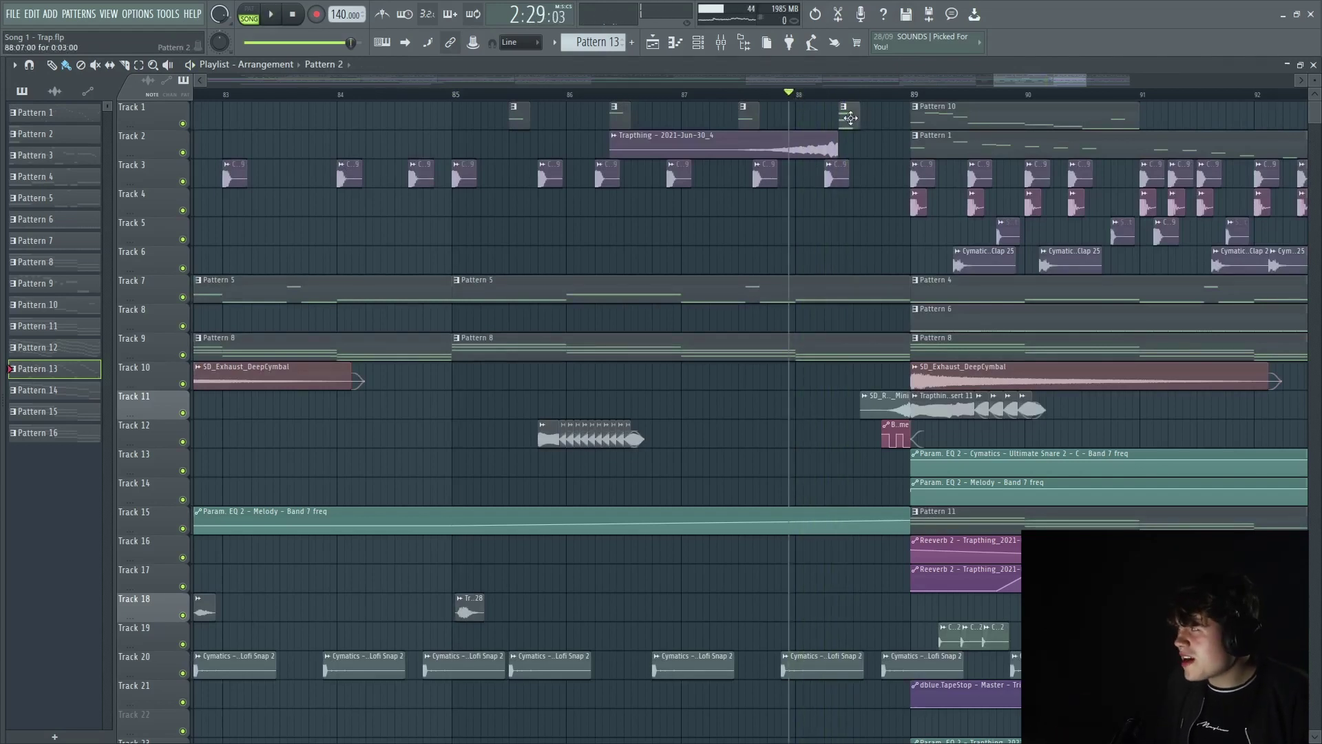
# Inspect Pattern 2's Kontakt #2 chord notes in the piano roll, and return to the playlist.
pyautogui.doubleClick(850, 118)
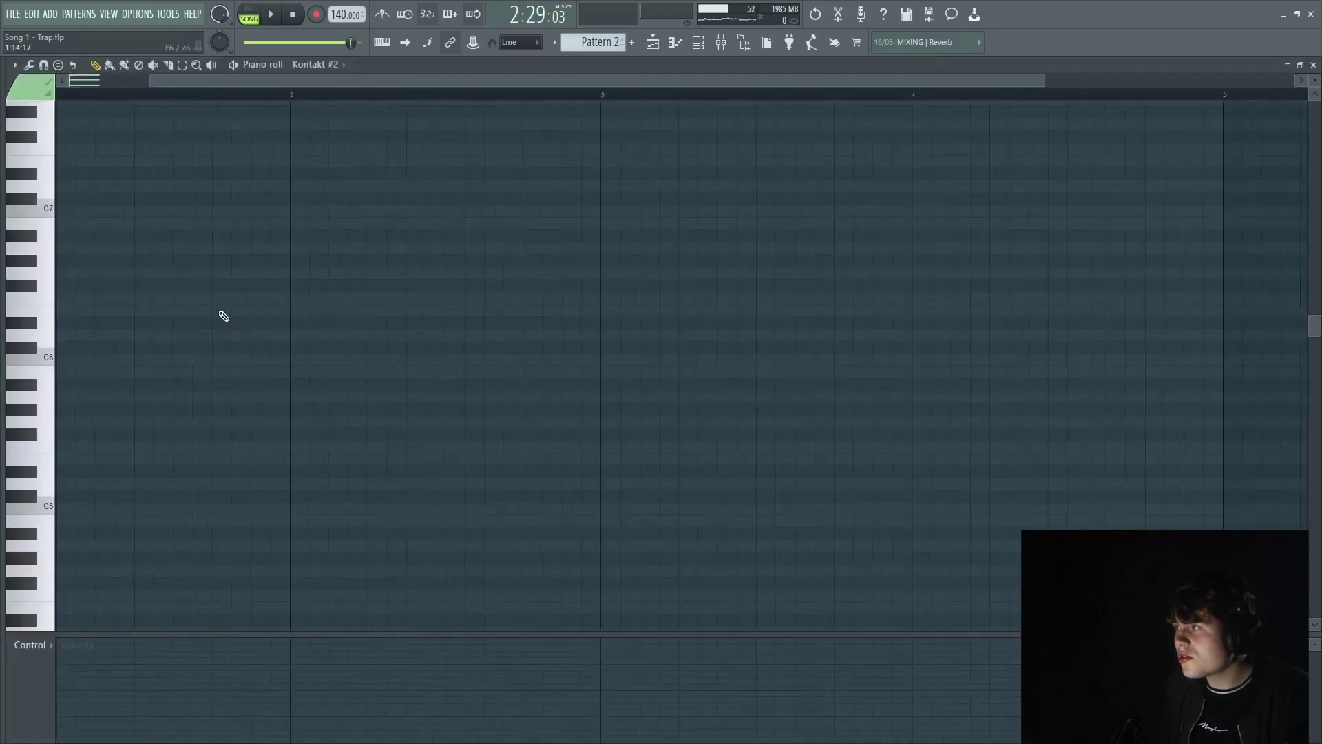
pyautogui.scroll(3, 224, 316)
pyautogui.moveTo(224, 316); pyautogui.dragTo(847, 345)
pyautogui.moveTo(147, 342); pyautogui.dragTo(365, 291)
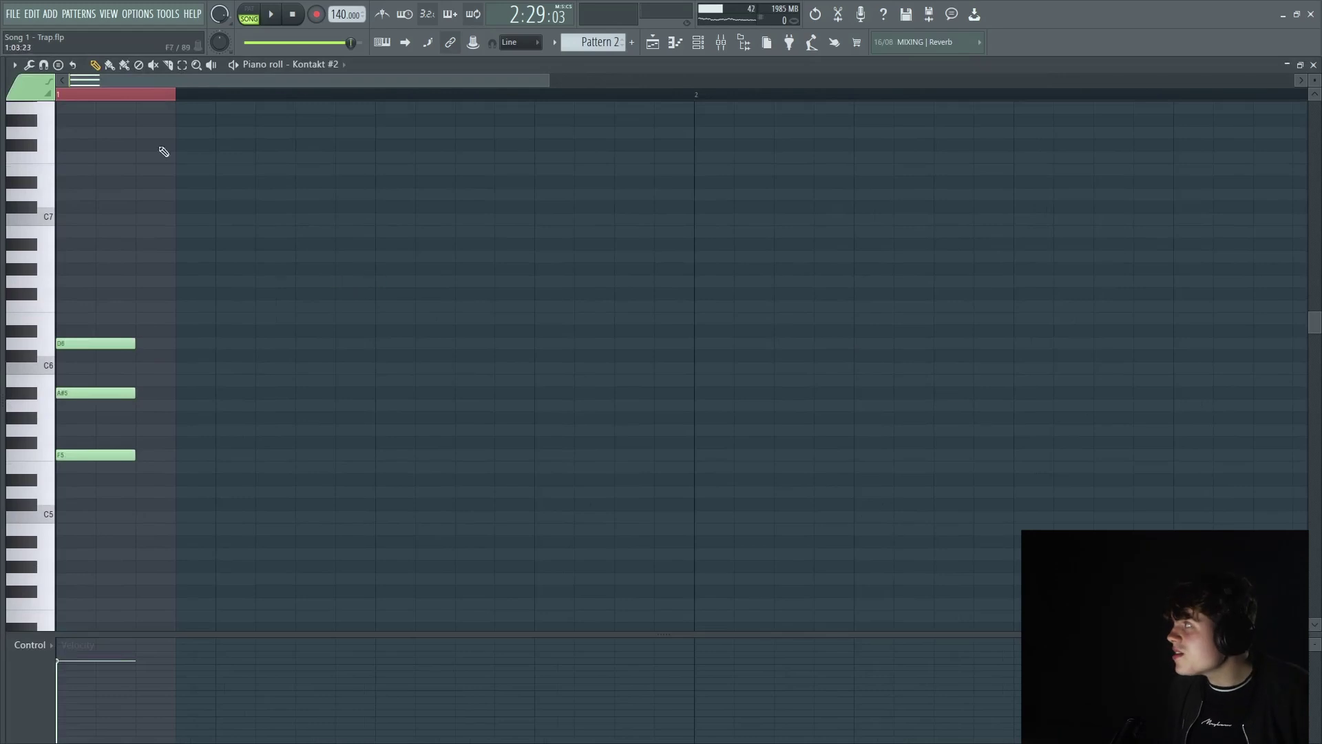
pyautogui.press('F5')
pyautogui.hscroll(5, 604, 422)
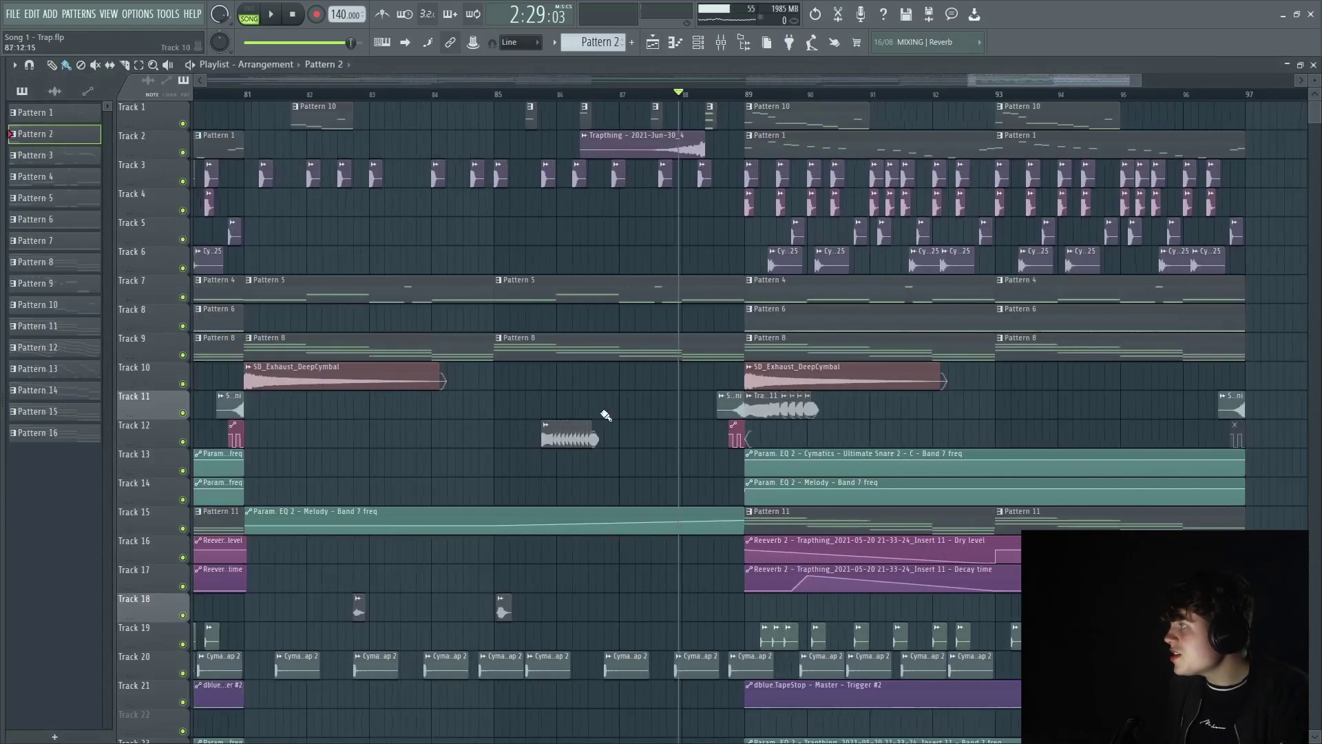
pyautogui.scroll(-3, 634, 216)
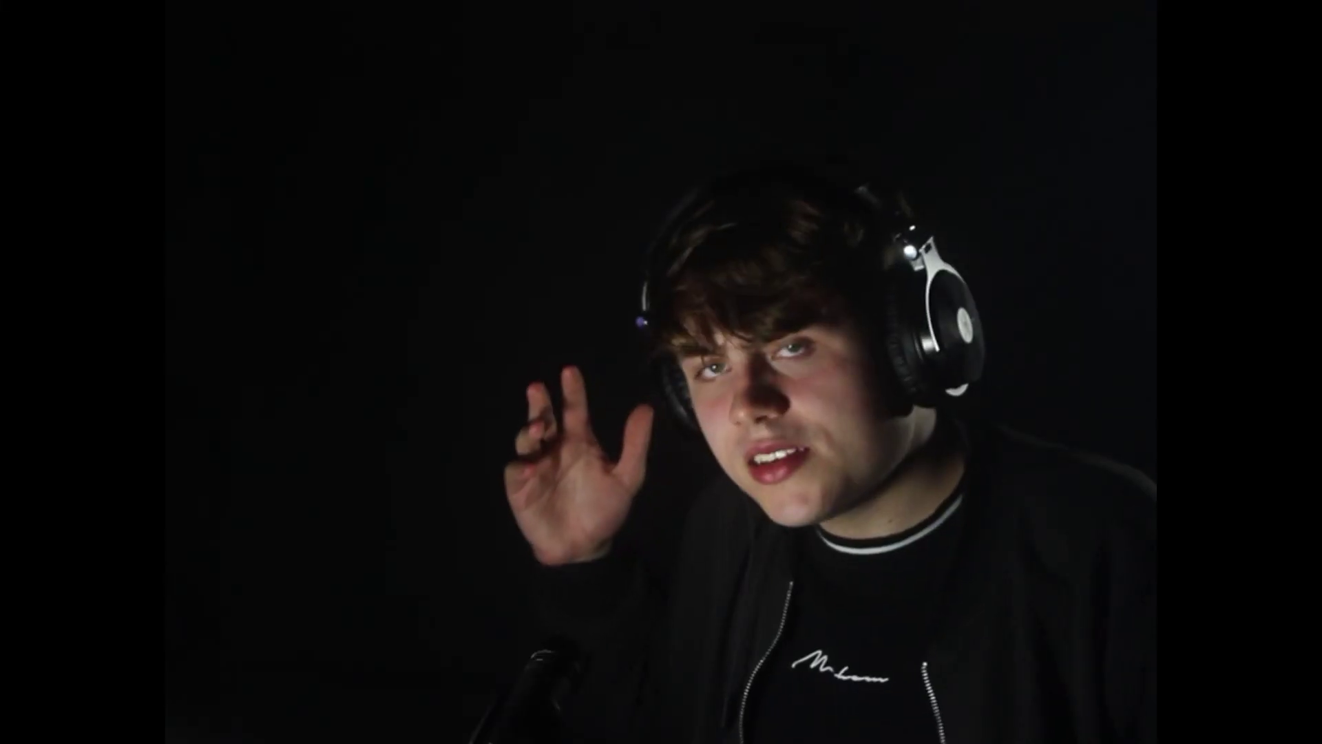